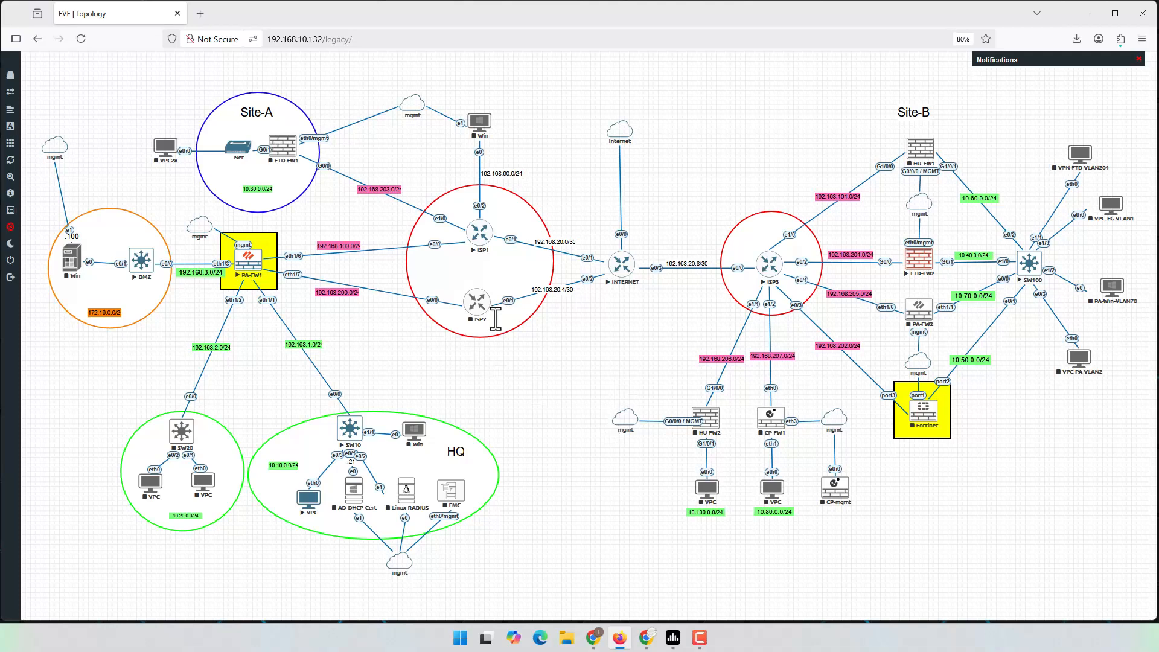
Step: Unlock the EVE-NG lab and move the yellow highlight box from the Fortinet node onto FTD-FW2
mouse_move(11, 259)
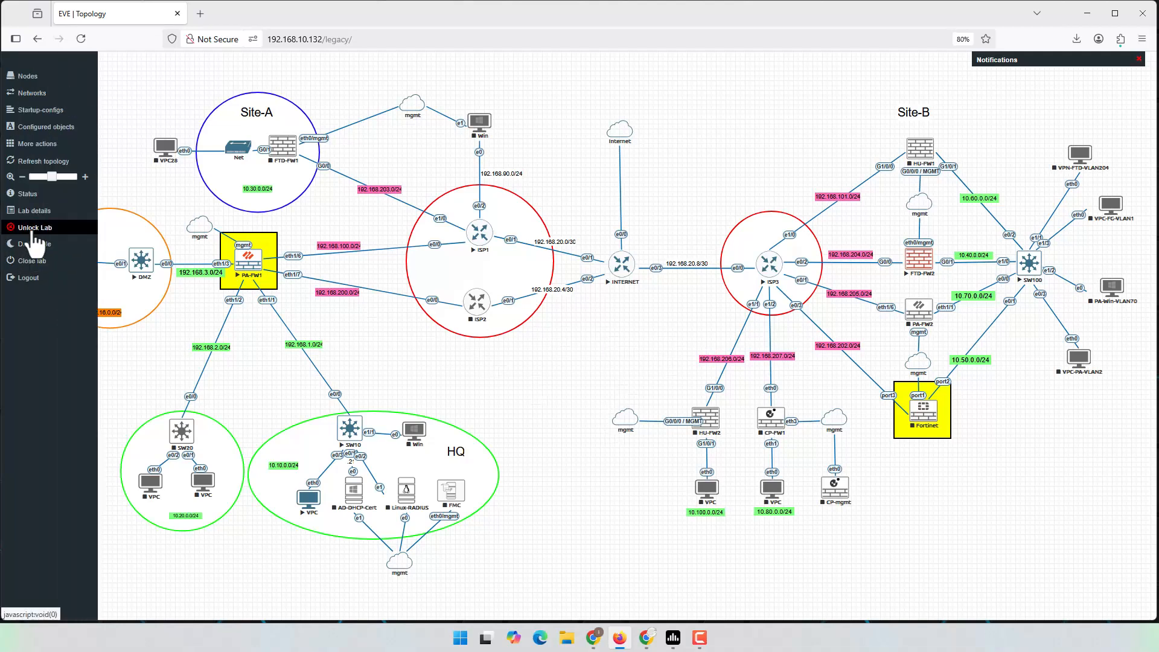
left_click(37, 226)
left_click_drag(939, 433, 939, 284)
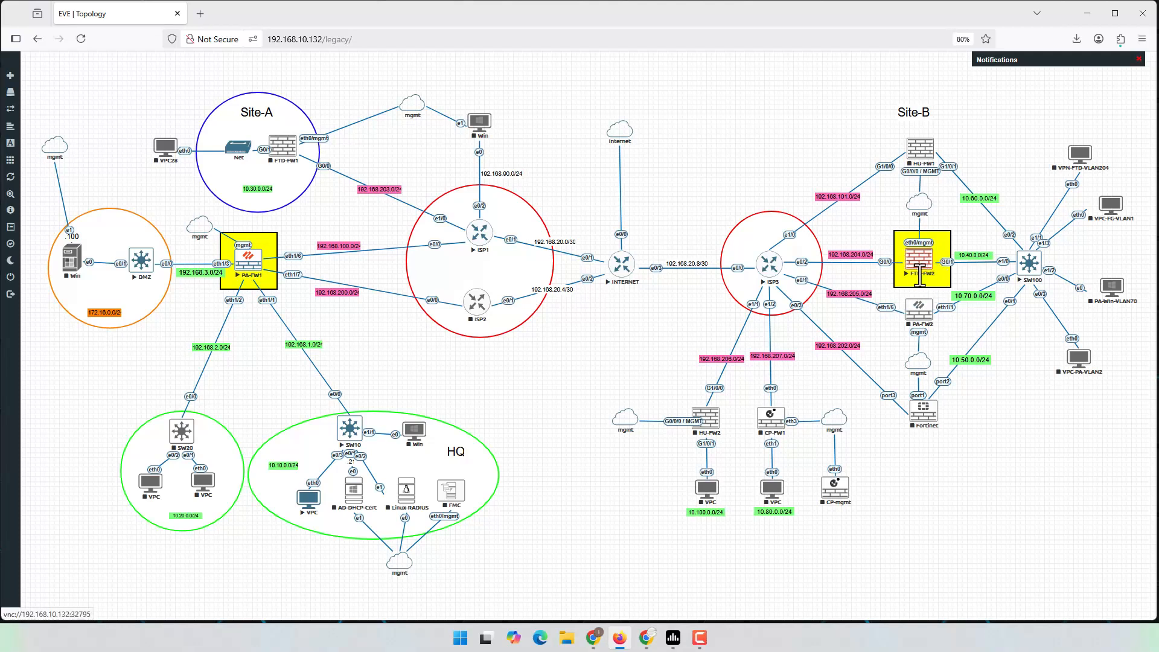
Step: Lock the lab again, open PA-FW1's console and minimize the browser
mouse_move(31, 247)
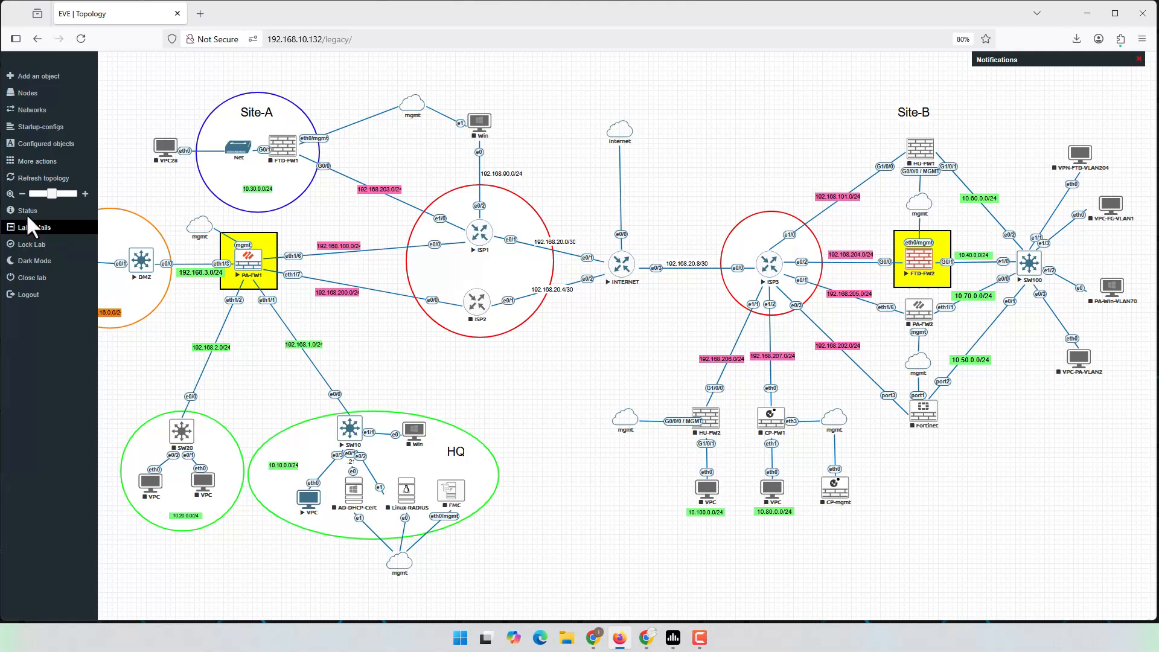
left_click(30, 246)
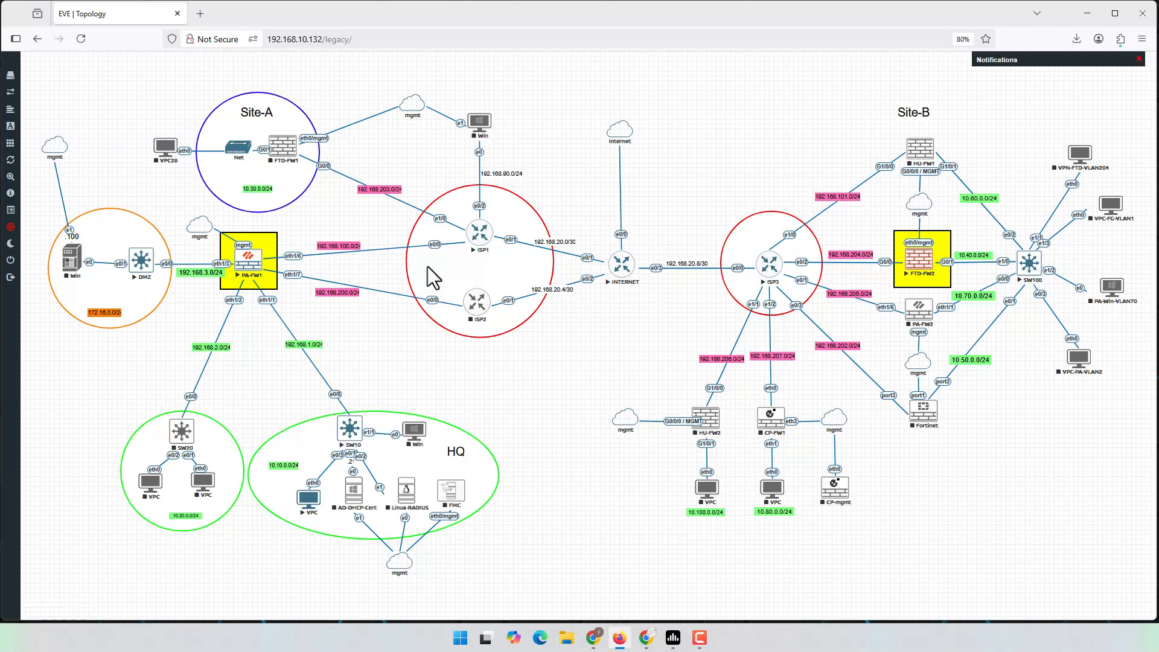
left_click(250, 261)
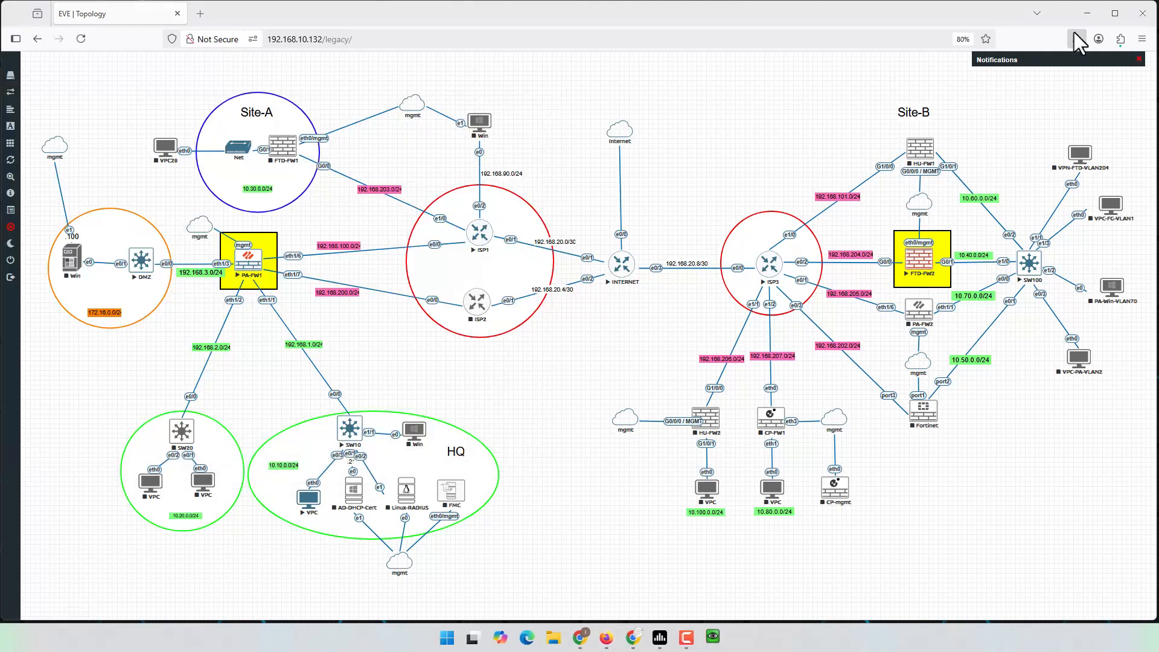
left_click(1098, 18)
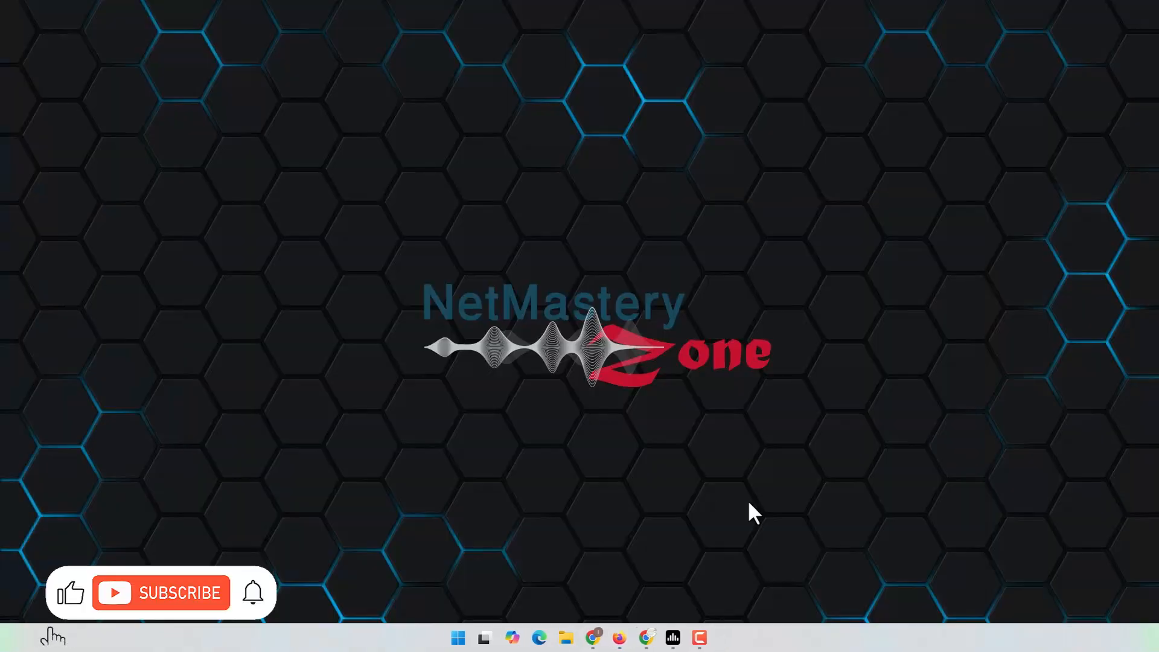
Step: Start a PuTTY SSH session to 192.168.10.20 and enlarge its terminal window
type("192.168.")
type("1.1")
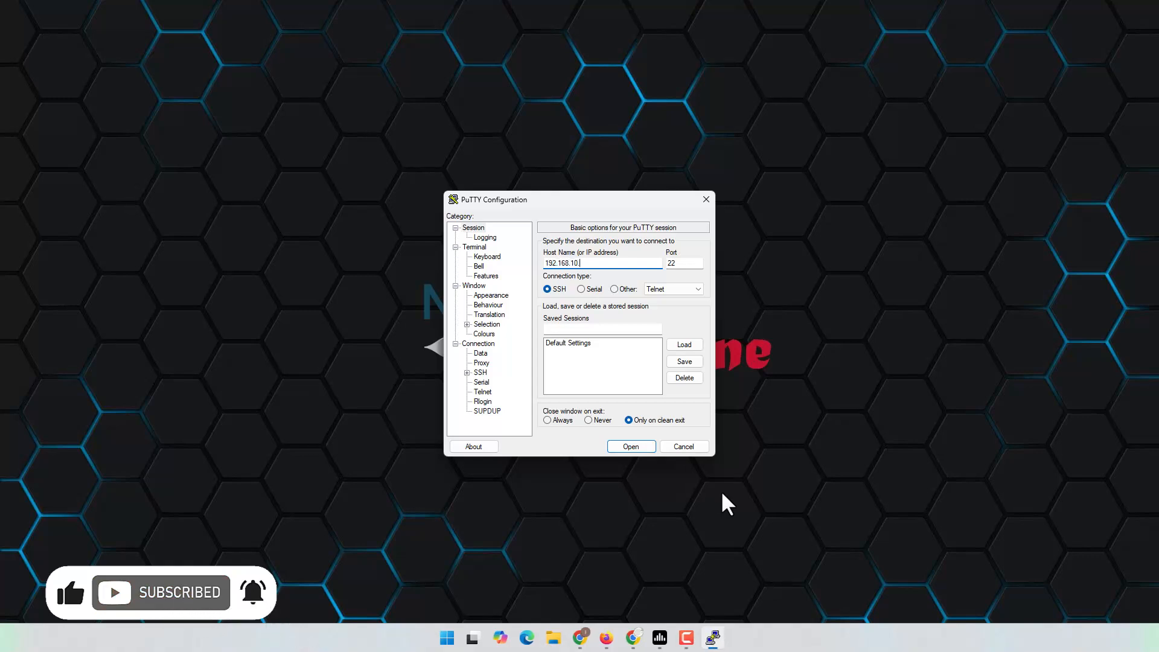
key("Return")
left_click_drag(150, 151, 677, 108)
left_click_drag(829, 261, 1134, 264)
left_click_drag(862, 119, 564, 113)
left_click_drag(843, 253, 987, 247)
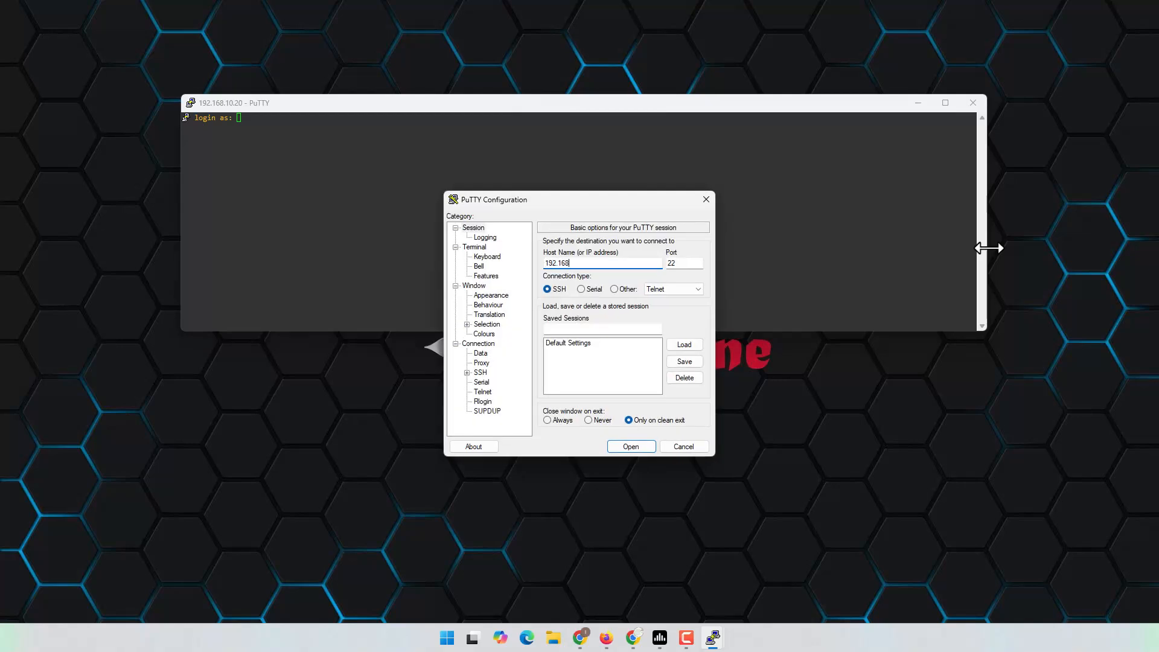
Step: Open a second SSH session to 192.168.10.37, accepting its new host key
key("Return")
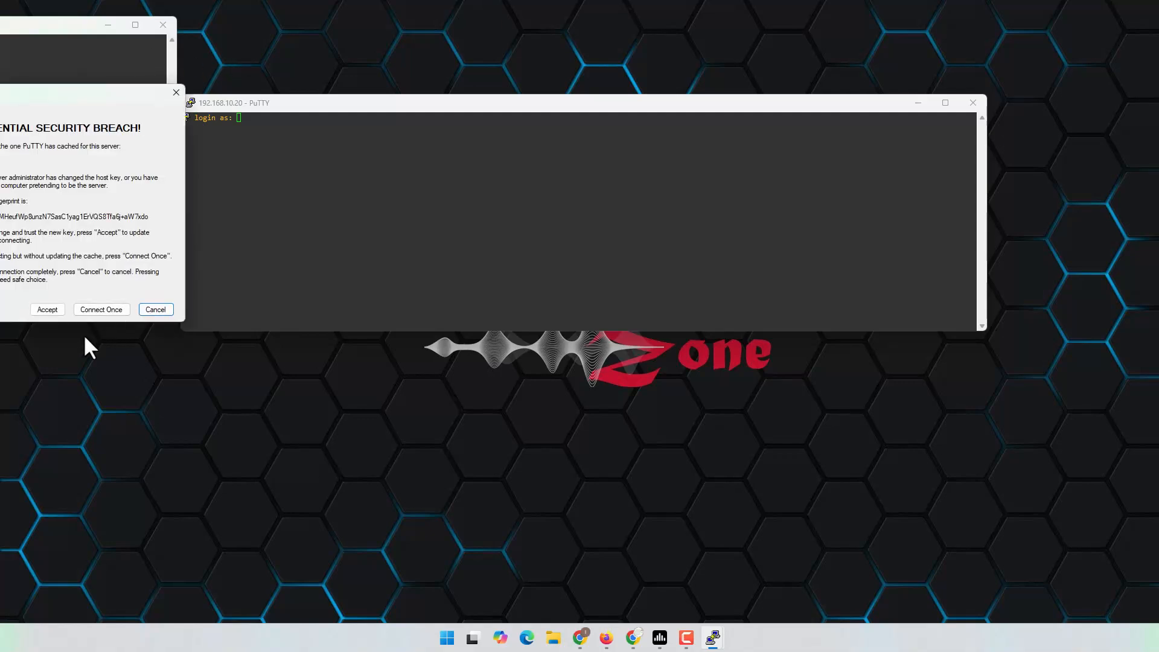
left_click(48, 309)
left_click_drag(29, 28, 768, 204)
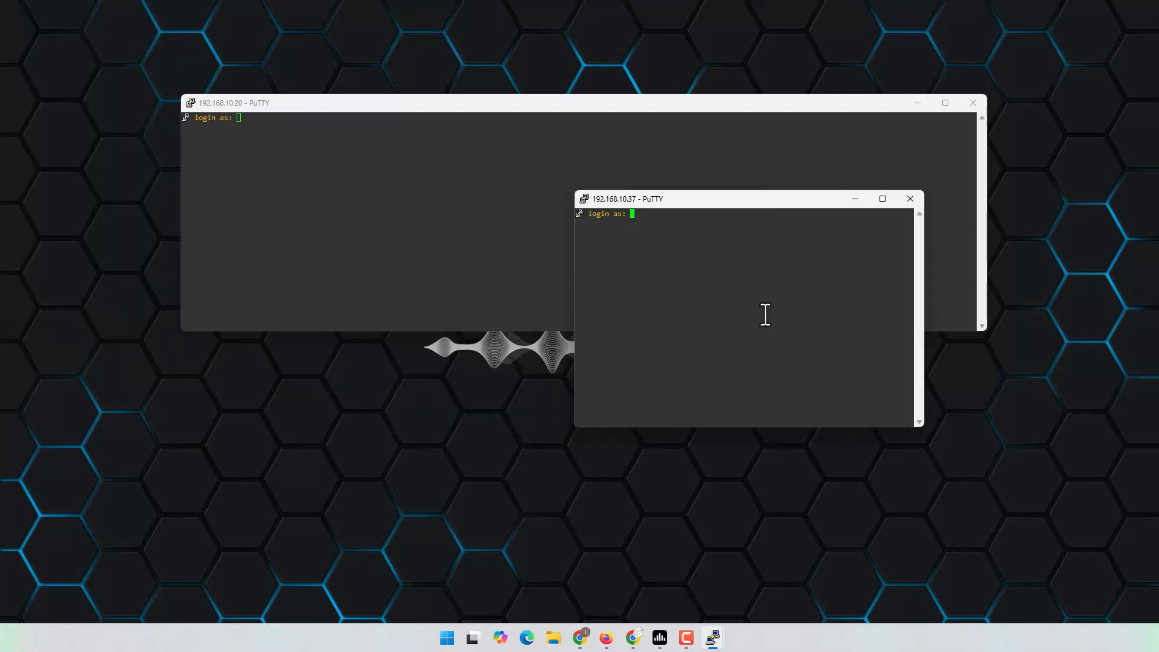
Step: Log in to both the 192.168.10.37 and 192.168.10.20 sessions, retrying the password on 192.168.10.37
type("admin")
key("Return")
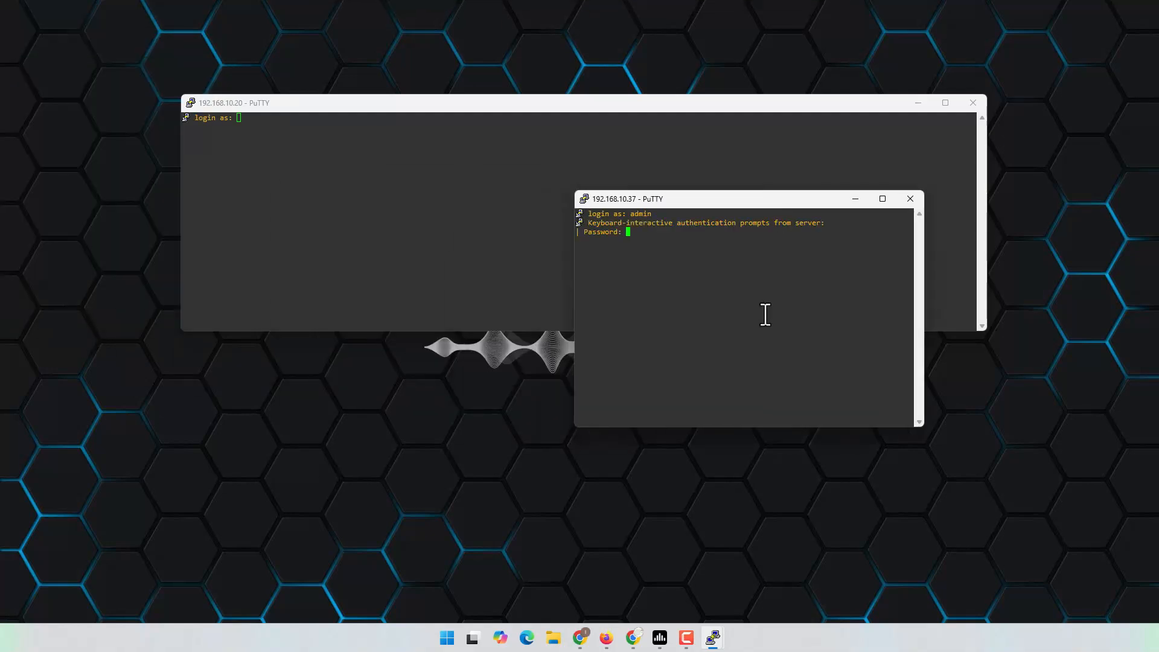
key("Return")
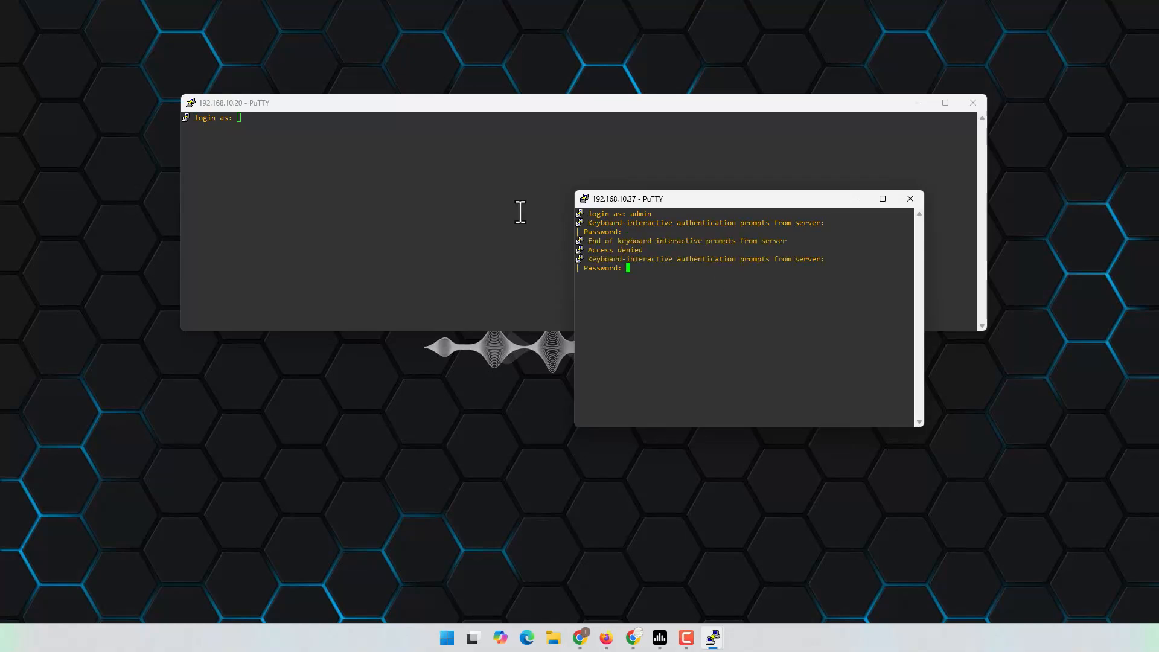
left_click(519, 212)
type("admin")
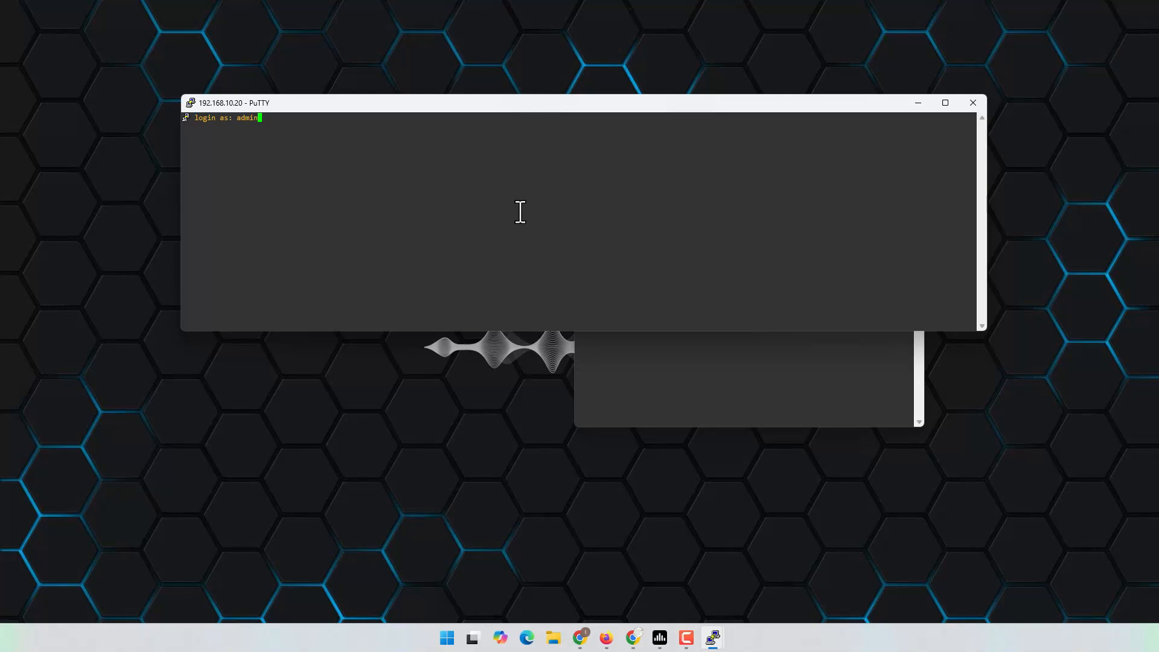
key("Return")
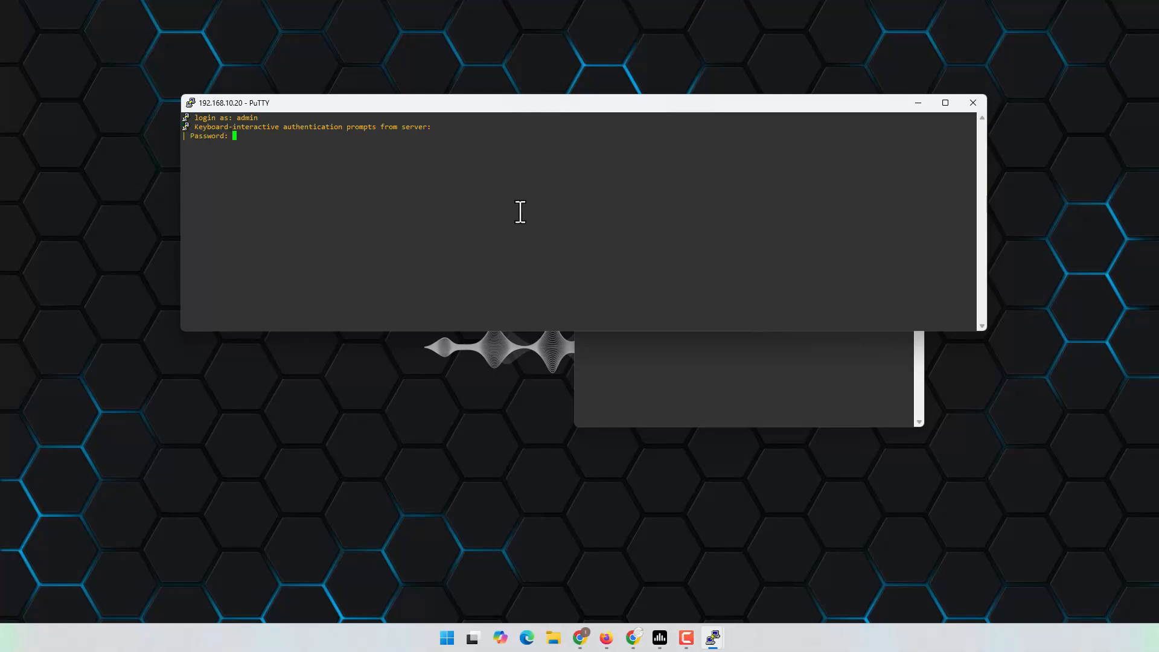
key("Return")
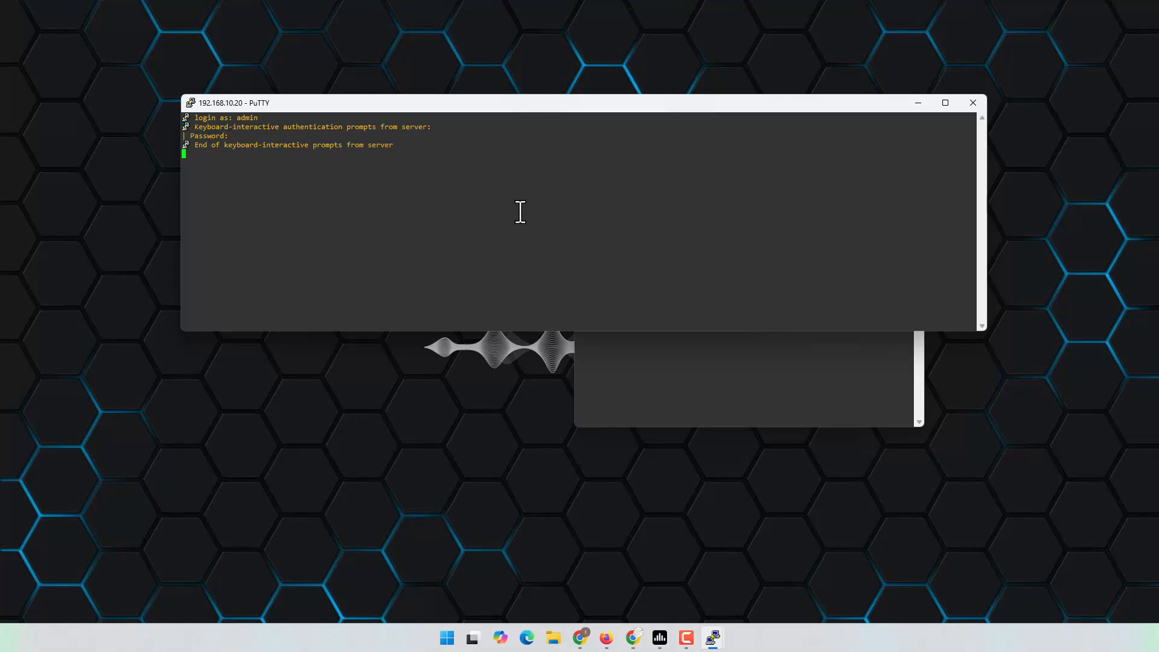
left_click(706, 398)
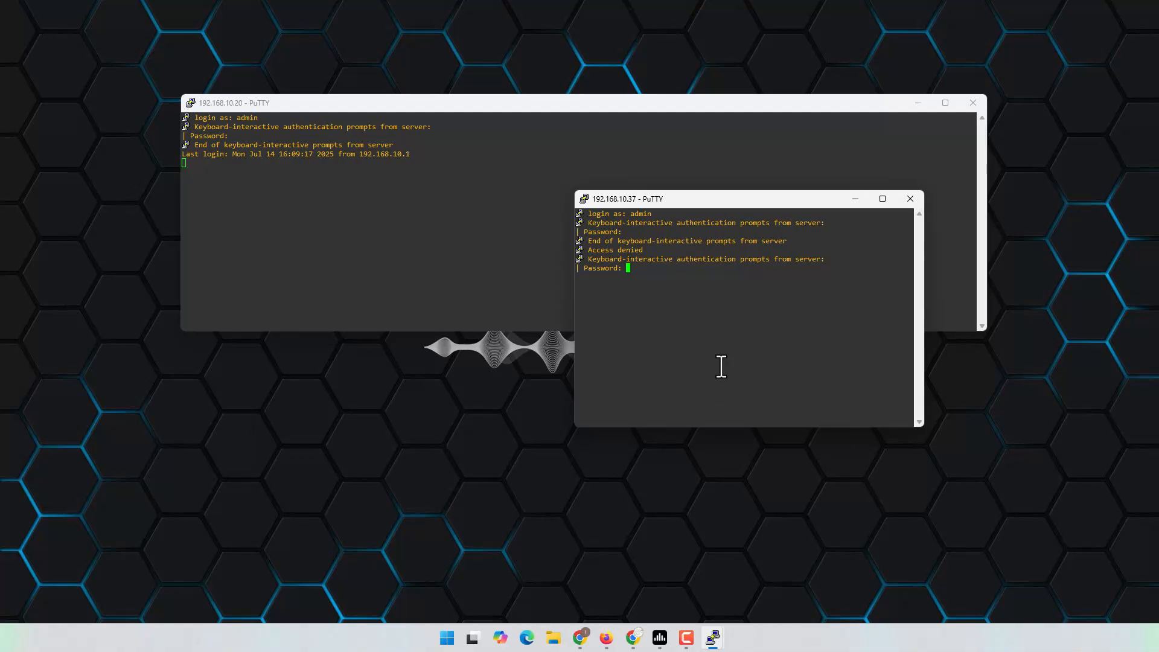
key("Return")
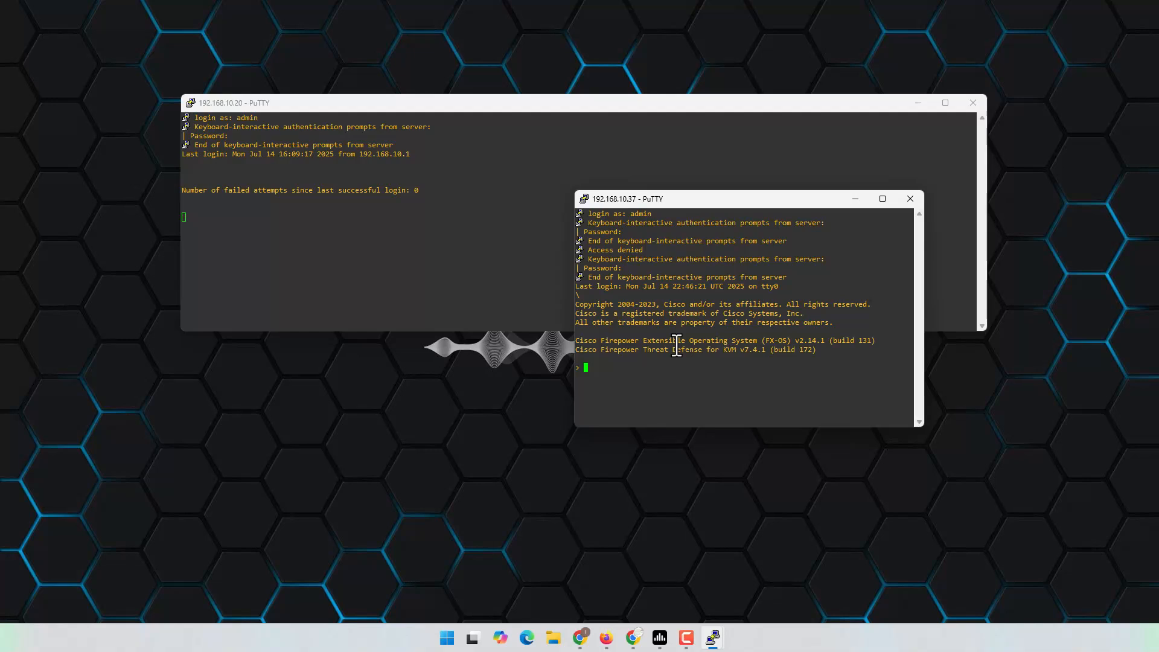
Step: Ping 192.168.100.2 from the FTD CLI, then bring the EVE topology back to the front
type("ping 192.168.100.2")
key("Return")
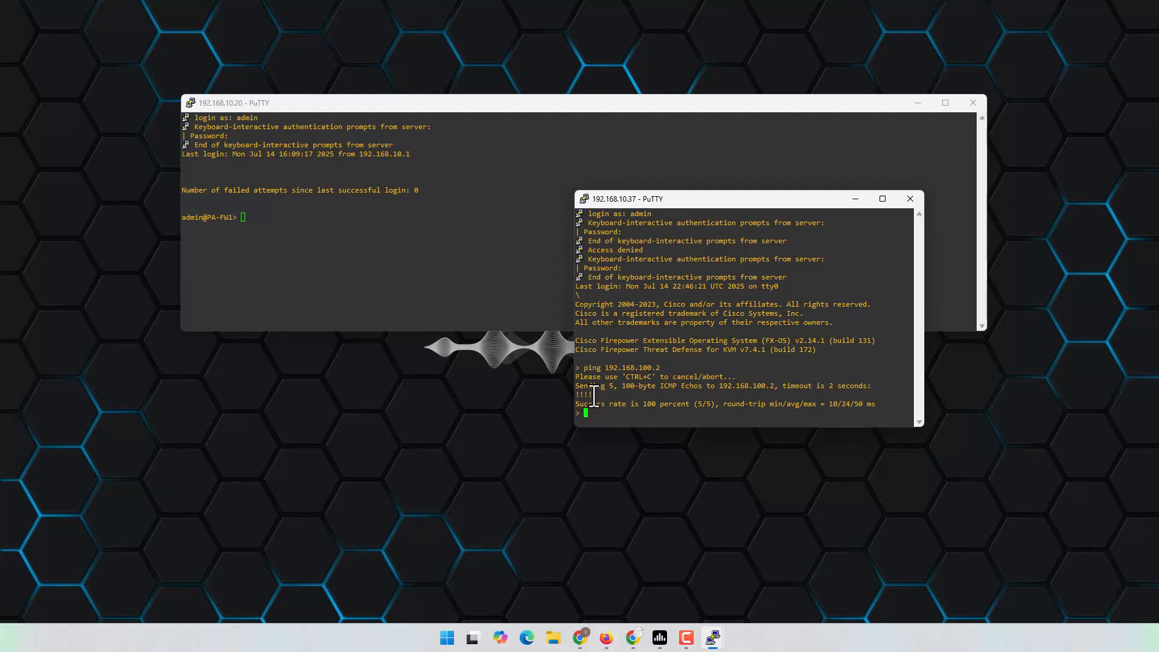
left_click(607, 638)
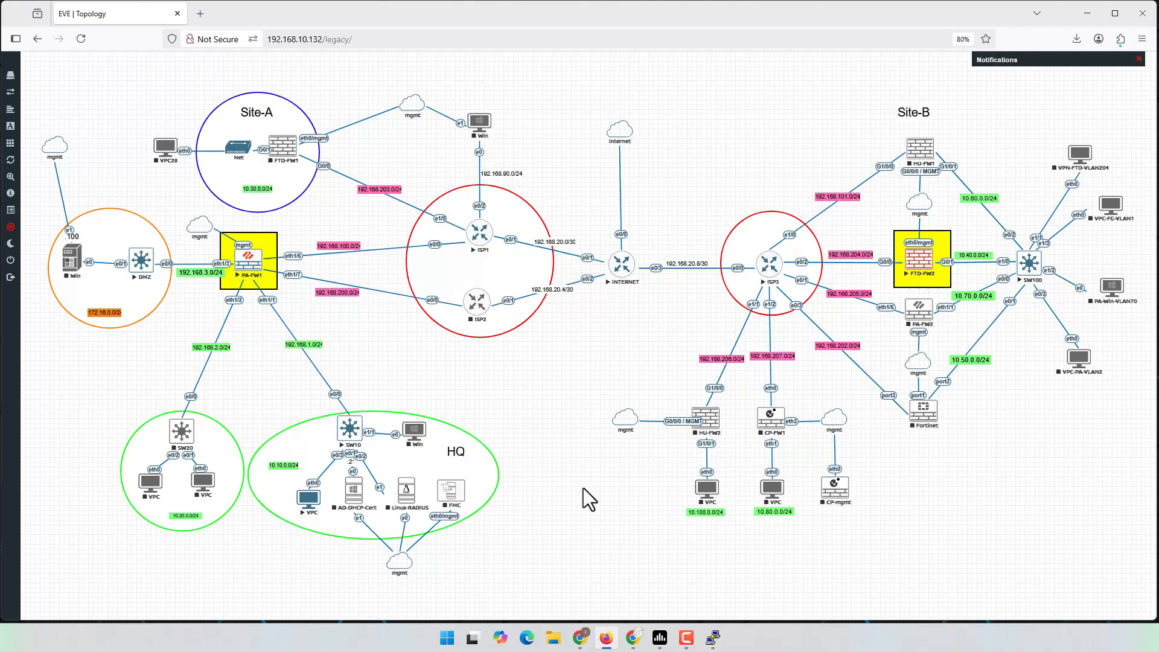
Step: Show PA-FW1's Network > Virtual Routers page in Chrome
left_click(604, 637)
left_click(580, 637)
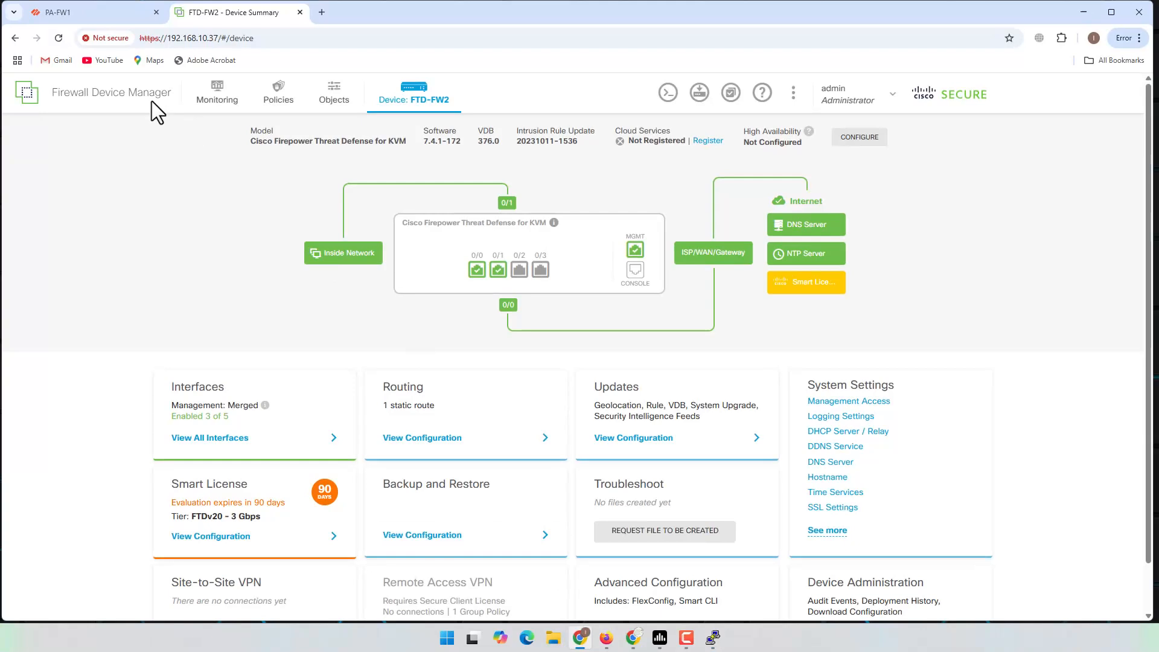
left_click(89, 18)
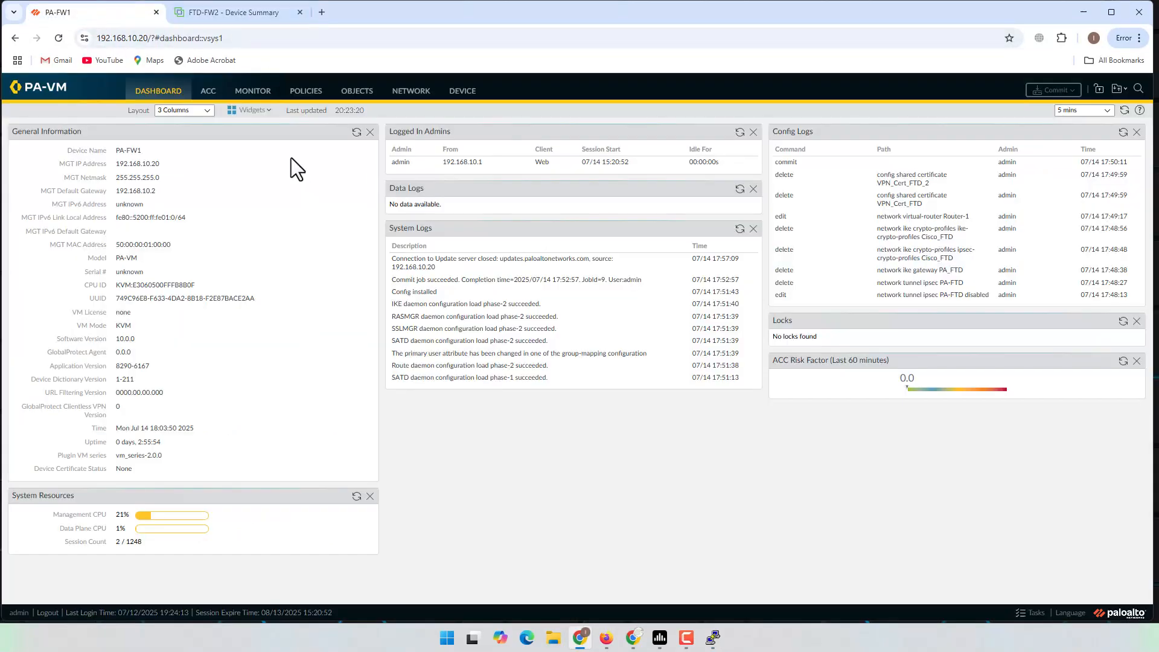
left_click(421, 99)
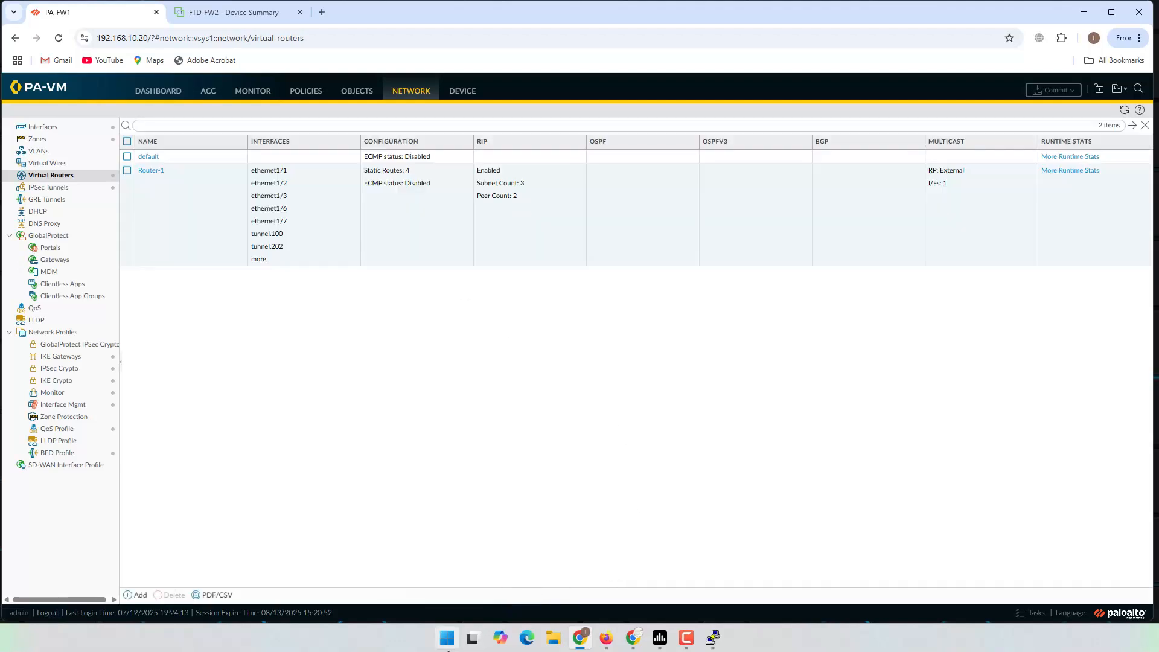
Step: Launch Notepad from the Start search
left_click(447, 640)
type("no")
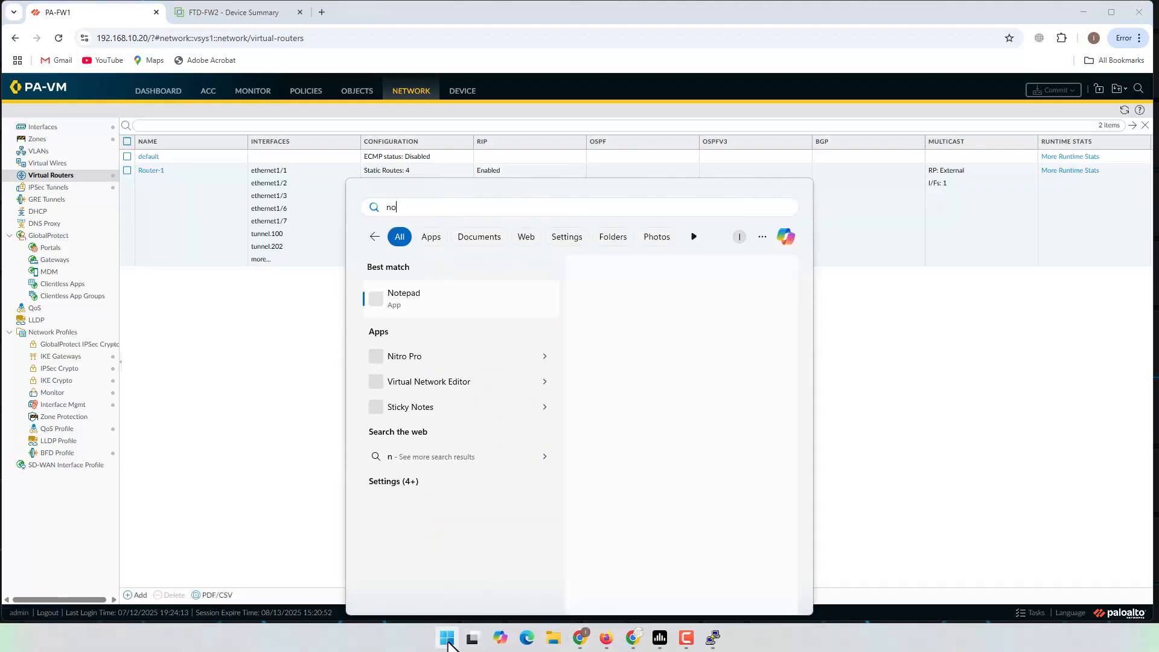
left_click(455, 306)
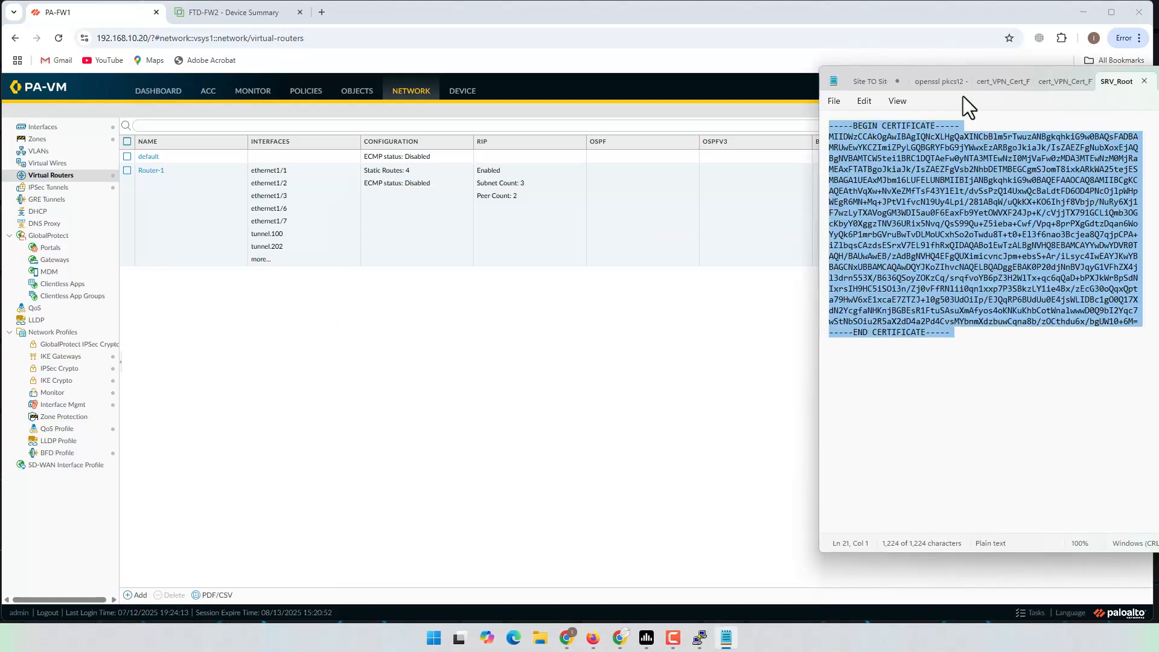
Step: Show the 'Site TO Site' notes, highlight the IKE crypto Profile line, then hide Notepad
left_click(865, 83)
left_click_drag(1158, 76, 968, 92)
left_click(891, 410)
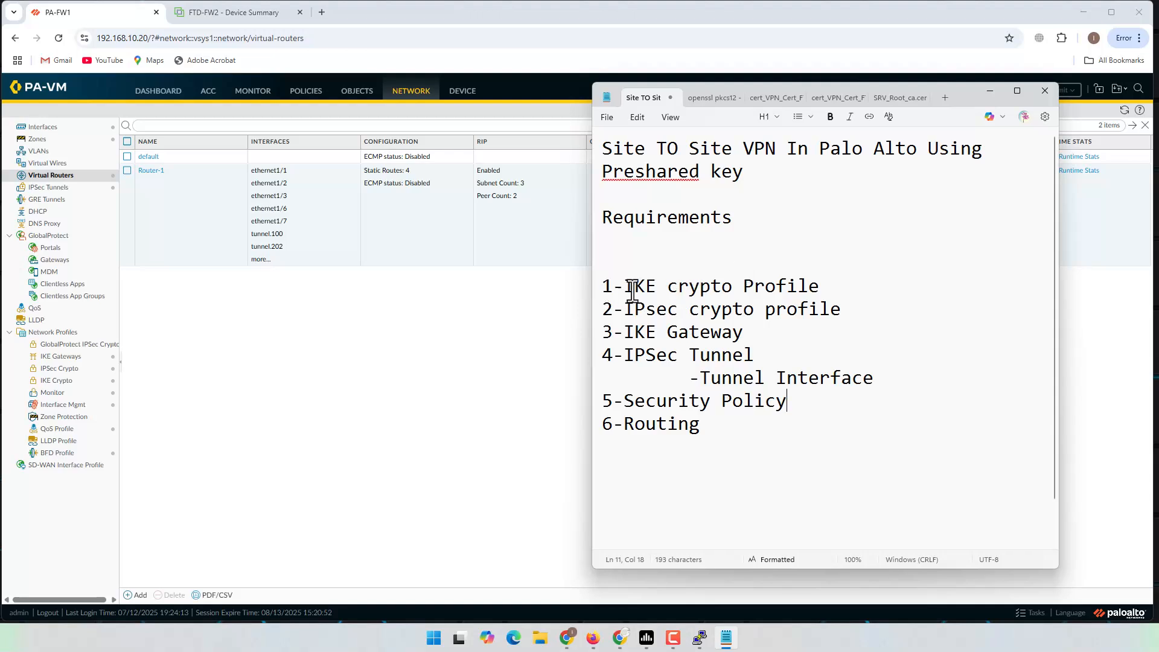
left_click_drag(611, 288, 831, 291)
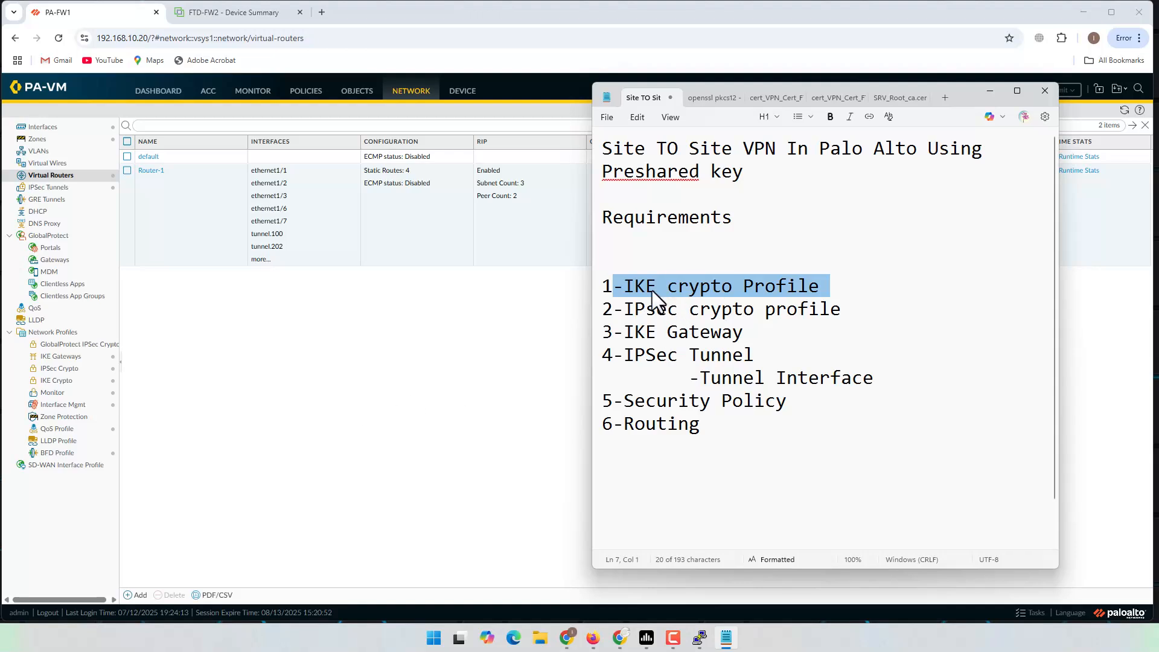
left_click(127, 410)
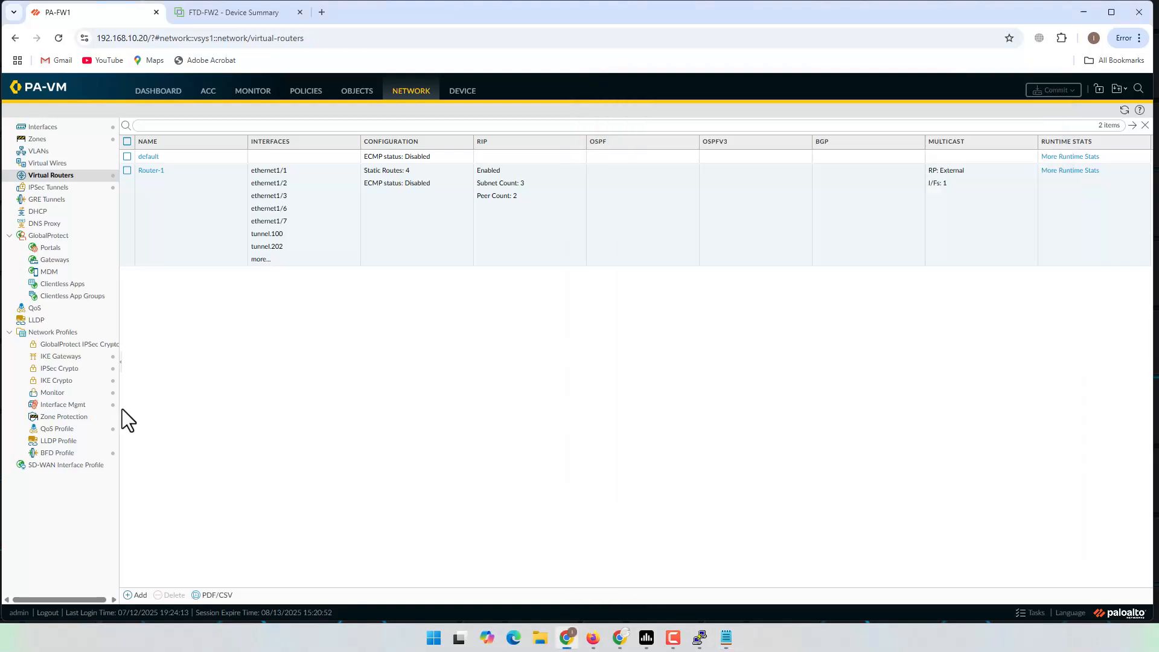
left_click(412, 97)
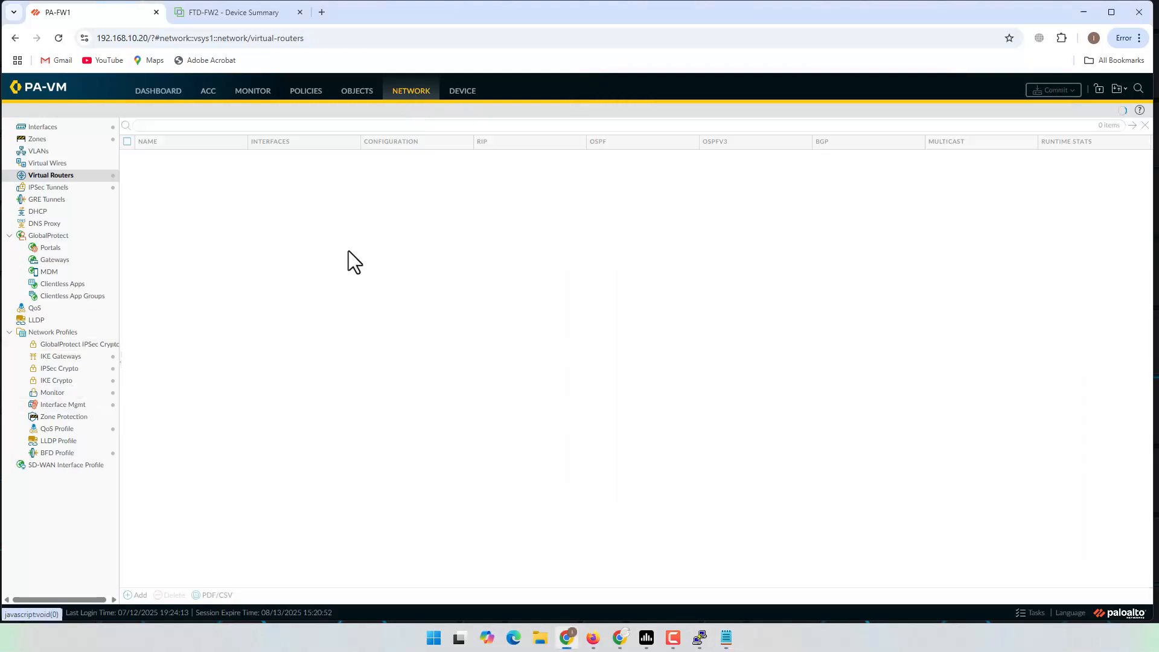
Step: Add IKE Crypto profile PA-2-FTD using group14, sha1 and des, and save it
left_click(58, 382)
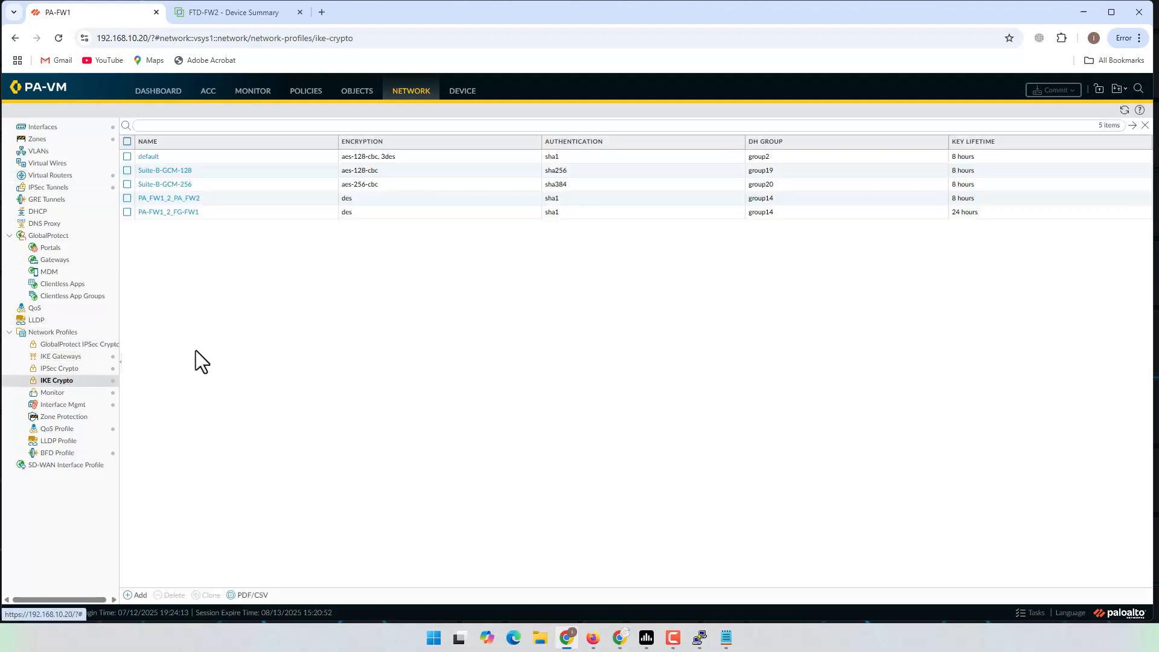
left_click(138, 596)
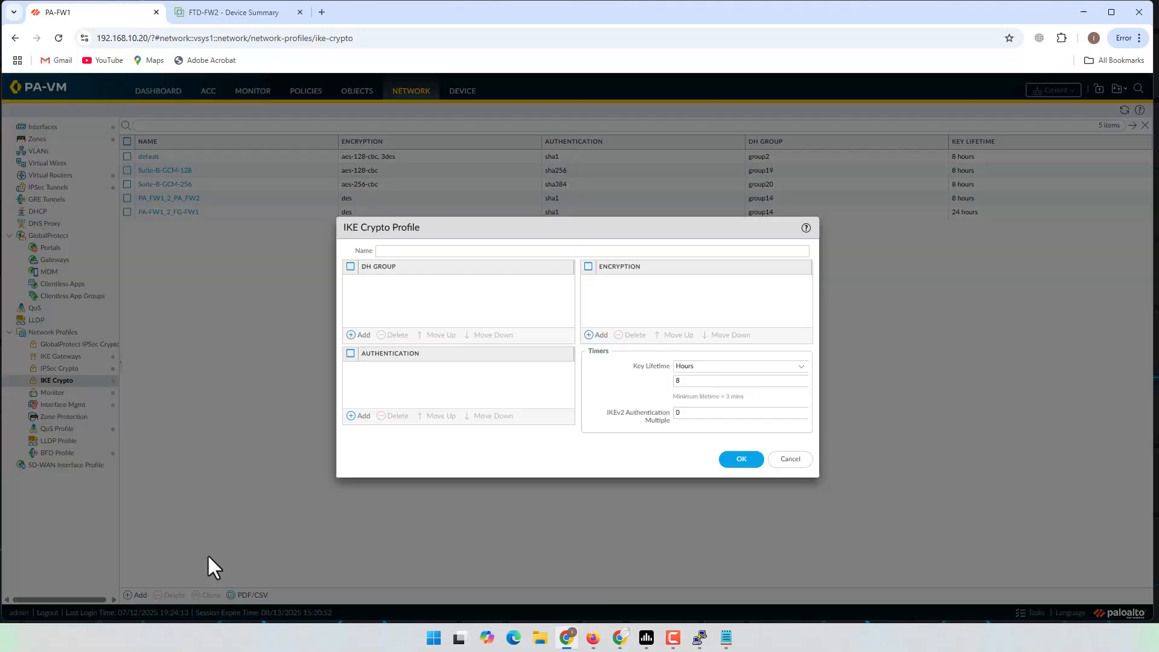
type("PA-2-")
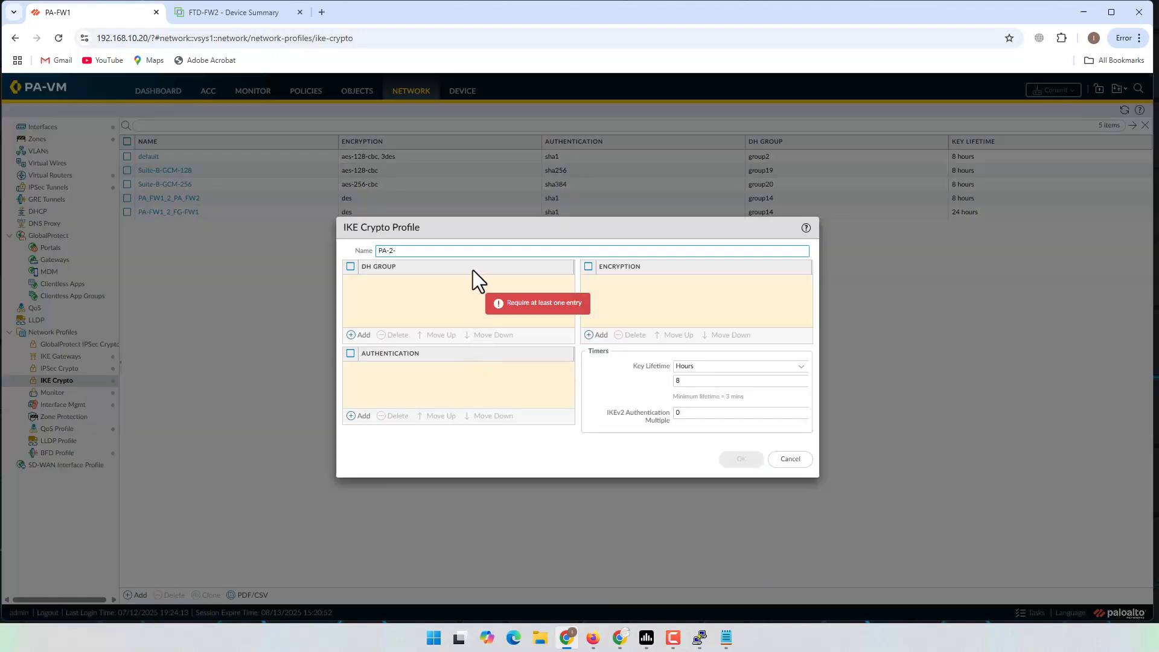
type("FTD")
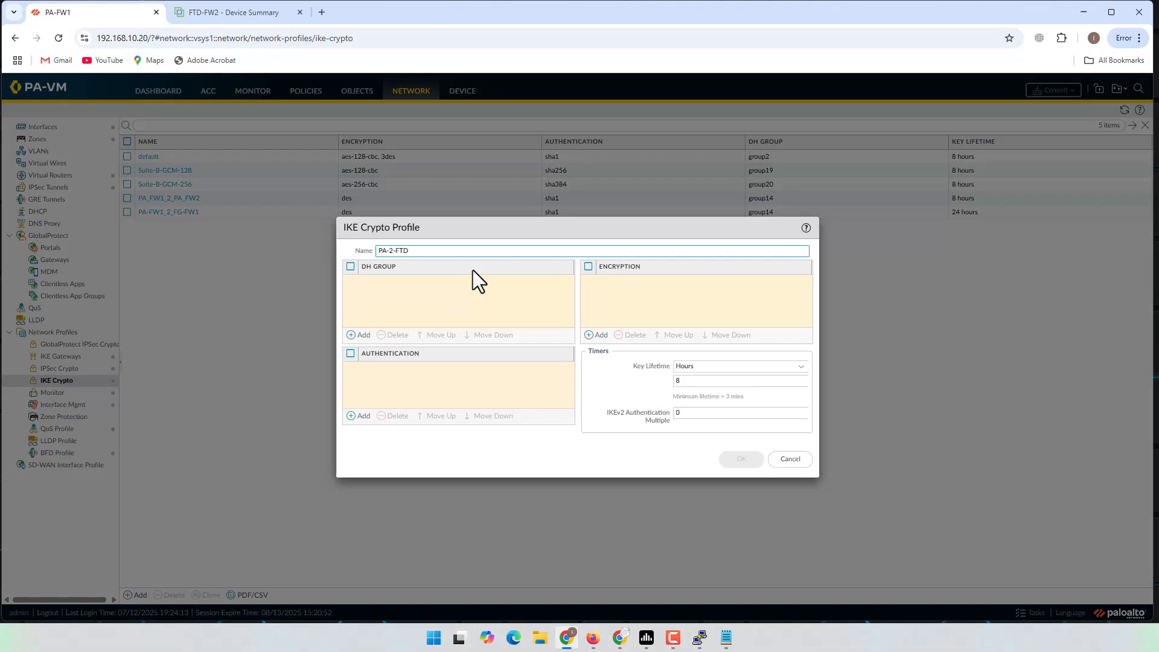
left_click(420, 283)
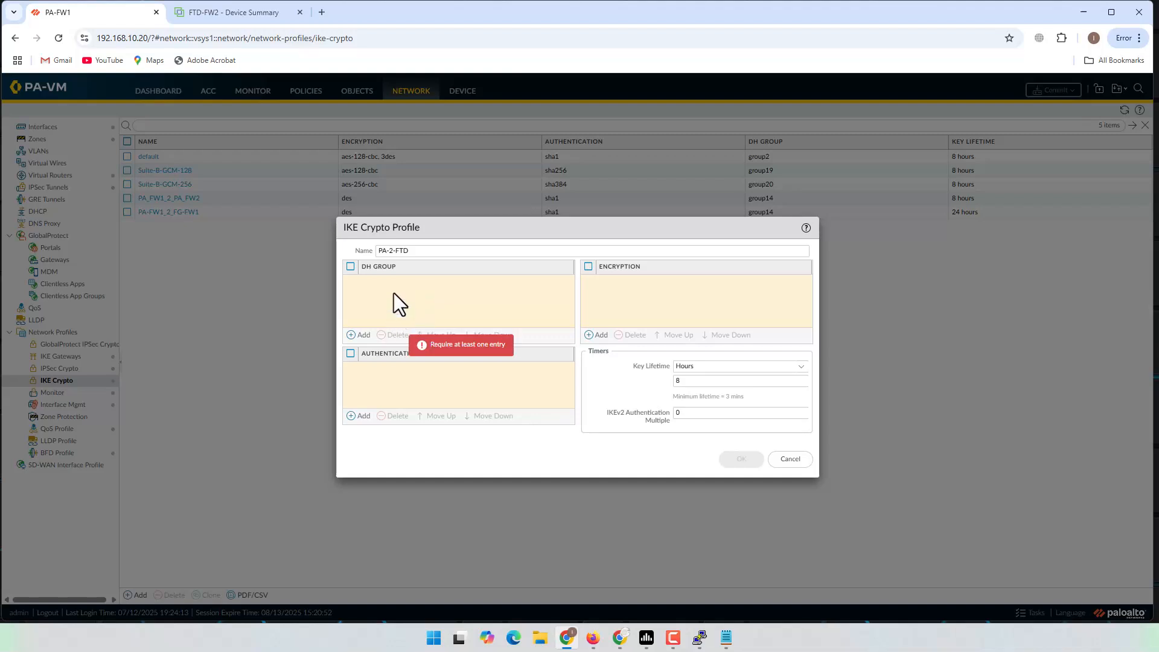
left_click(361, 335)
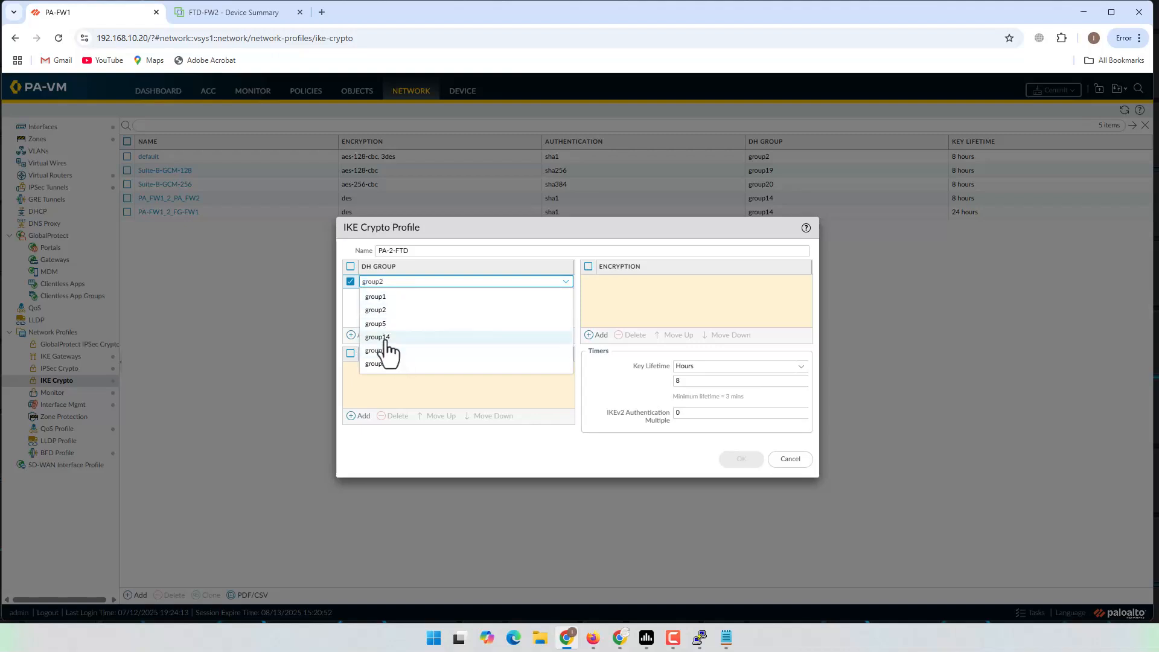
left_click(387, 338)
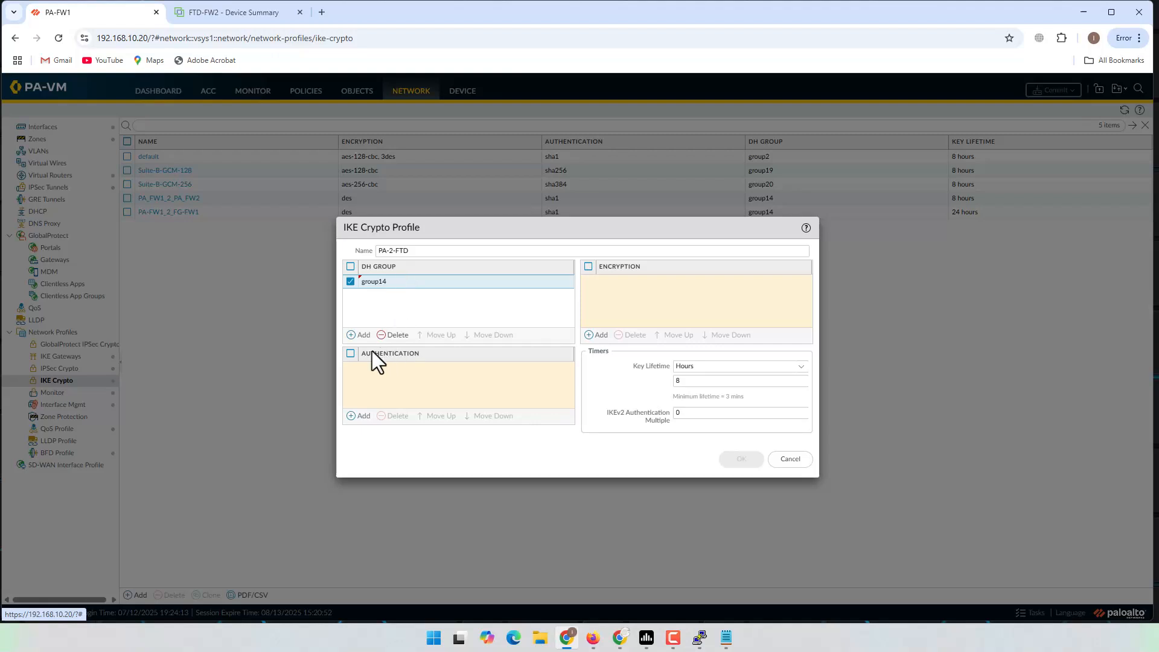
left_click(358, 416)
left_click(372, 397)
left_click(589, 334)
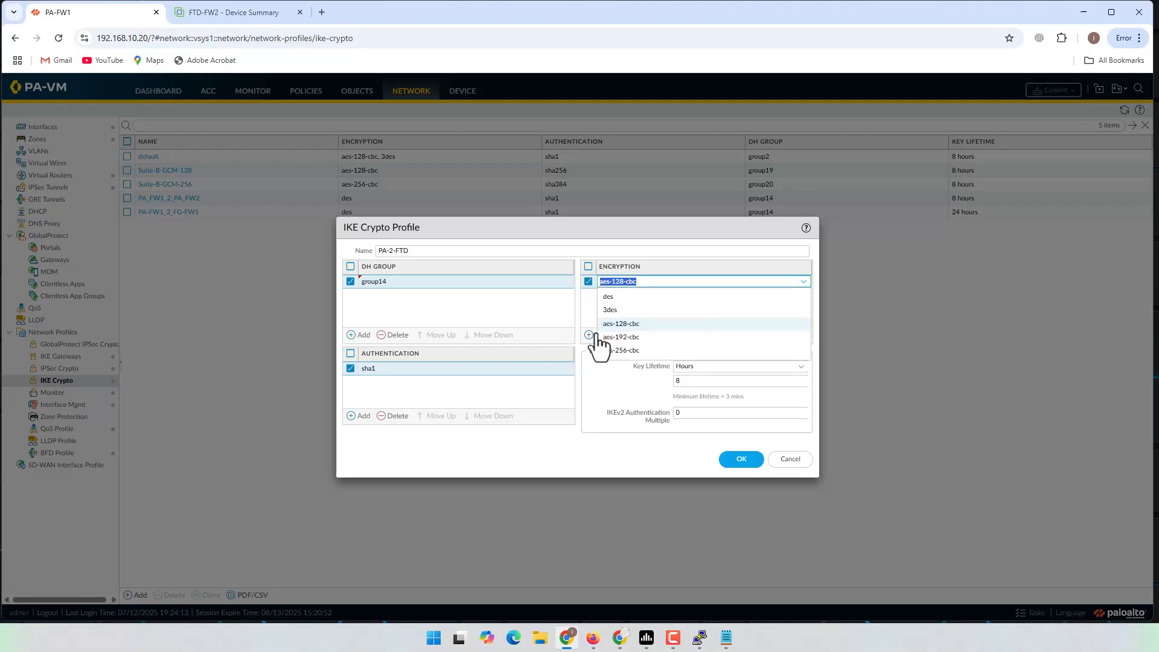
left_click(622, 297)
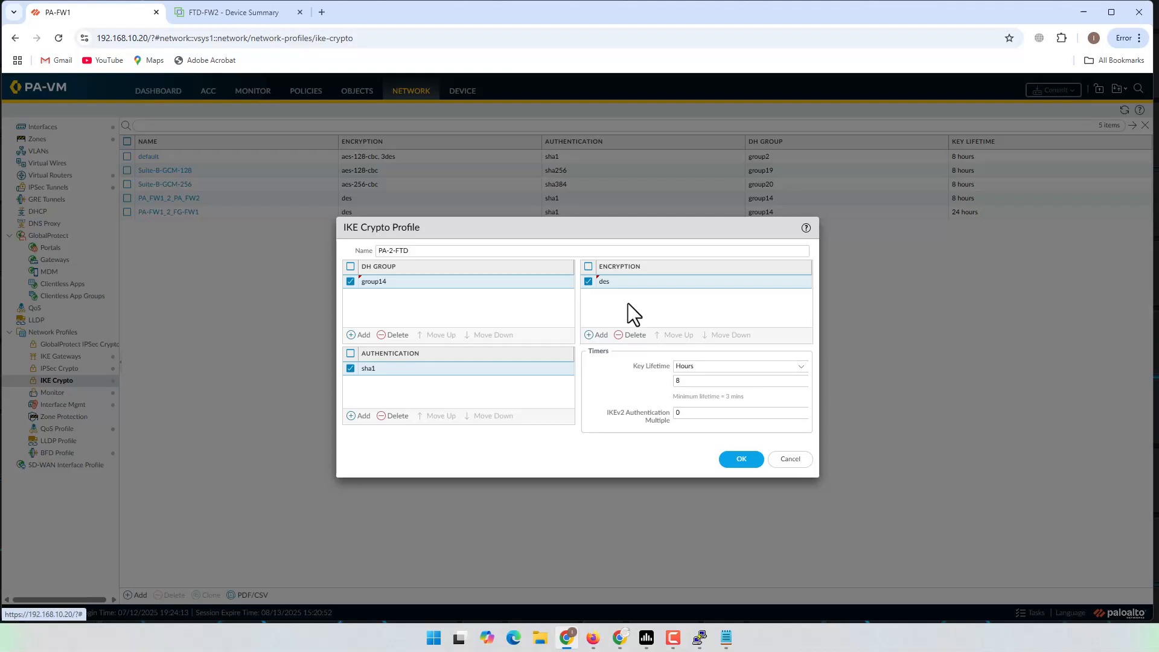
left_click_drag(473, 253, 253, 251)
key("ctrl+c")
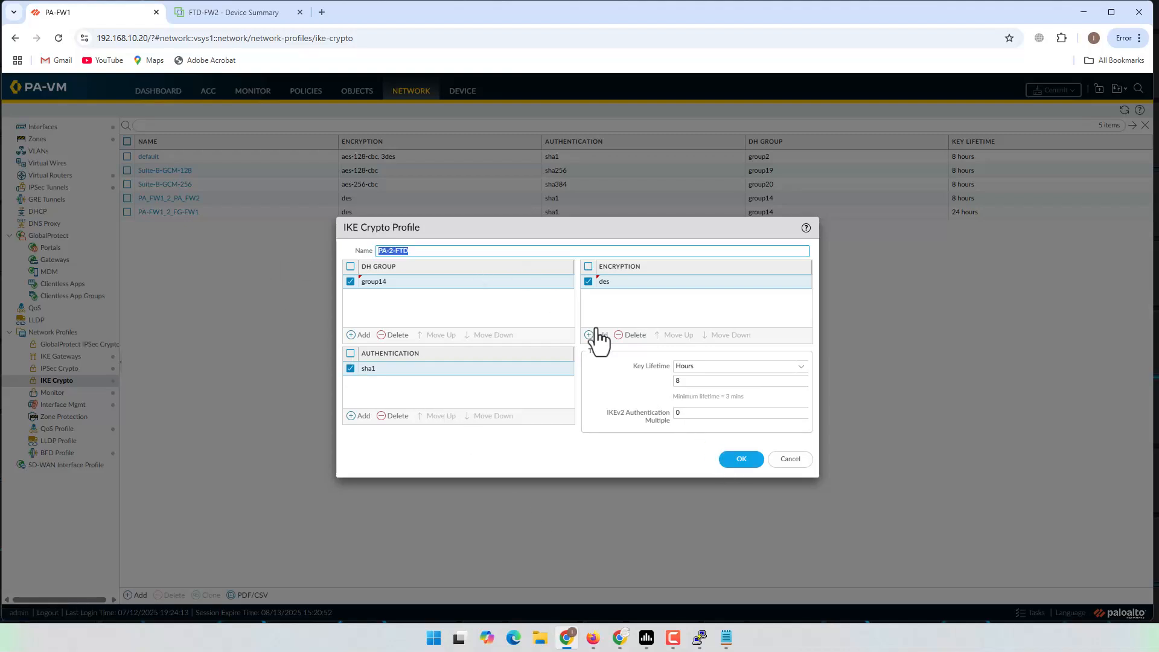
left_click(727, 460)
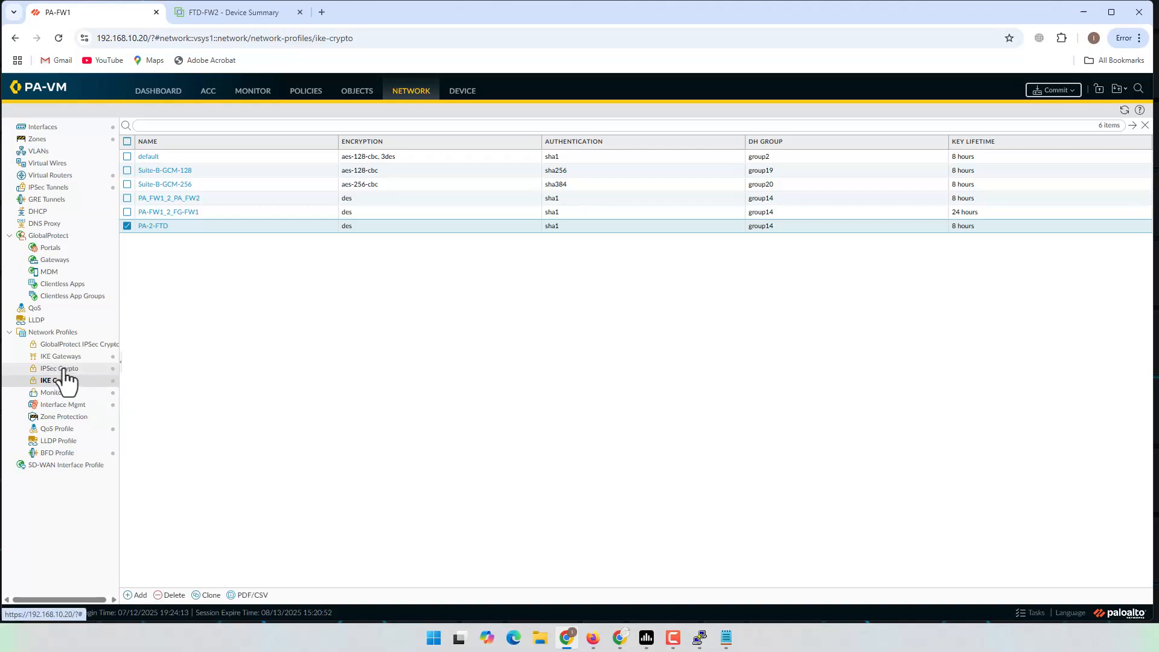
Step: Mark the IPsec crypto step in the notes and start a new IPSec Crypto profile named PA-2-FTD
left_click(725, 638)
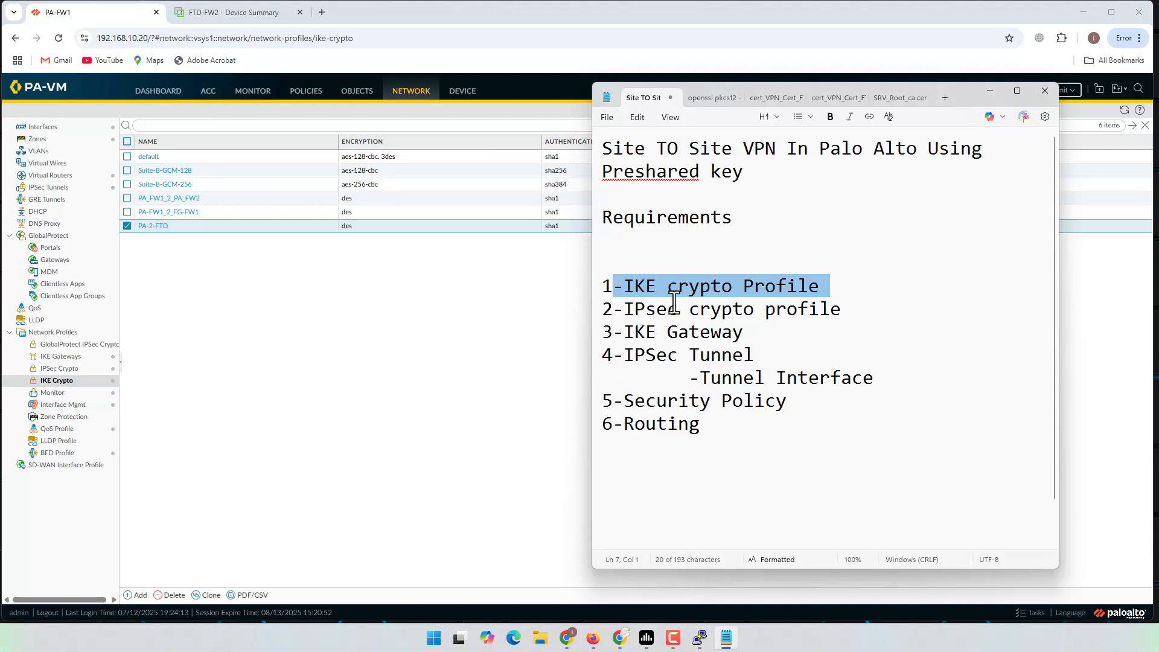
left_click_drag(615, 309, 891, 310)
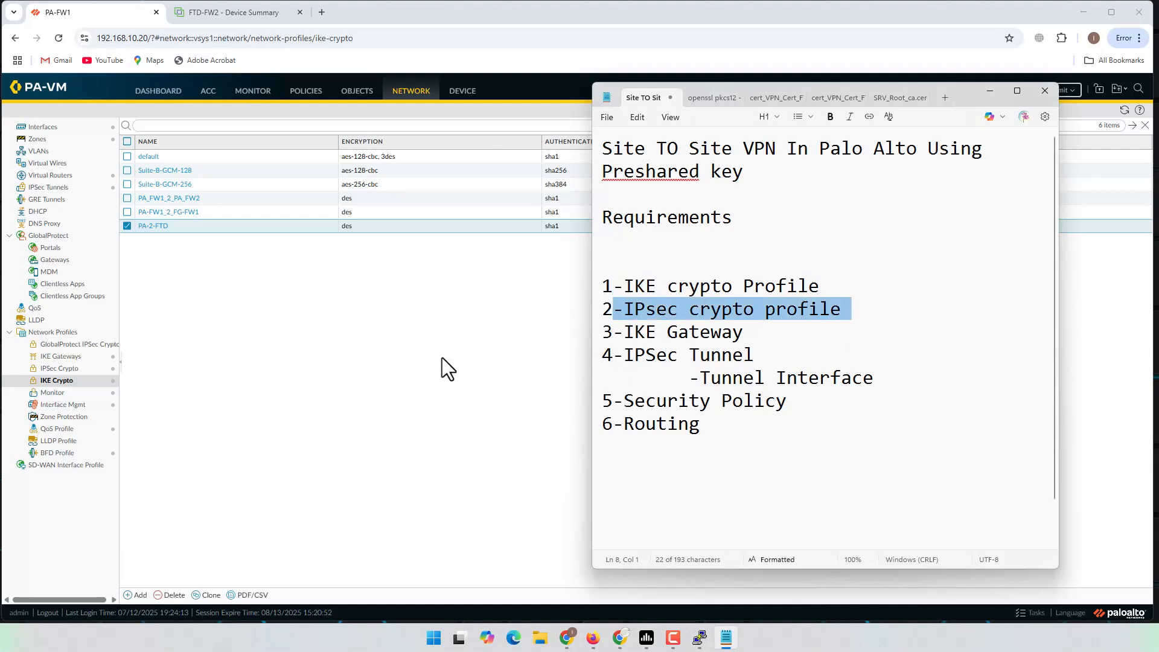
left_click(338, 397)
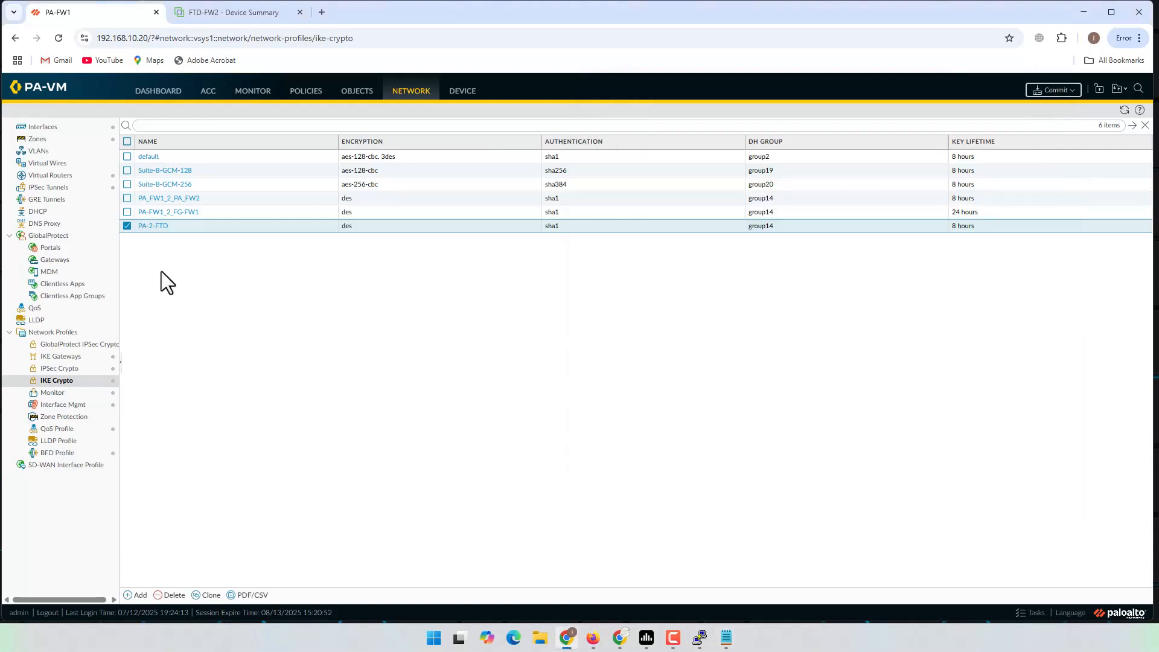
left_click(61, 369)
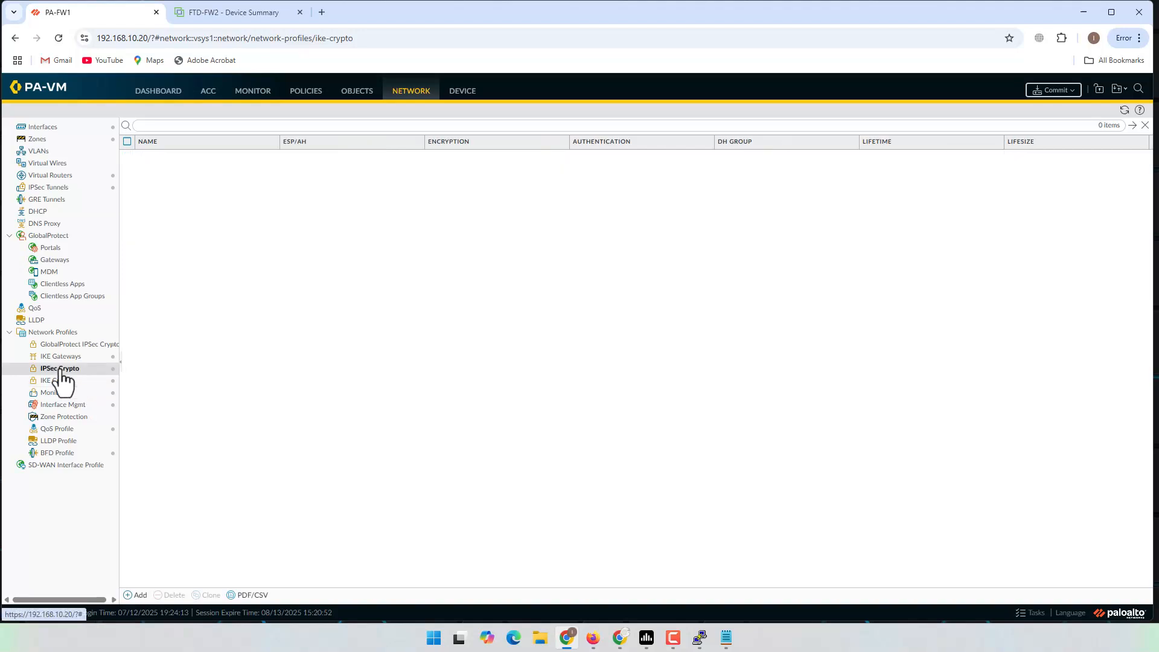
left_click(136, 596)
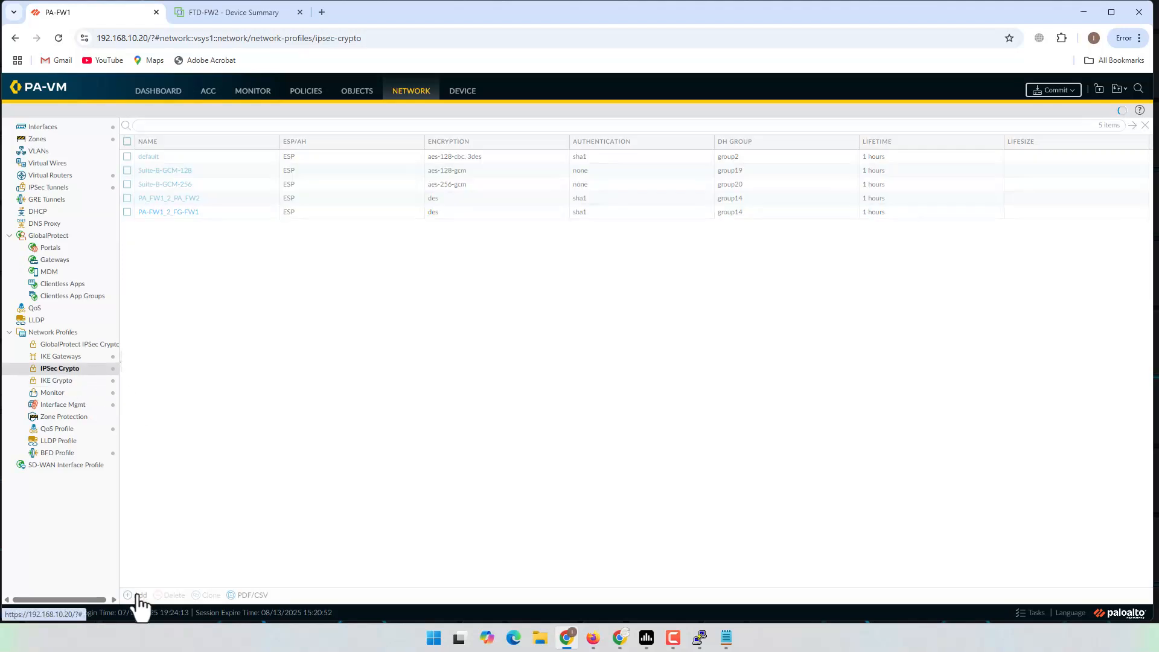
key("ctrl+v")
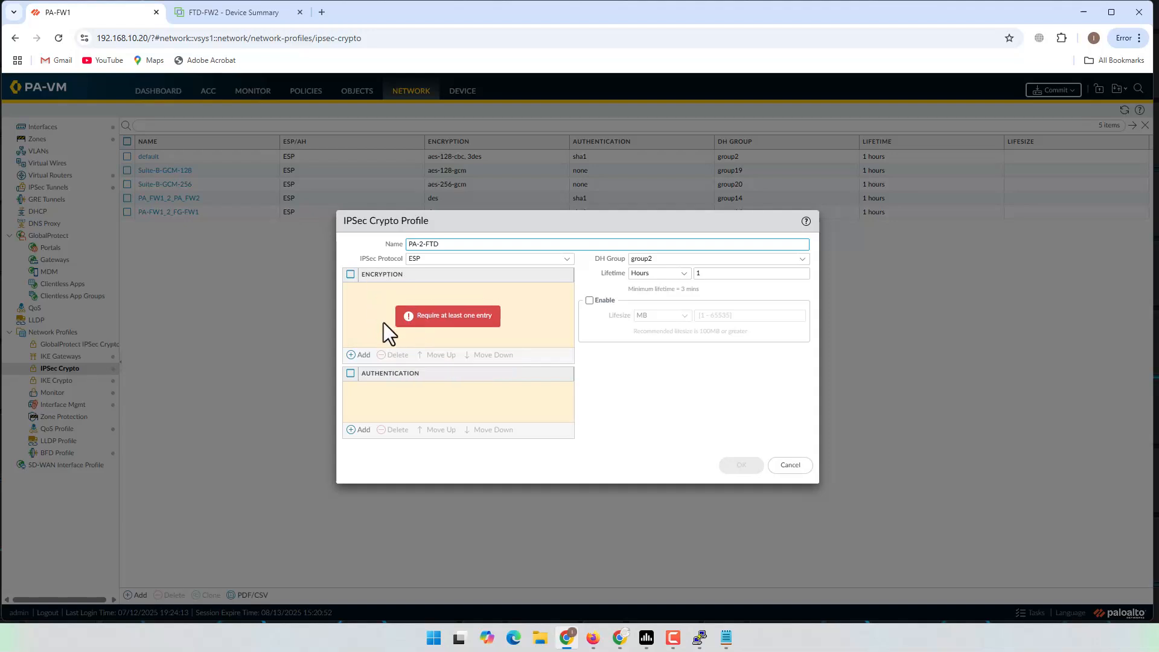
Step: Give it des encryption, sha1 authentication, DH group14 and a 24-hour lifetime, then save
left_click(361, 355)
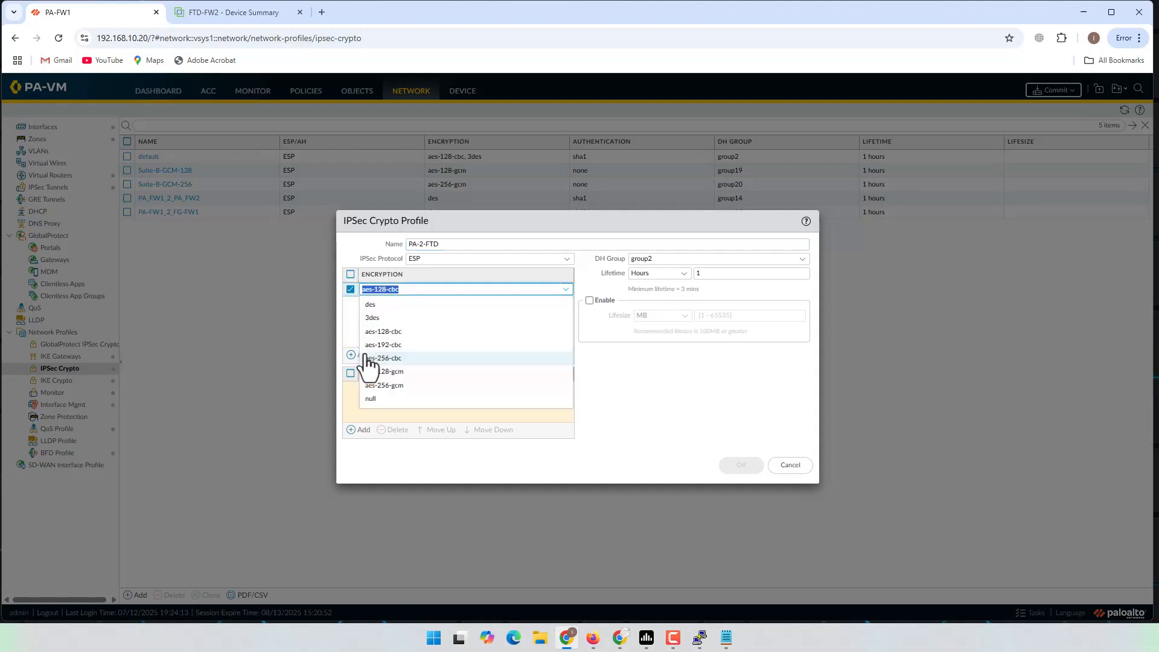
left_click(371, 305)
left_click(358, 429)
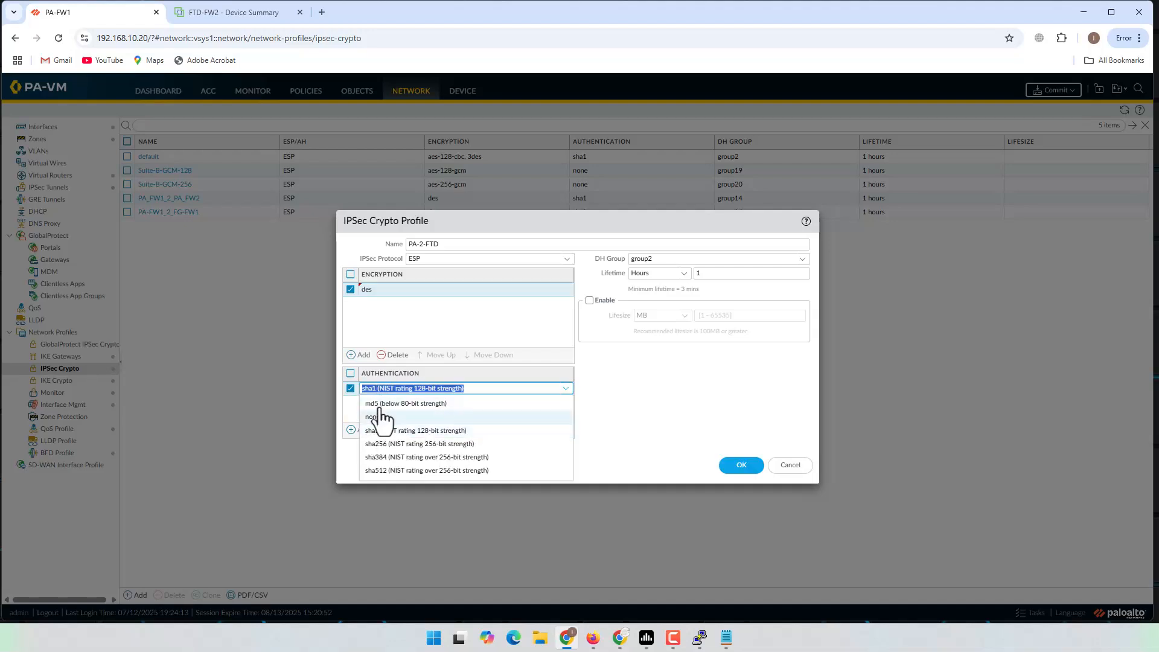
left_click(379, 433)
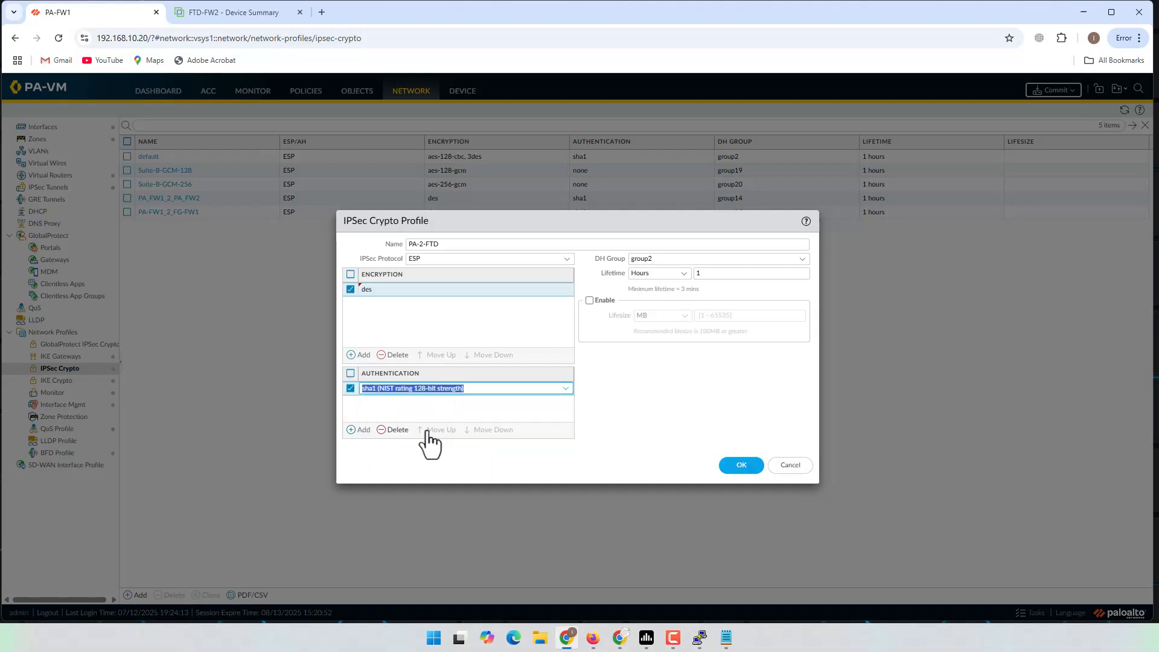
left_click(801, 260)
left_click(664, 329)
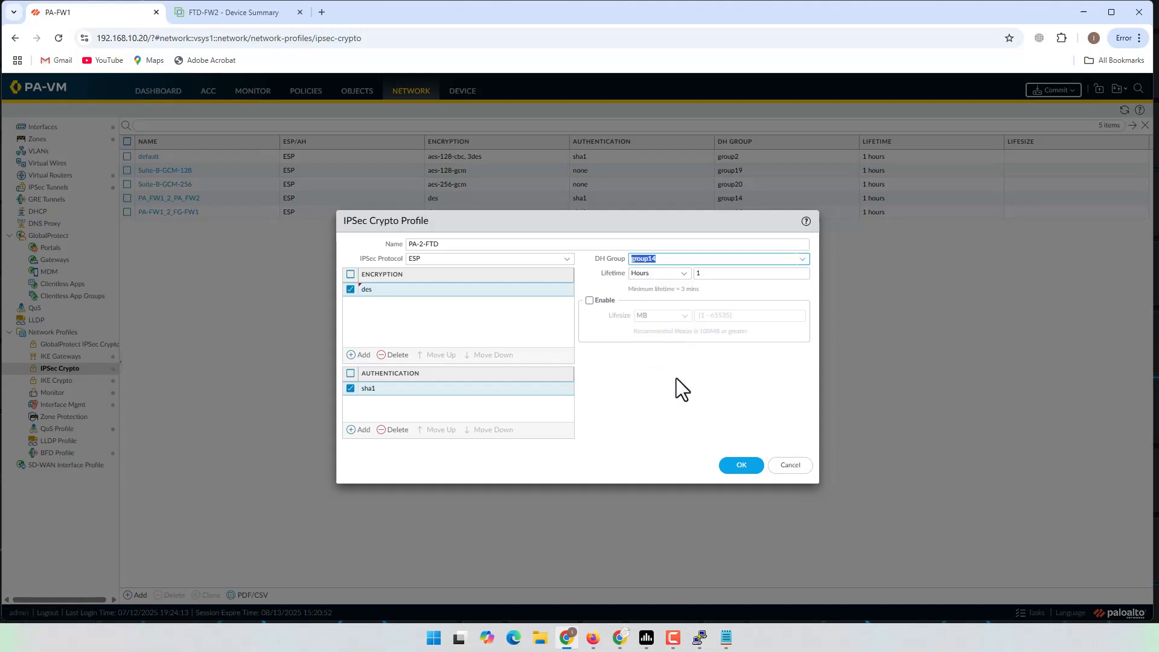
double_click(695, 274)
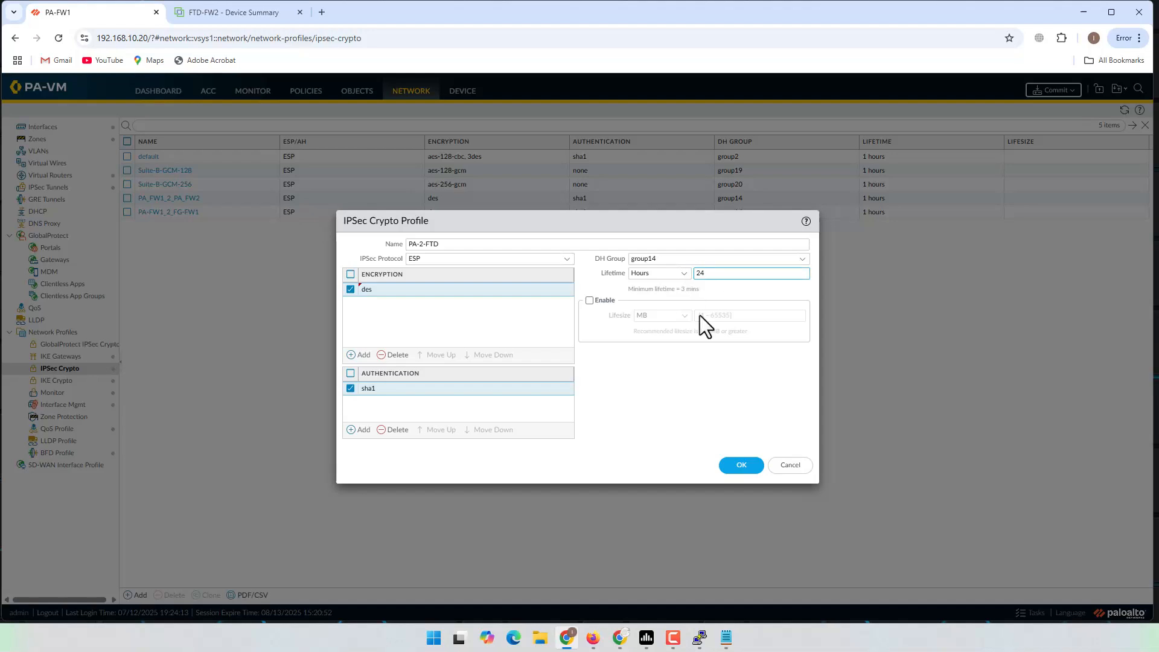
left_click(690, 404)
left_click(740, 467)
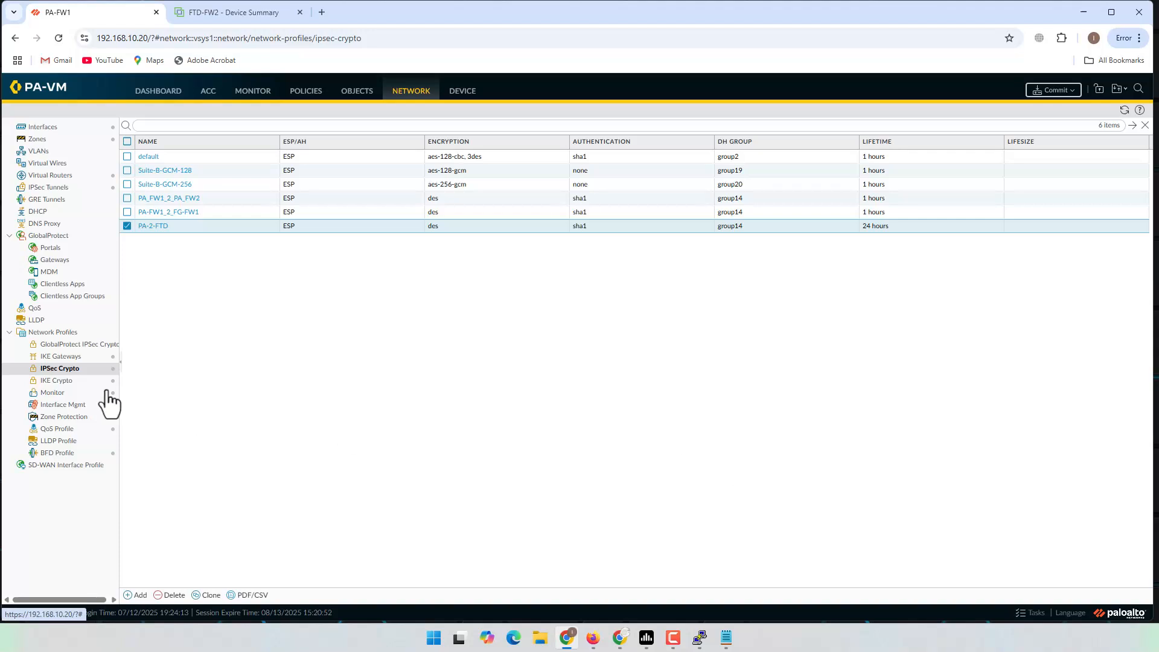
Step: Change the PA-2-FTD IKE crypto profile's key lifetime to 24 hours
left_click(70, 381)
left_click(151, 227)
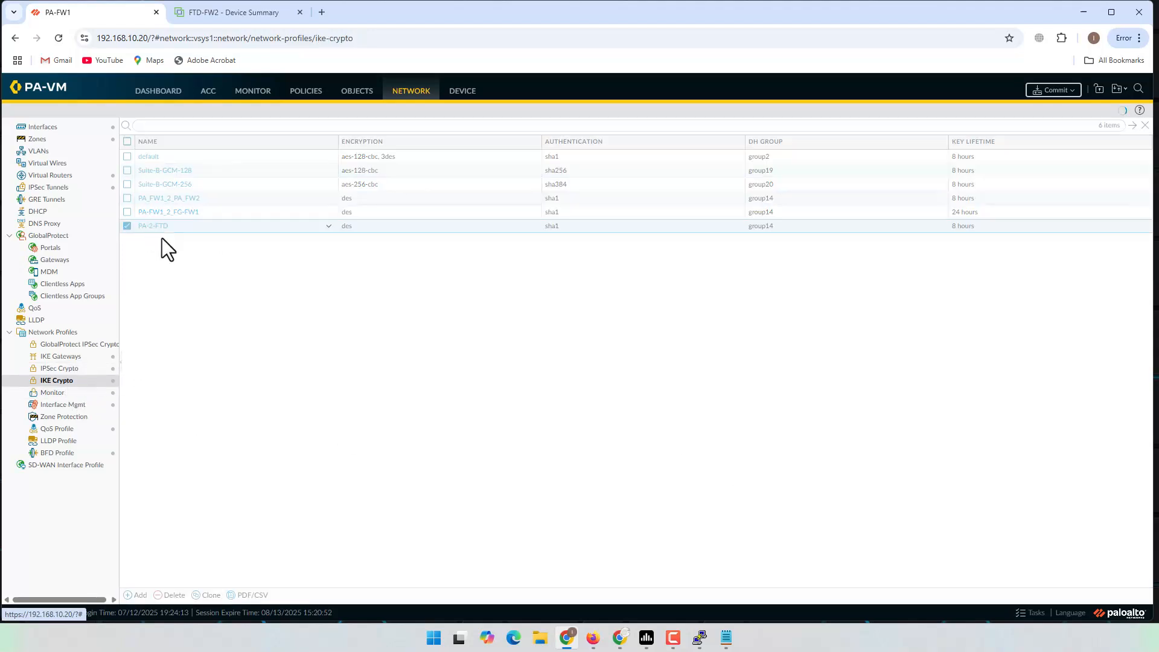
double_click(706, 381)
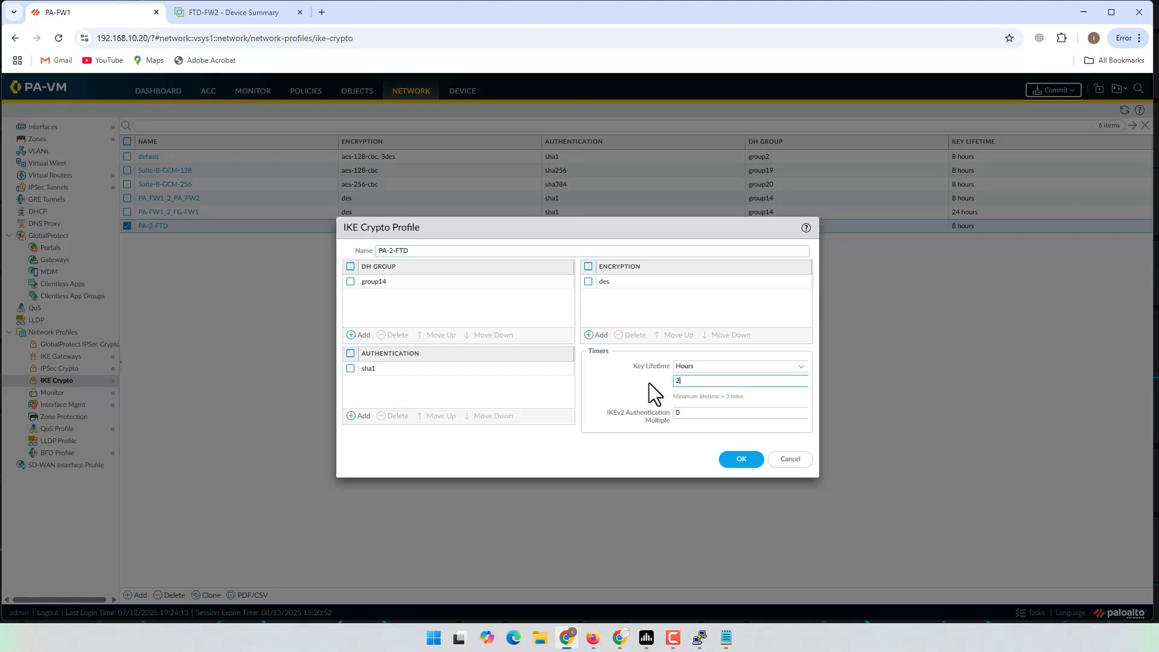
left_click(735, 460)
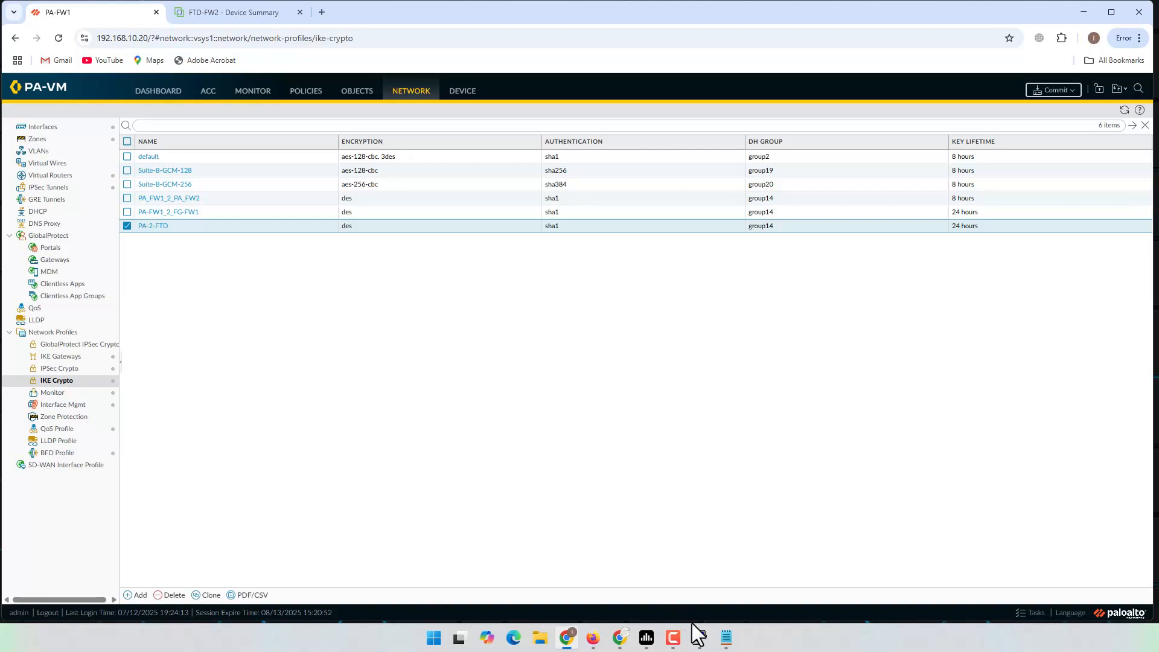
Step: Mark the IKE Gateway step in the notes and open the IKE Gateways list
left_click(726, 637)
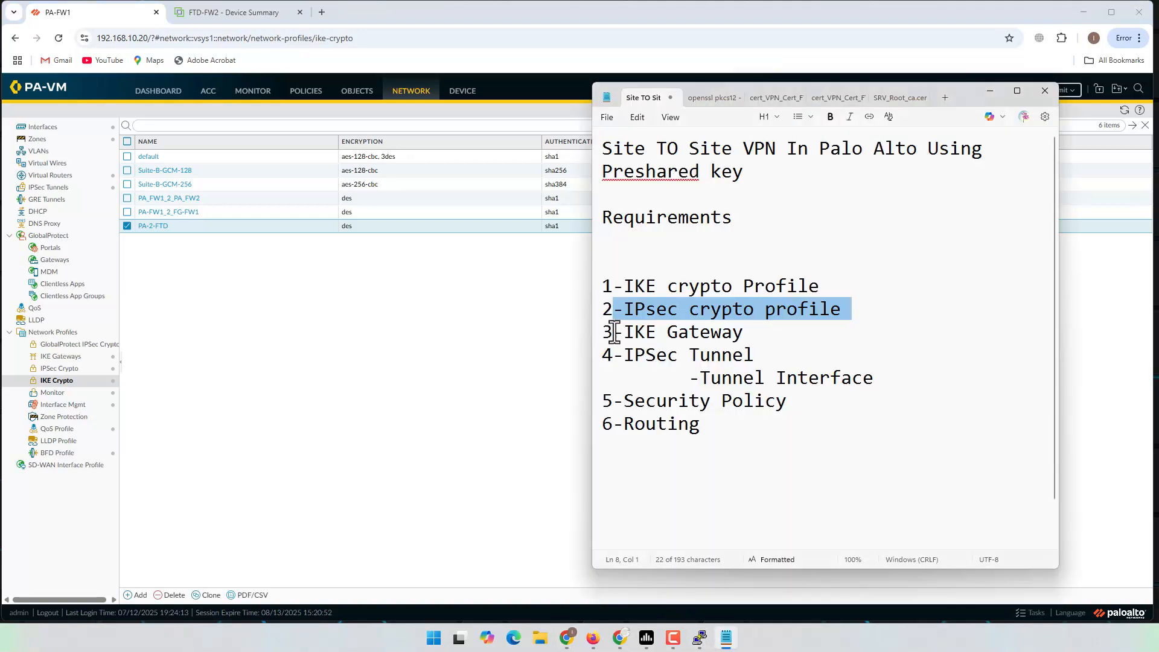
left_click_drag(612, 332, 768, 334)
left_click(298, 360)
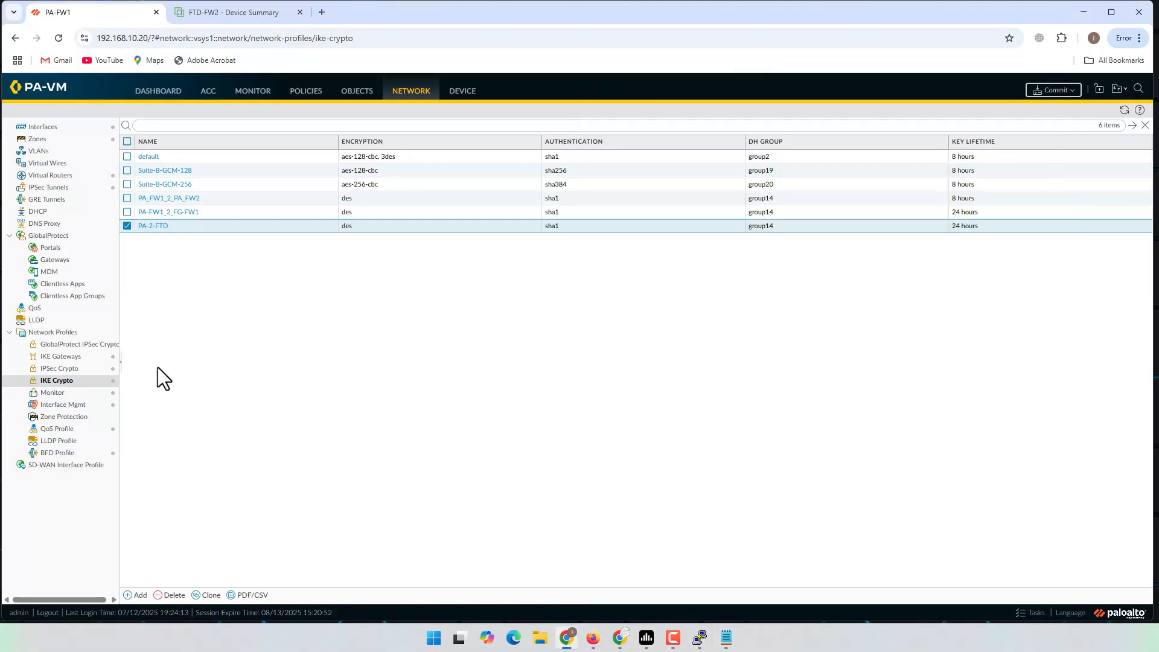
left_click(61, 357)
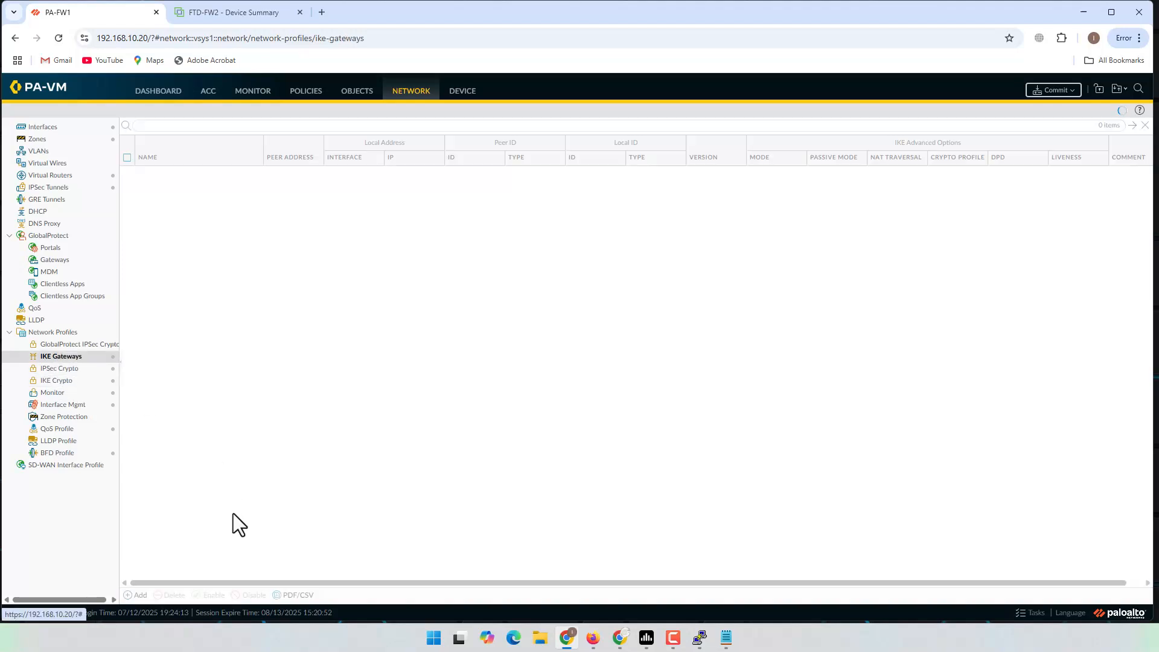
Step: Start a new IKE gateway named PA-FW1_2_FTD-FW2
left_click(136, 595)
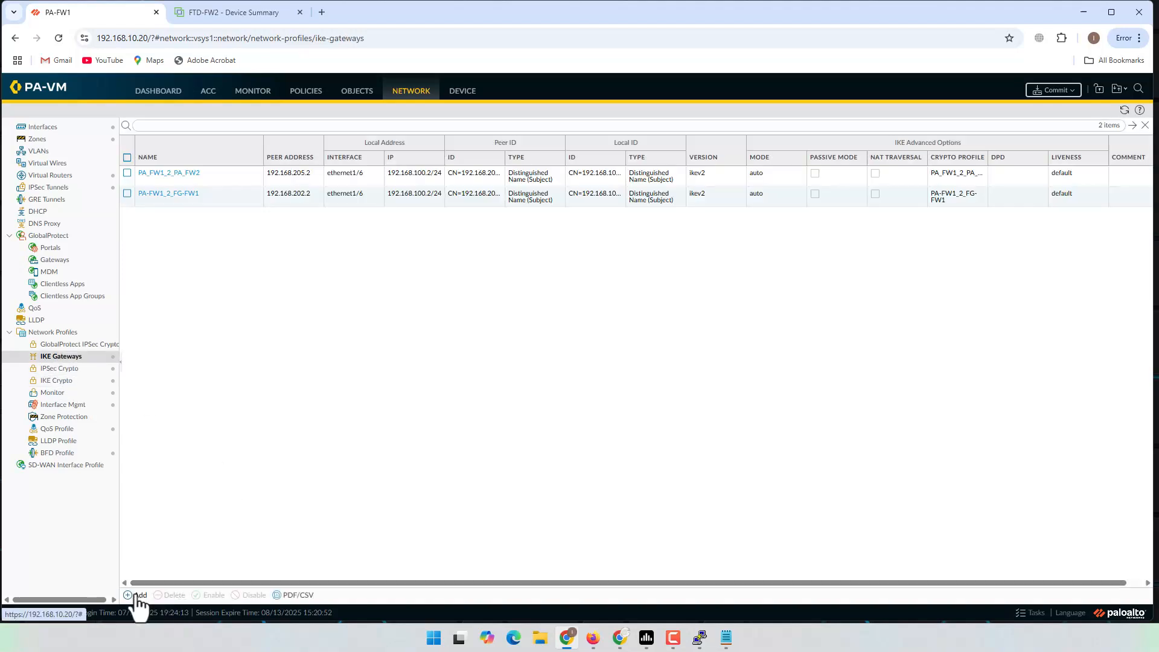
type("PA-2-FTD")
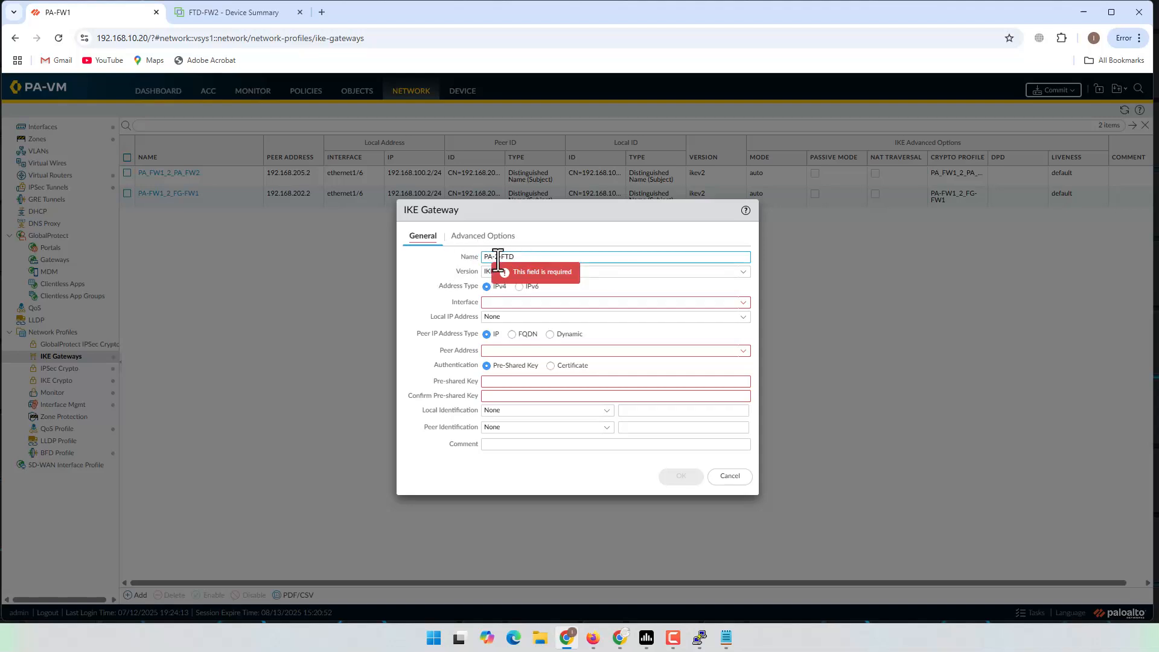
left_click(495, 257)
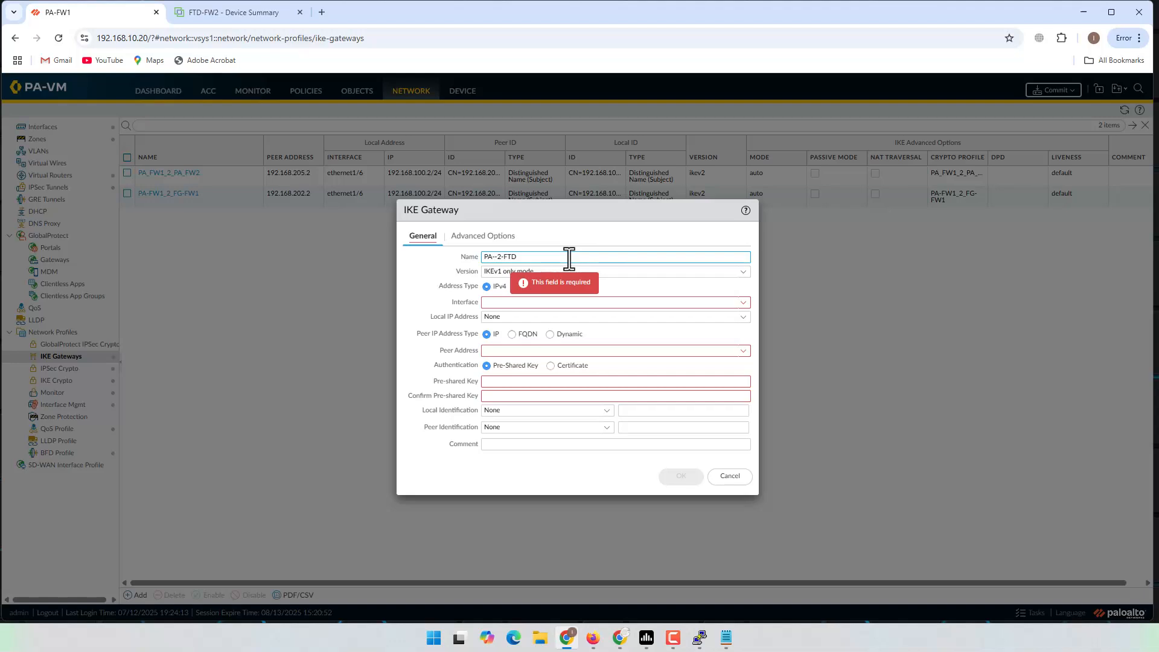
type("FW1_2_")
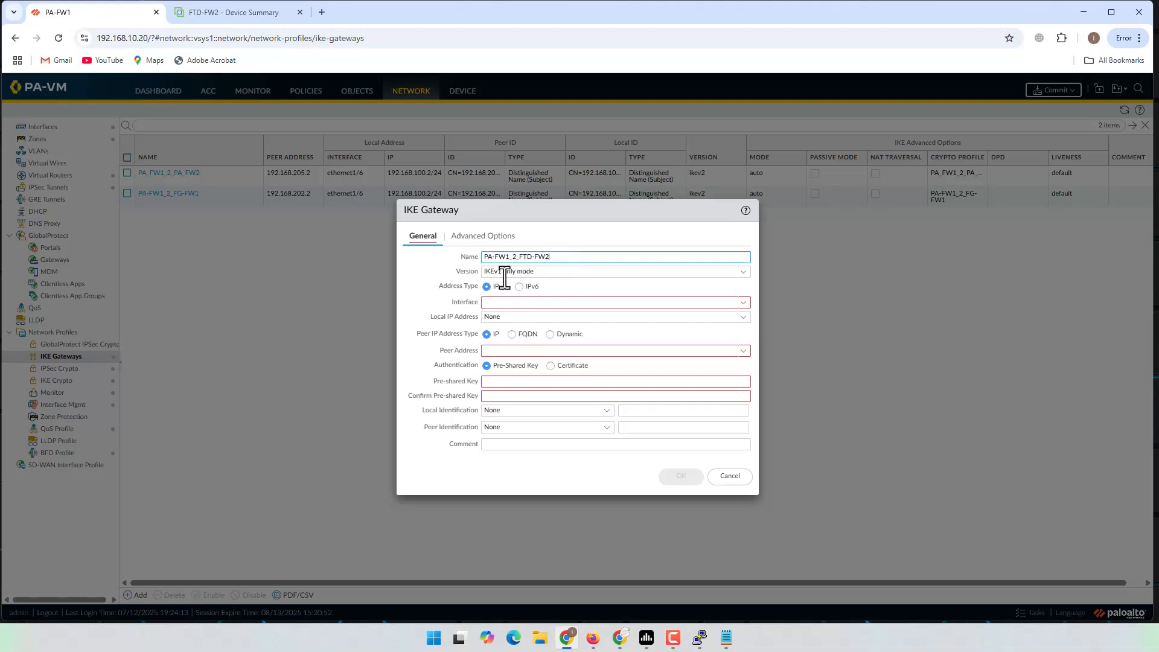
Step: Set the gateway to IKEv2 only mode on interface ethernet1/6
left_click(742, 272)
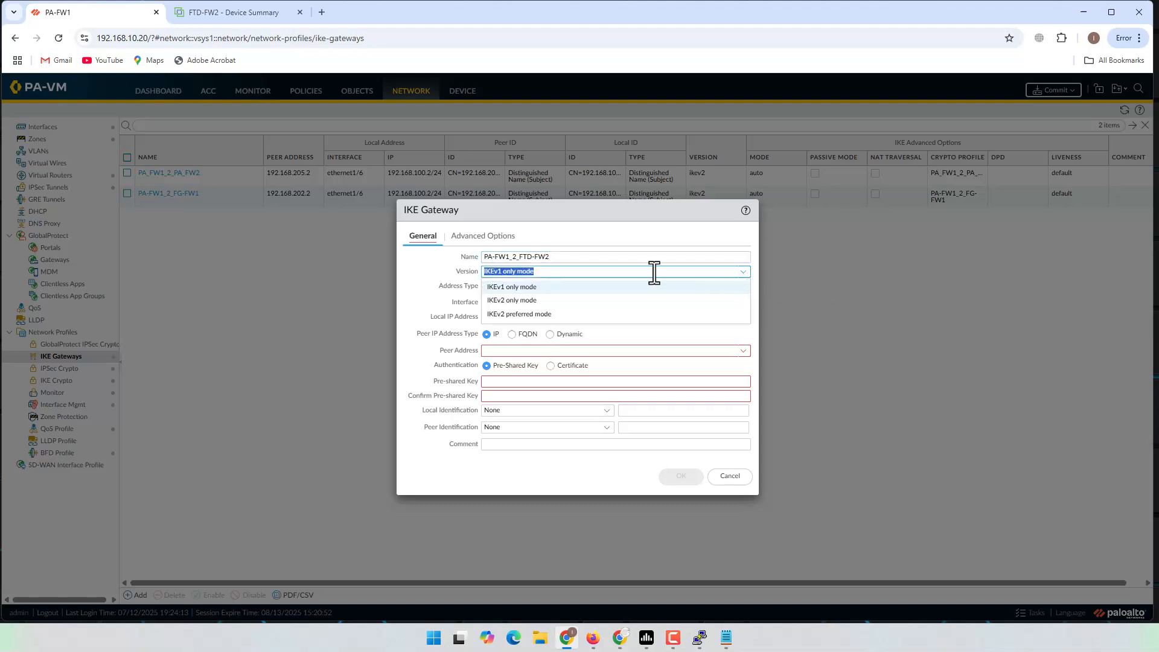
left_click(507, 300)
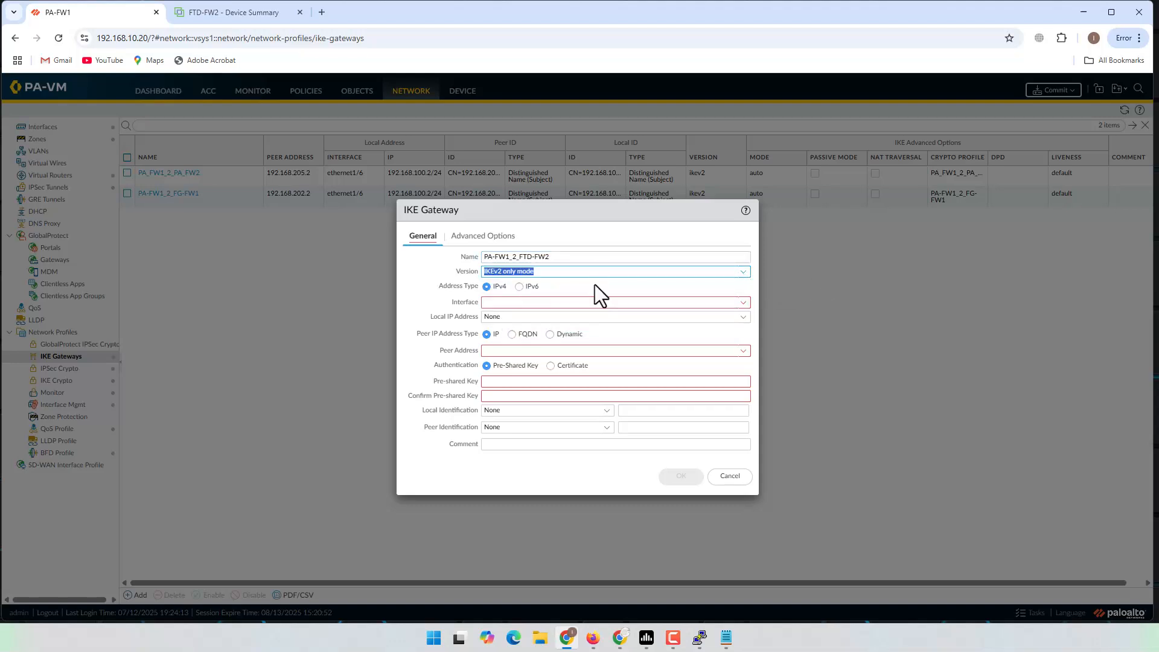
left_click(743, 303)
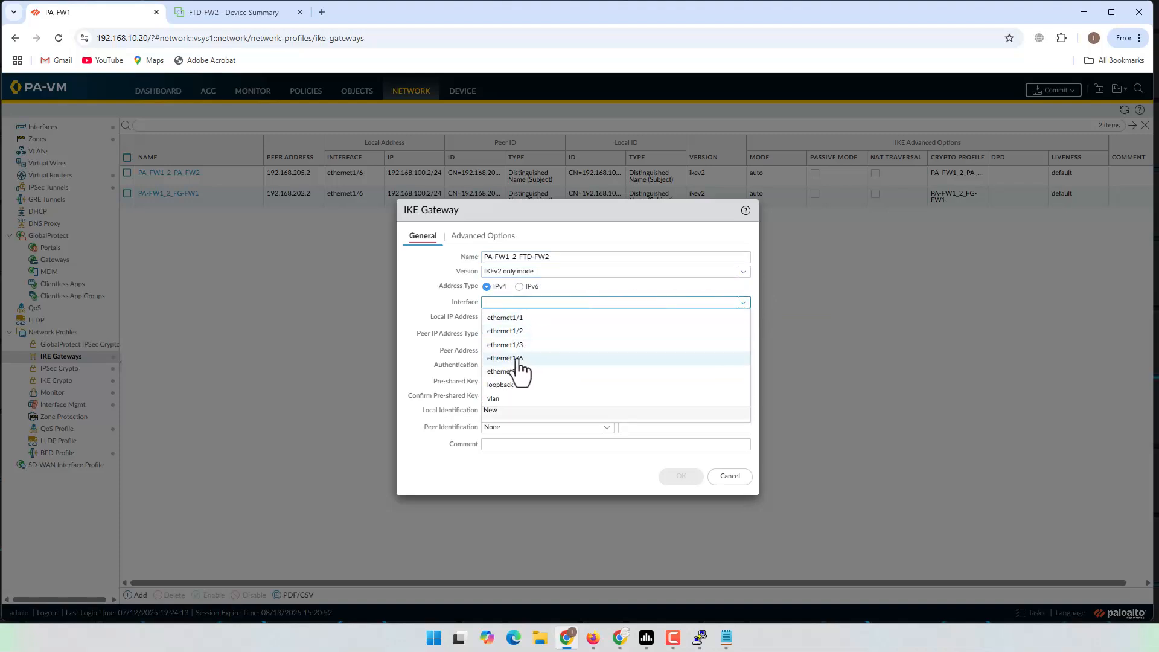
left_click(518, 360)
left_click(597, 643)
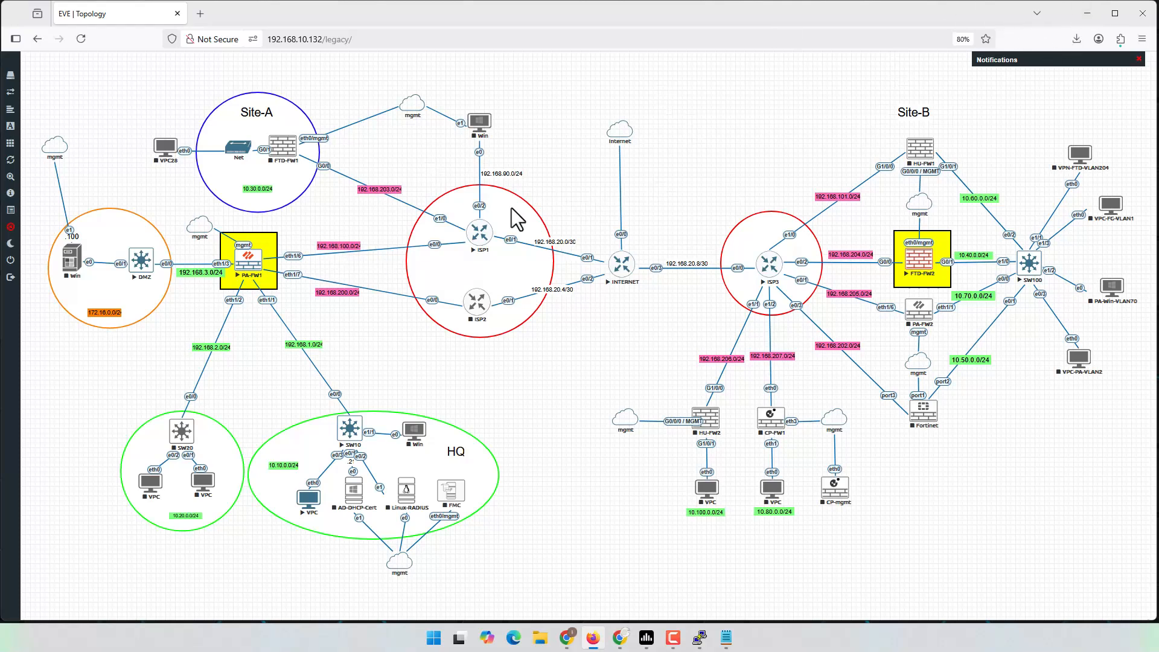
Step: Set the gateway's local IP to 192.168.100.2/24 and peer IP address to 192.168.204.2
left_click(1087, 14)
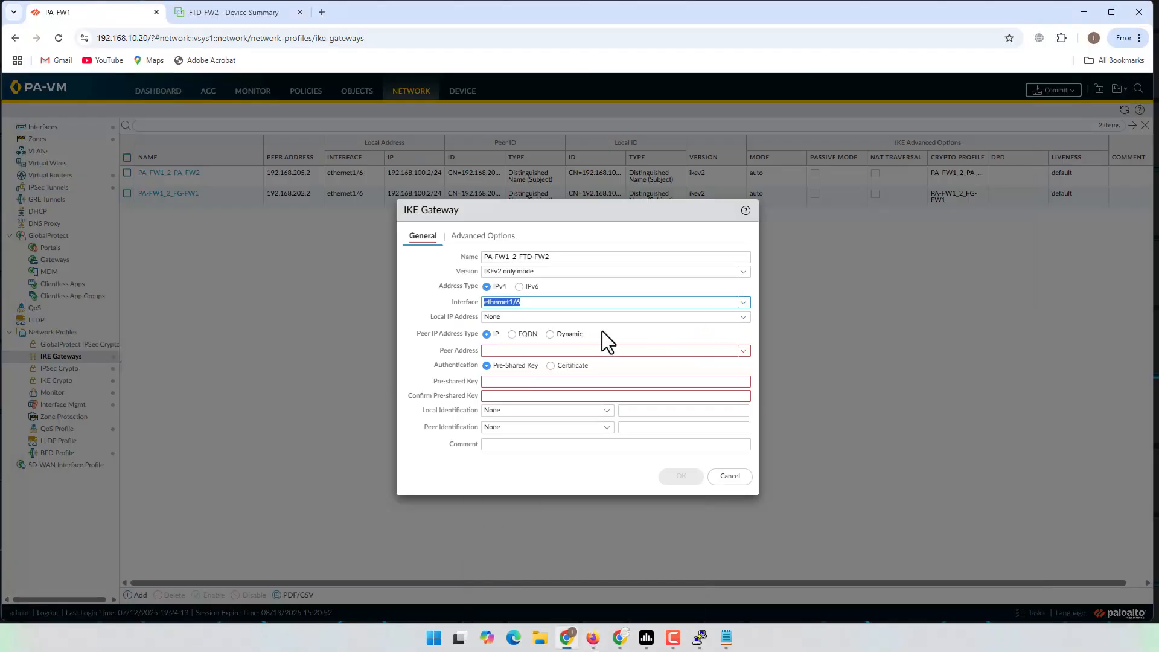
left_click(743, 317)
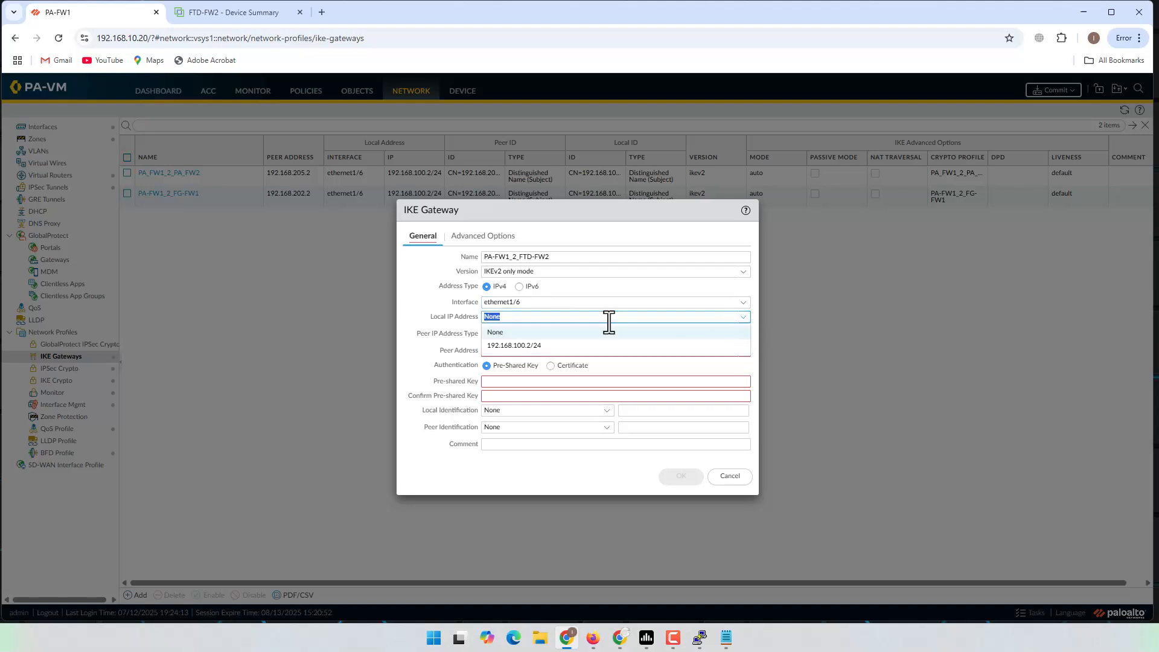
left_click(514, 346)
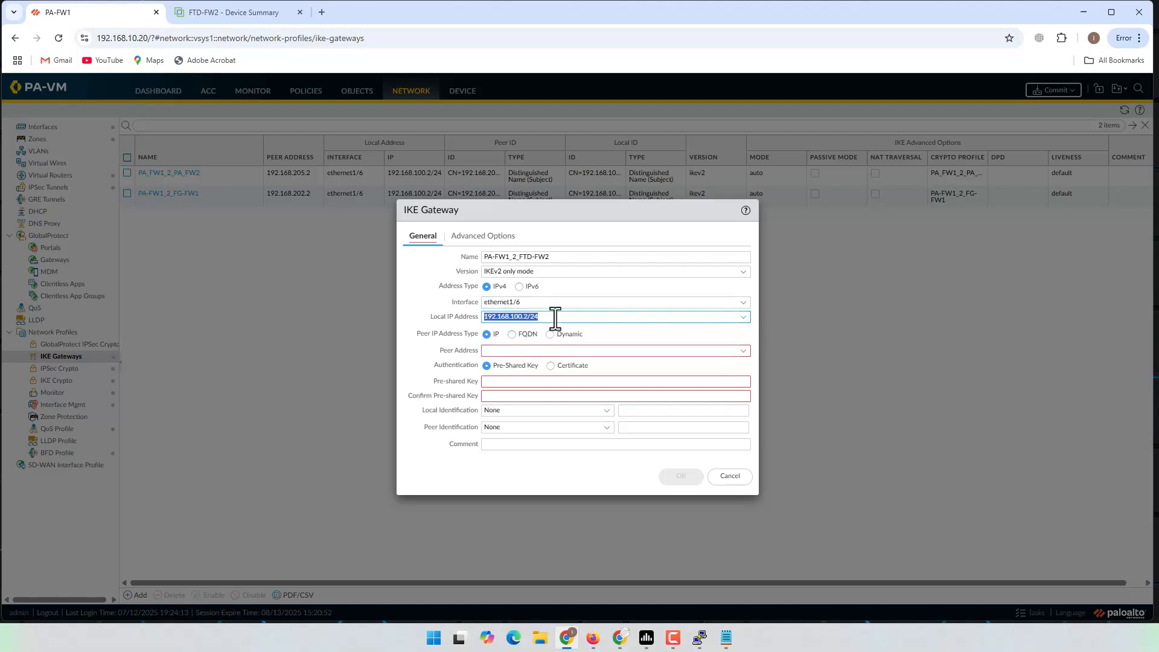
left_click(554, 318)
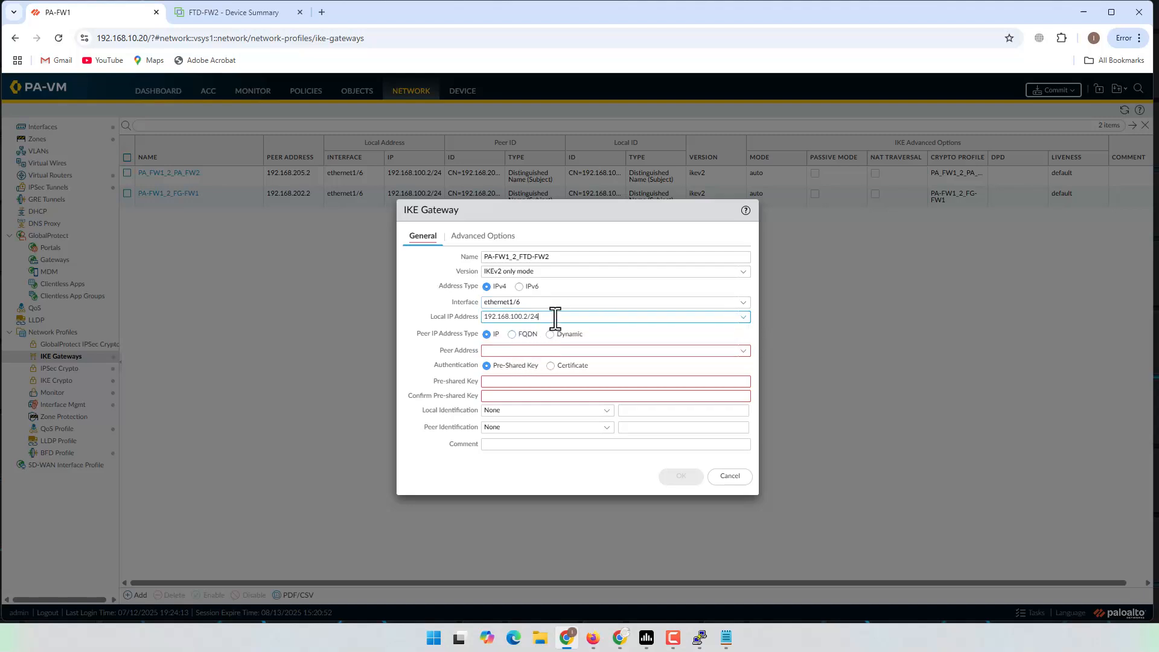
left_click(487, 335)
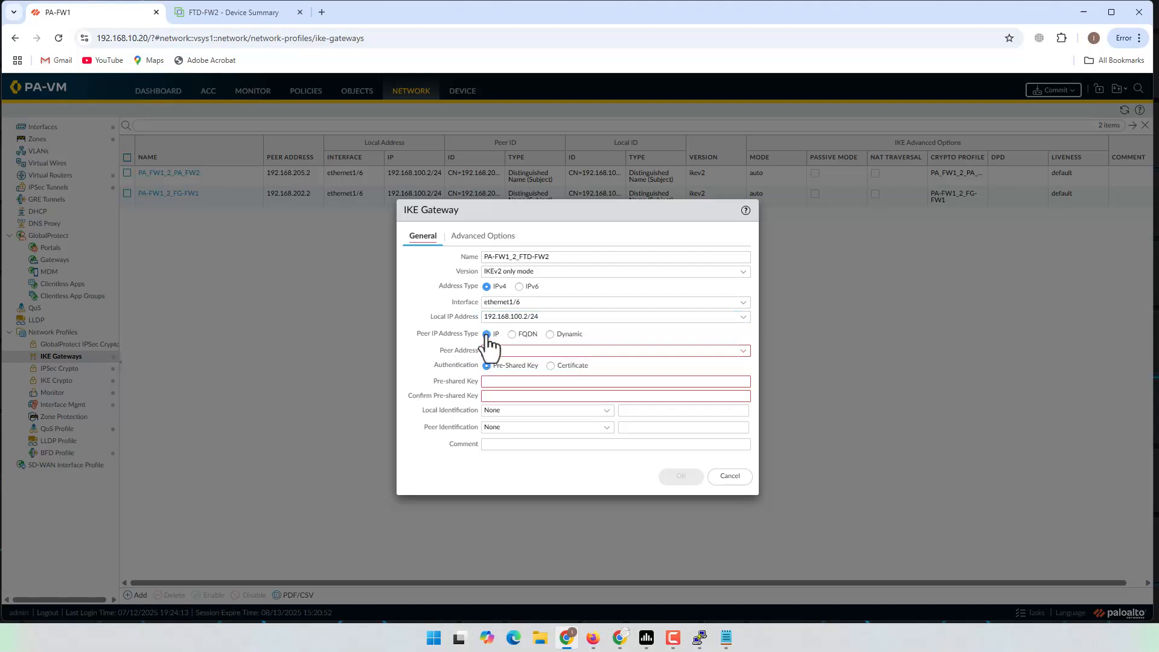
left_click(505, 351)
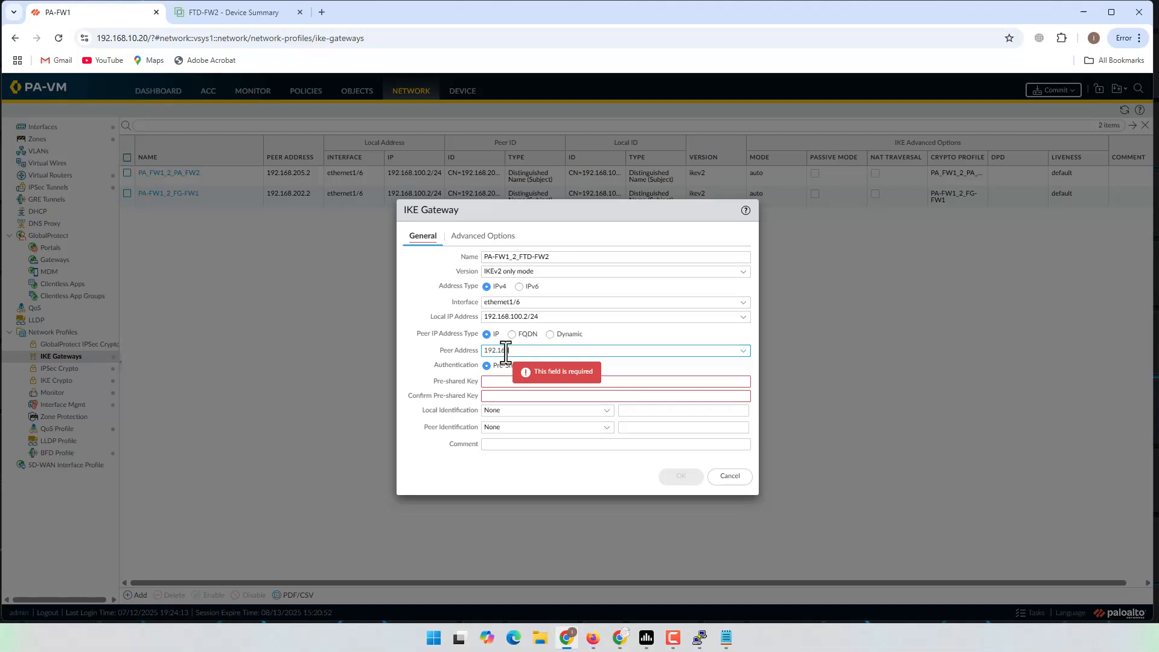
type("192.168.204.2")
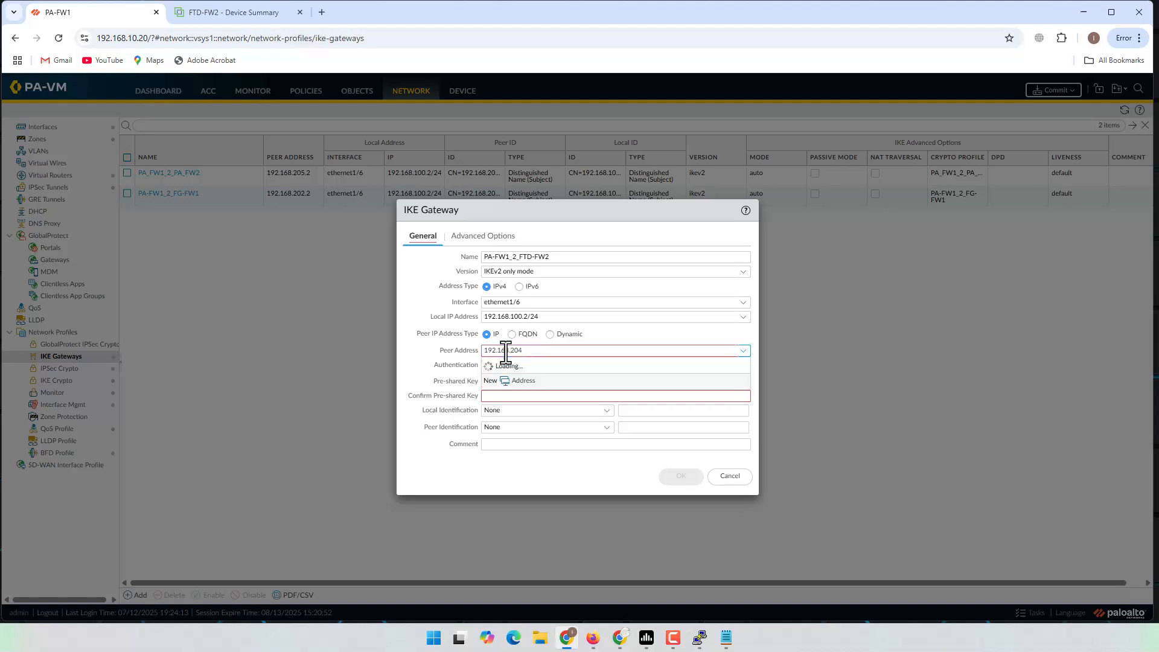
left_click(592, 637)
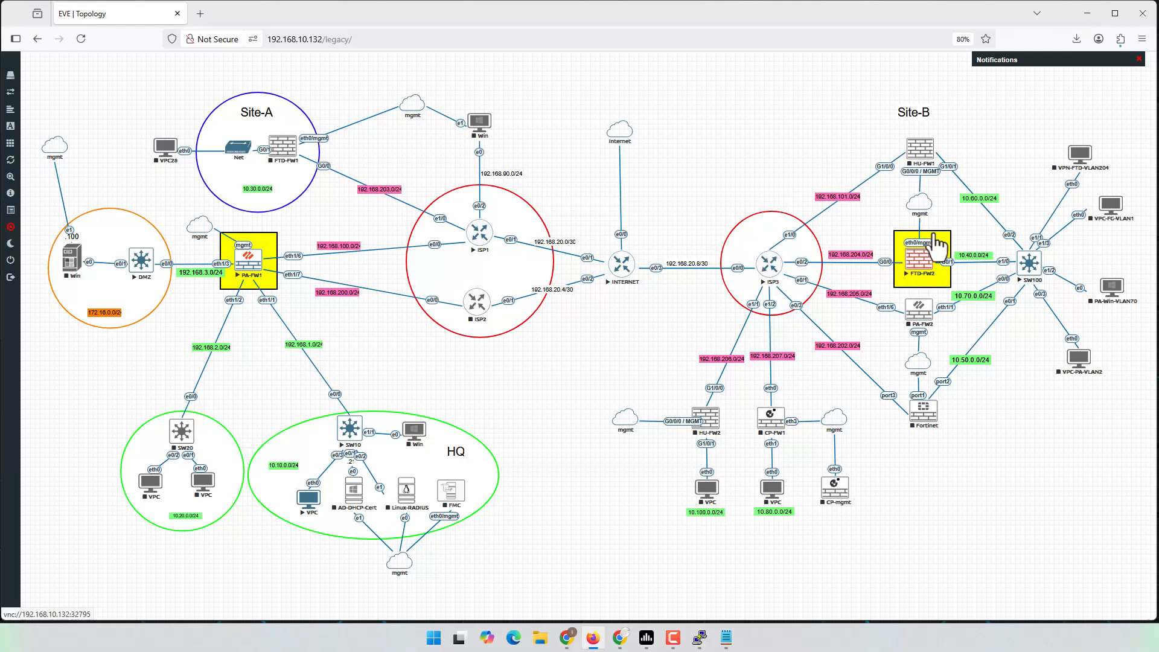
left_click(1088, 13)
left_click(580, 354)
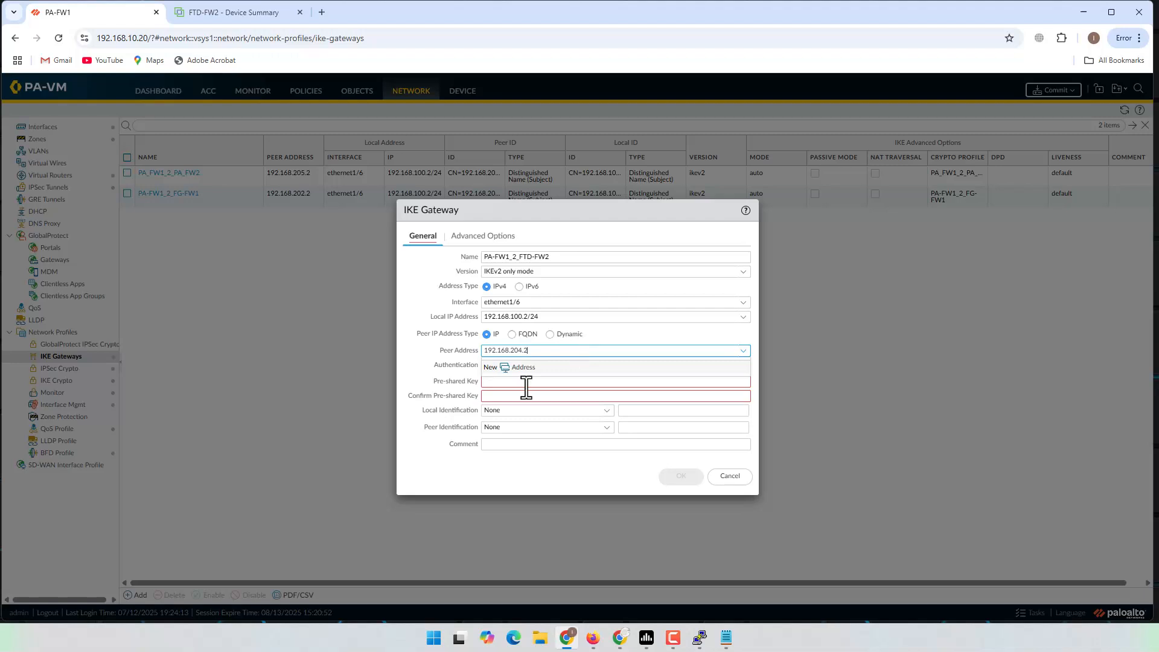
Step: Enter and confirm the pre-shared key, then open the gateway's Advanced Options
left_click(427, 356)
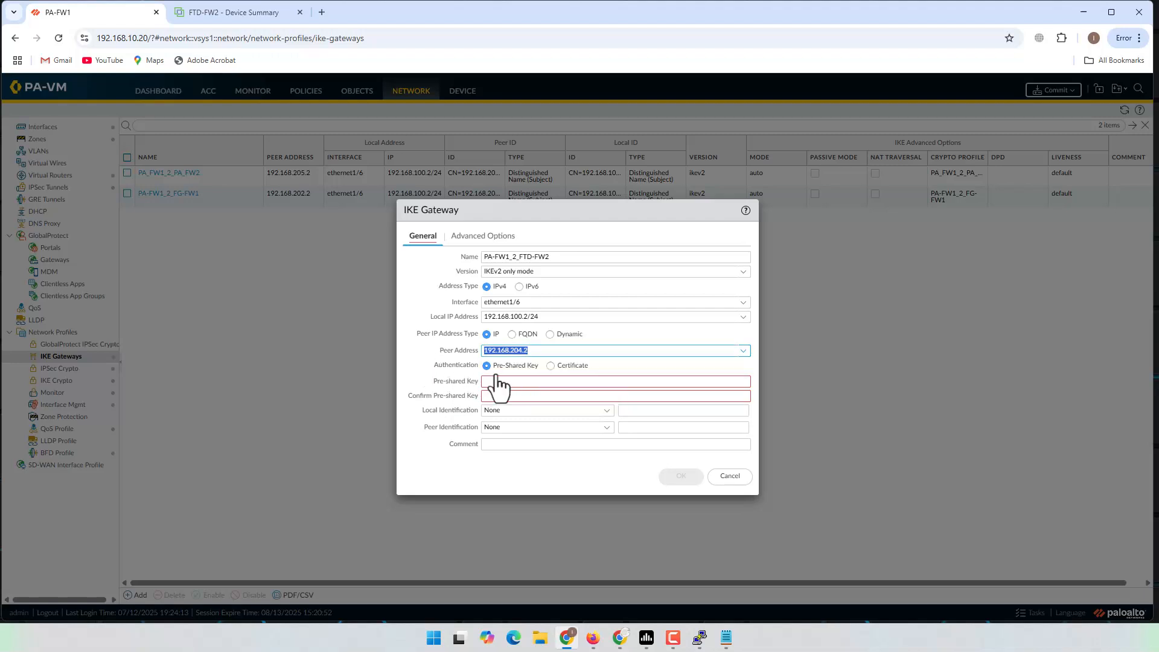
left_click(518, 381)
type("••••")
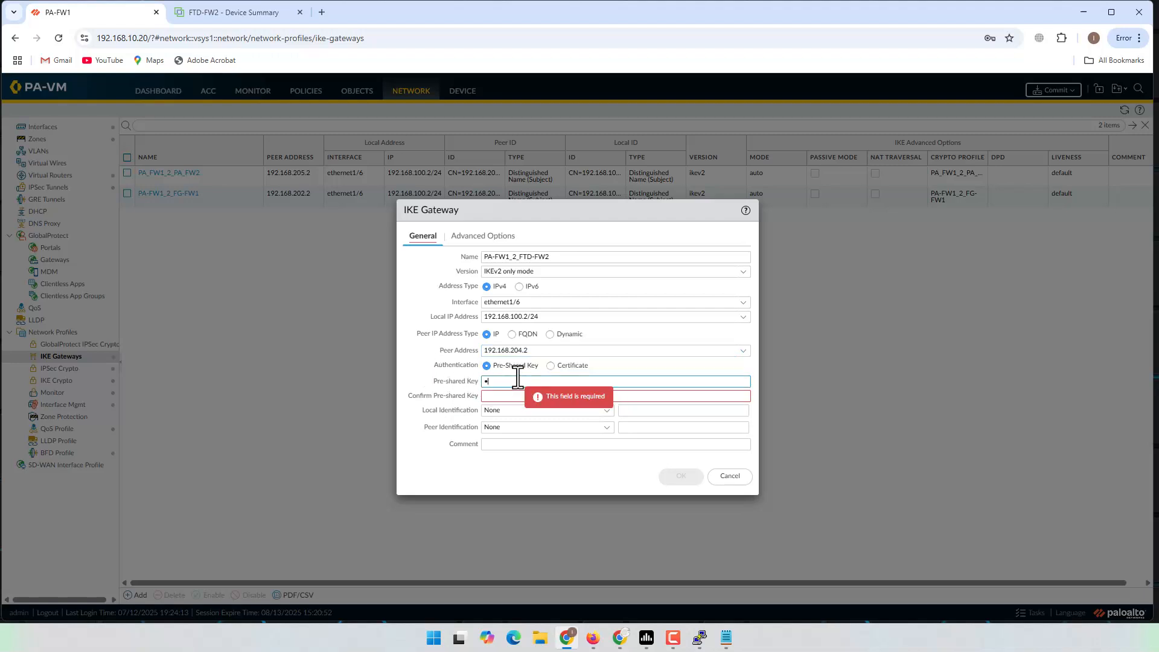
type("••")
left_click(521, 397)
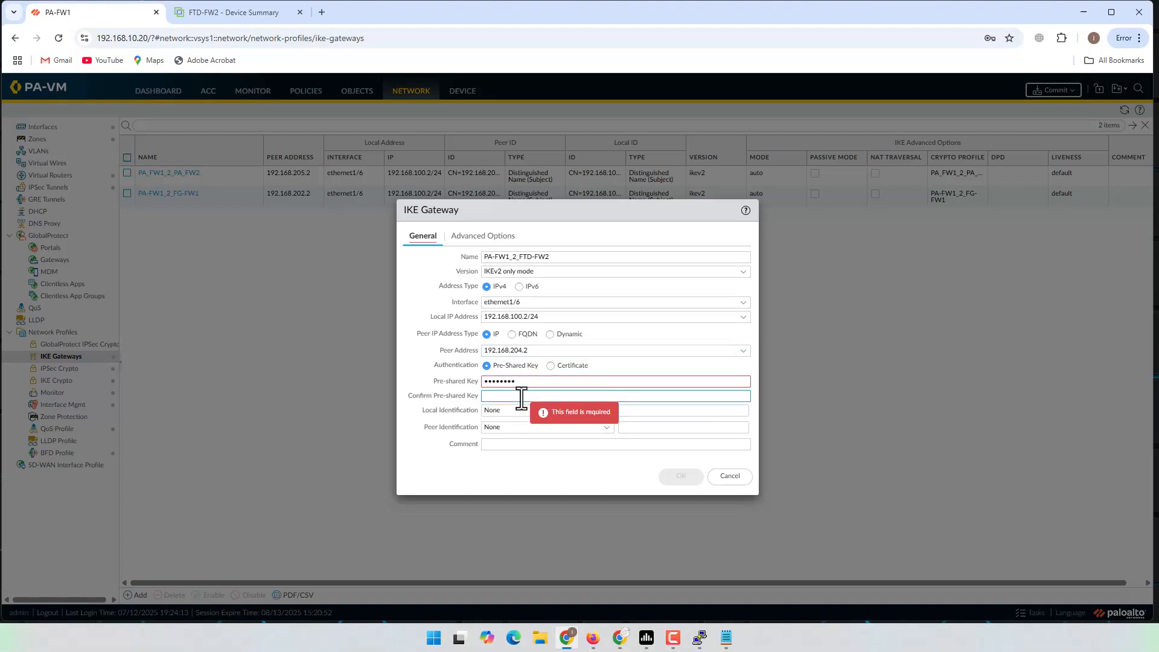
type("••••••••")
left_click(487, 240)
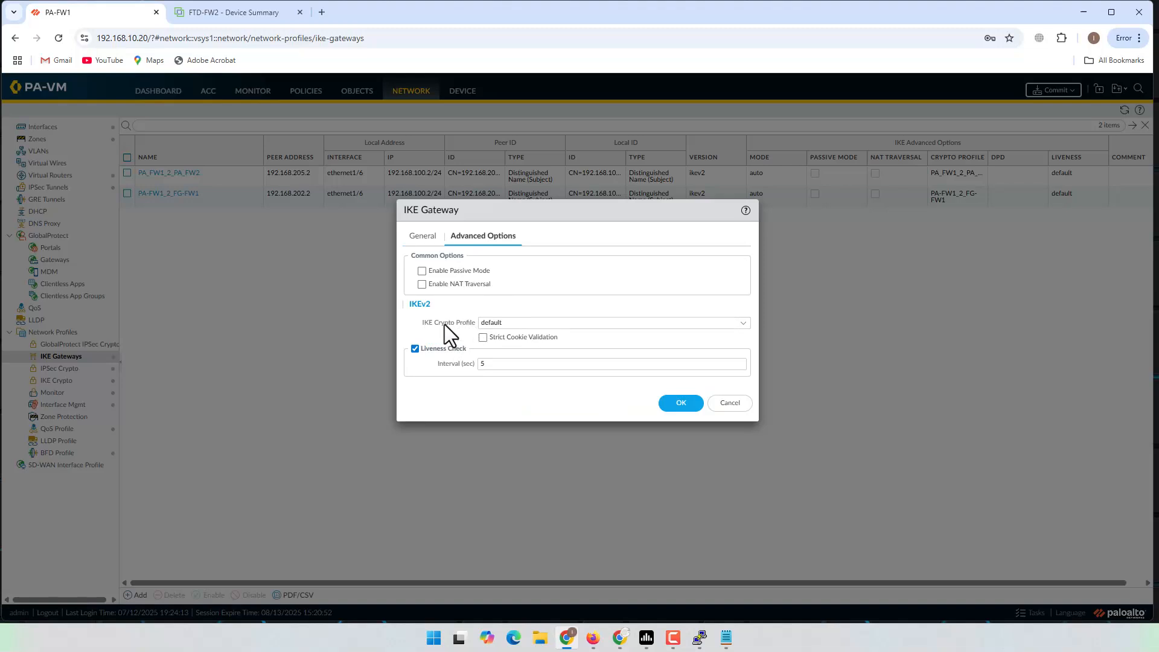
Step: Choose the PA-2-FTD IKE crypto profile and save the PA-FW1_2_FTD-FW2 gateway
left_click(742, 326)
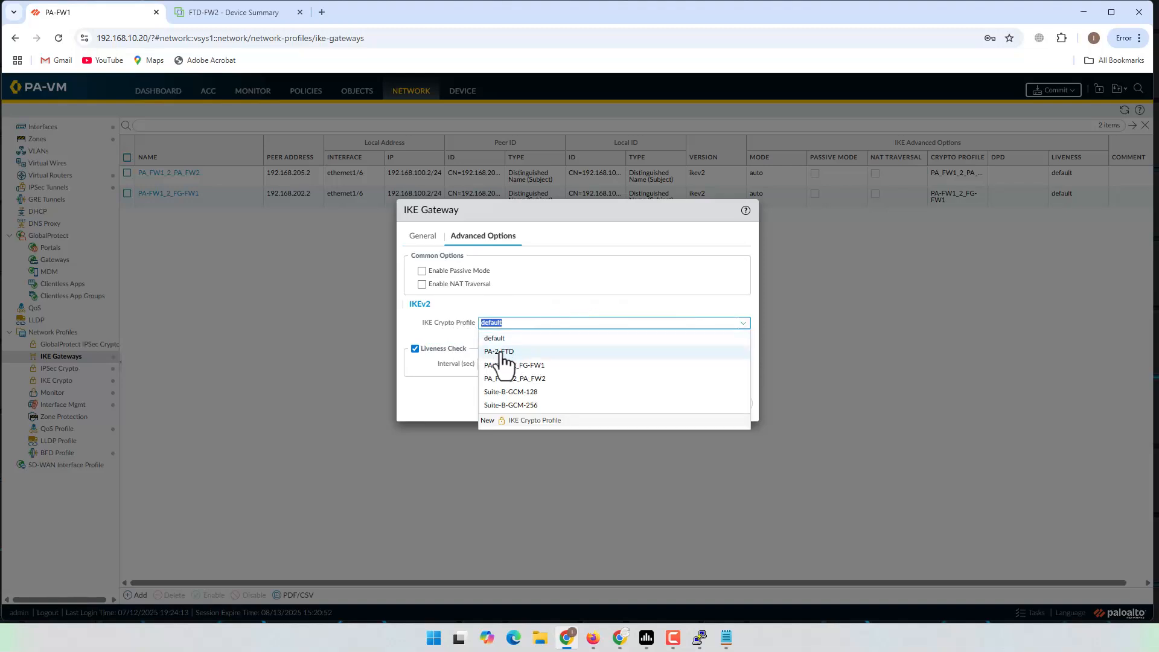
left_click(503, 352)
left_click(530, 383)
left_click(743, 324)
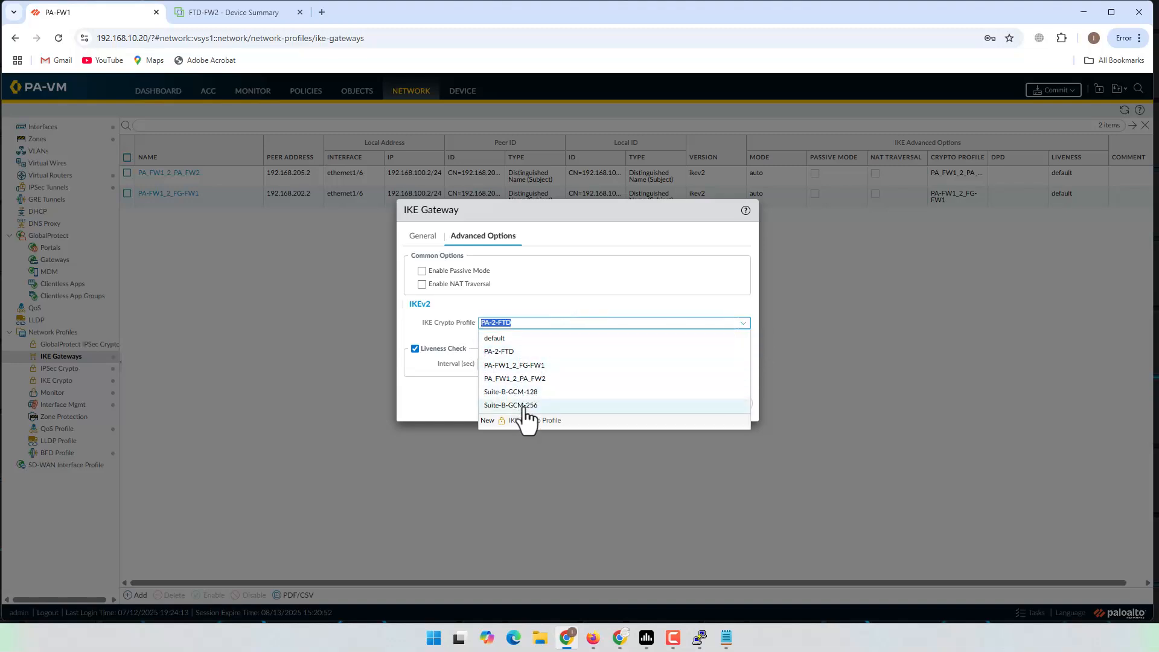
left_click(453, 391)
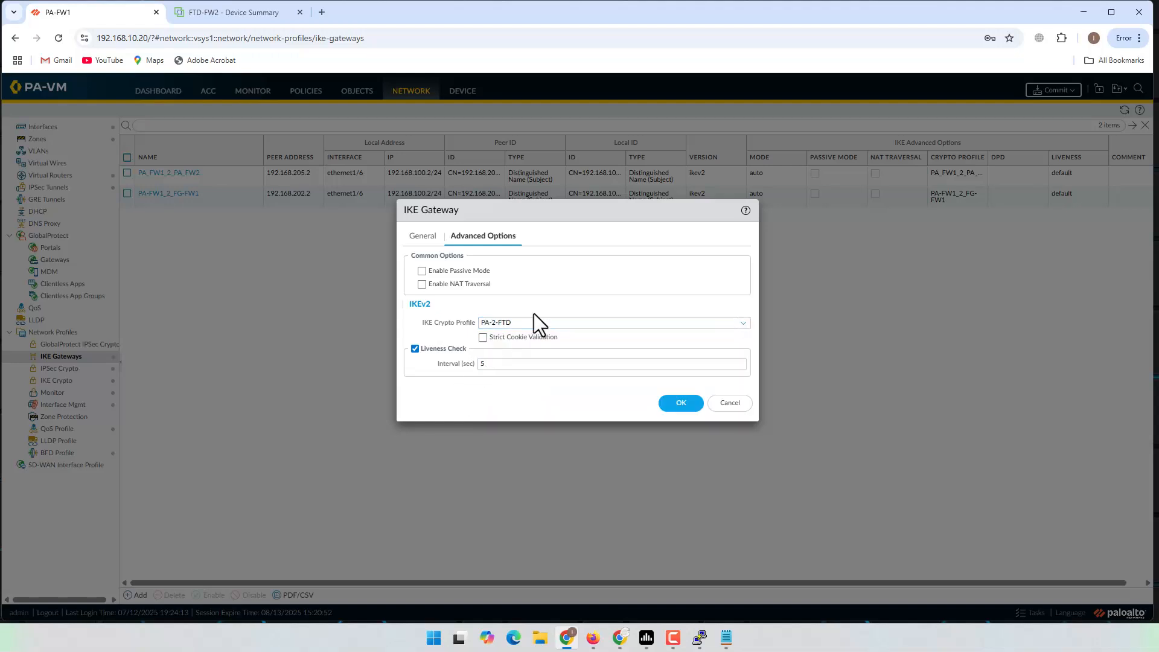
left_click(546, 324)
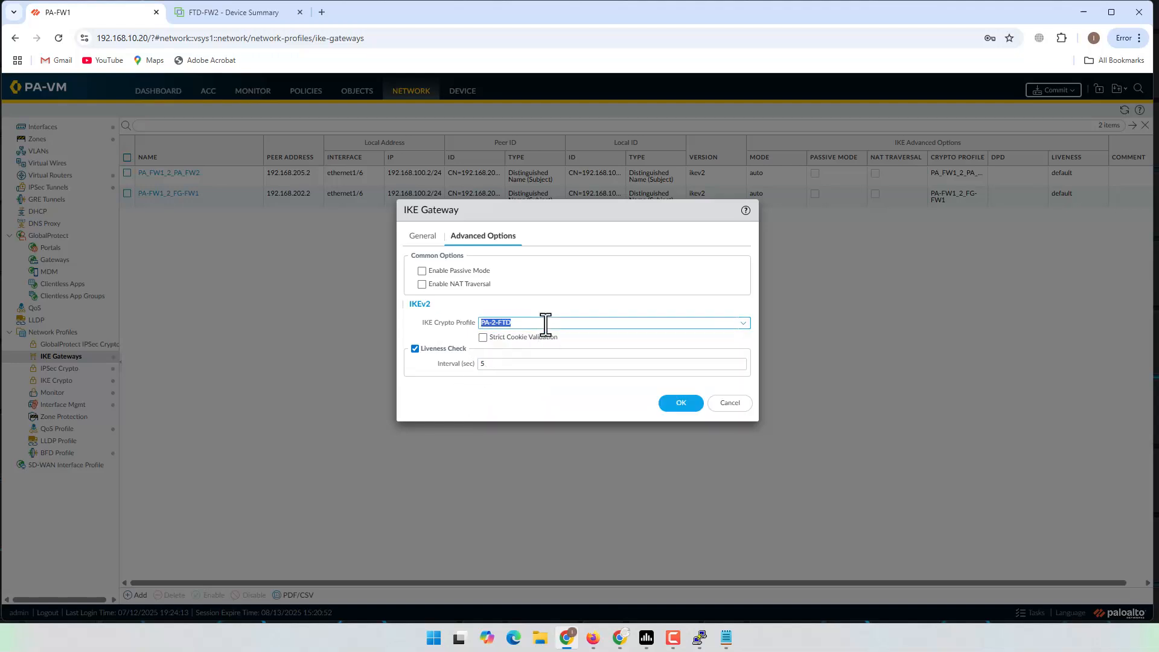
left_click(668, 404)
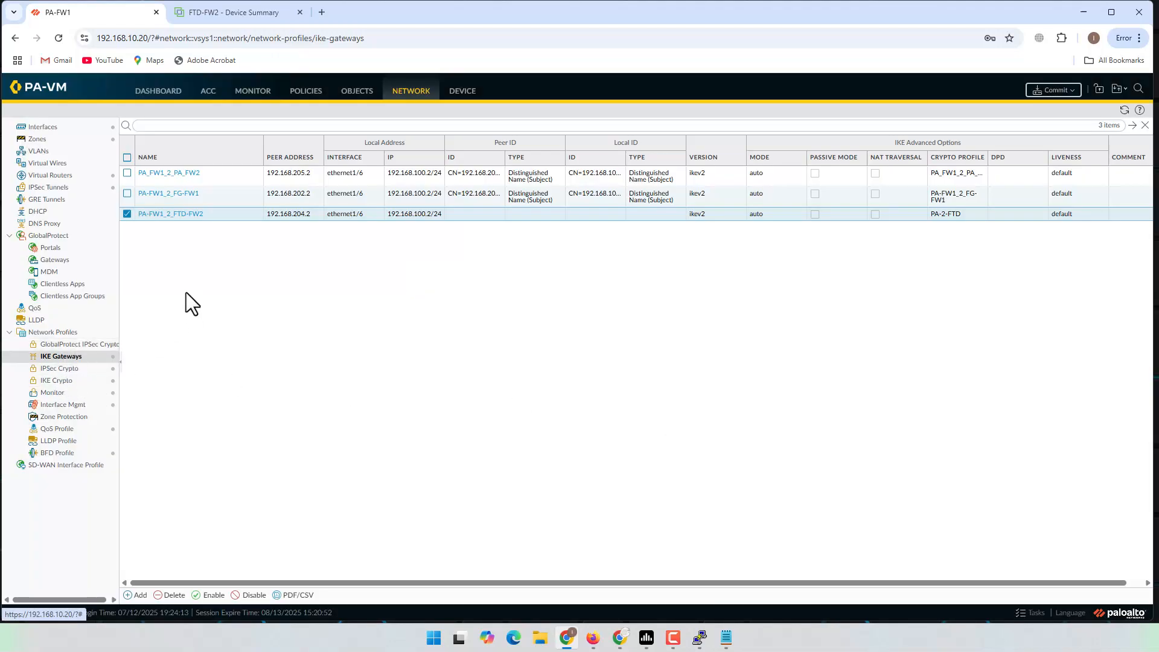
Step: Open the IPSec Tunnels page and highlight the IPSec Tunnel and Tunnel Interface checklist steps
left_click(54, 190)
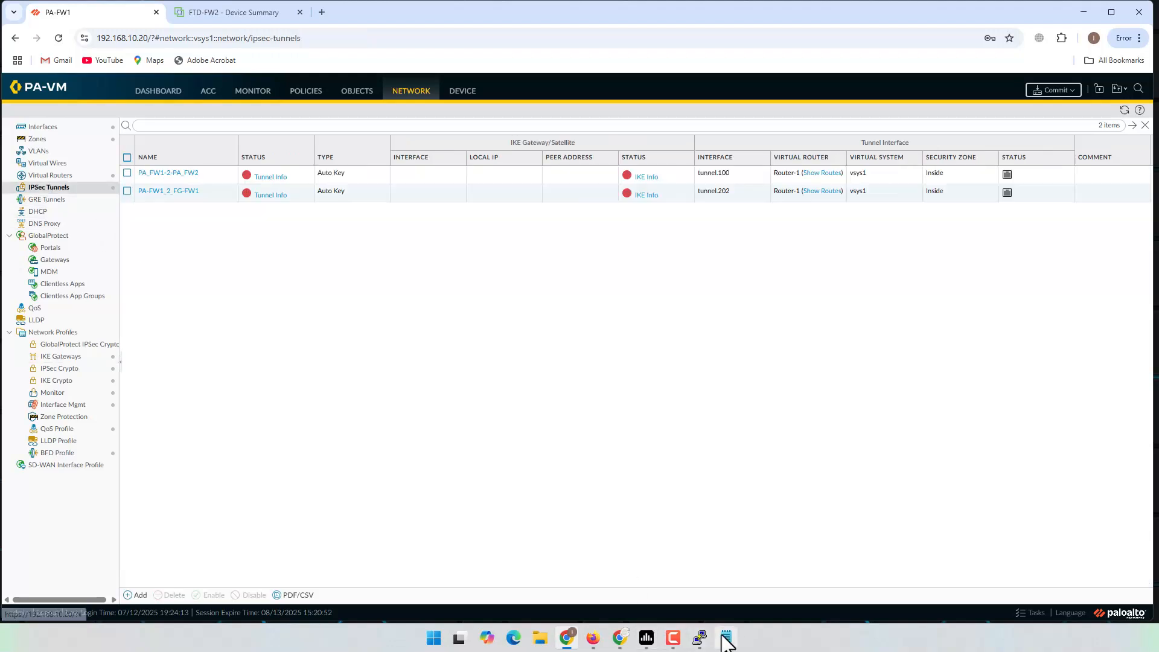
left_click(726, 638)
left_click_drag(612, 356, 779, 360)
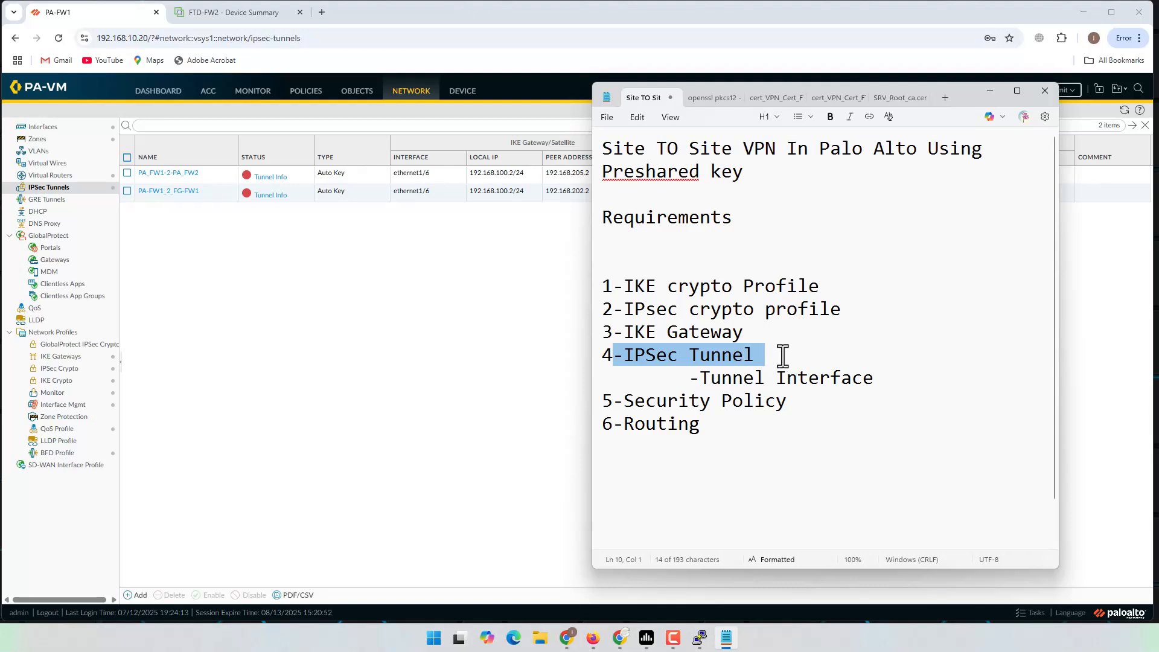
left_click_drag(688, 381, 875, 385)
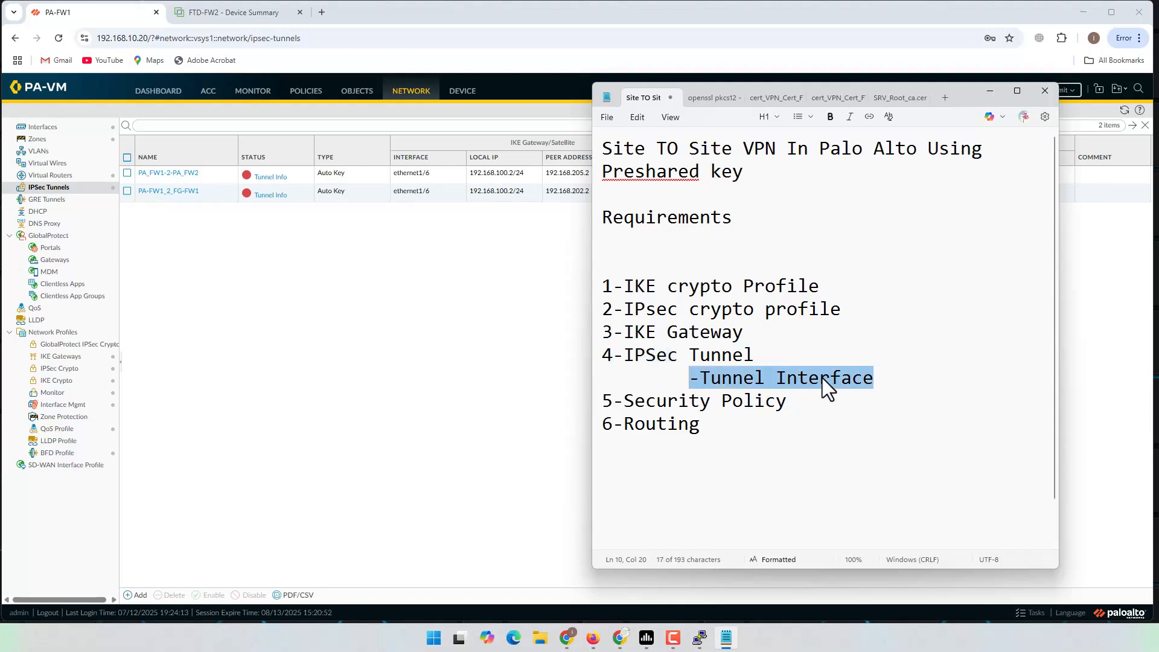
Step: Return to the firewall and open the Network Interfaces page
left_click(268, 370)
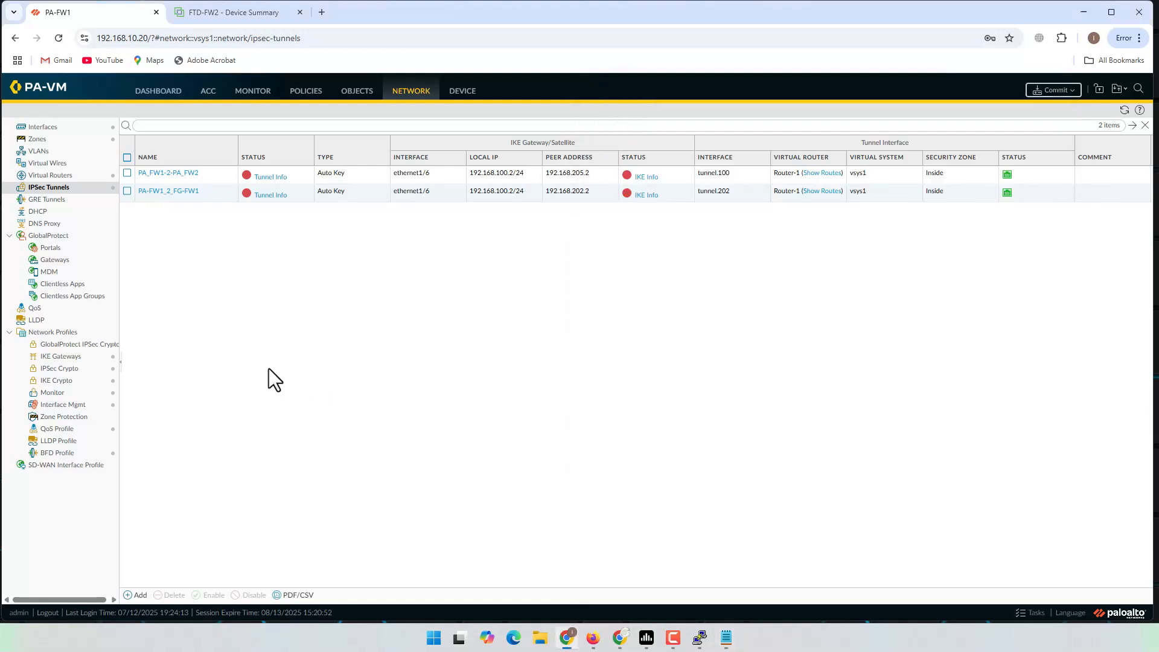
left_click(462, 92)
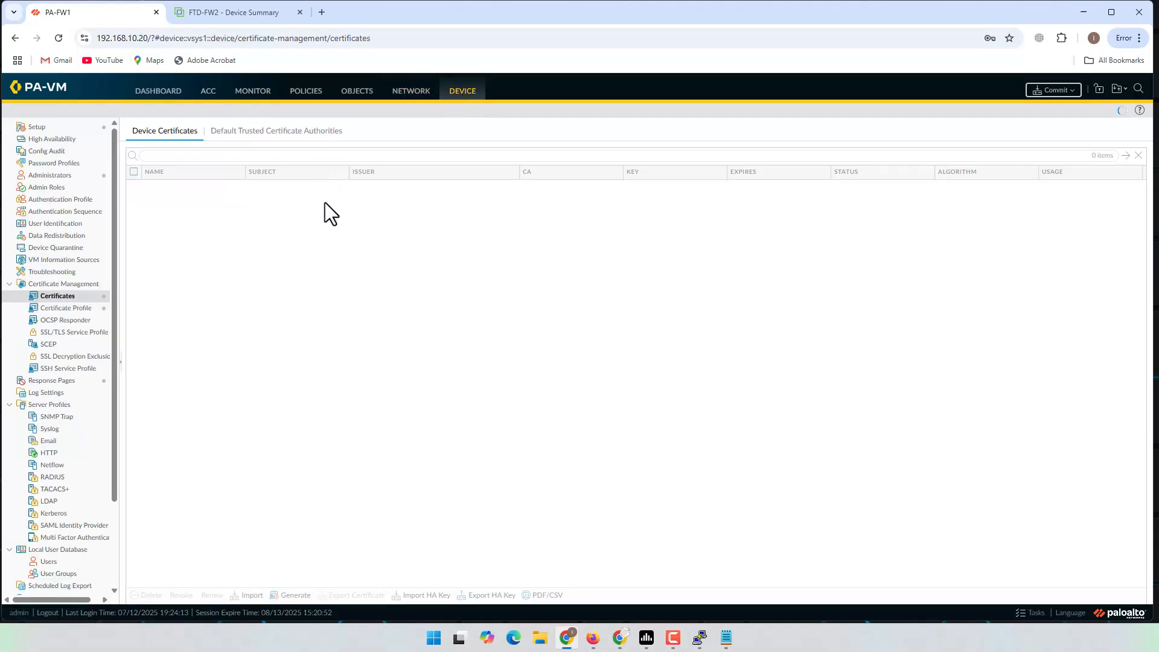
left_click(409, 92)
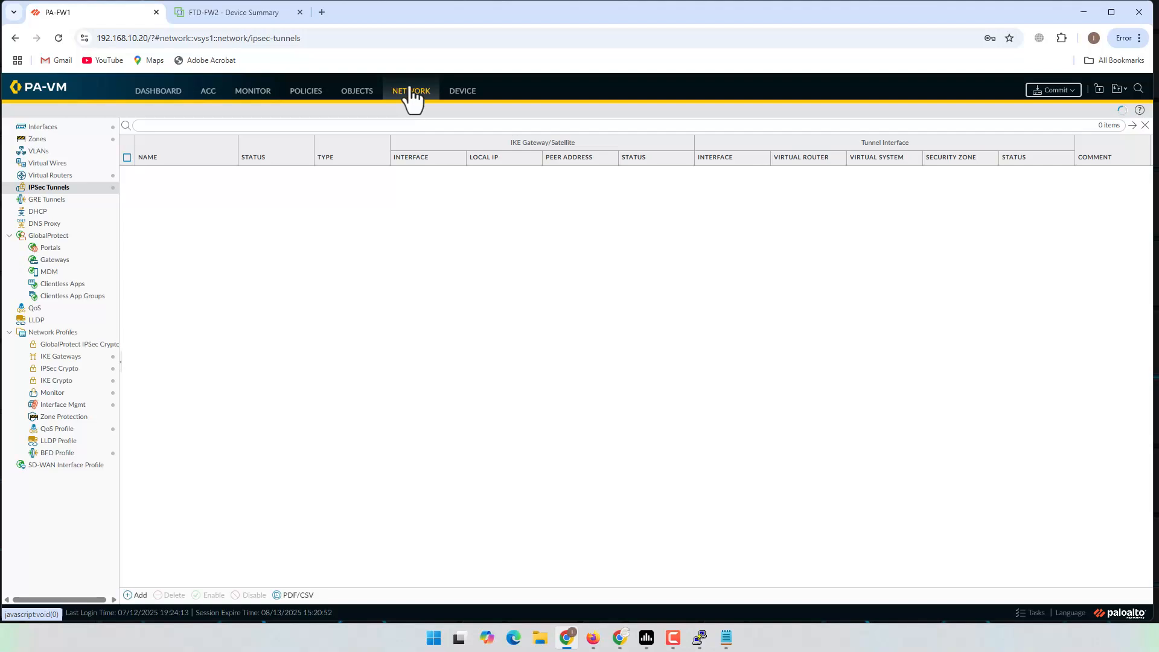
left_click(50, 128)
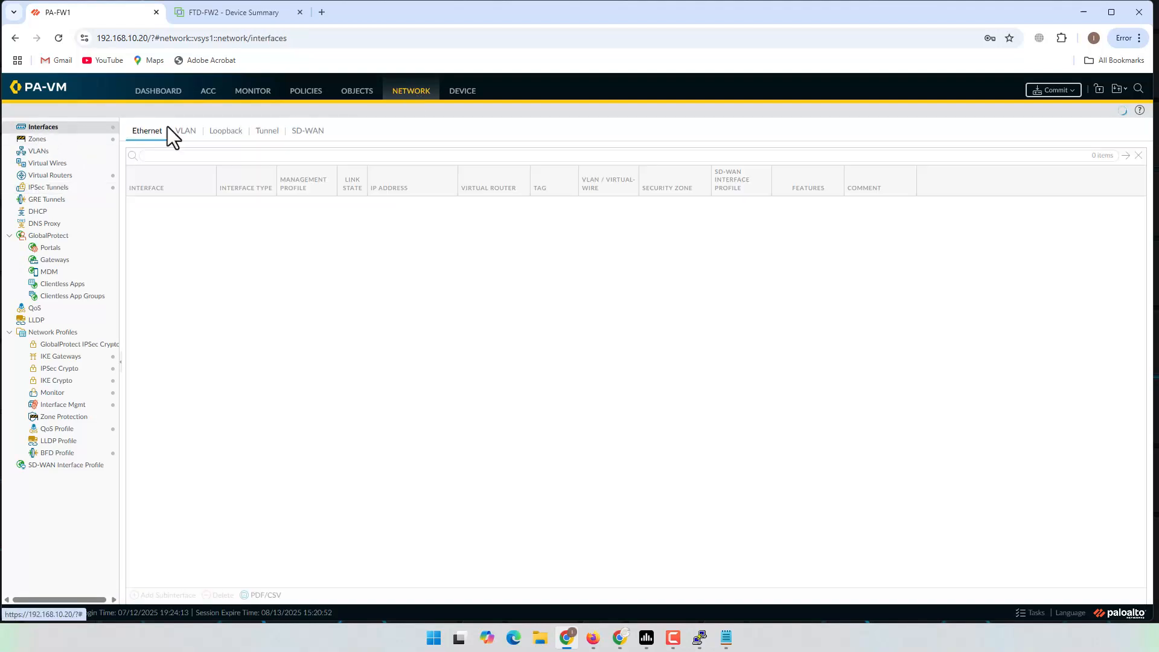
Step: Create tunnel interface tunnel.204 in the Tunnel interfaces list
left_click(267, 134)
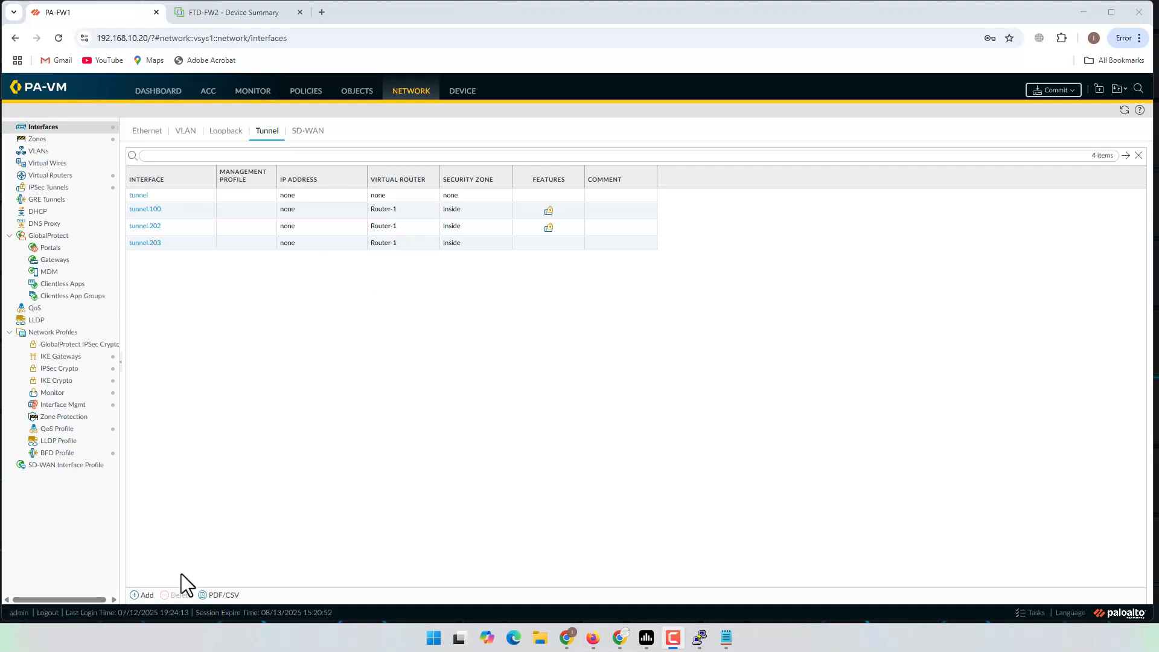
left_click(144, 596)
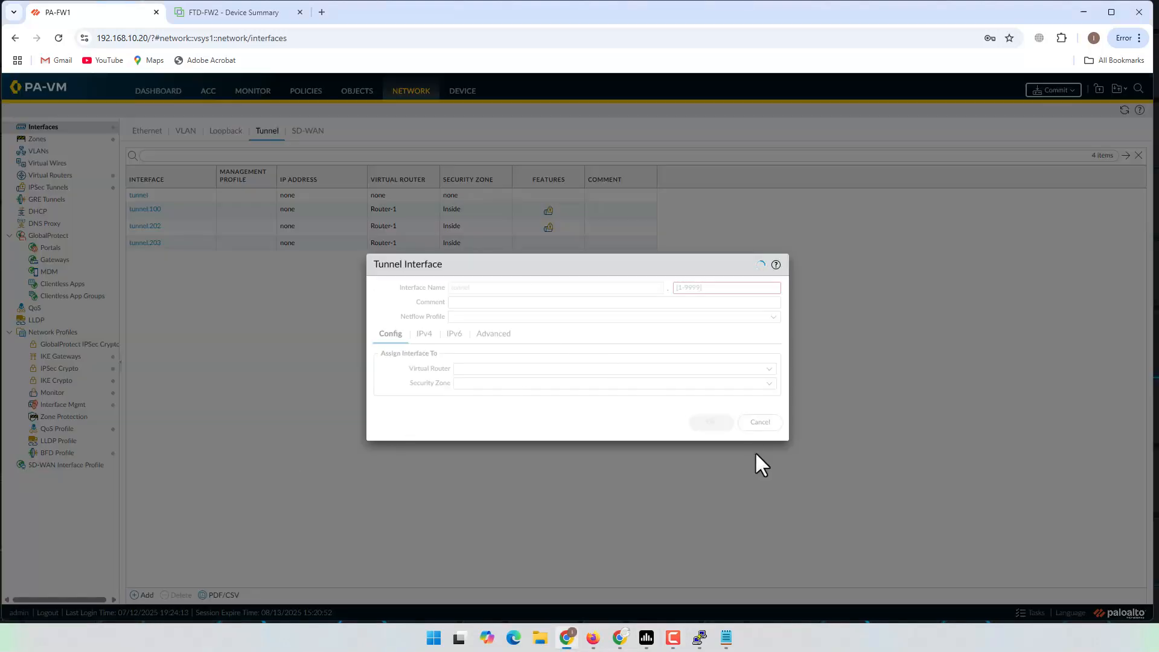
left_click(762, 423)
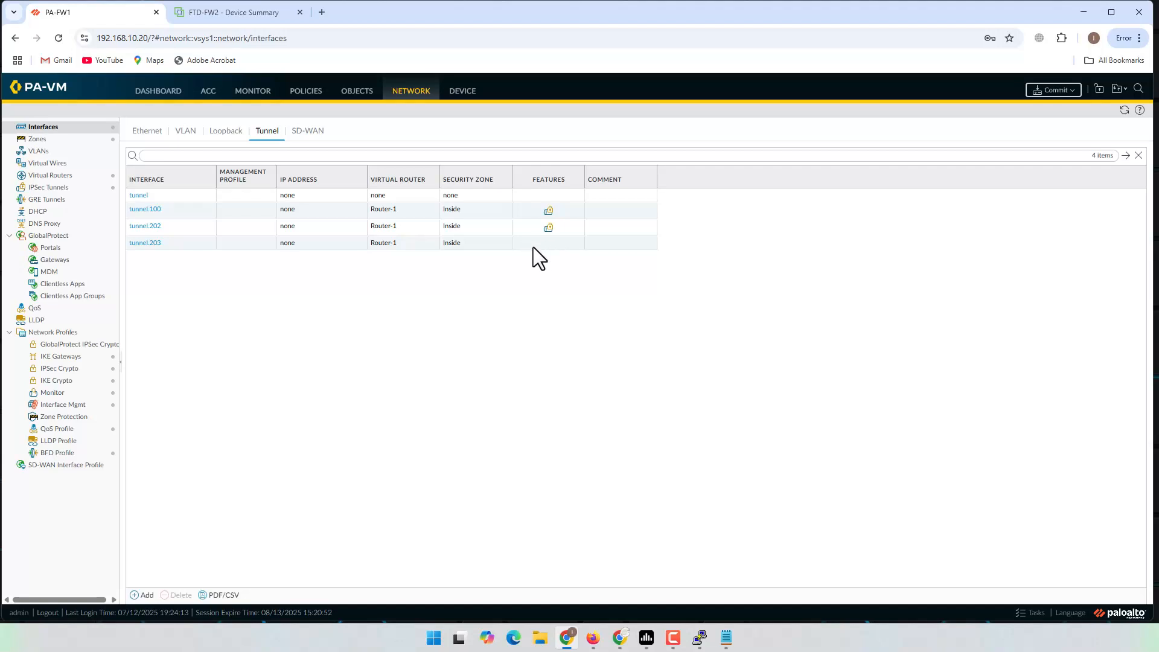
mouse_move(553, 227)
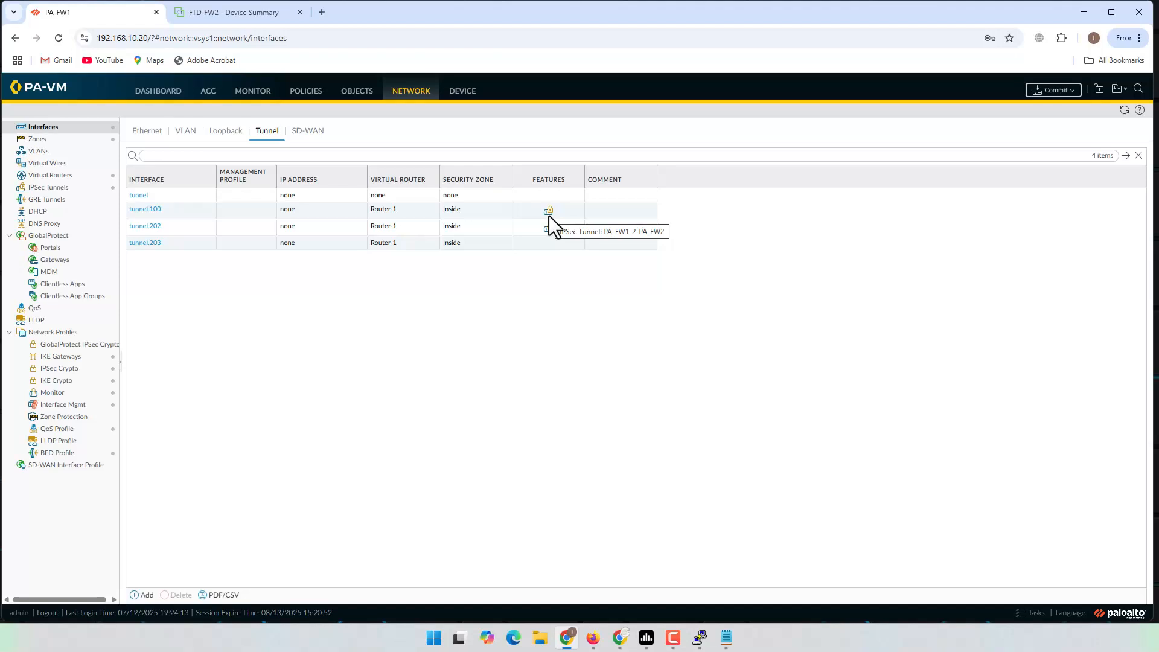
left_click(145, 596)
left_click(707, 288)
type("204")
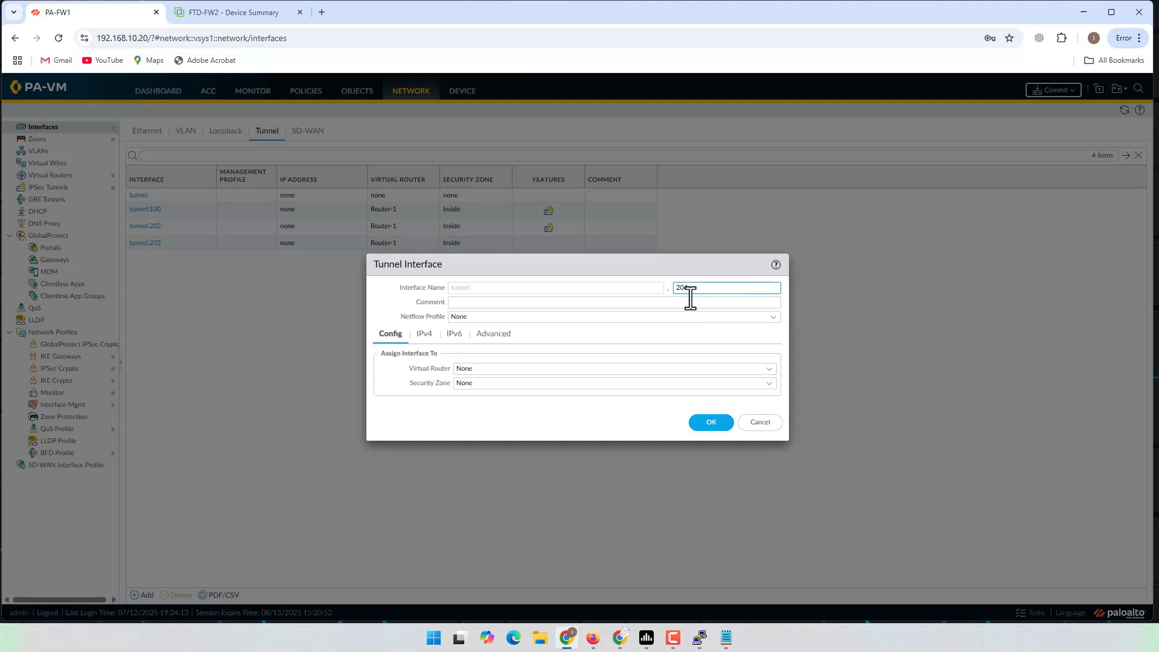
left_click(708, 423)
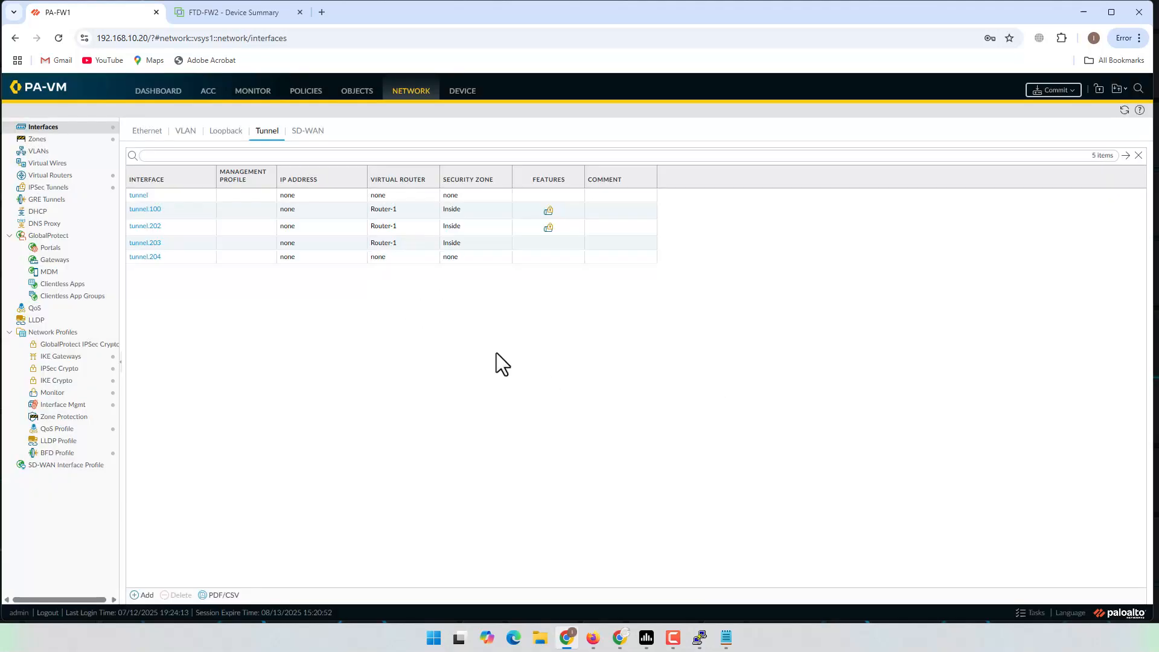
Step: Assign tunnel.204 to virtual router Router-1 and security zone Inside, then save it
left_click(148, 258)
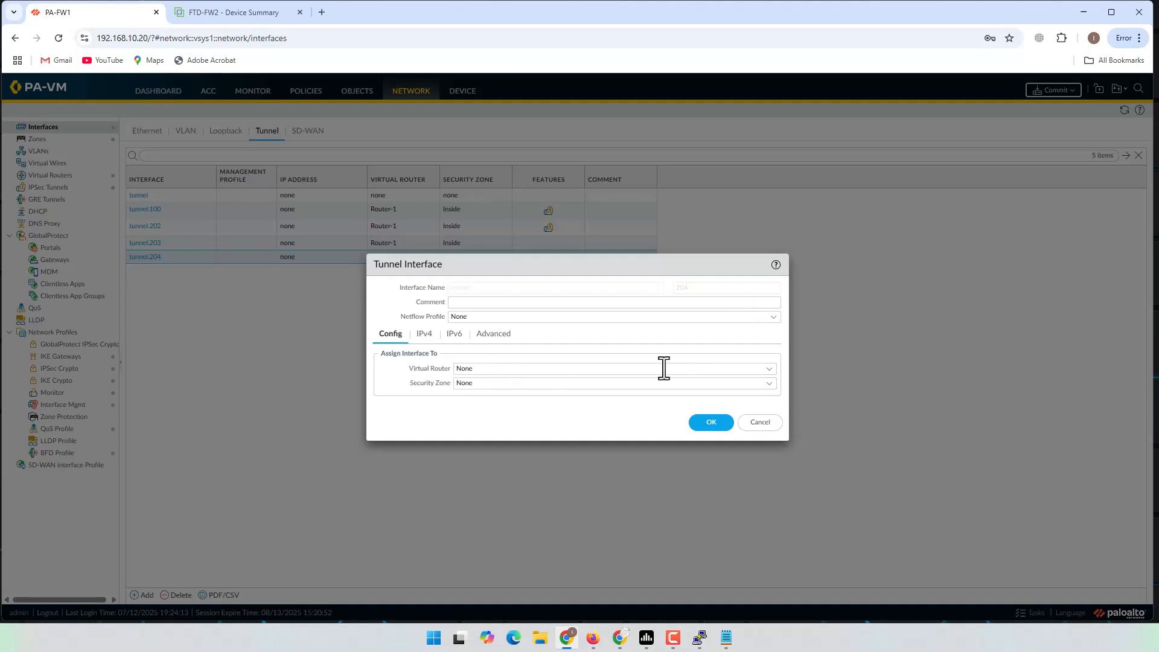
left_click(769, 369)
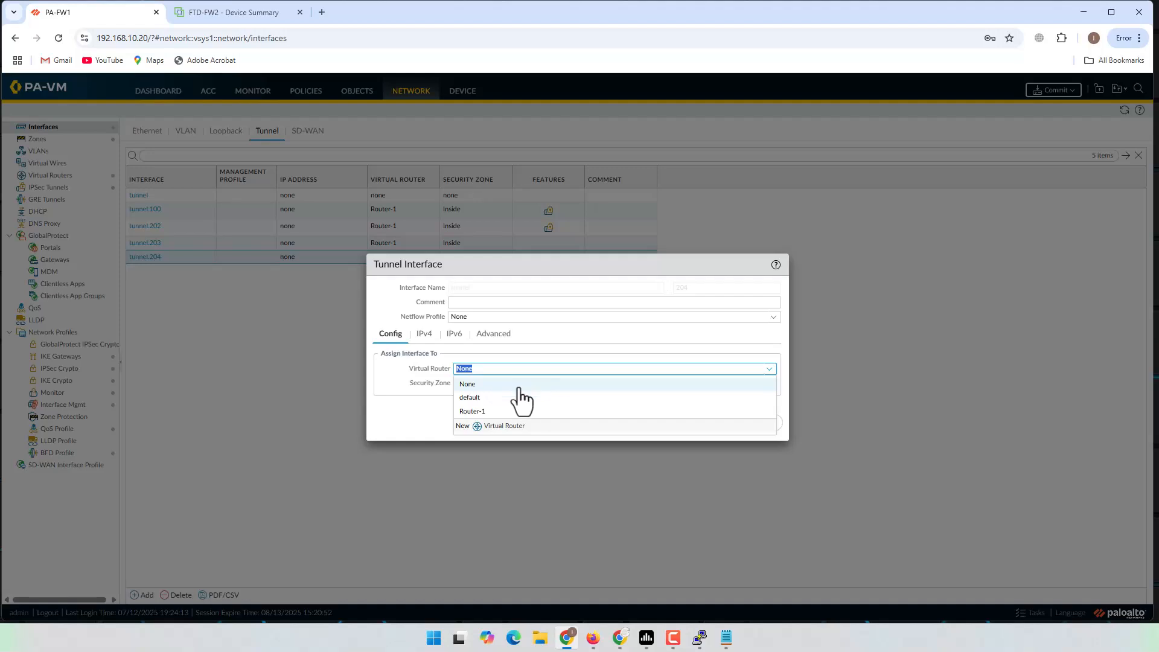
left_click(480, 410)
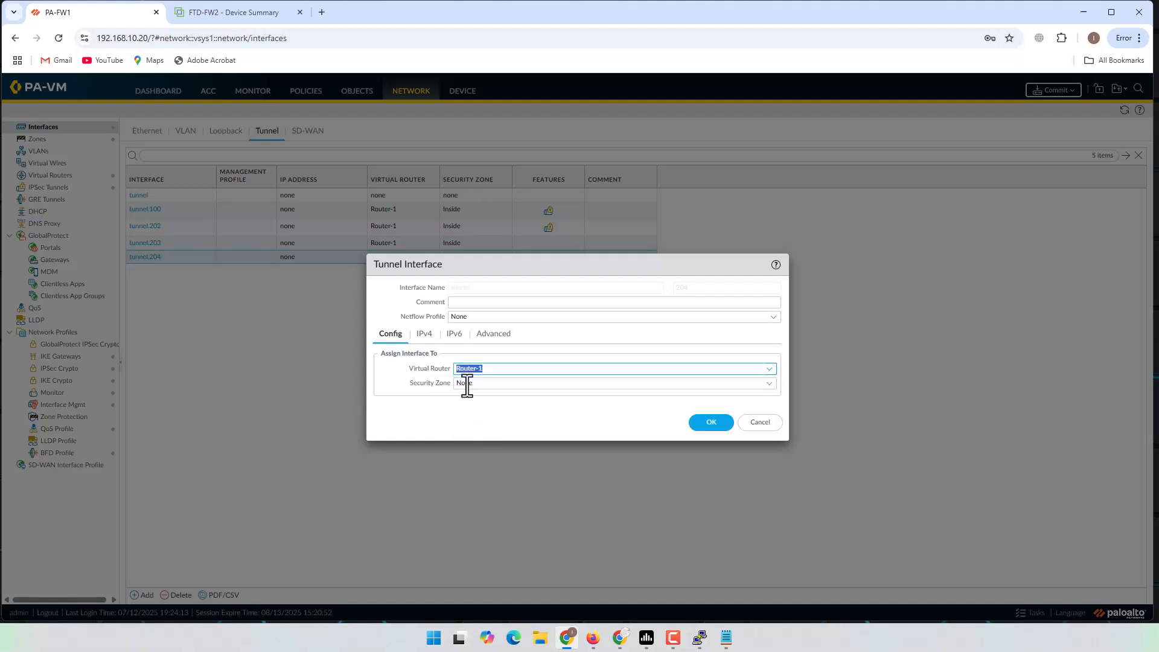
left_click(752, 385)
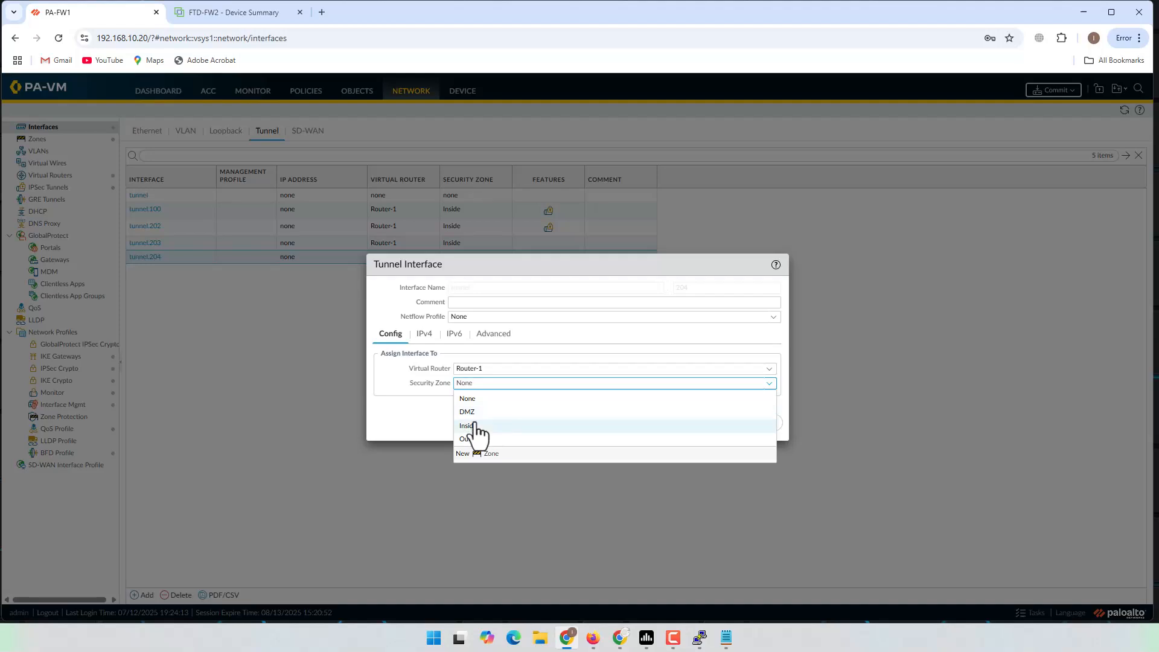
left_click(476, 428)
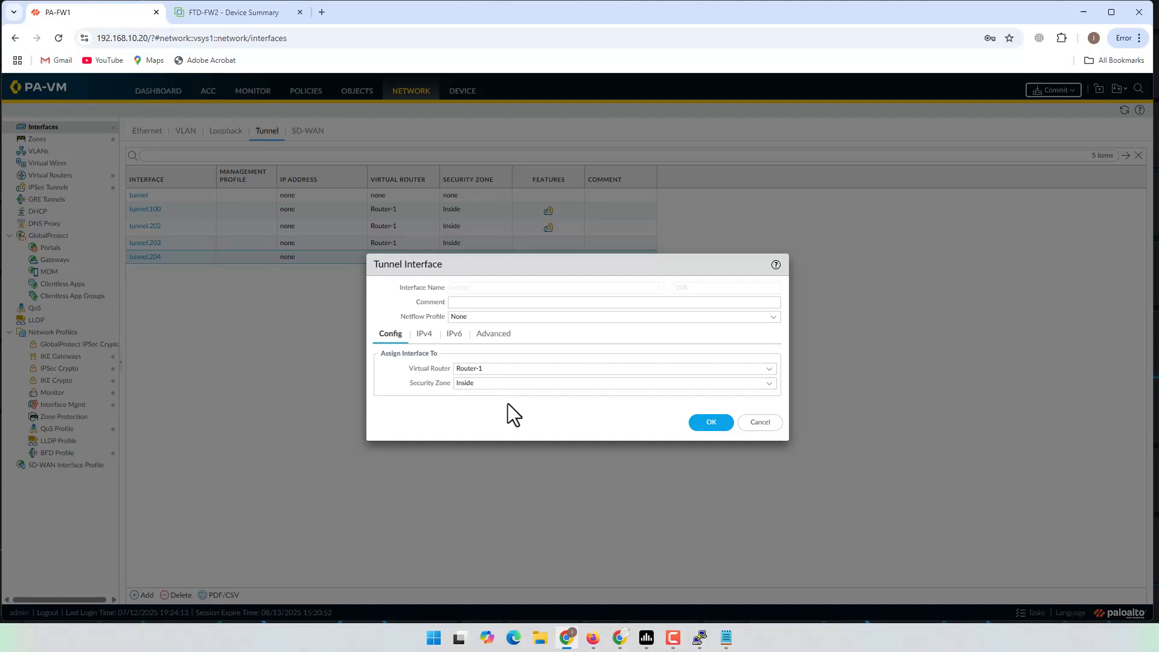
double_click(493, 384)
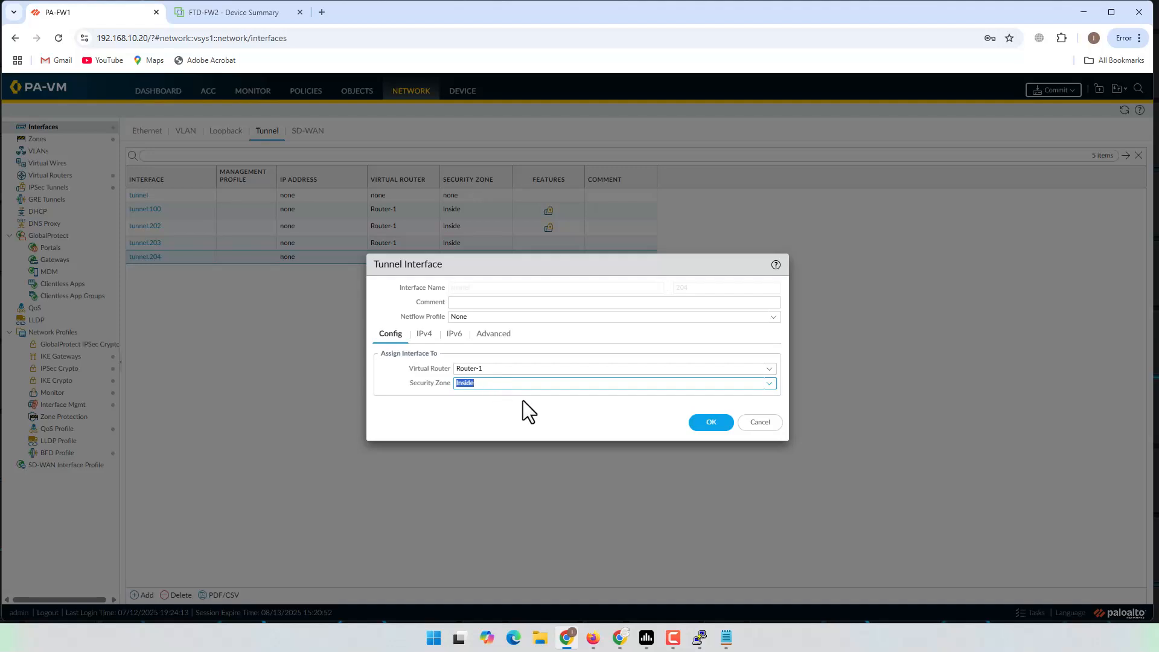
left_click(589, 638)
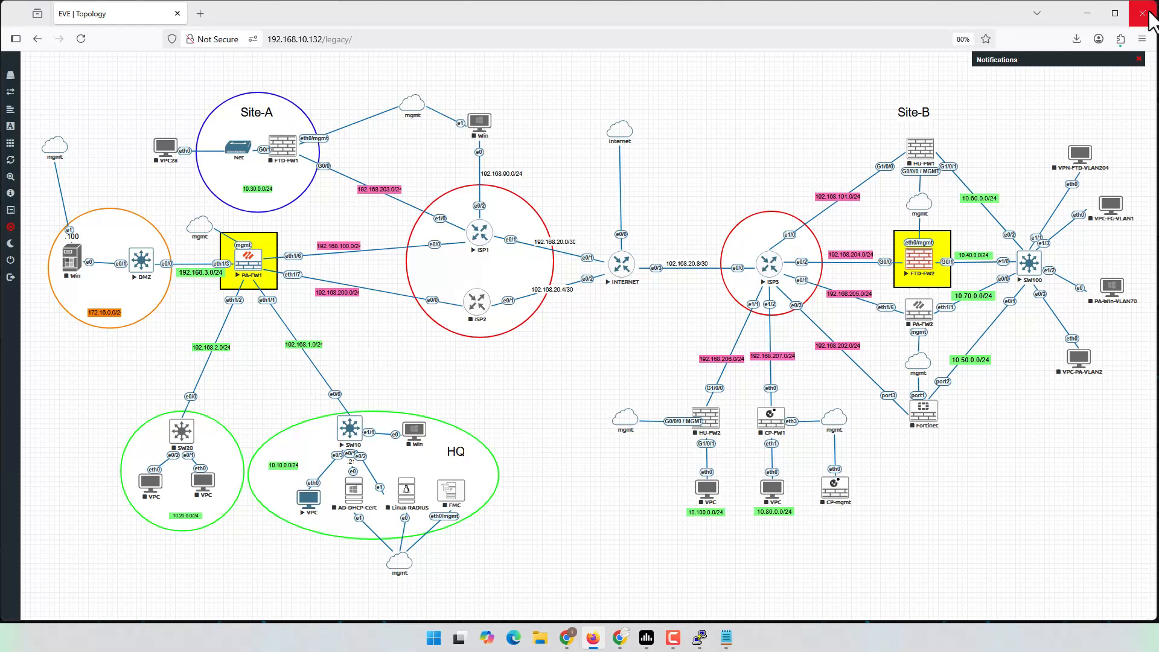
left_click(1085, 14)
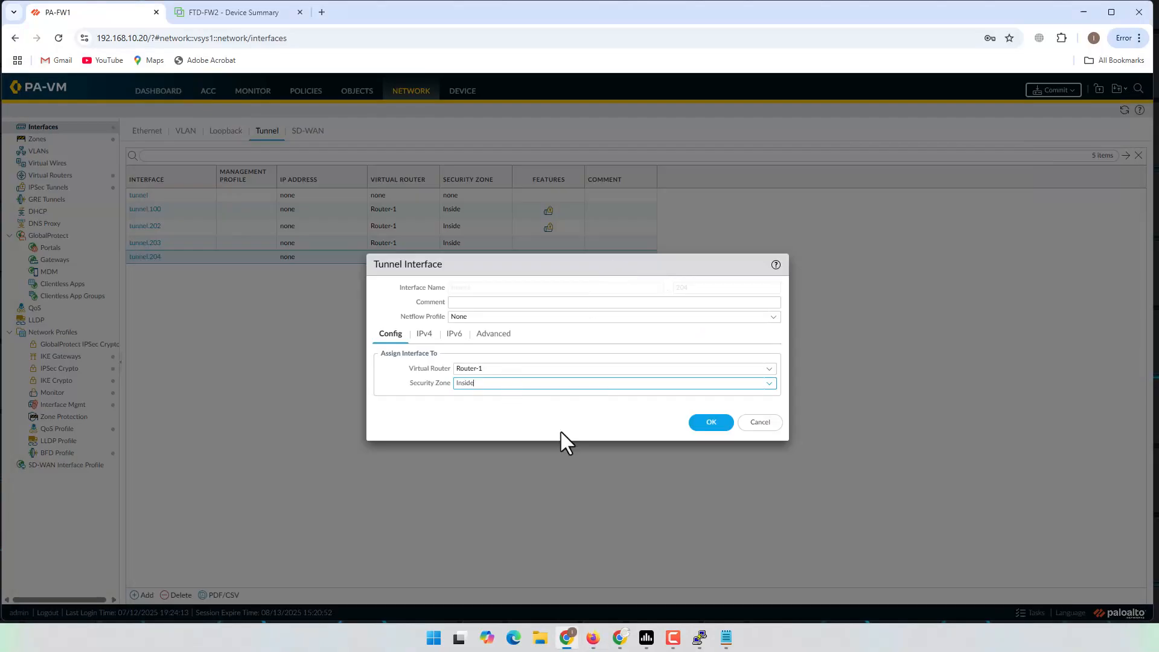
left_click(712, 426)
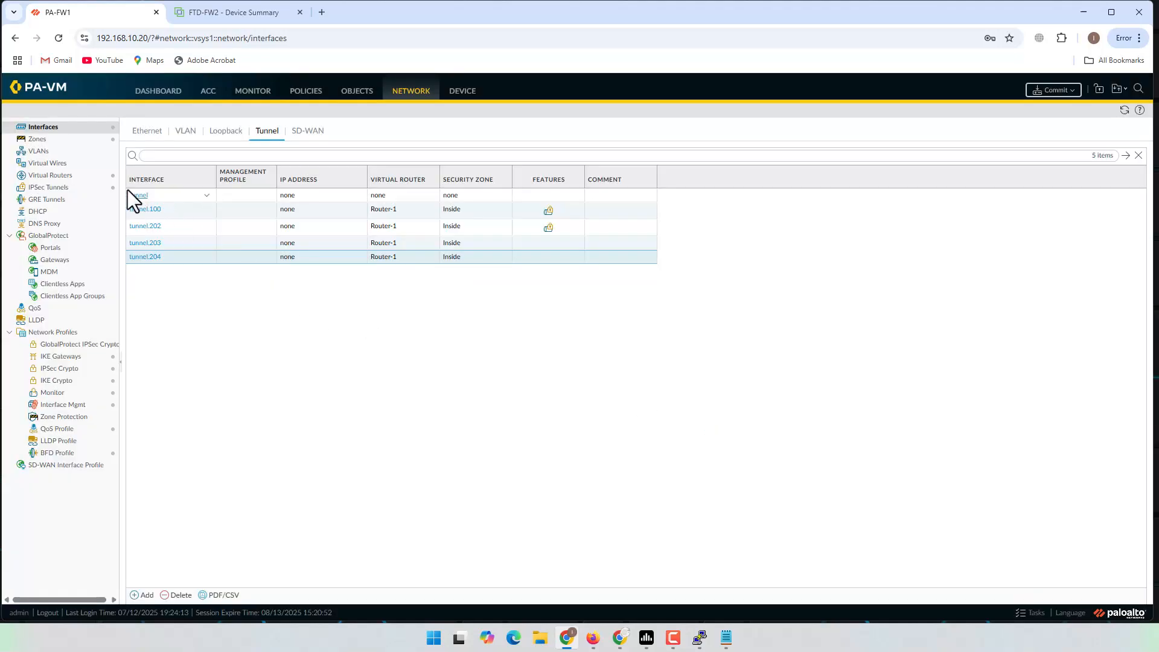
Step: Add a new IPsec tunnel named PA-FW1_2_FTD-FW2, adapting the existing FG tunnel's name
left_click(49, 189)
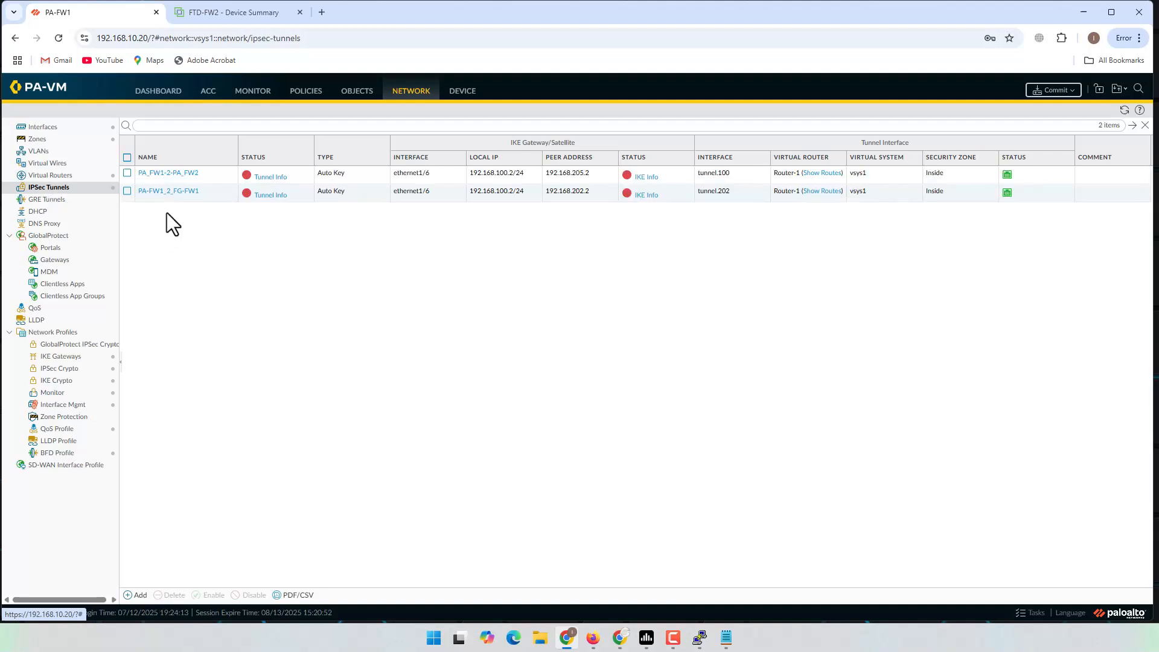
left_click(201, 193)
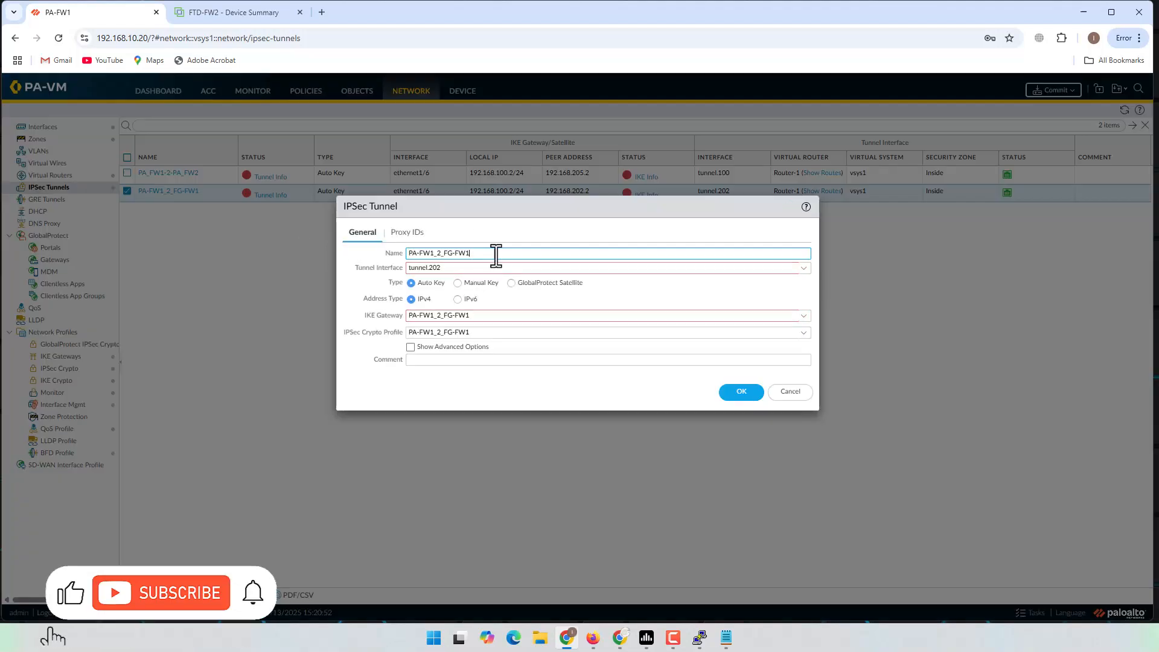
left_click_drag(496, 255, 324, 259)
key("ctrl+c")
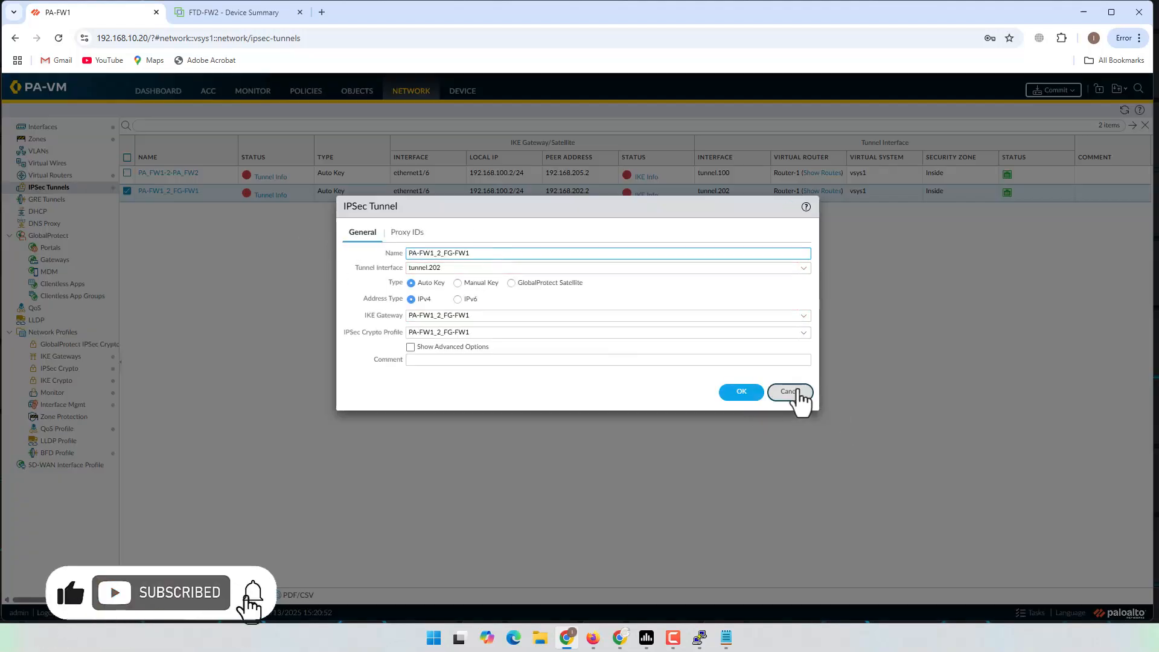
left_click(791, 393)
left_click(140, 595)
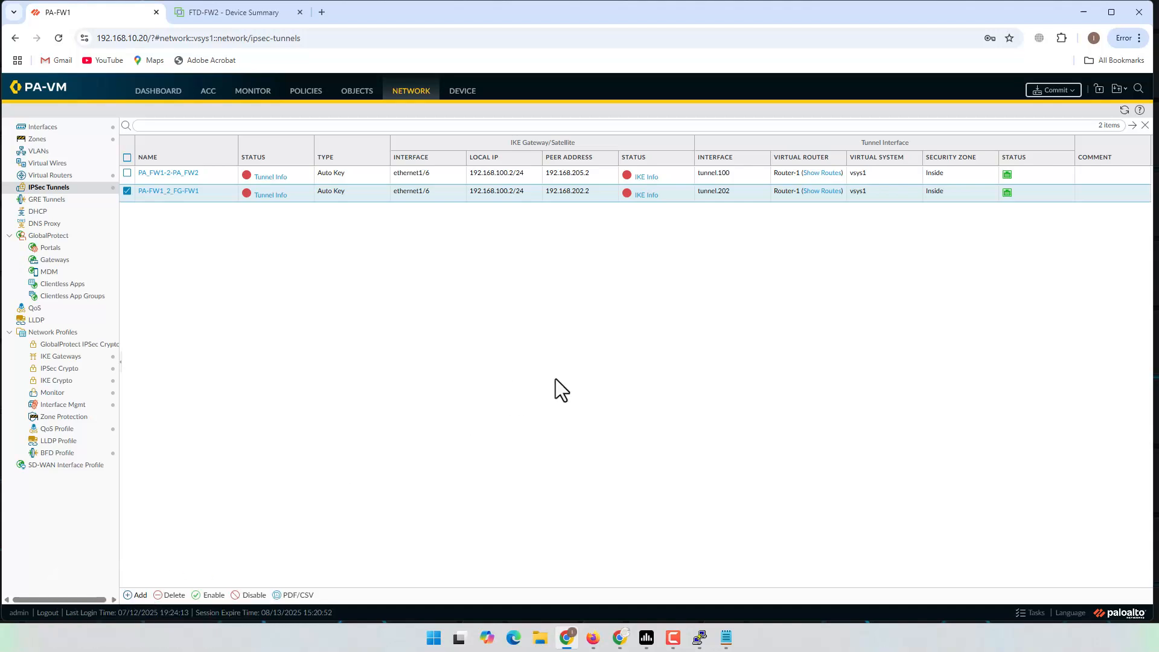
key("ctrl+v")
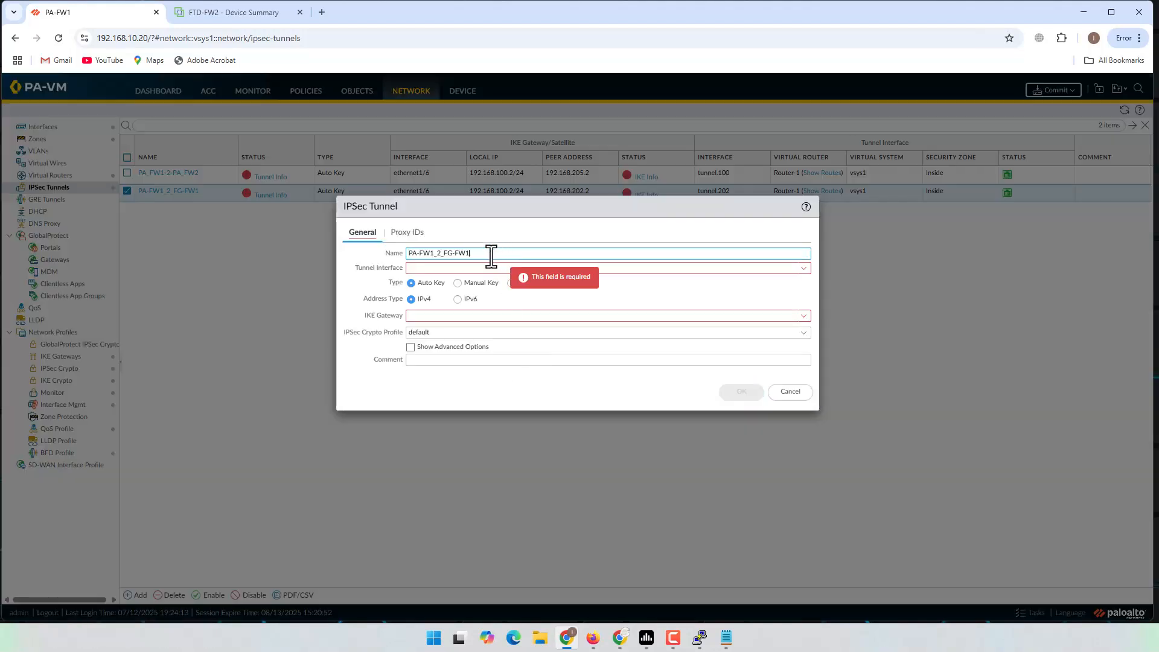
key("BackSpace")
key("BackSpace")
type("FTD")
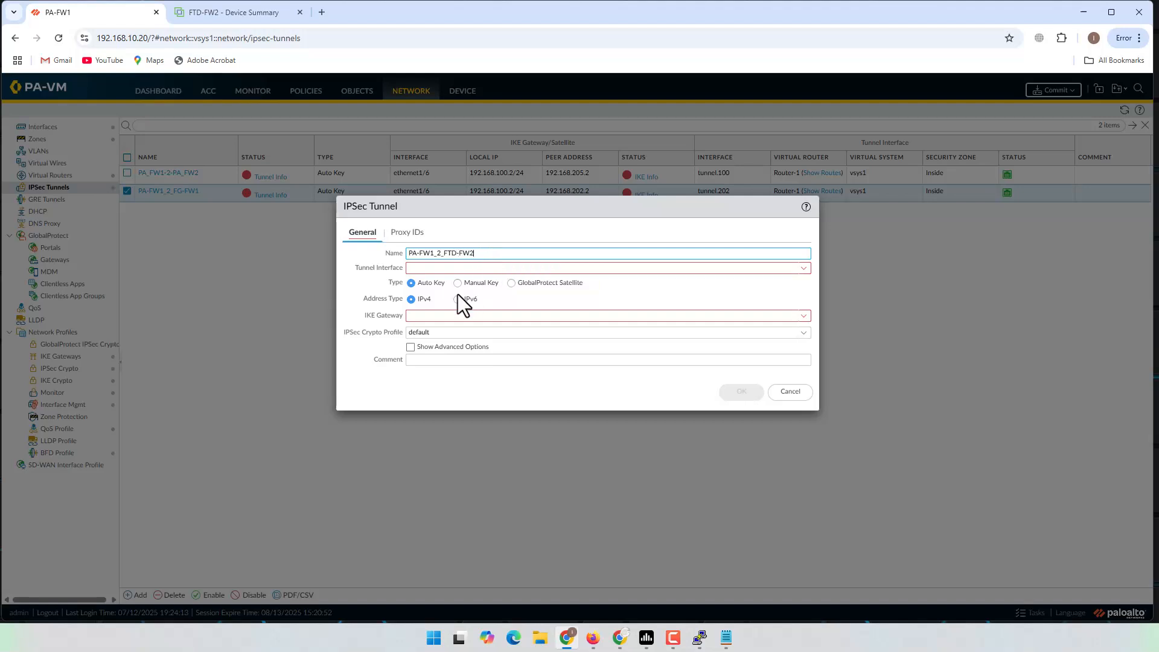
Step: Set its IKE gateway PA-FW1_2_FTD-FW2, crypto profile PA-2-FTD and tunnel interface tunnel.204
left_click(439, 316)
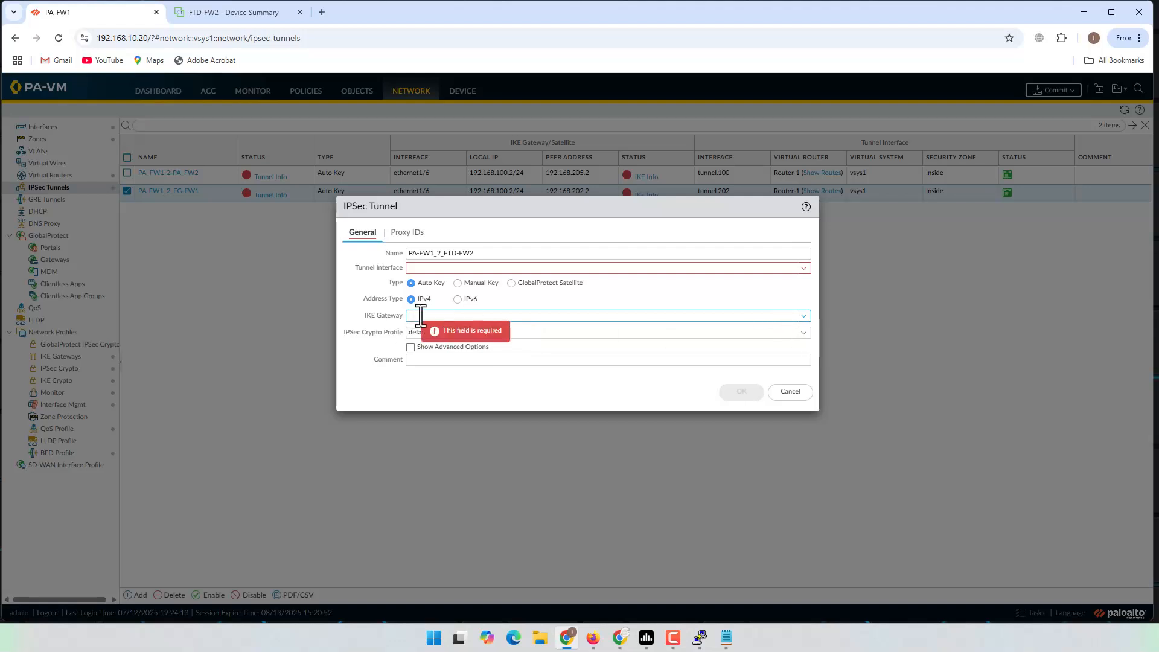
left_click(803, 316)
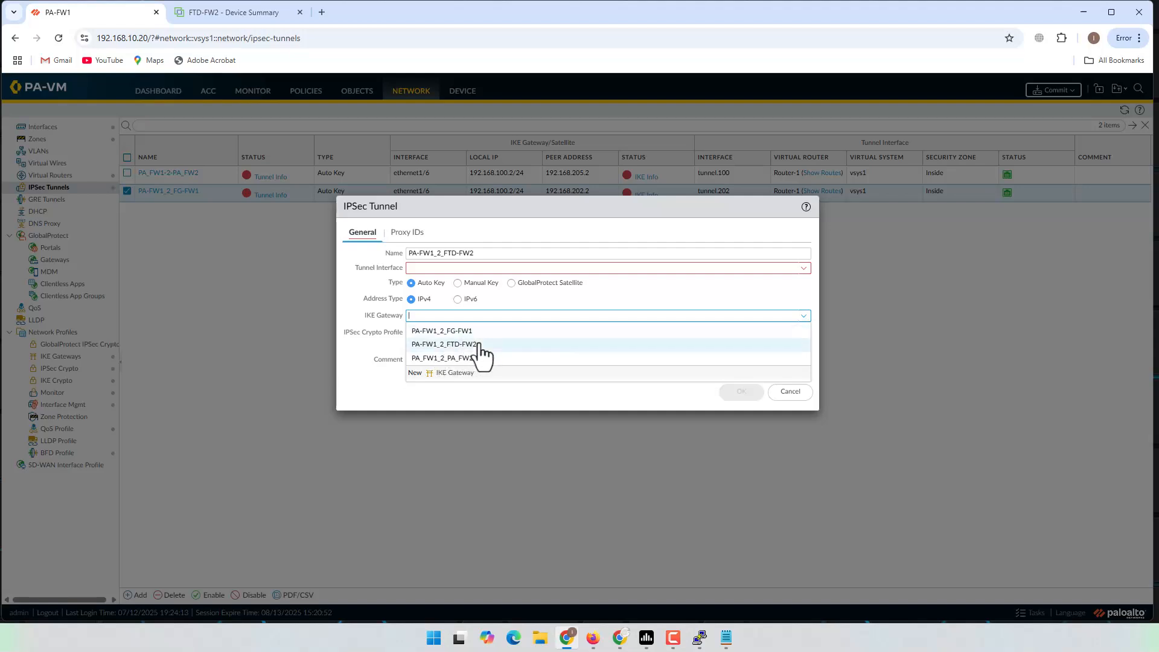
left_click(454, 344)
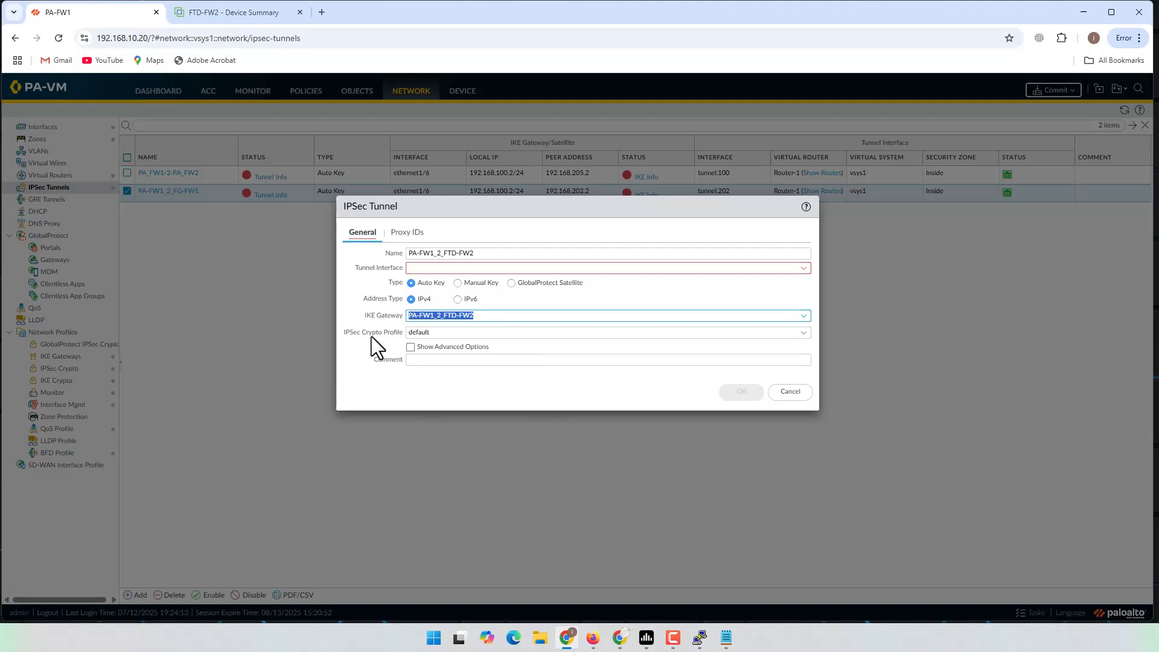
left_click(805, 333)
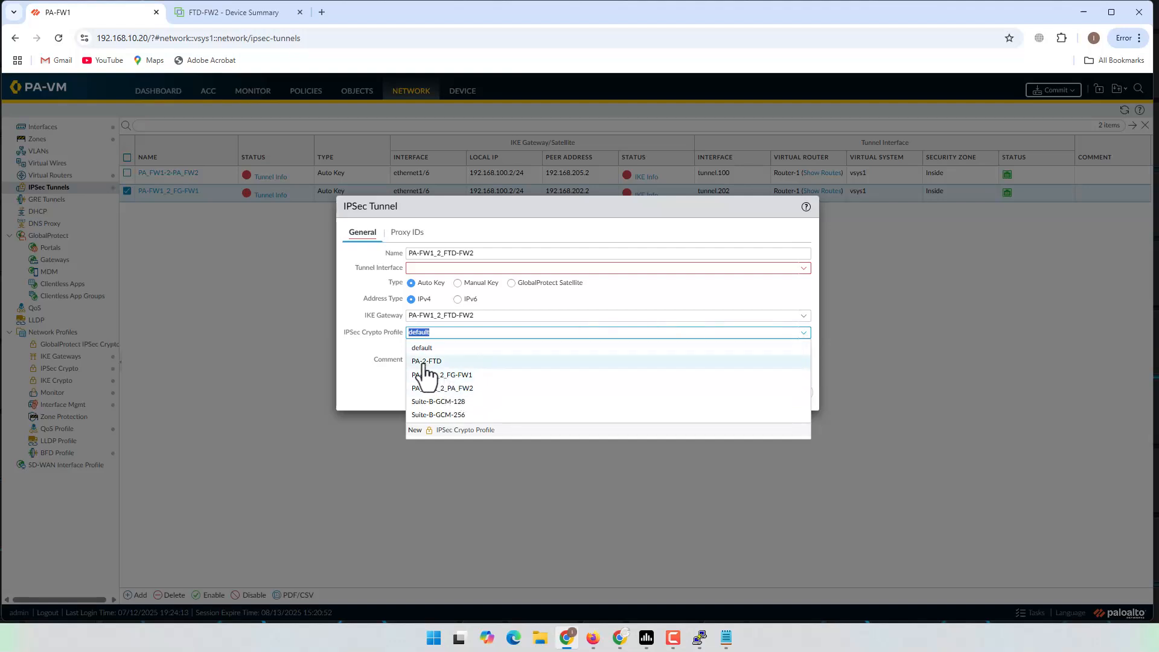
left_click(425, 361)
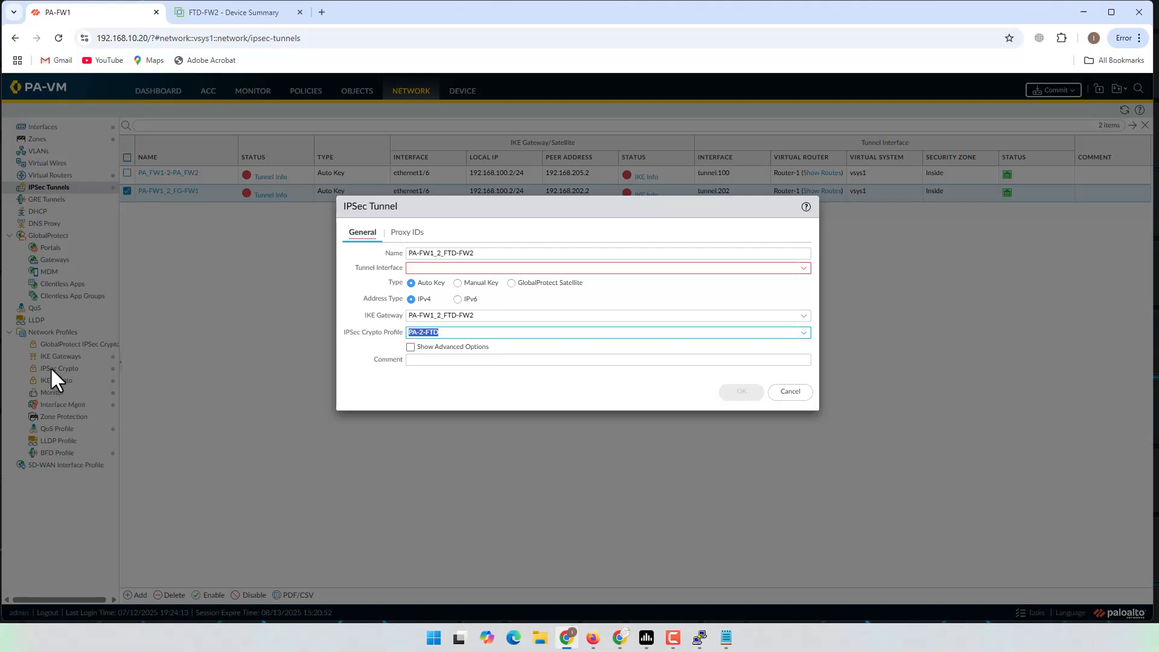
left_click(430, 267)
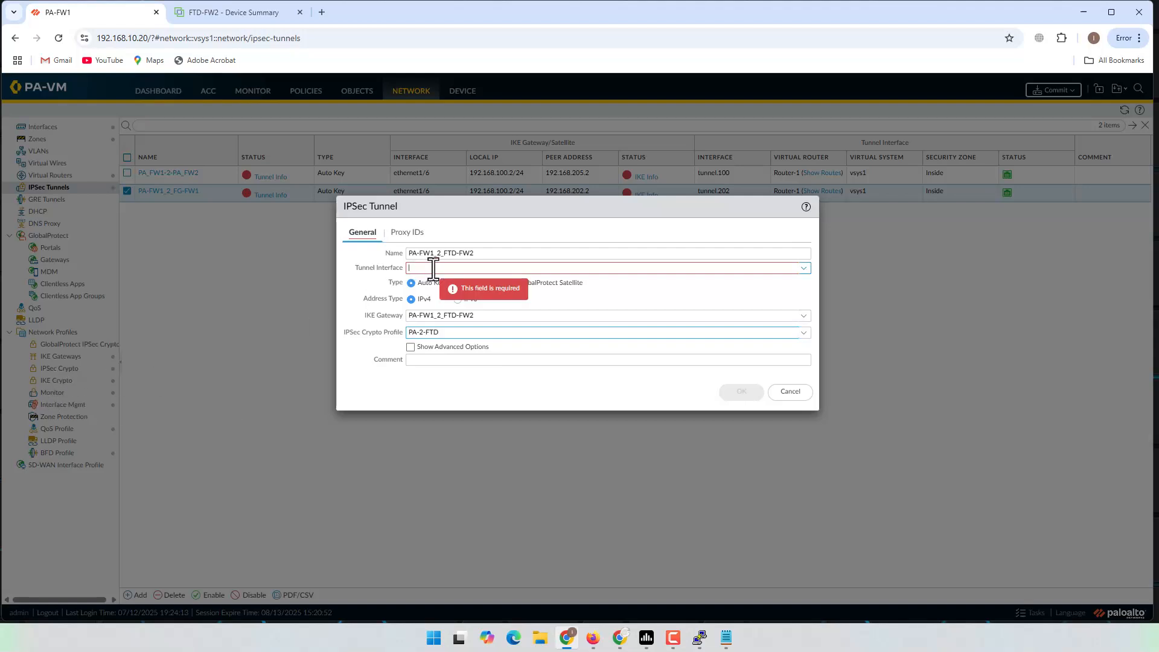
left_click(804, 268)
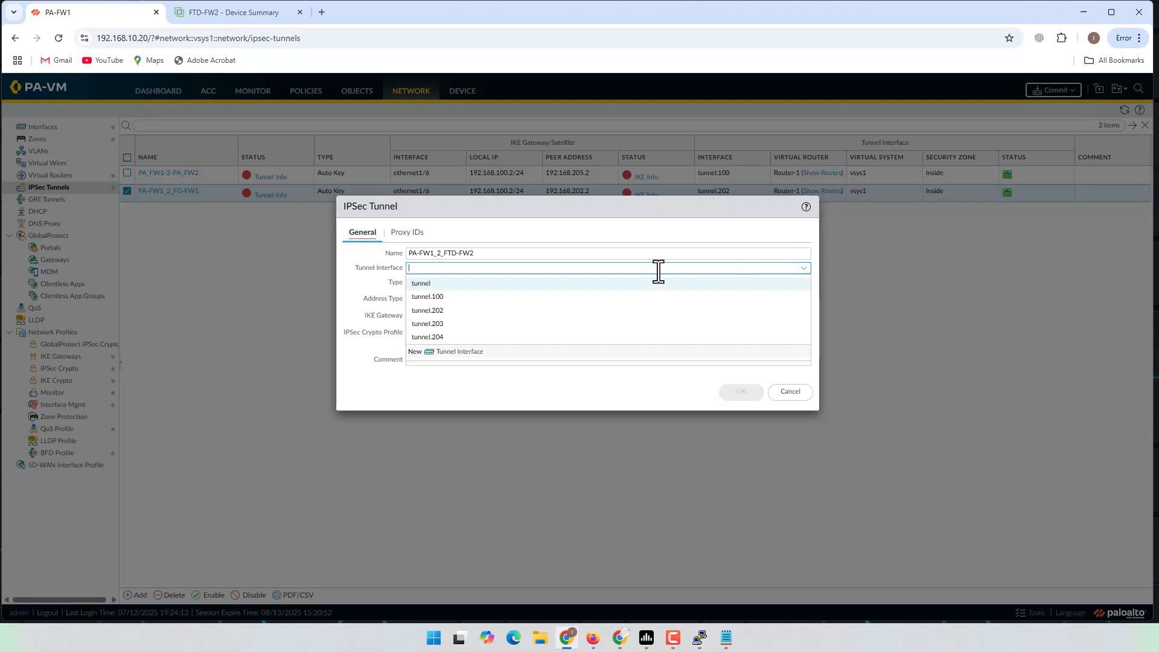
left_click(442, 336)
left_click(459, 270)
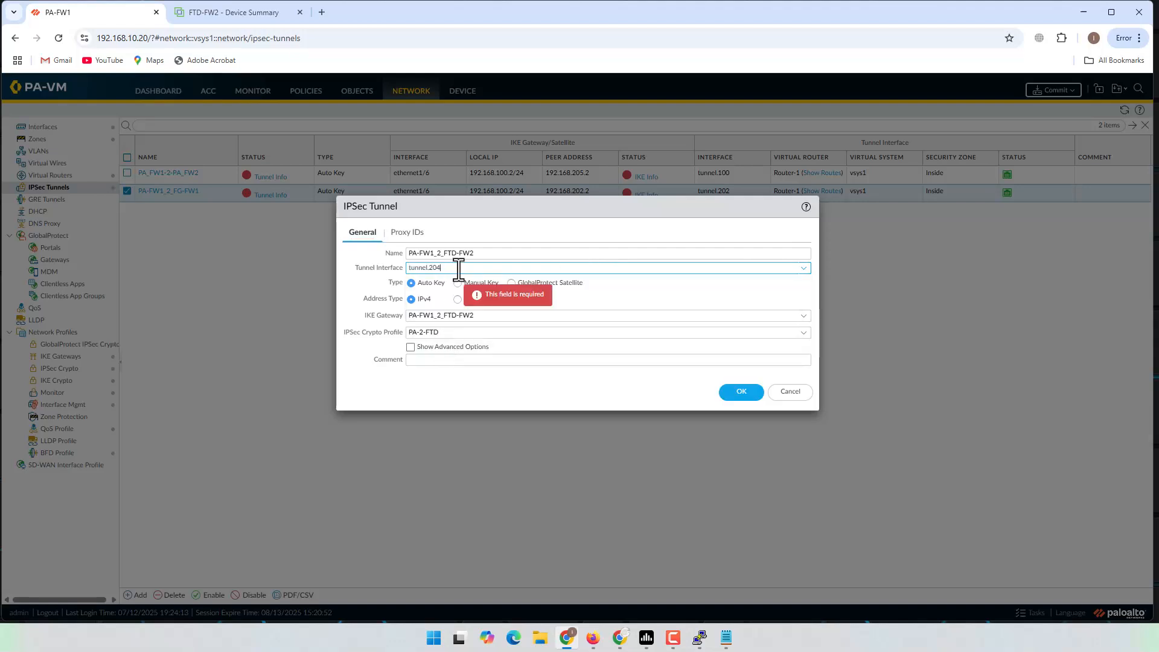
left_click(512, 382)
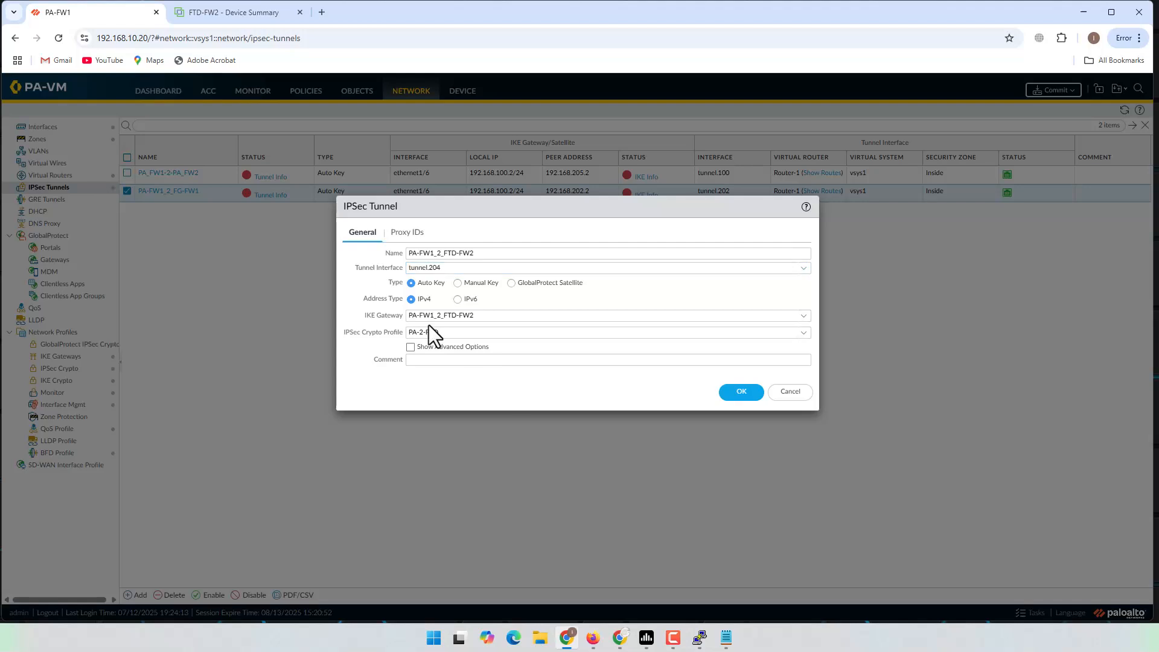
left_click(402, 237)
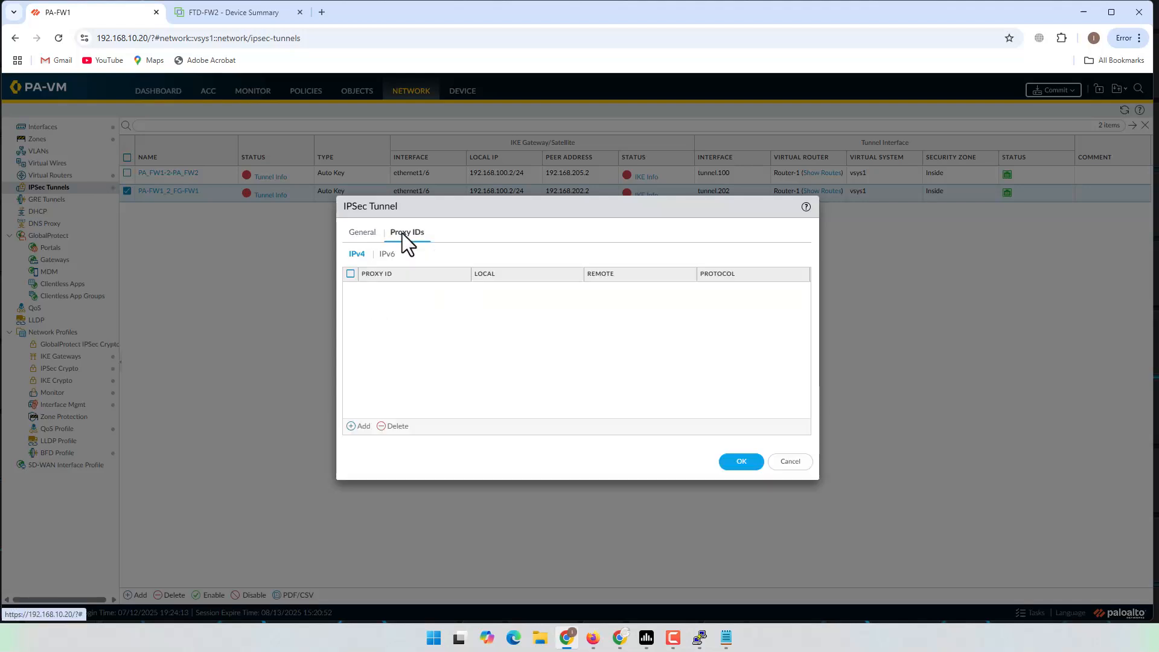
Step: Add proxy ID FTD_Site with local network 10.10.0.0/24
left_click(365, 429)
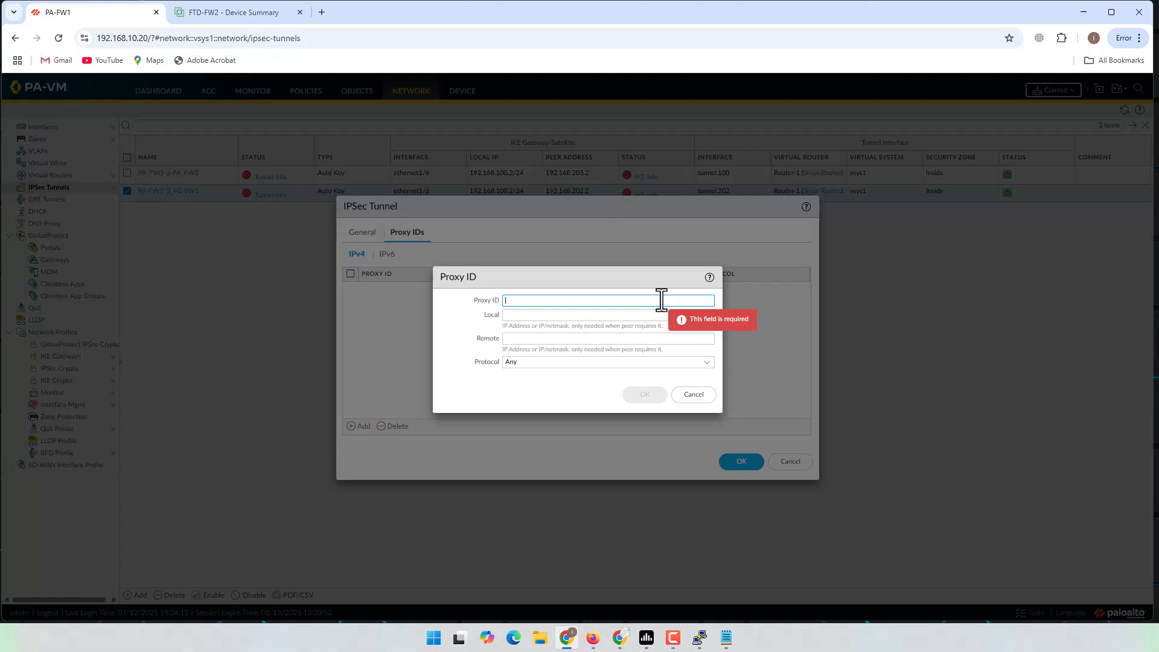
type("PA")
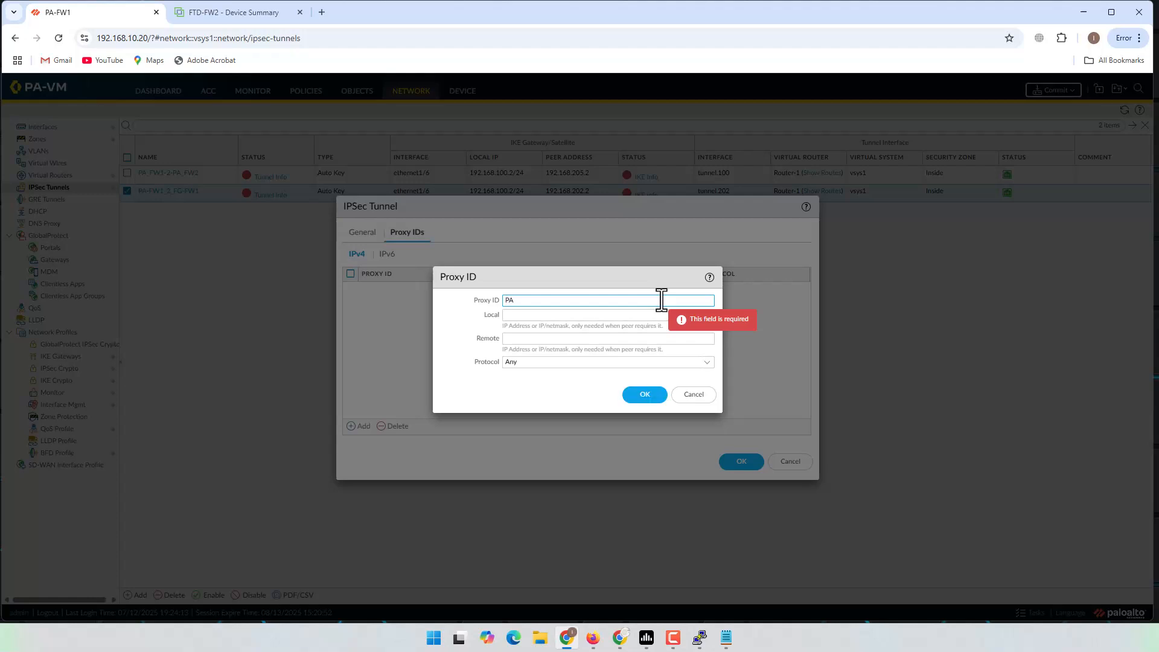
key("BackSpace")
key("BackSpace")
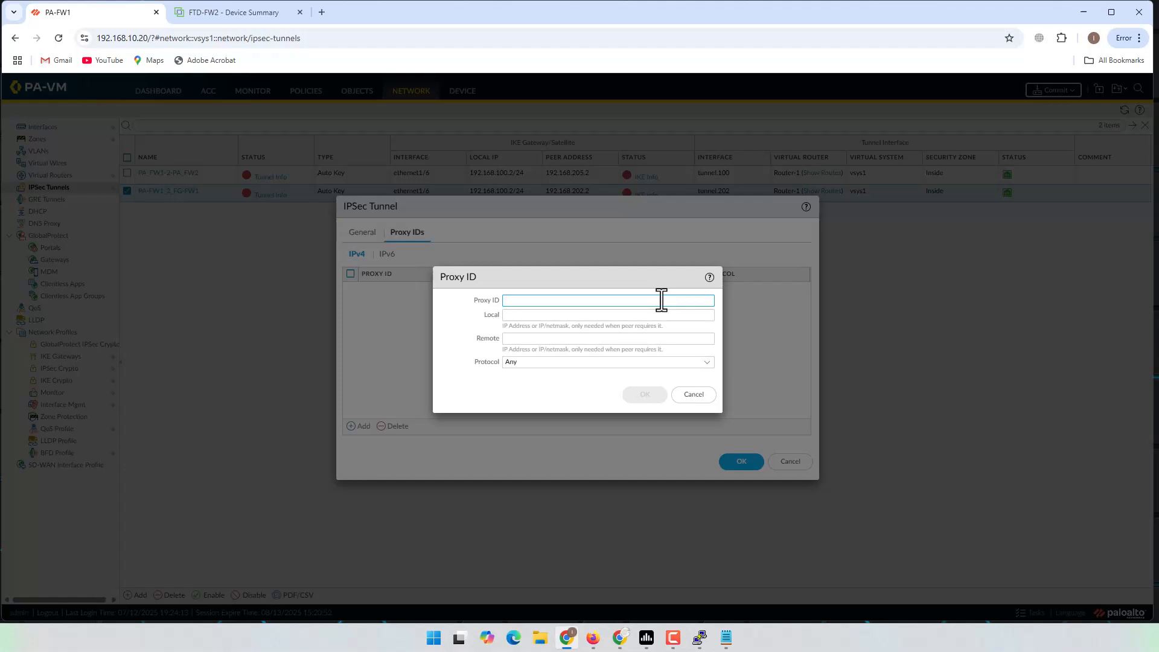
type("FTD_S")
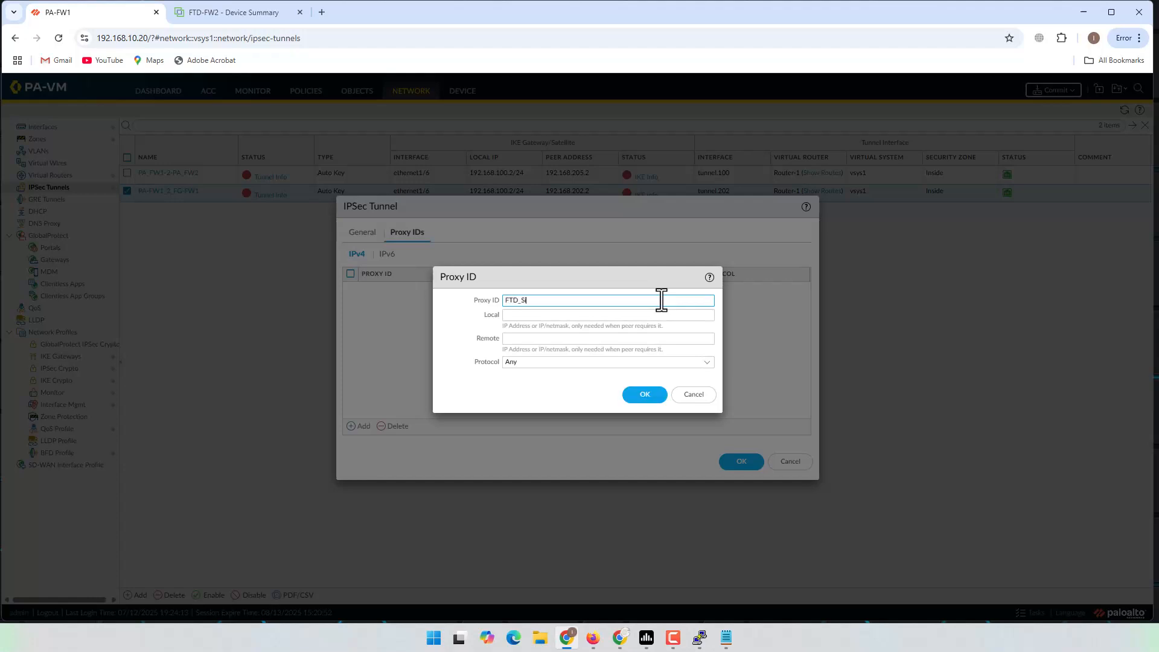
left_click(549, 316)
type("10")
key("BackSpace")
key("BackSpace")
type("10.10.0.0/24")
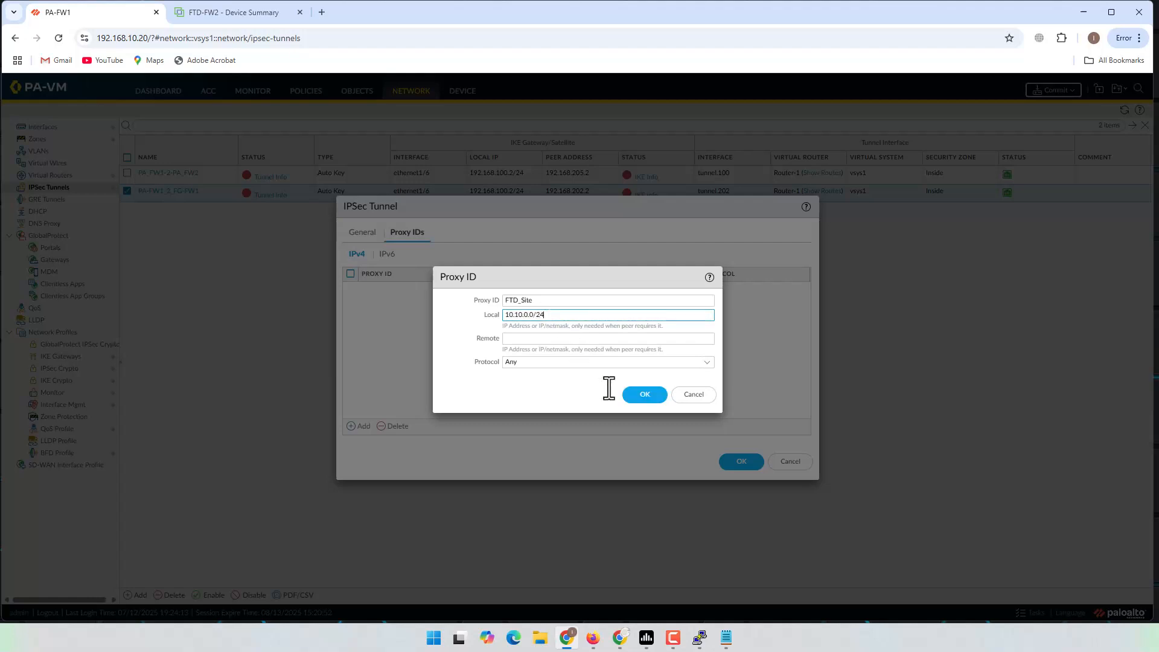
Step: Set the remote network to 10.40.0.0/24, confirm the proxy ID and save the tunnel
mouse_move(661, 622)
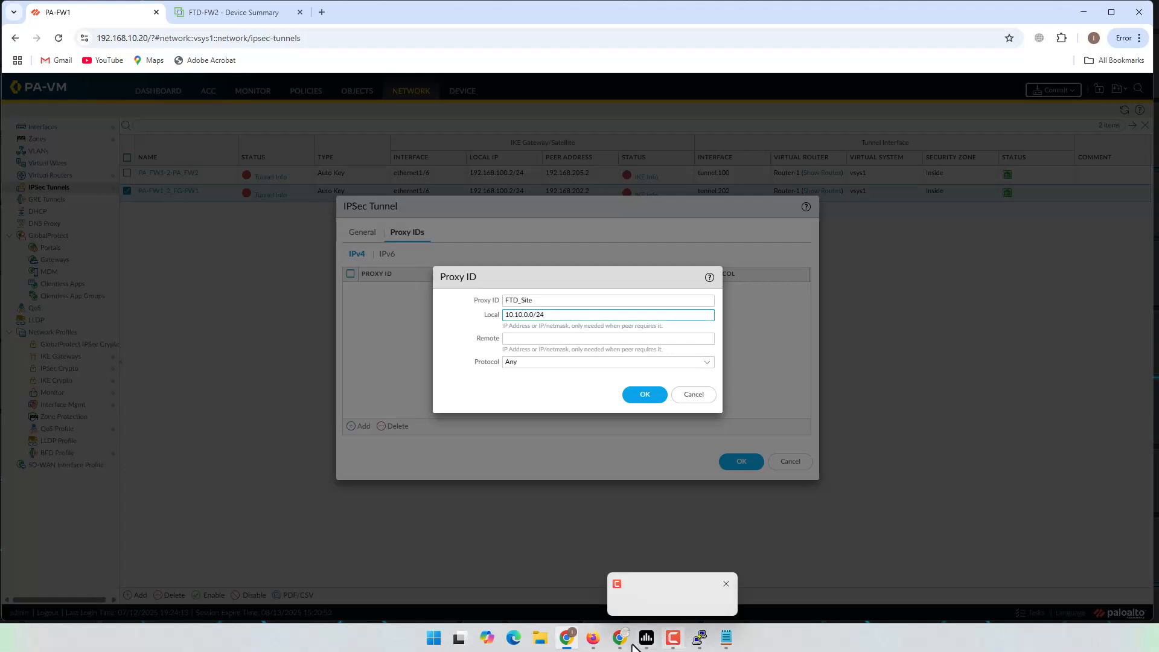
left_click(591, 641)
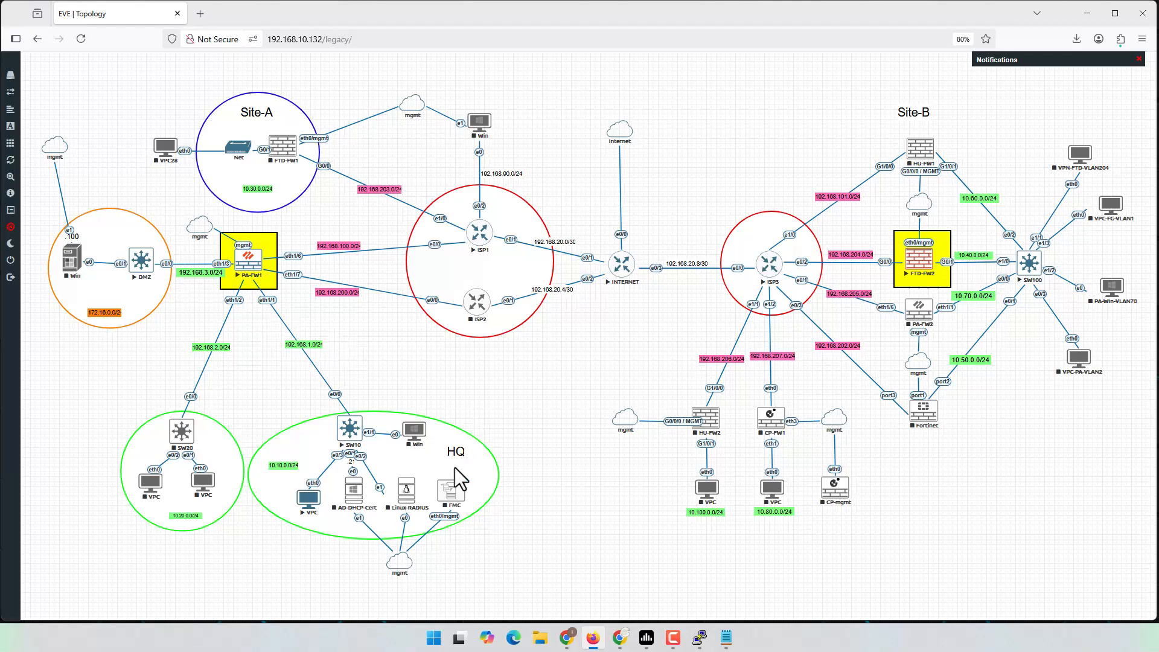
left_click(1081, 15)
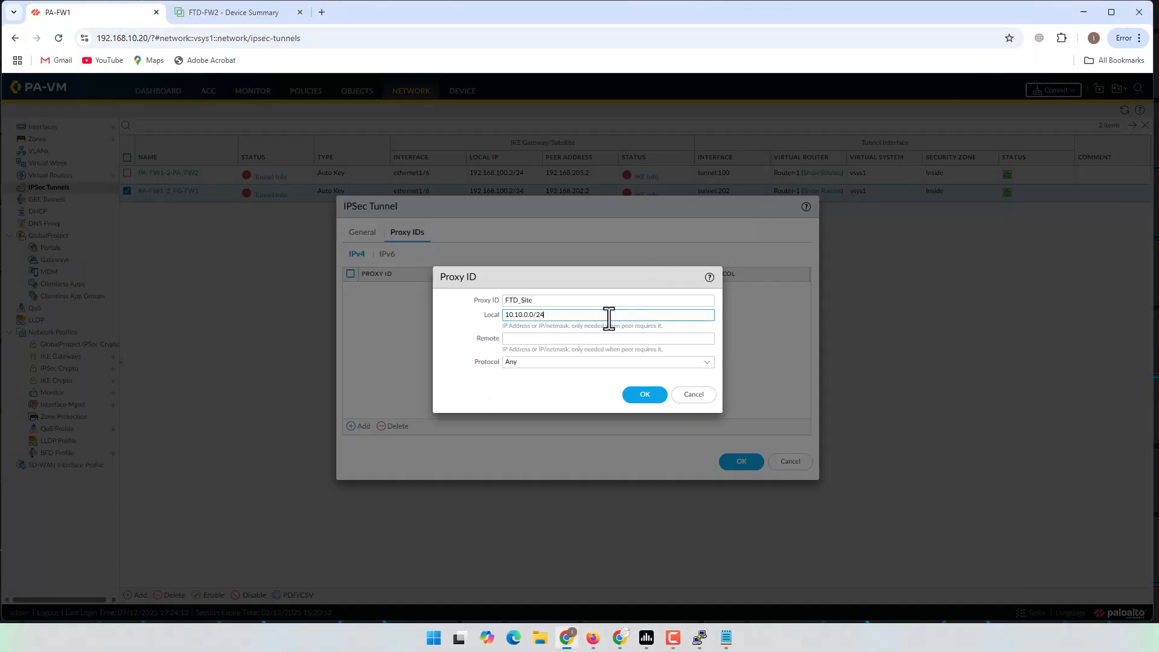
left_click(554, 338)
type("1")
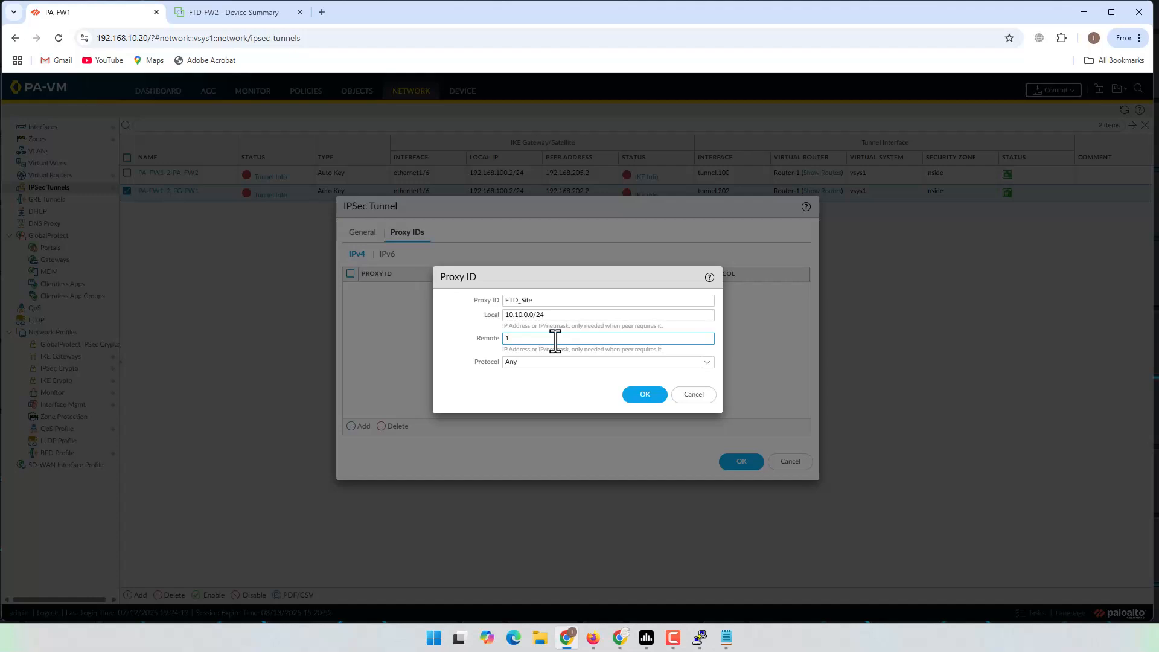
type("0.70.0.0/24")
left_click(594, 639)
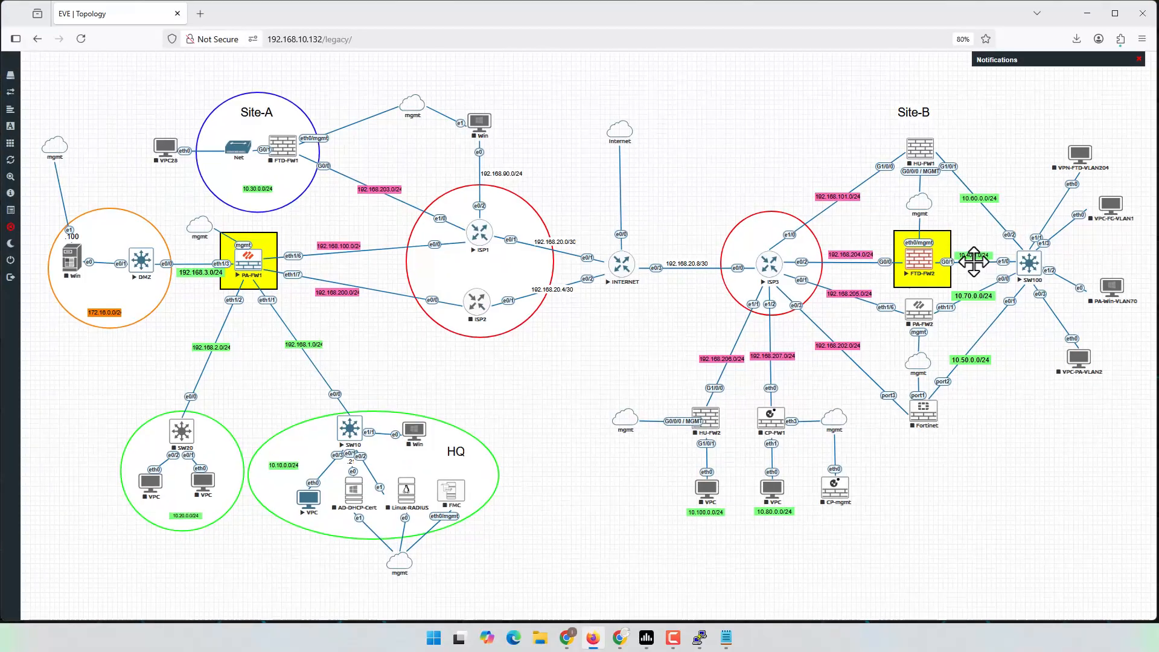
left_click(1088, 13)
left_click(517, 338)
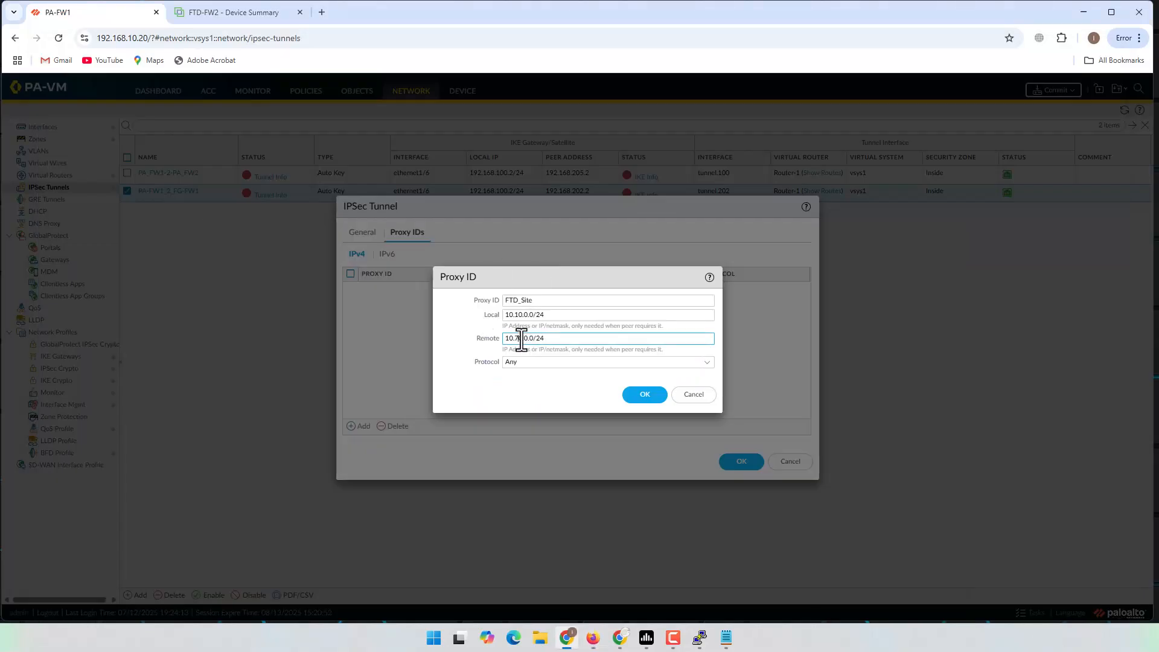
key("BackSpace")
type("4")
left_click(535, 381)
left_click(646, 395)
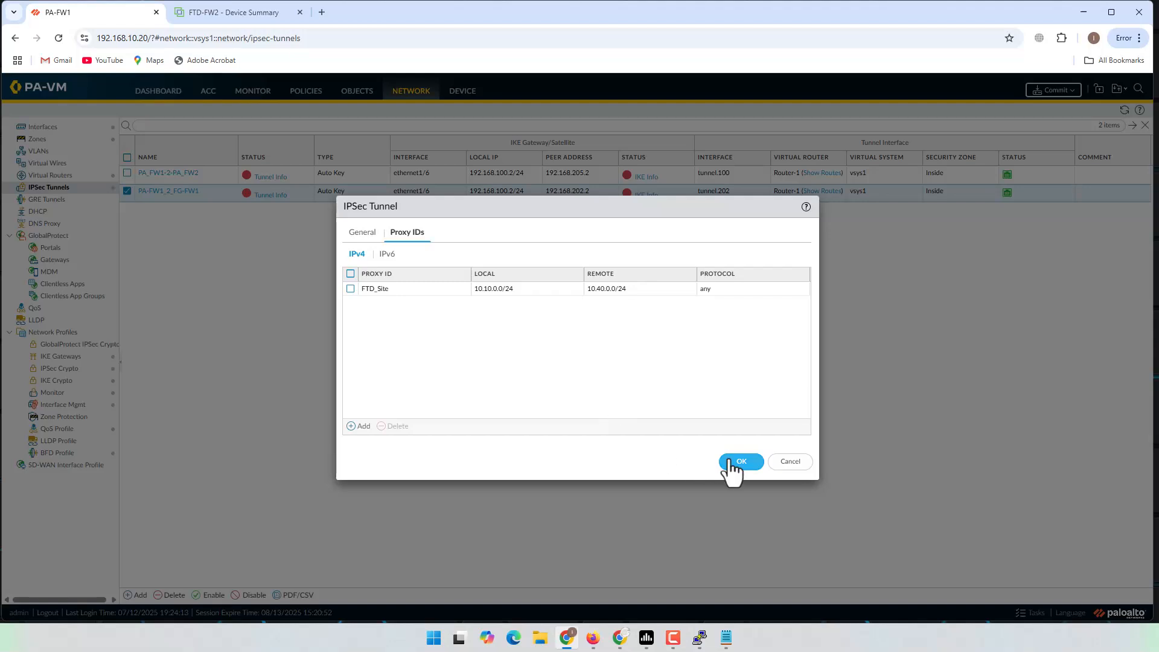
left_click(732, 463)
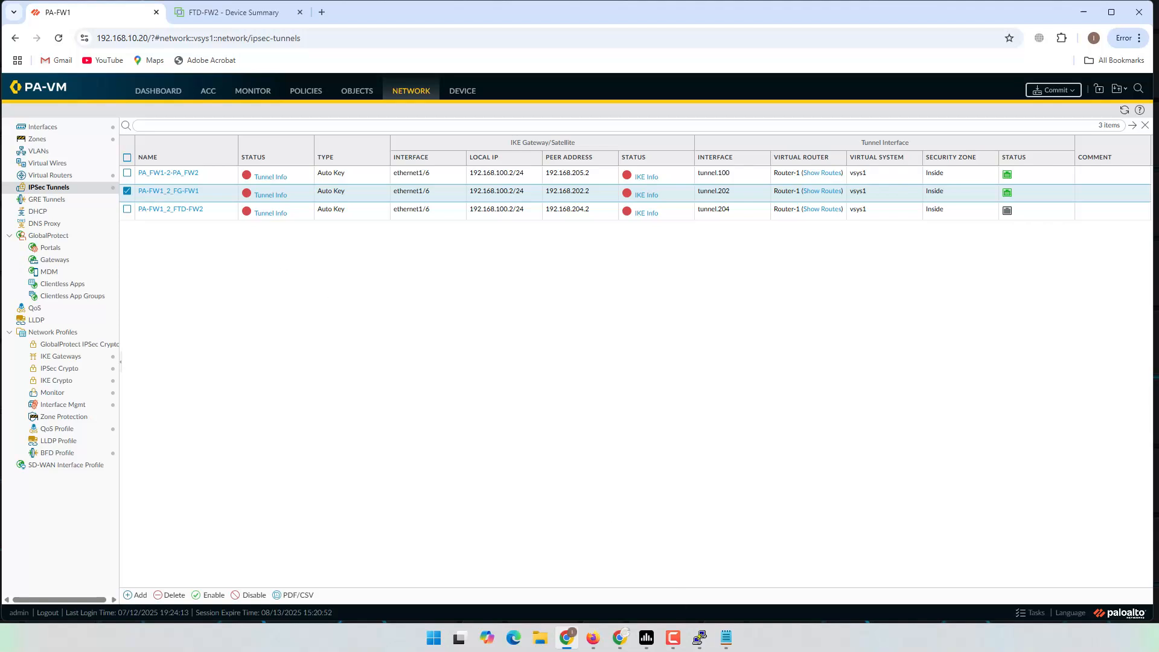
left_click(726, 637)
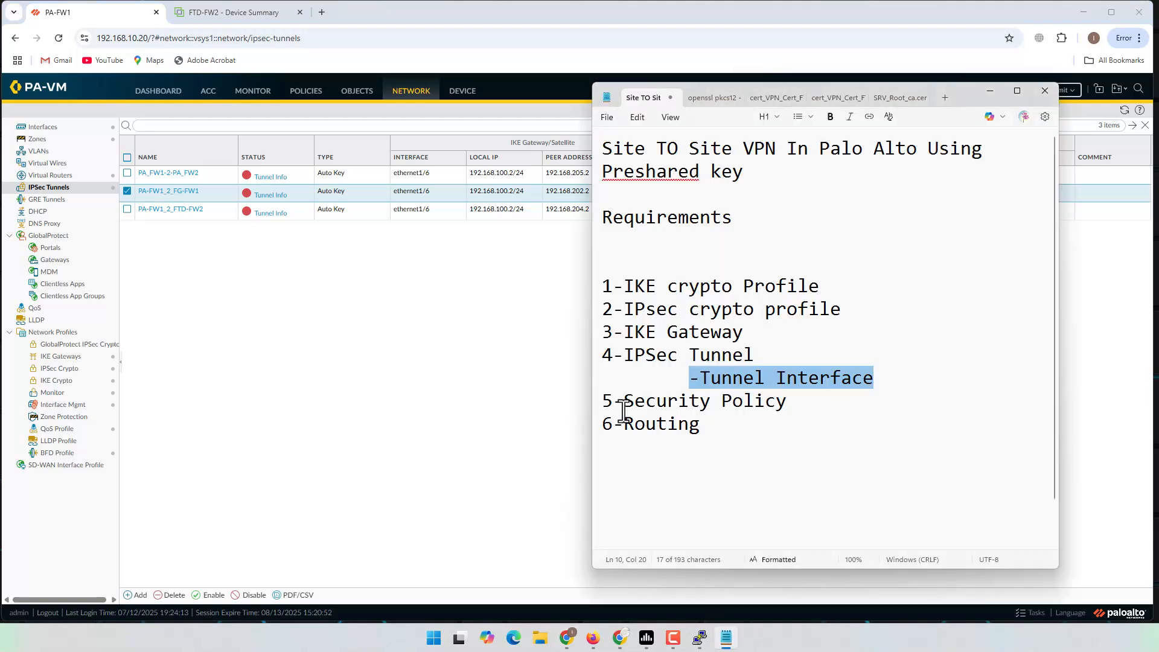
Step: Highlight the Security Policy and Routing checklist steps, then show the firewall's Security policy rules
left_click_drag(603, 401, 787, 414)
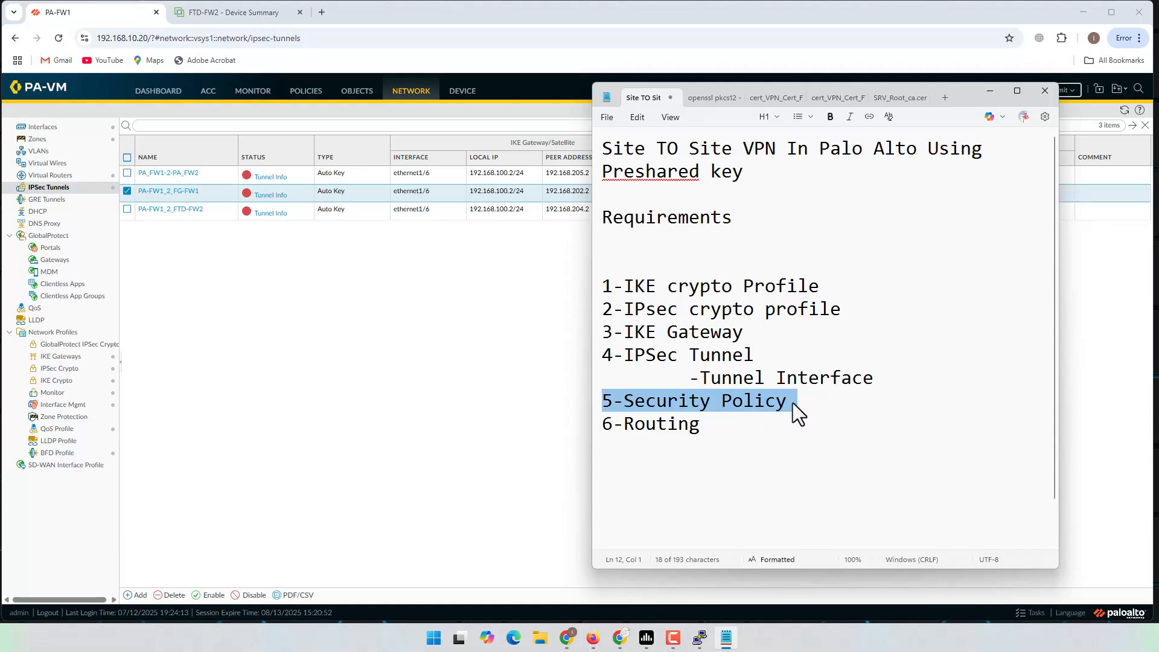
left_click_drag(690, 377, 903, 375)
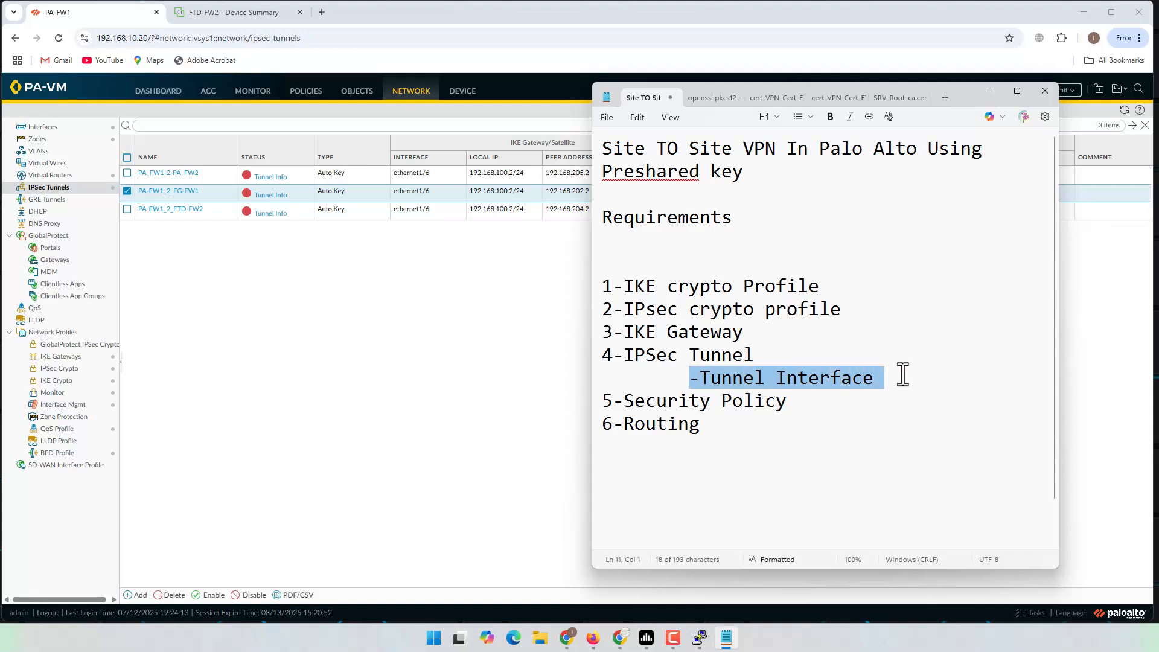
left_click_drag(796, 407, 592, 403)
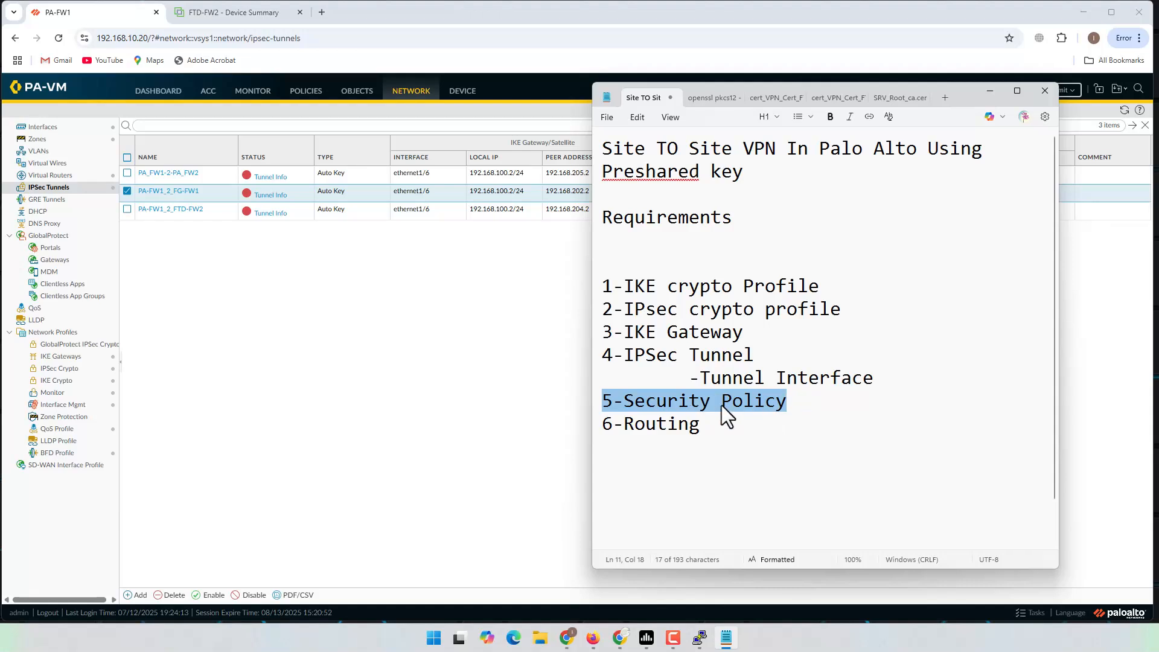
left_click_drag(734, 424, 611, 423)
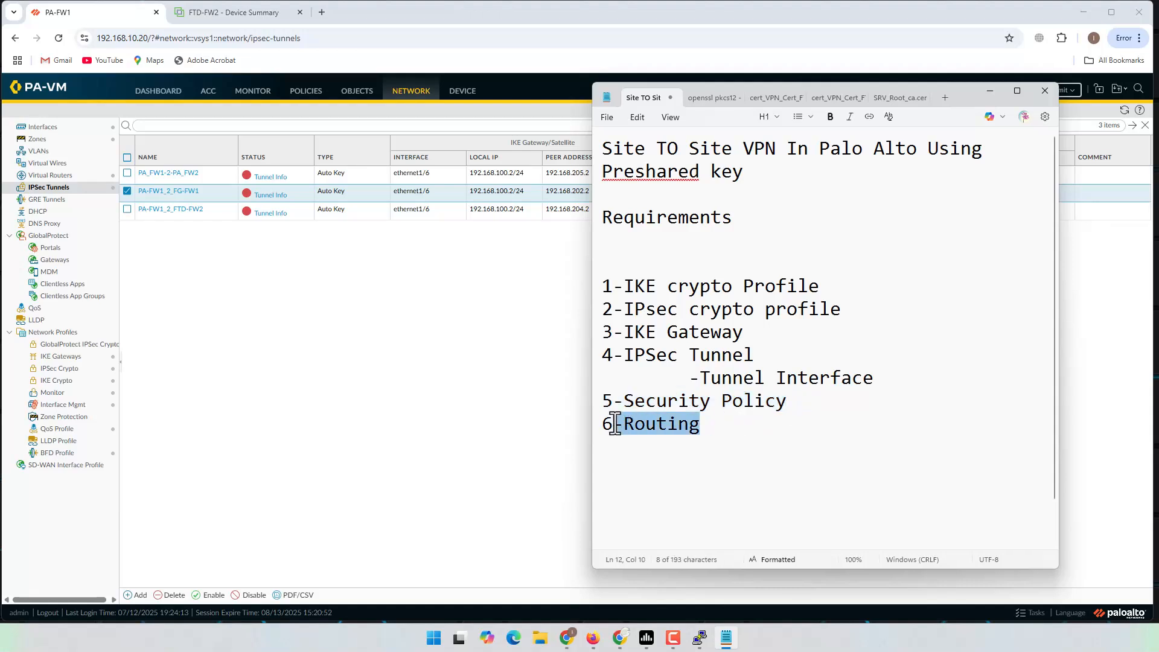
left_click(314, 404)
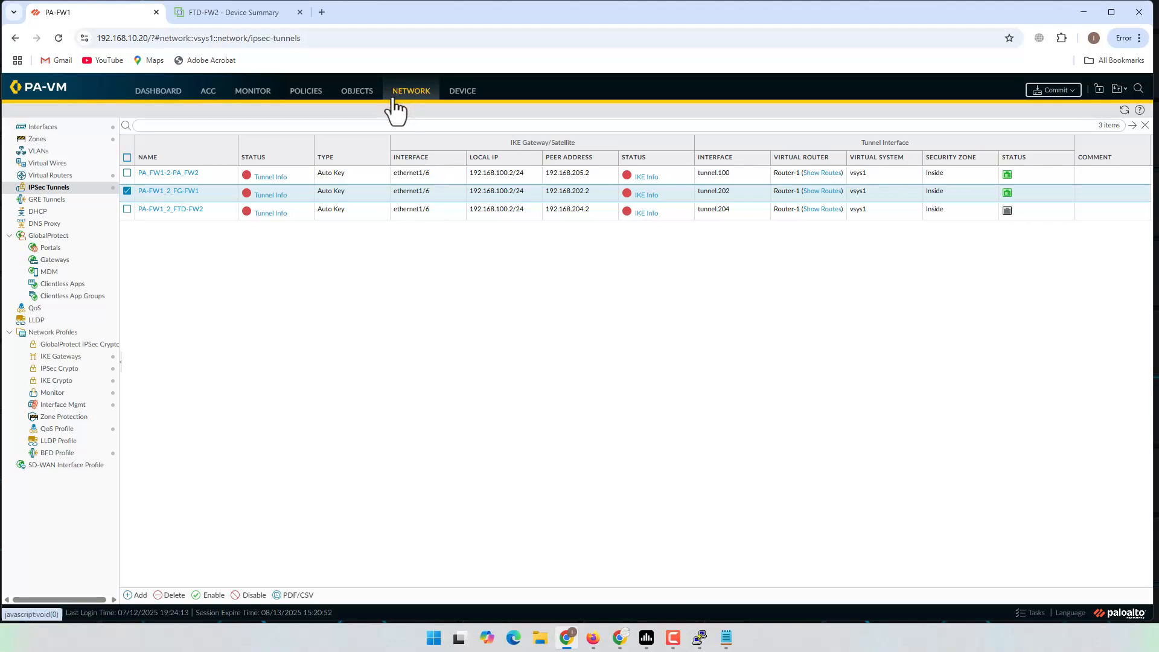
left_click(309, 97)
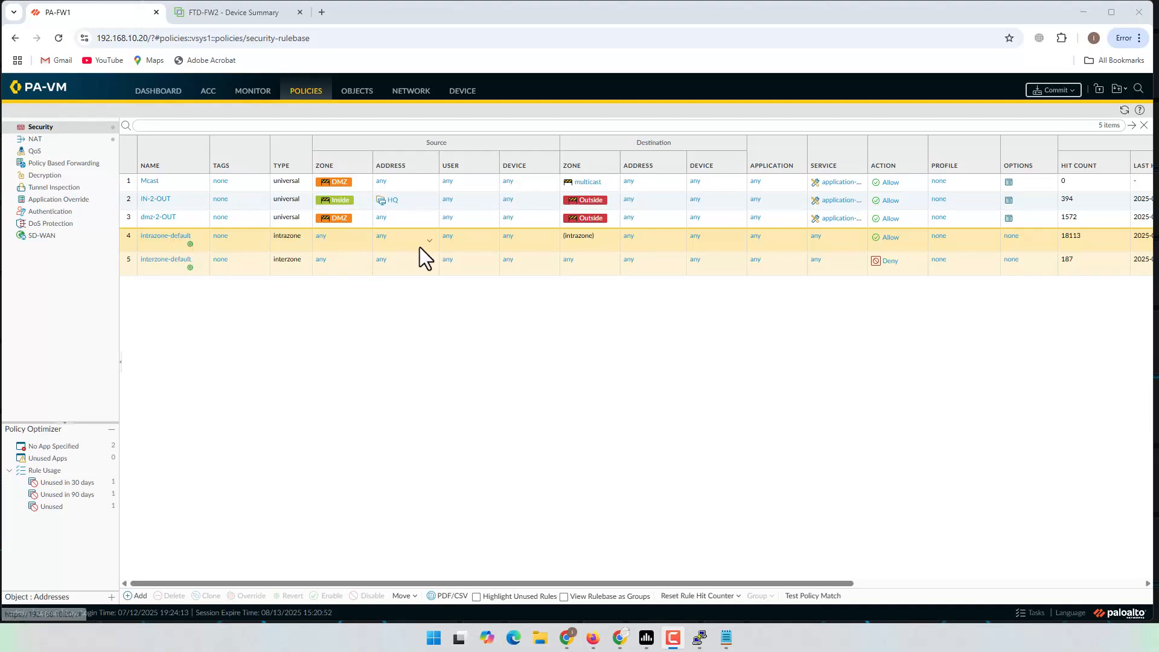
Step: Leave the policy rules and open Network > Virtual Routers
left_click(904, 239)
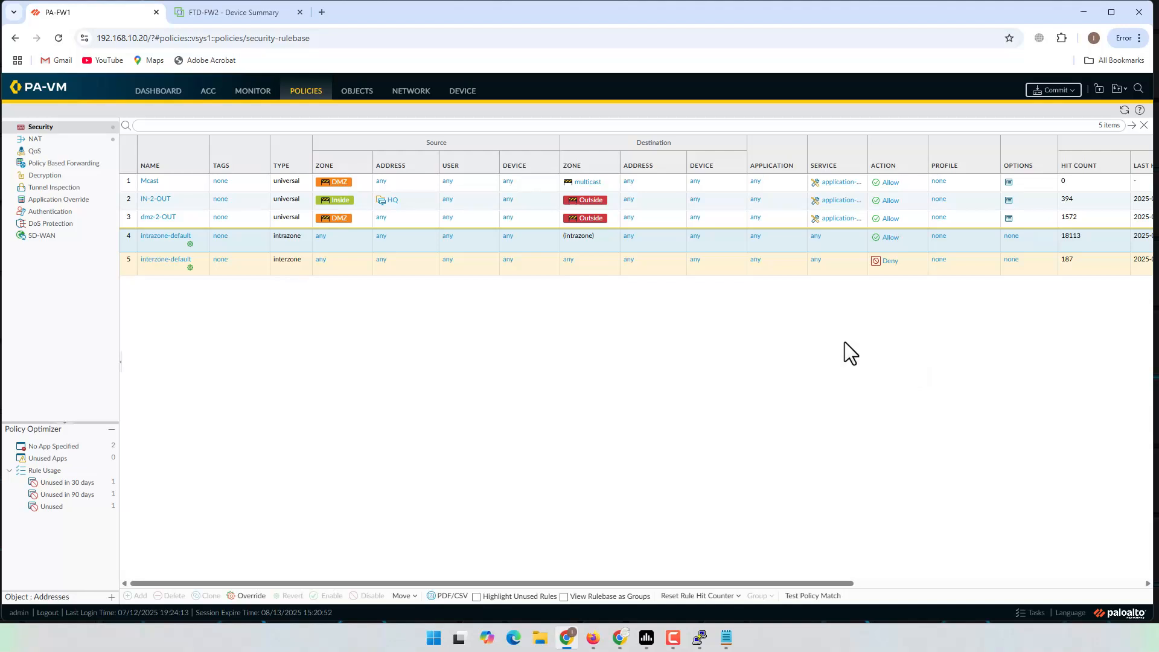
left_click(408, 92)
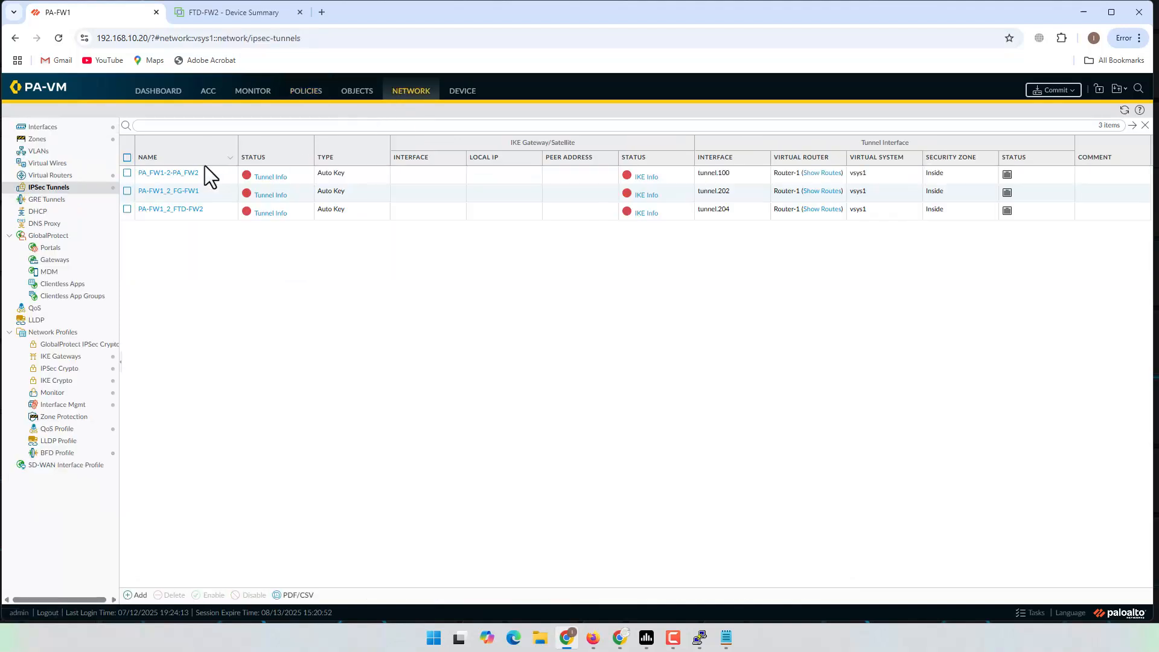
left_click(50, 175)
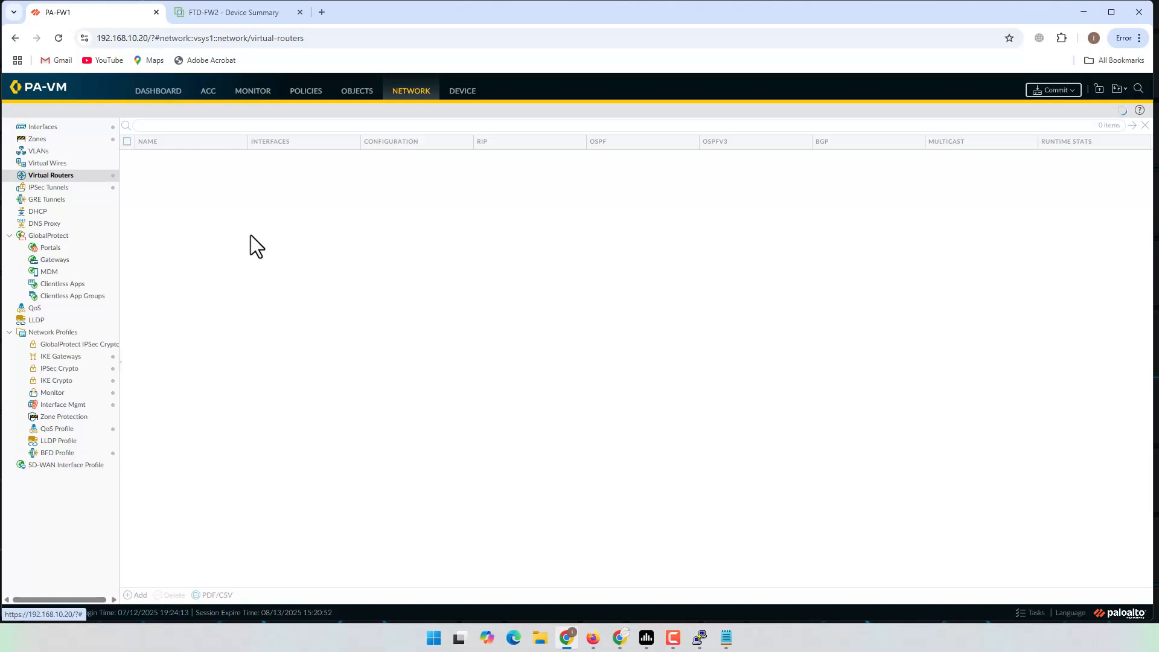
Step: Start a new static route FTD_Site on Router-1 and enter its destination
left_click(153, 171)
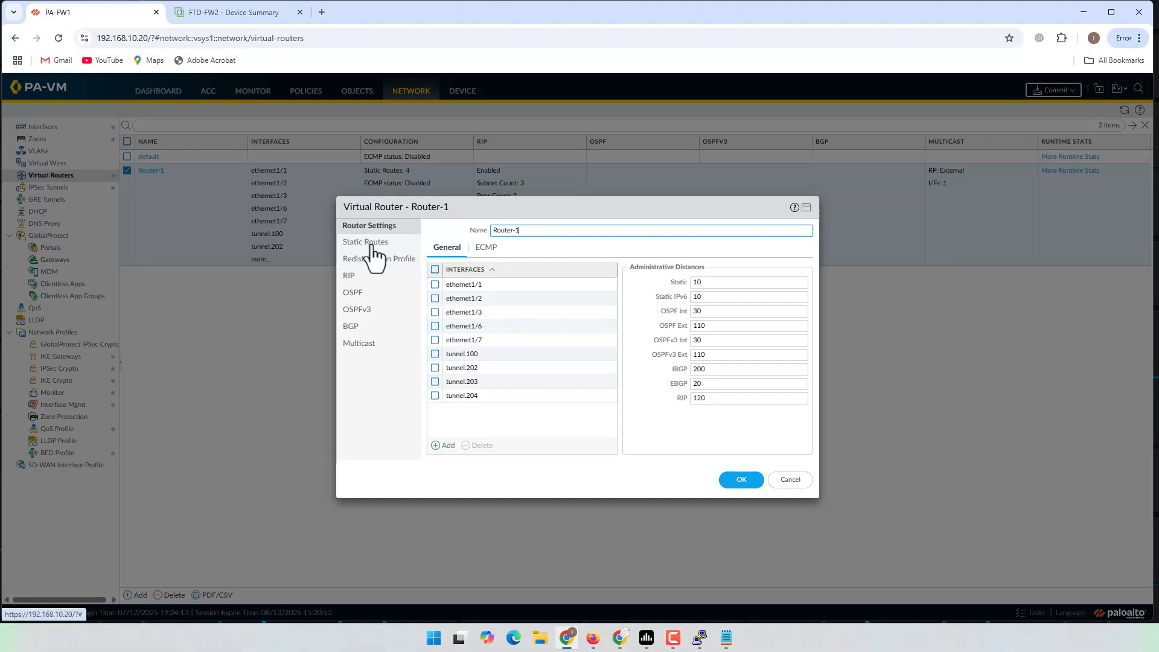
left_click(372, 243)
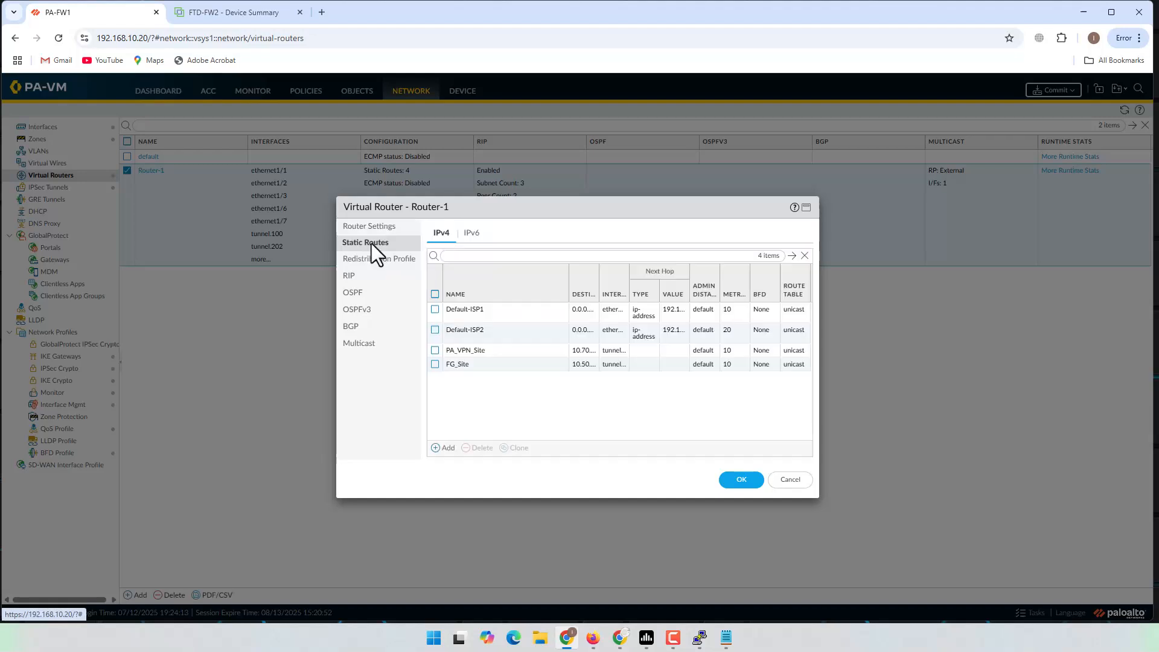
left_click(445, 448)
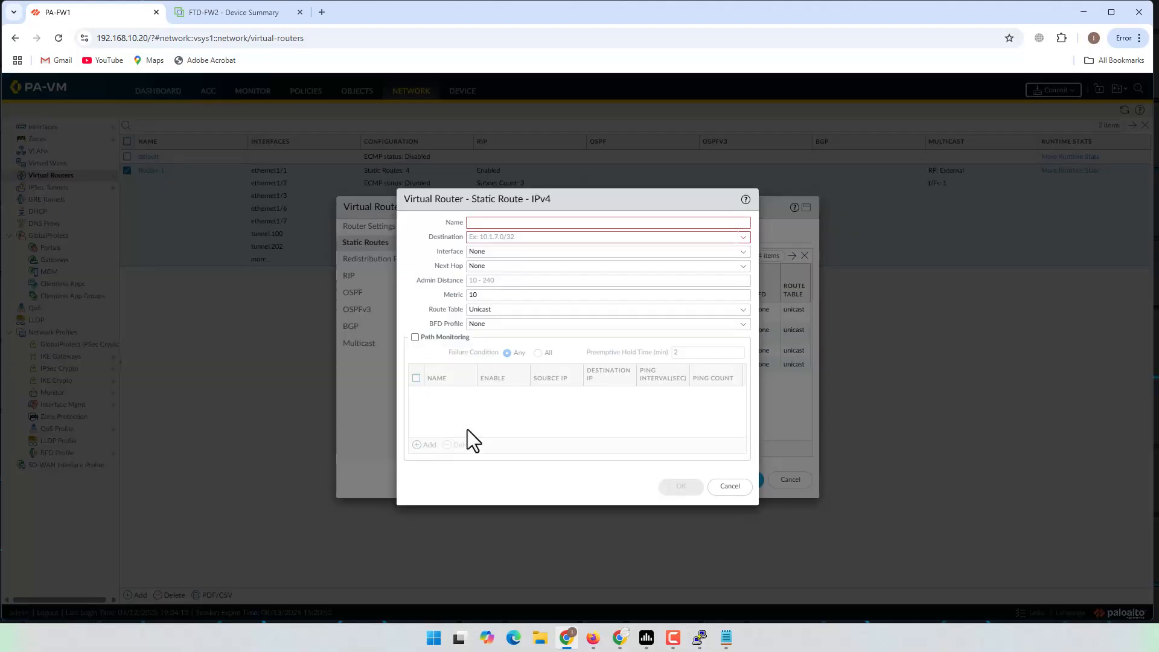
type("FTD_Site")
left_click(544, 235)
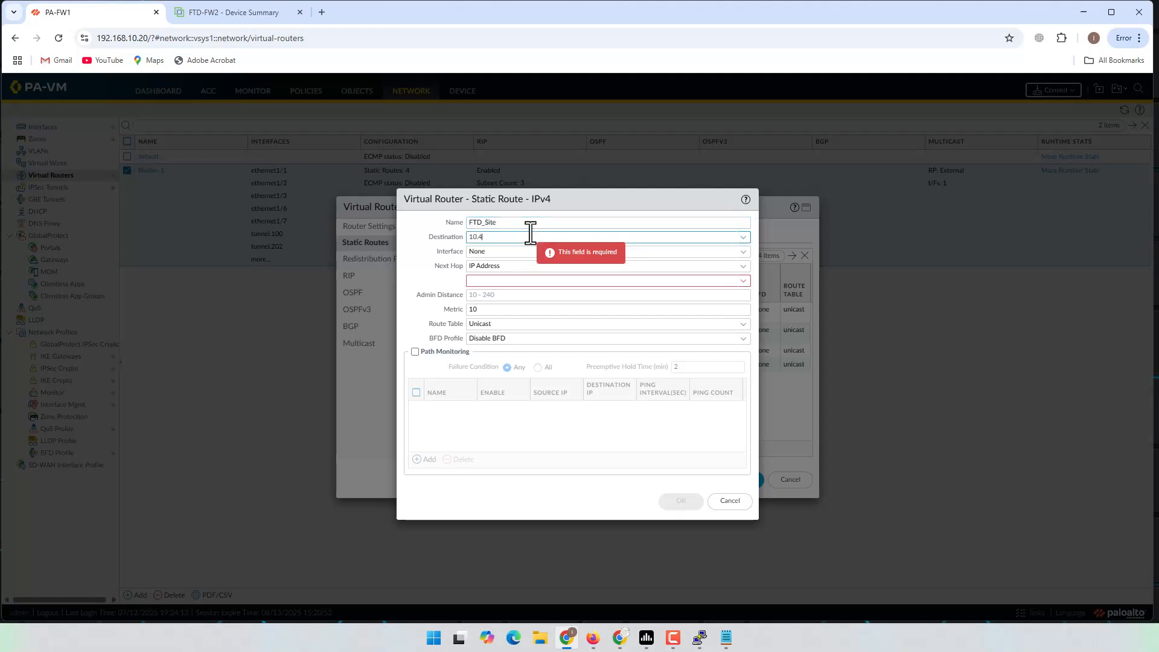
type("10.40.0.0.24")
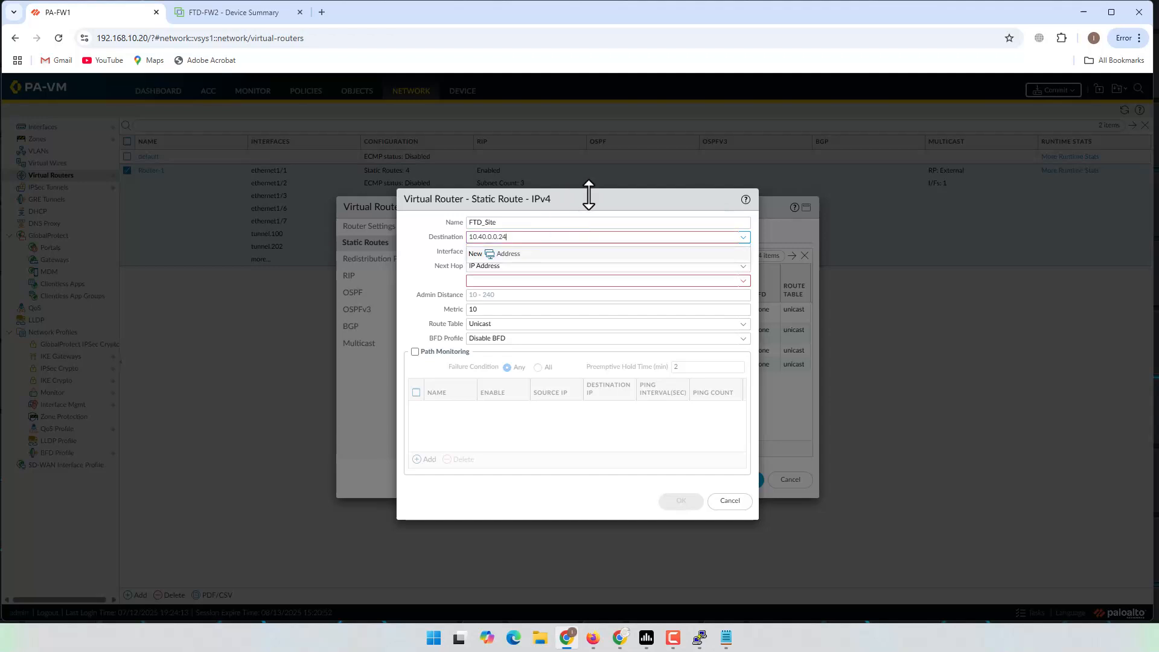
left_click(603, 205)
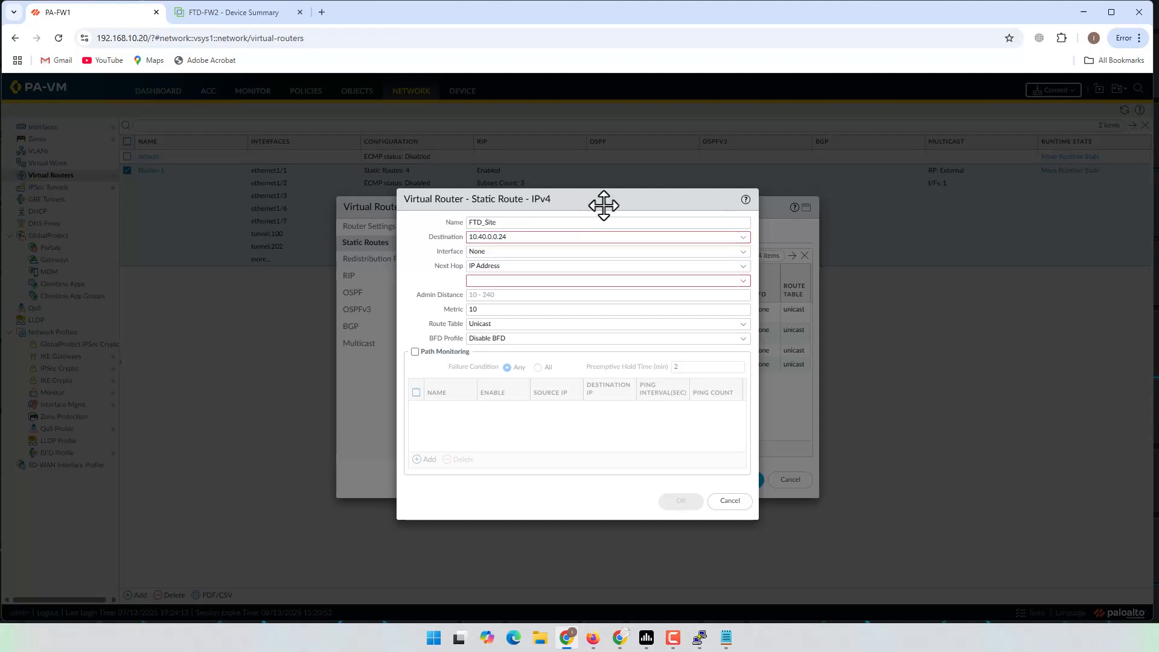
left_click(540, 238)
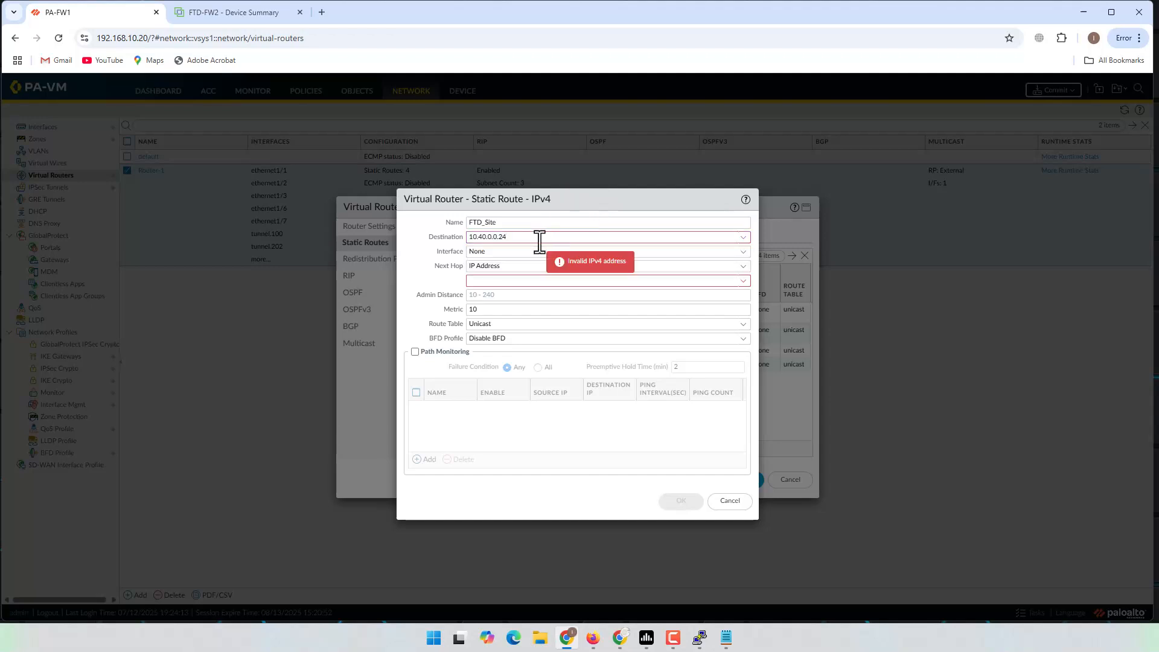
Step: Route it via tunnel.204 with no next hop, fix destination to 10.40.0.0/24, and save
left_click(742, 252)
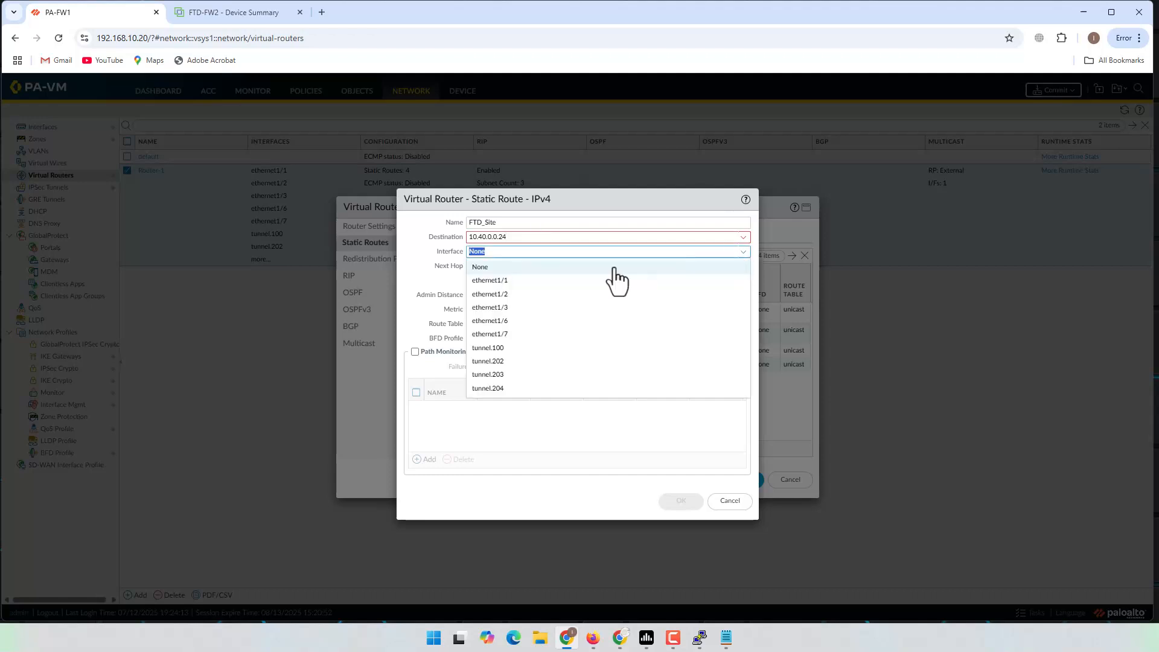
left_click(489, 388)
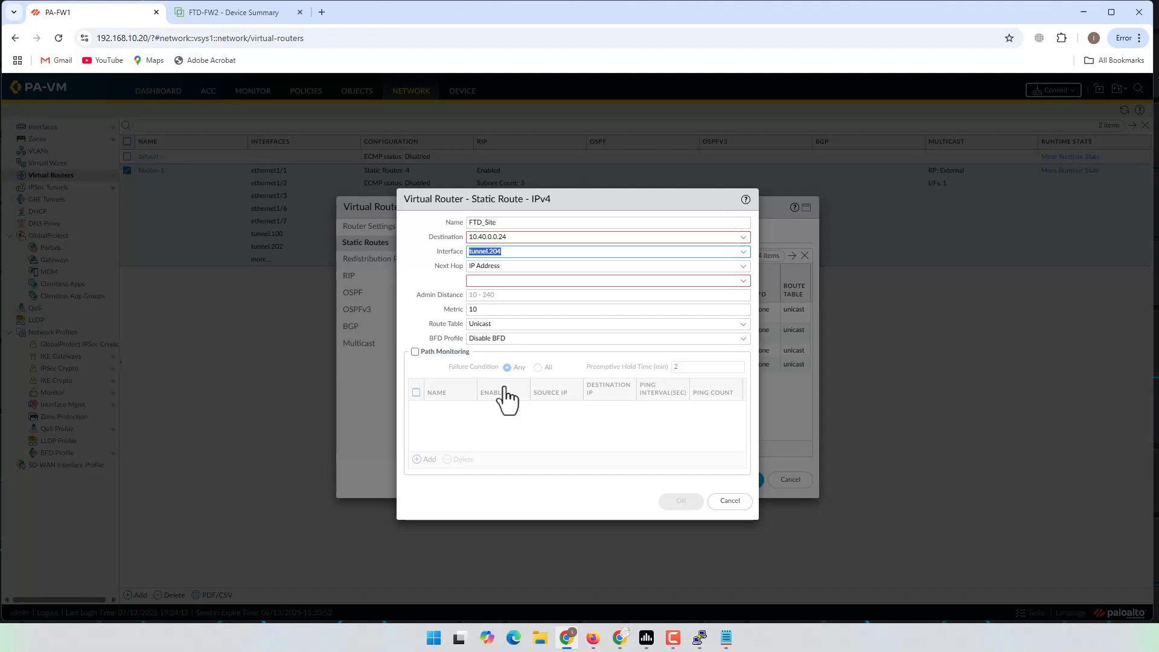
left_click(529, 266)
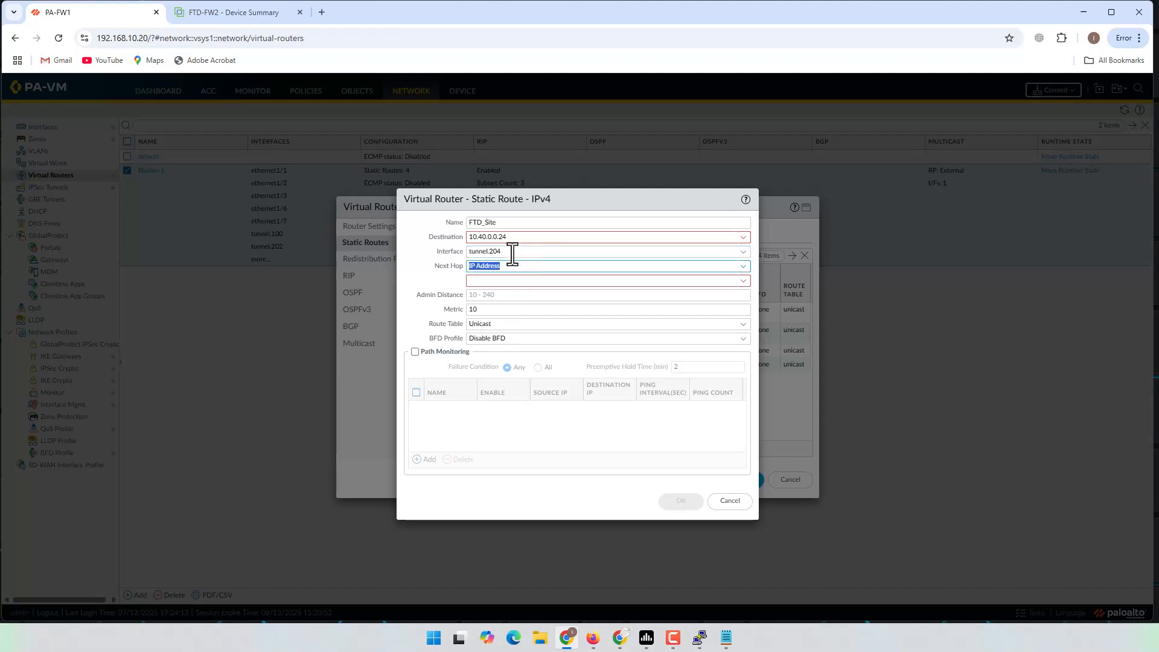
left_click(743, 266)
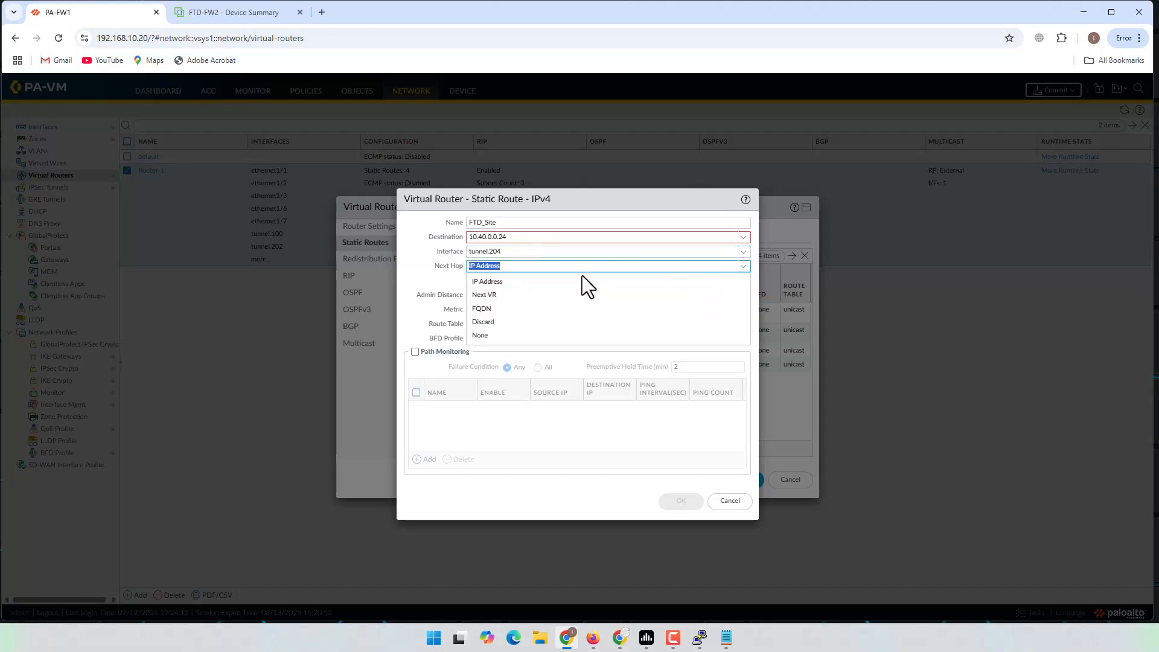
left_click(481, 336)
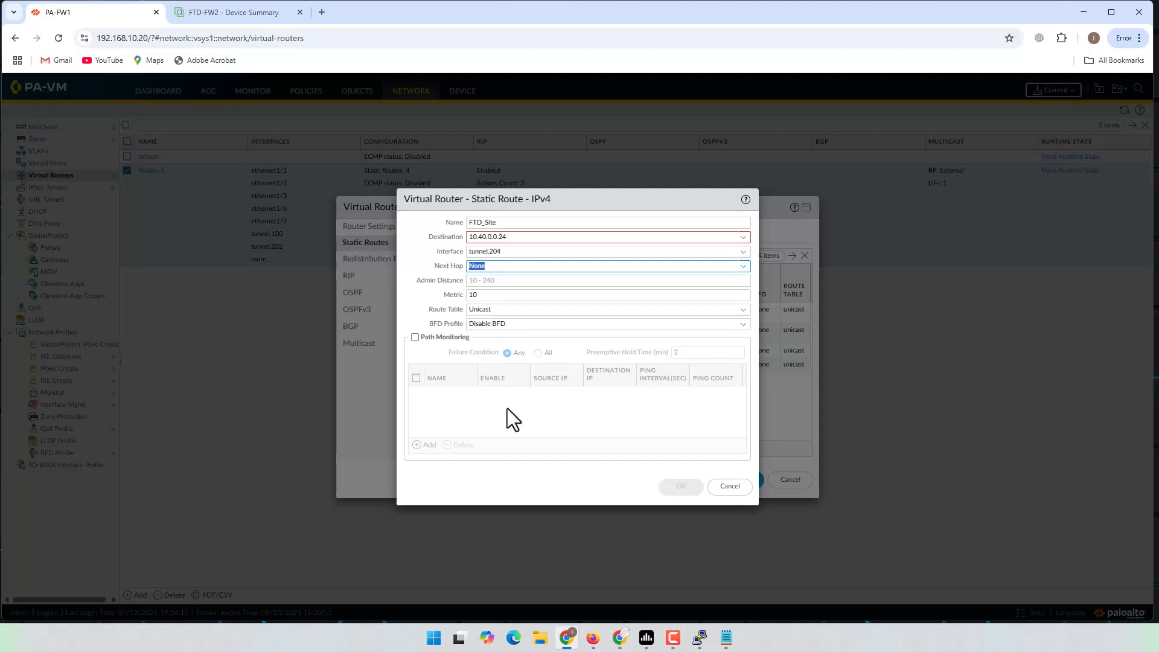
left_click(507, 267)
double_click(534, 236)
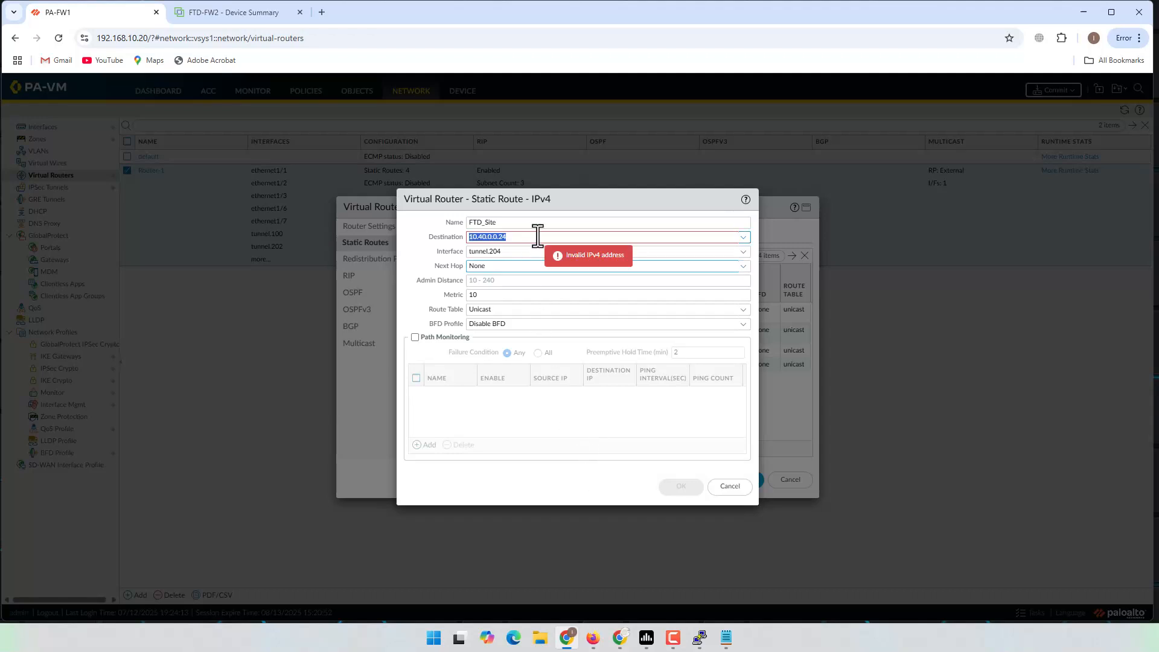
left_click(501, 236)
type("/")
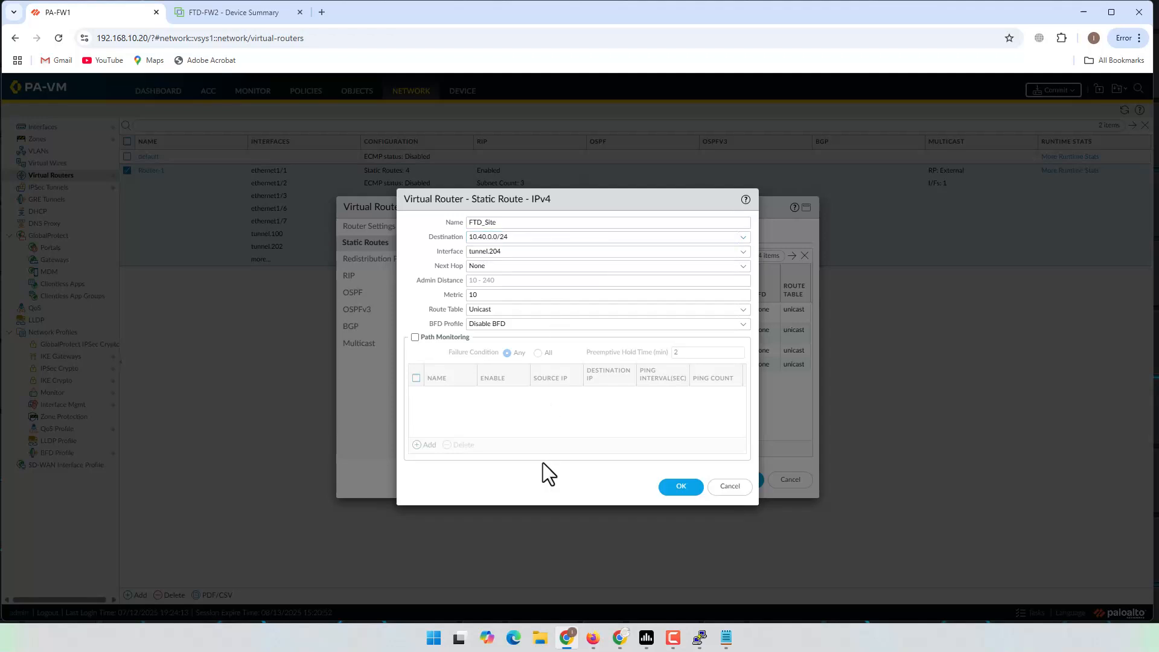
left_click(677, 489)
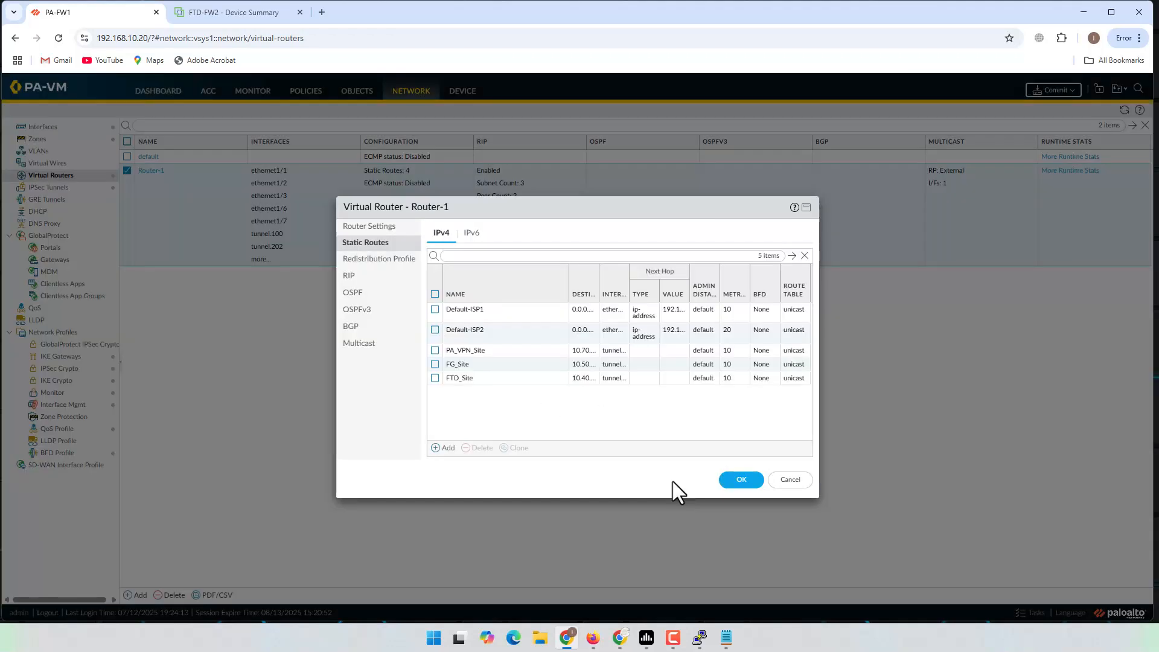
left_click(733, 481)
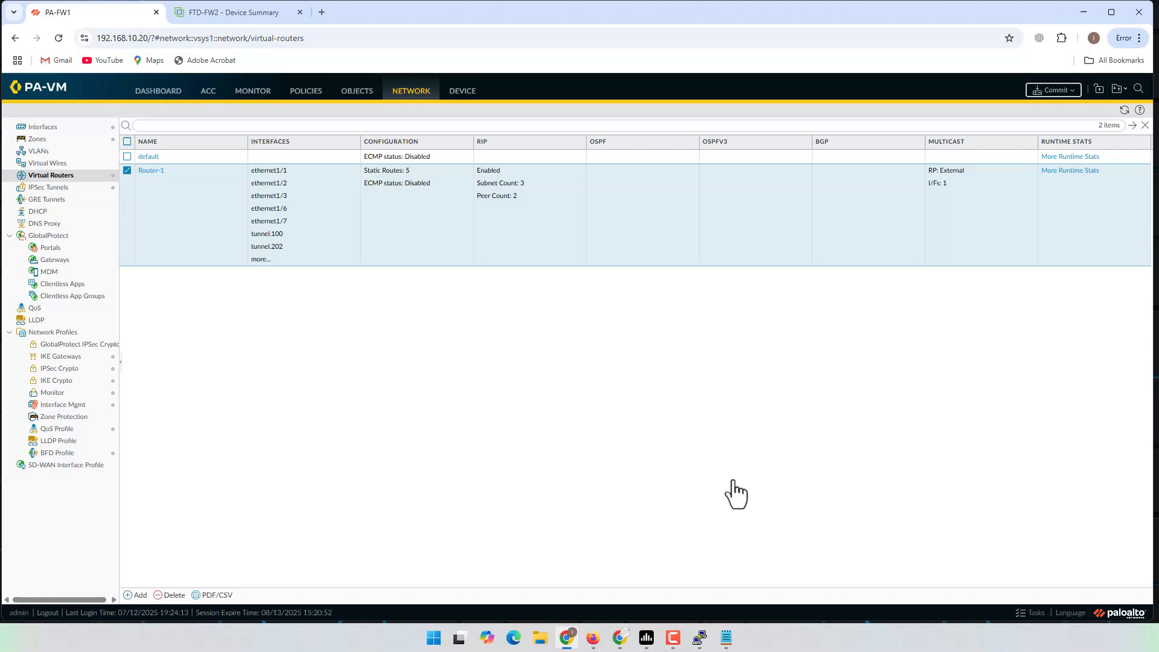
Step: Review the VPN notes, then commit all pending PA-VM changes
left_click(726, 637)
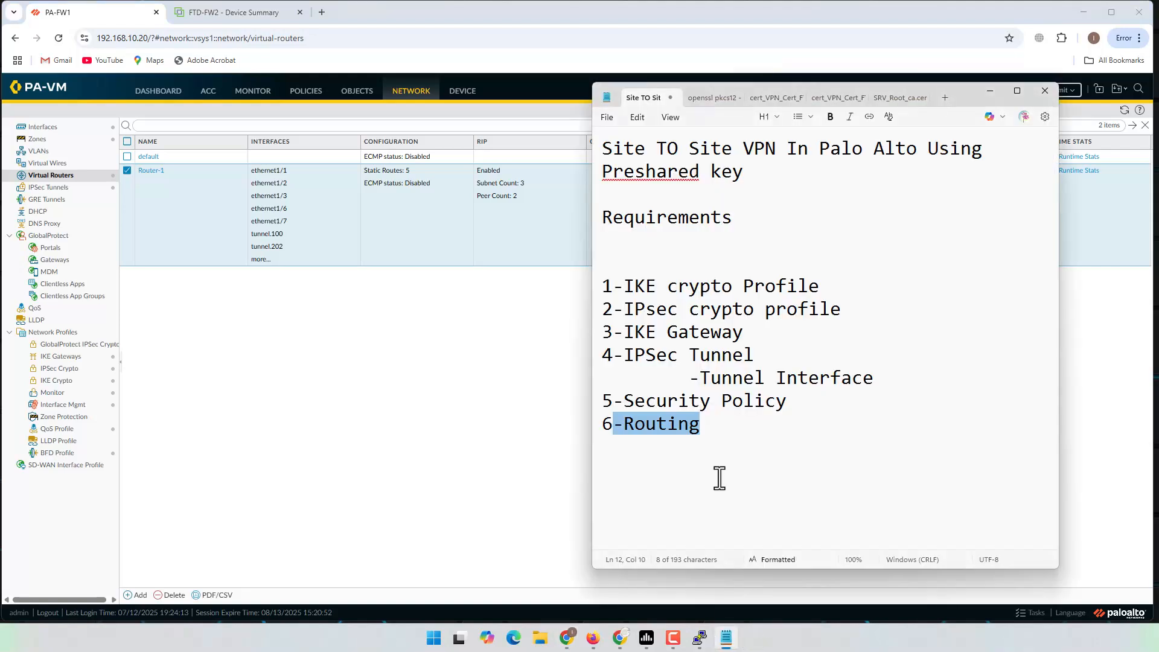
left_click(721, 433)
left_click(491, 421)
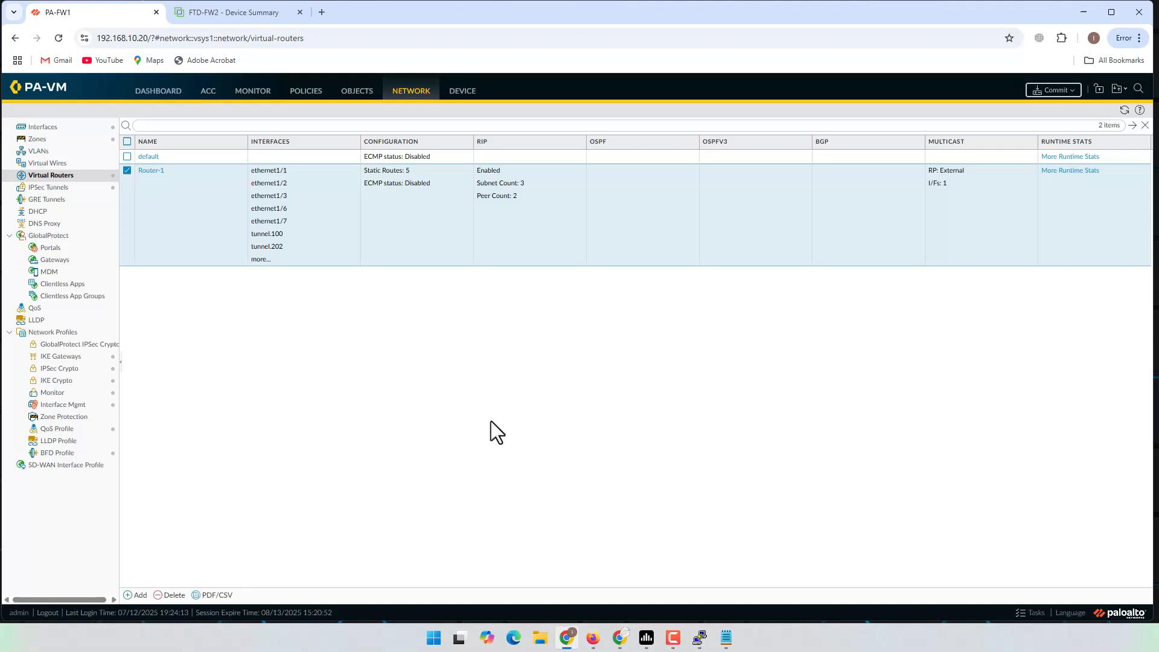
left_click(1054, 90)
left_click(684, 480)
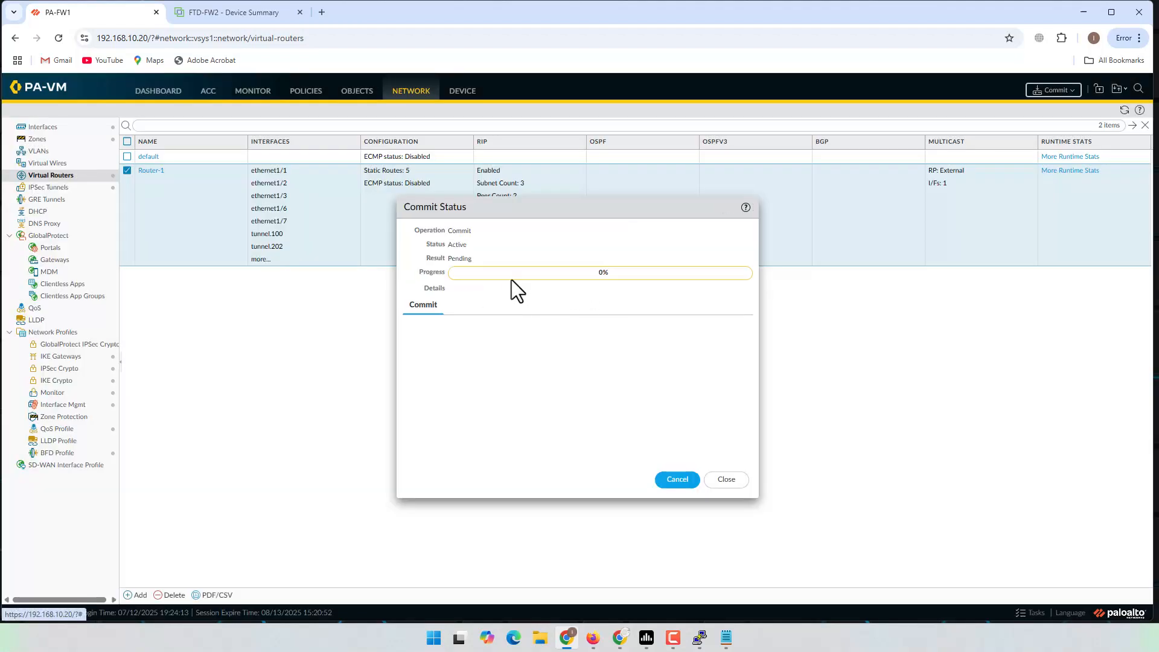
Step: On the FTD-FW2 tab, open Site-to-Site VPN configuration and start a new connection
left_click(230, 13)
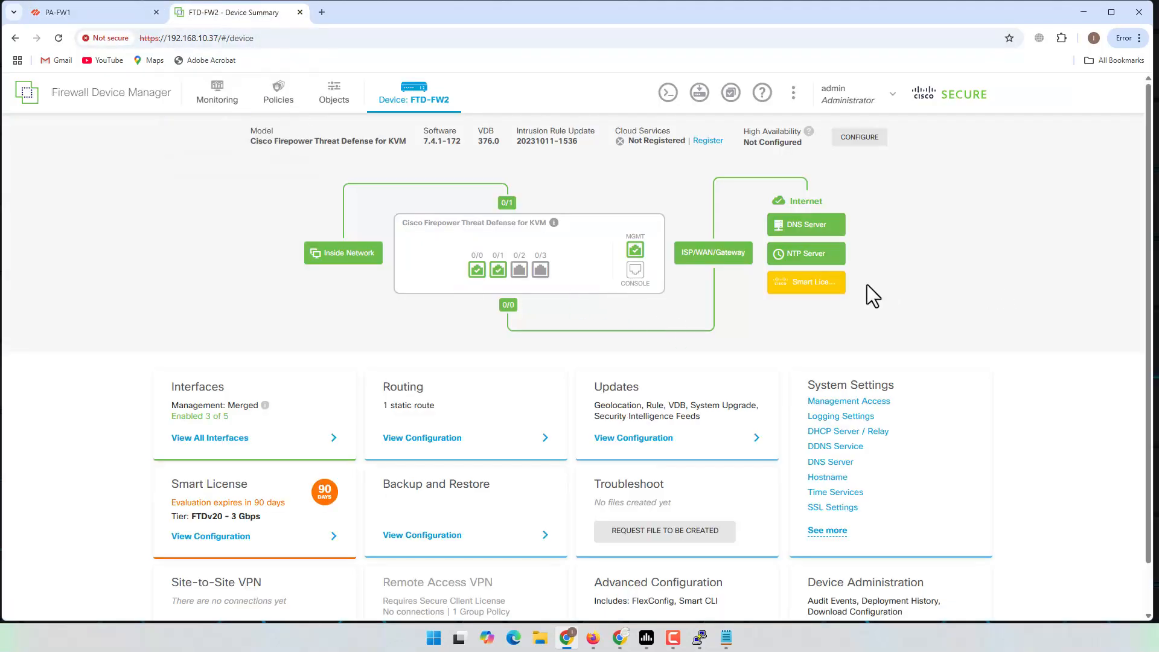
scroll(937, 300, "down", 1)
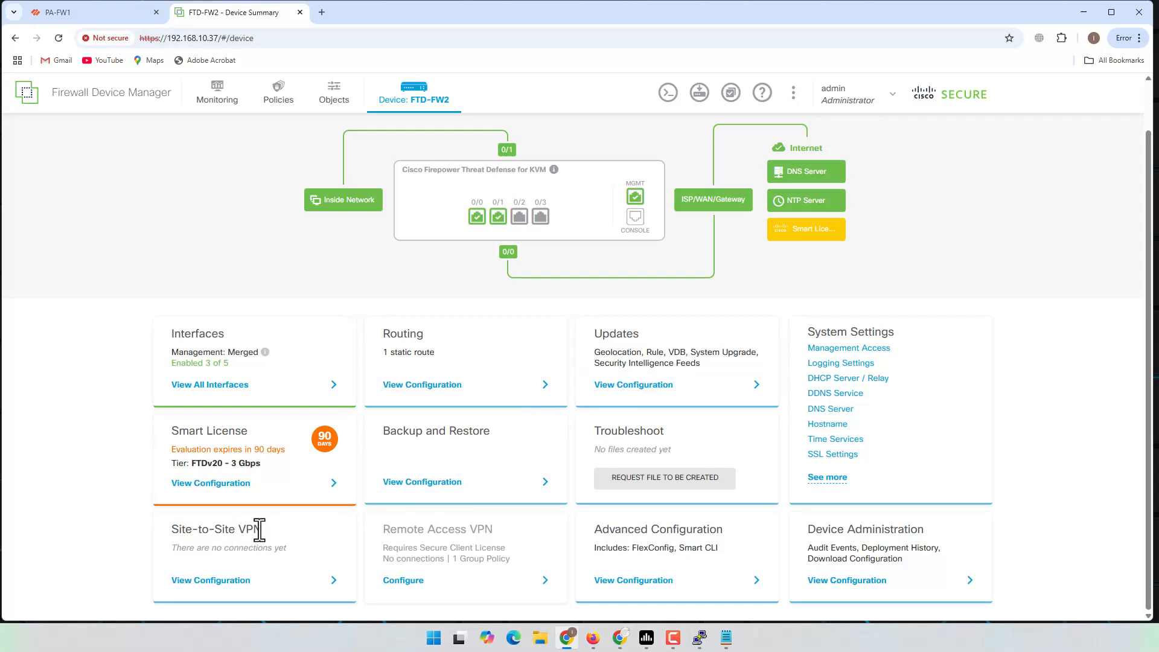
left_click(219, 591)
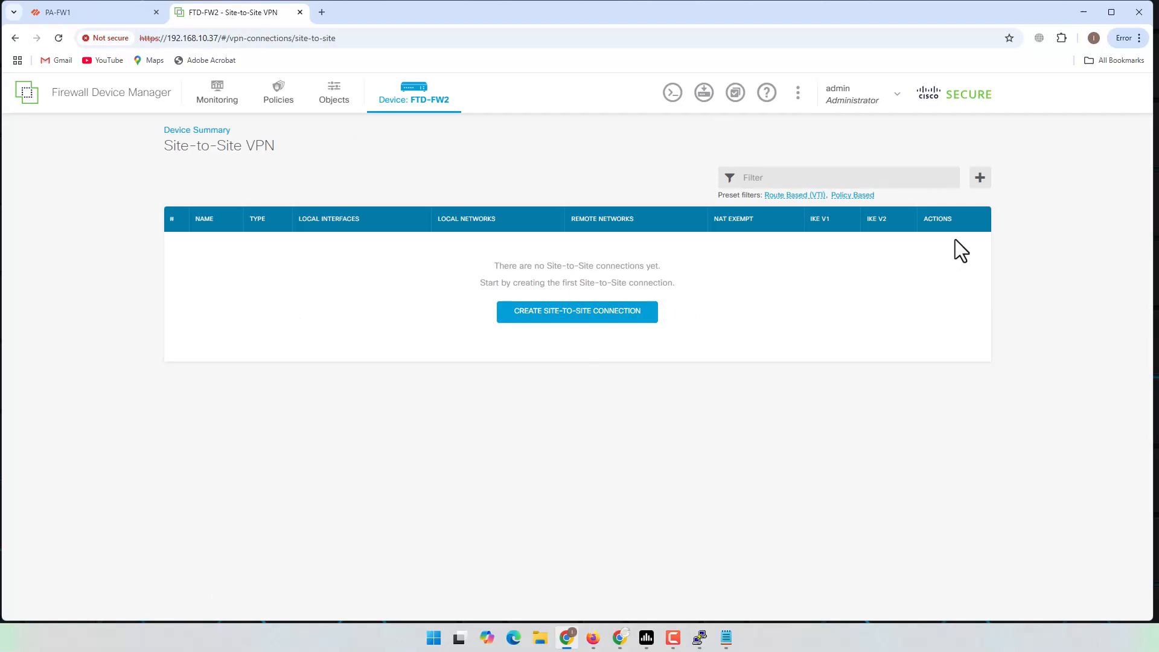
left_click(980, 180)
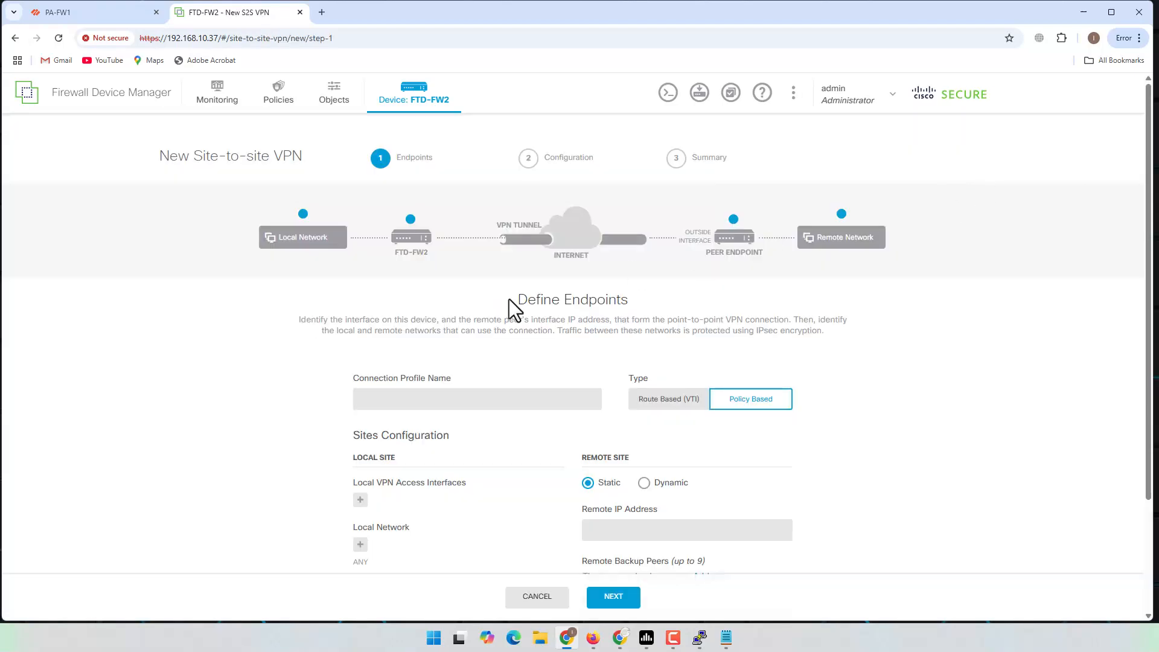
Step: Name the connection profile FTD-FW2_2_PA-FW1
left_click(458, 401)
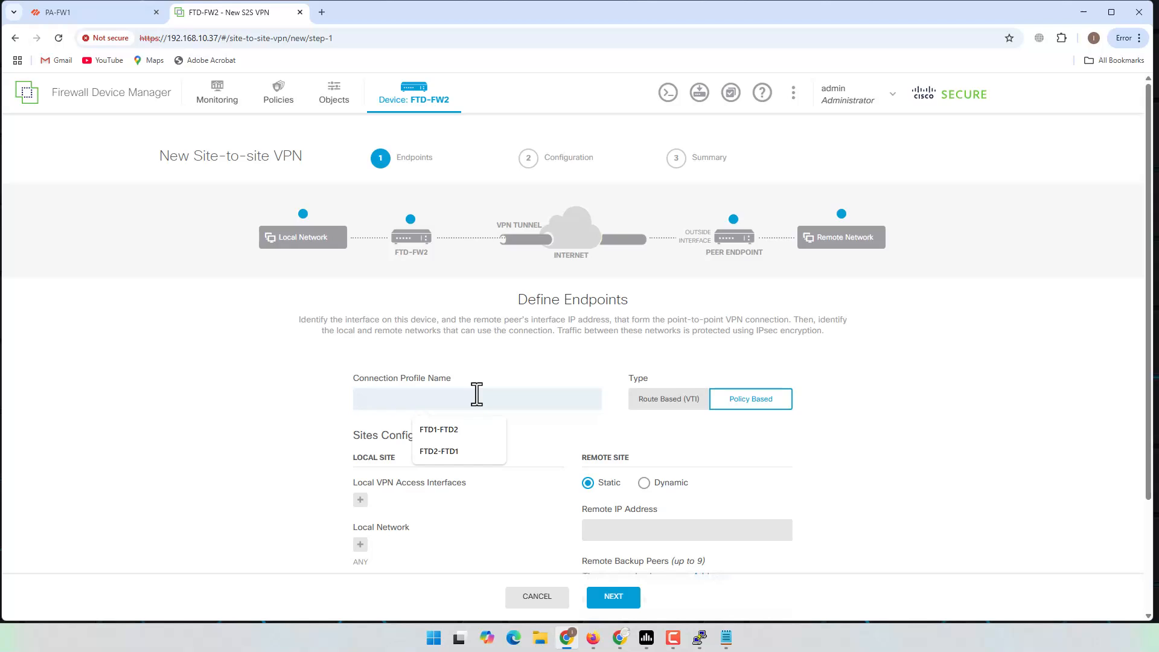
type("FTD-F")
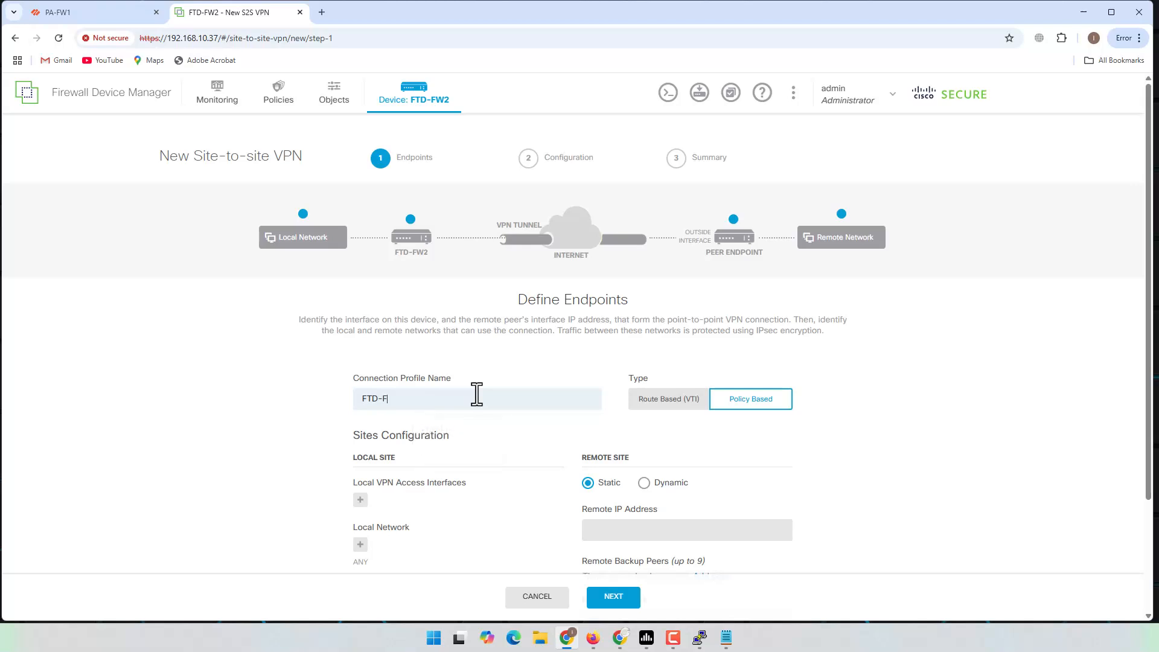
type("W2_2_PA-FW1")
left_click_drag(477, 394, 325, 392)
left_click(557, 357)
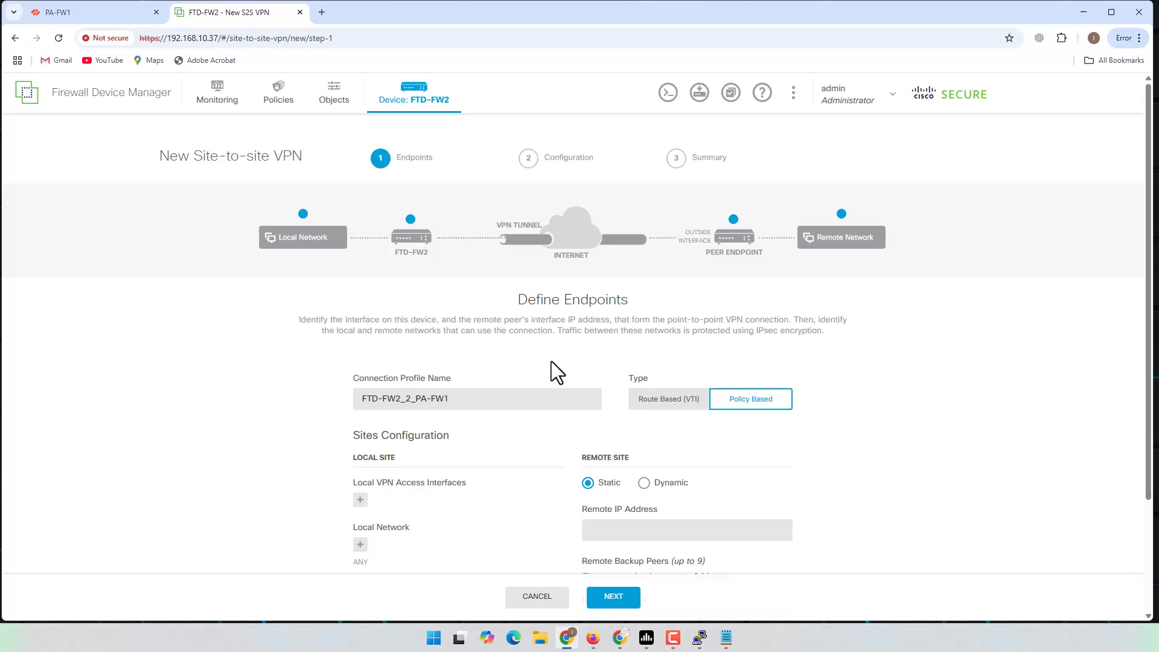
Step: Add outside (GigabitEthernet0/0) as the local VPN access interface
scroll(498, 411, "down", 2)
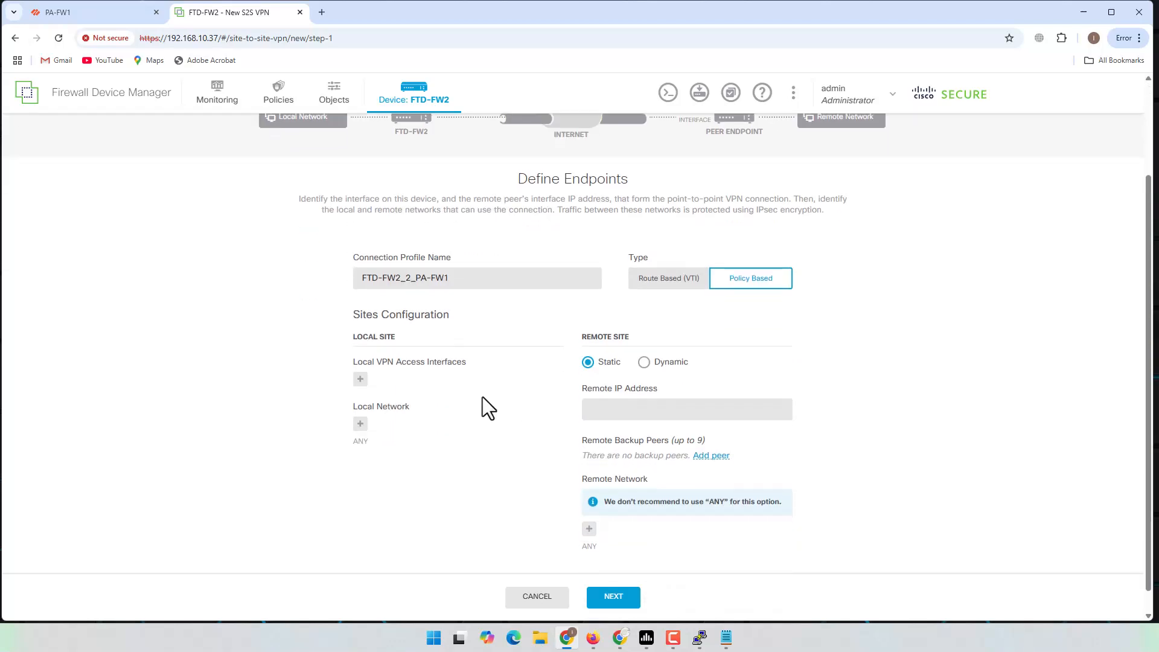
left_click(360, 380)
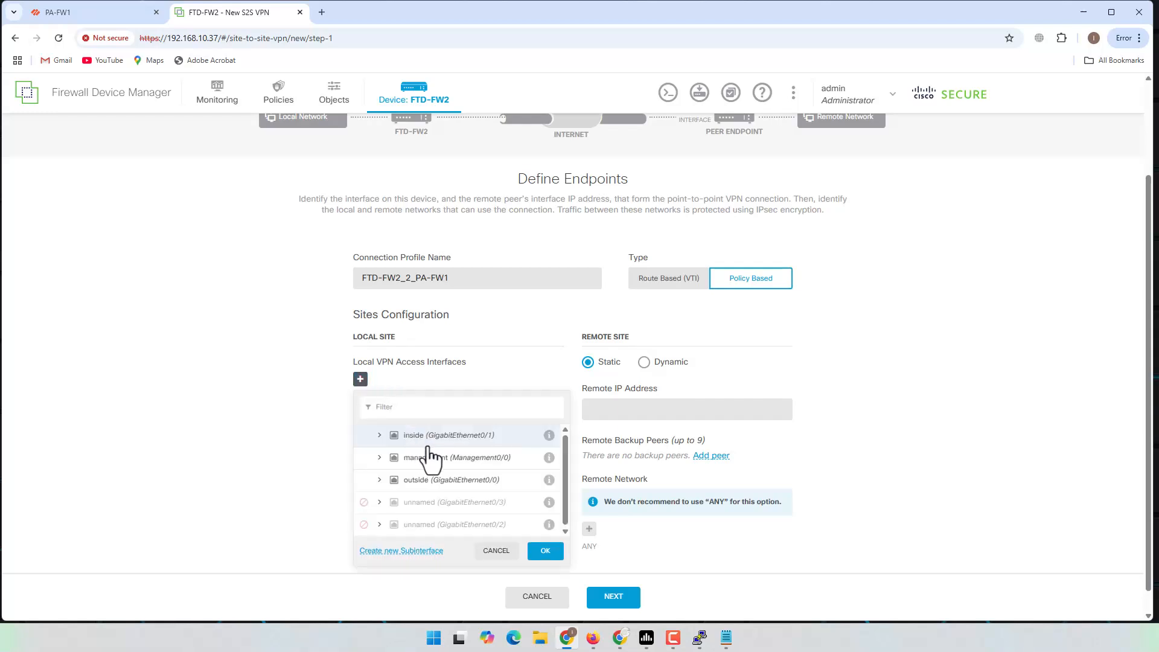
left_click(419, 481)
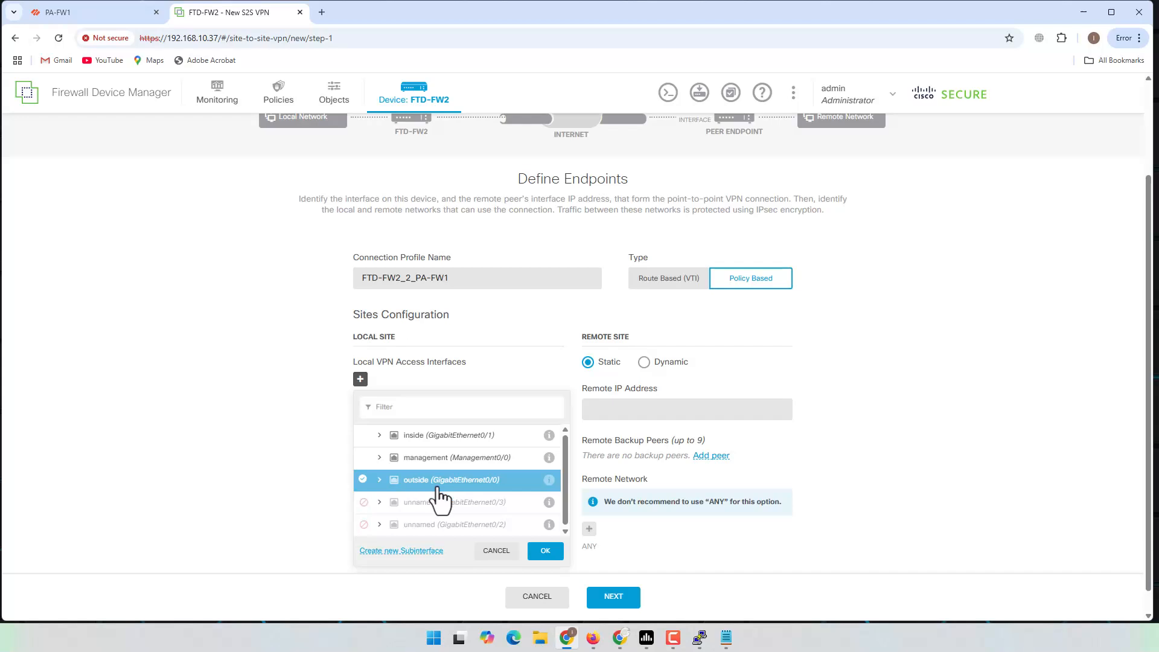
left_click(545, 550)
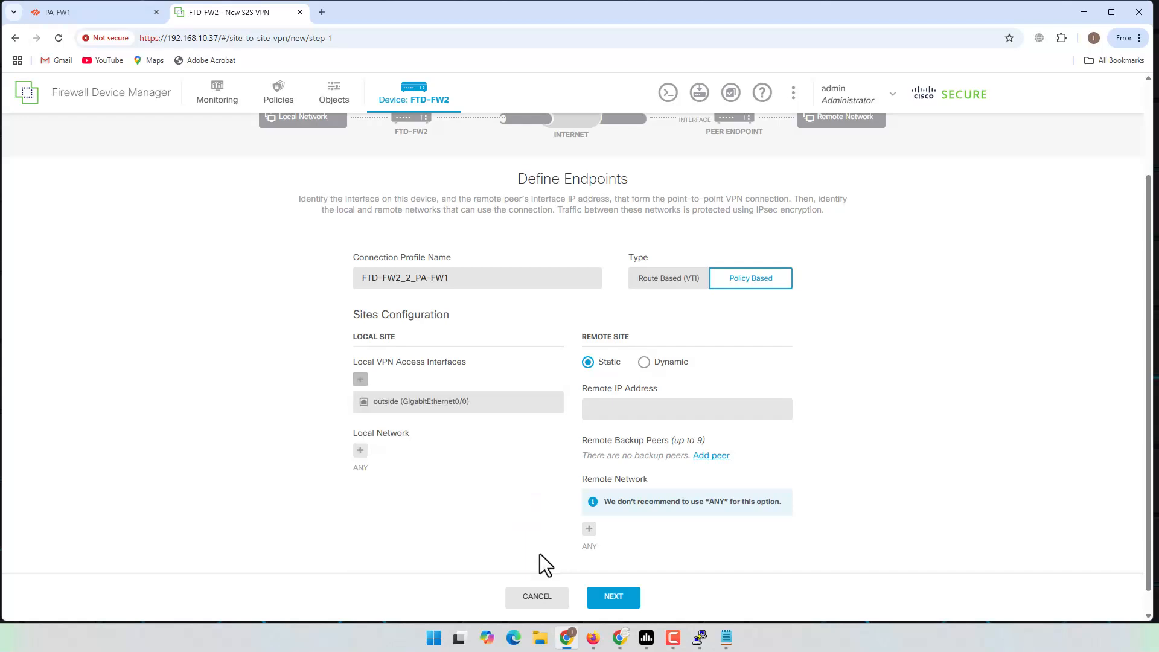
left_click(594, 640)
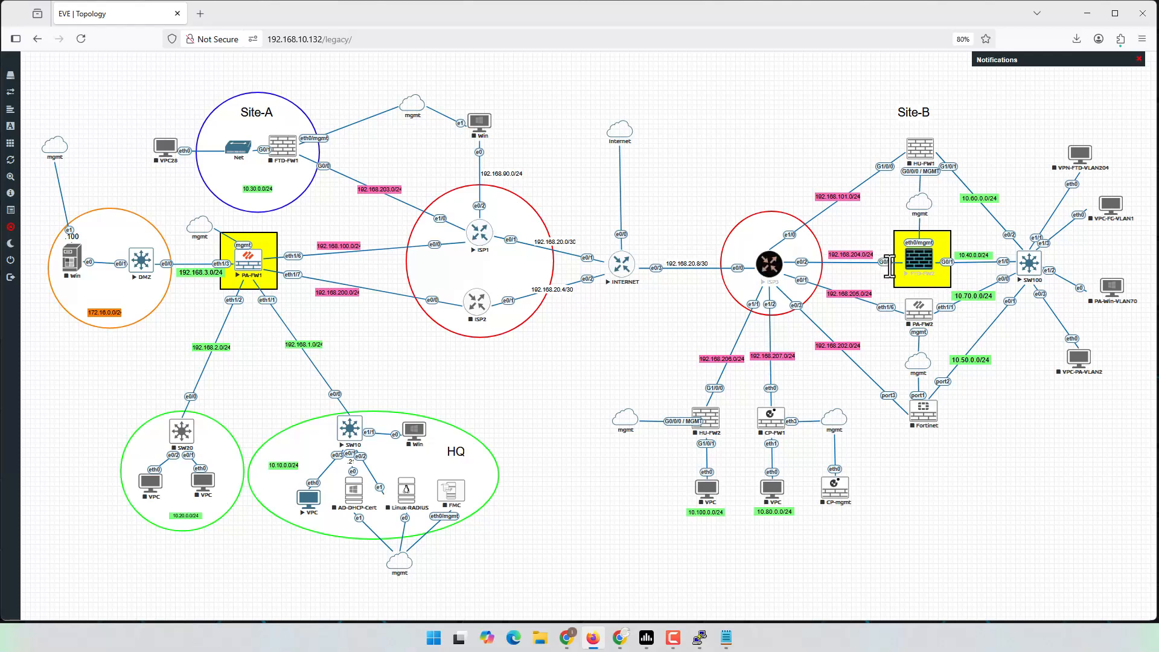
left_click(1088, 17)
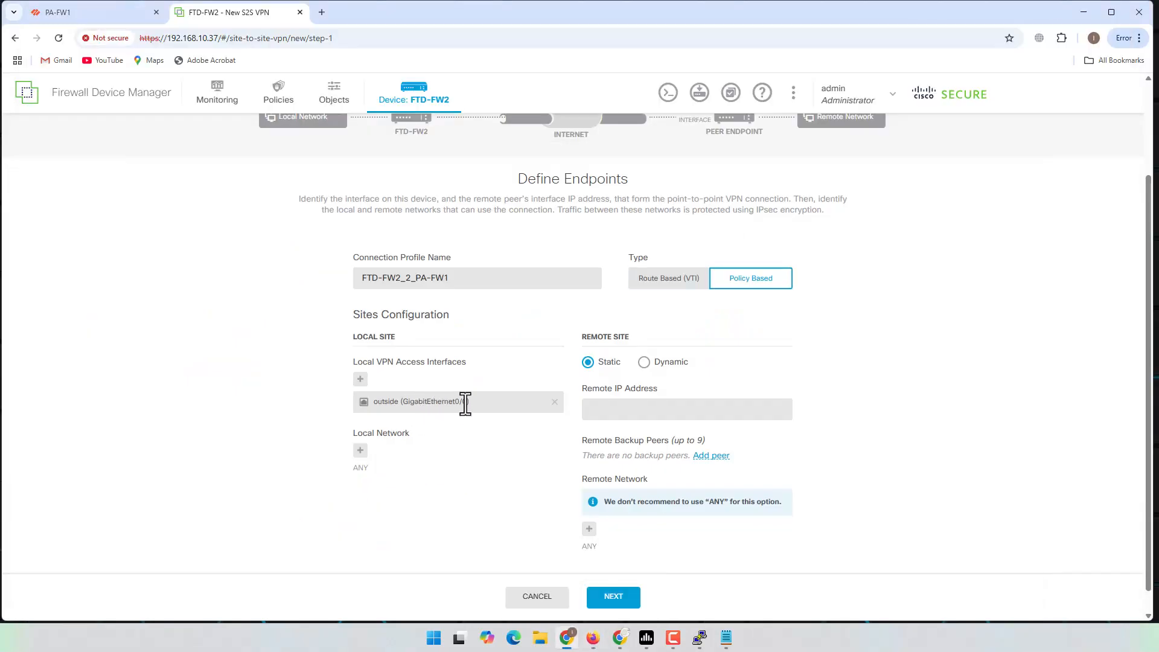
Step: Create network object FTD2_Site (10.40.0.0/24) and select it as the local network
left_click(360, 451)
scroll(444, 513, "down", 5)
left_click(397, 606)
left_click(383, 582)
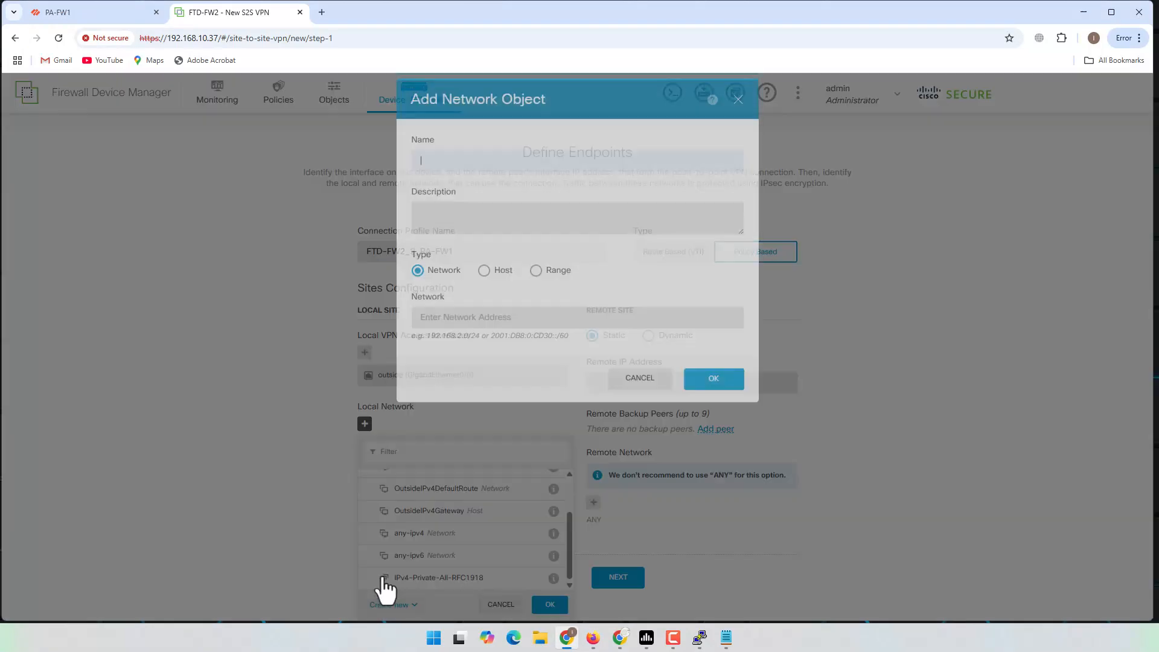
left_click(510, 176)
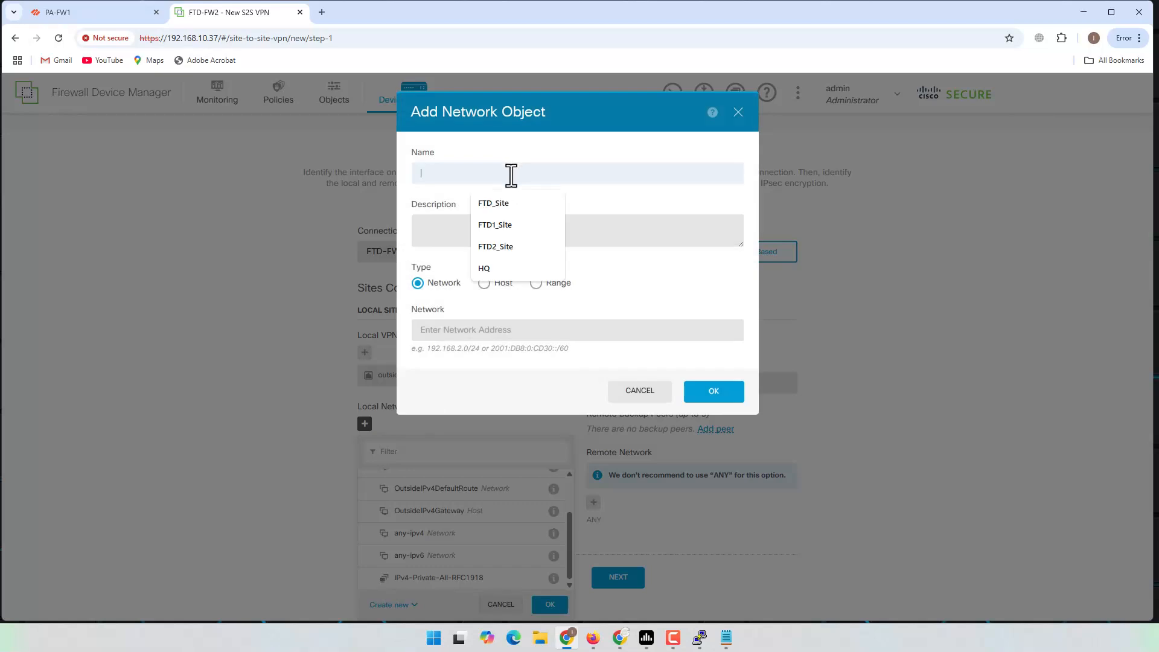
left_click(505, 247)
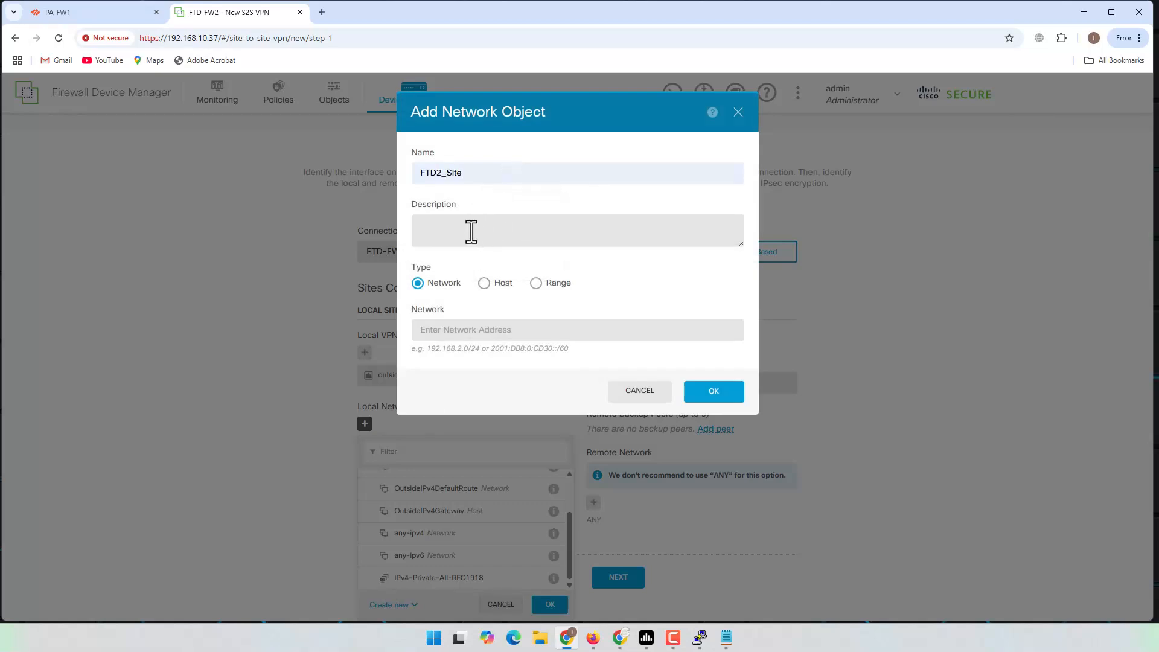
left_click(484, 337)
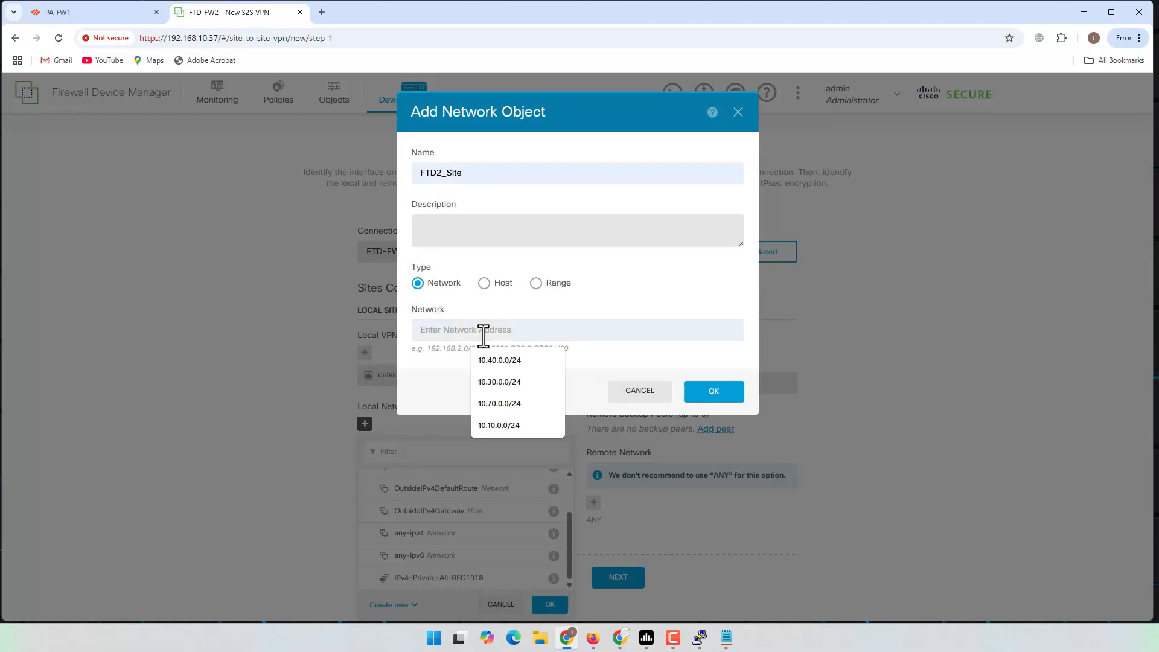
left_click(510, 363)
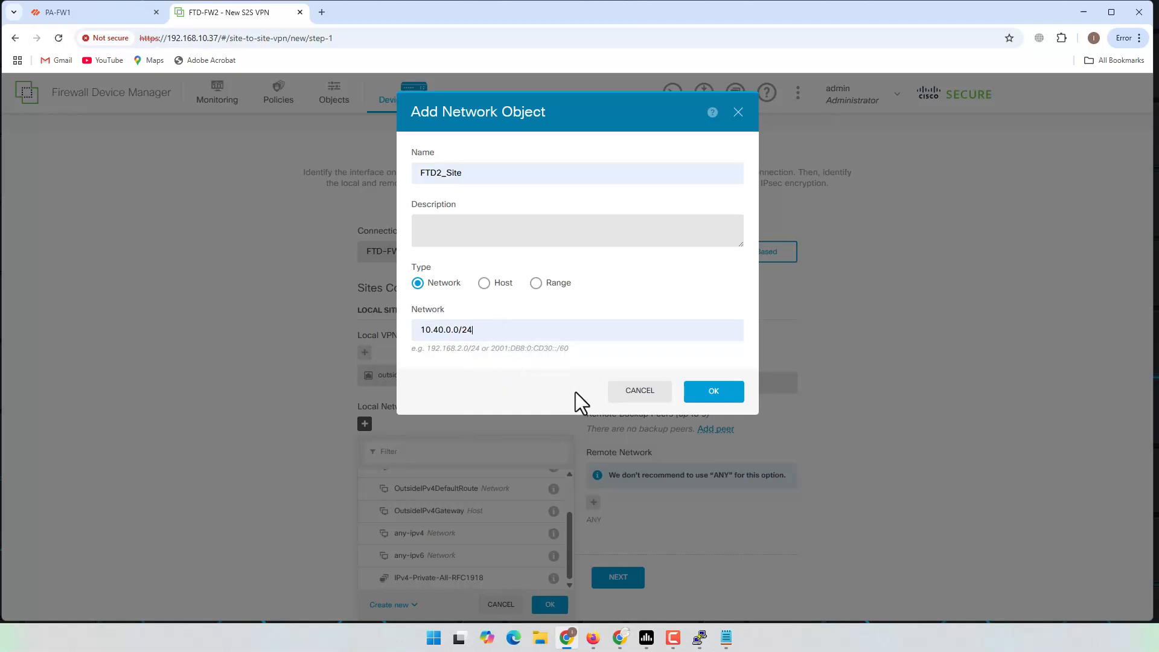
left_click(707, 388)
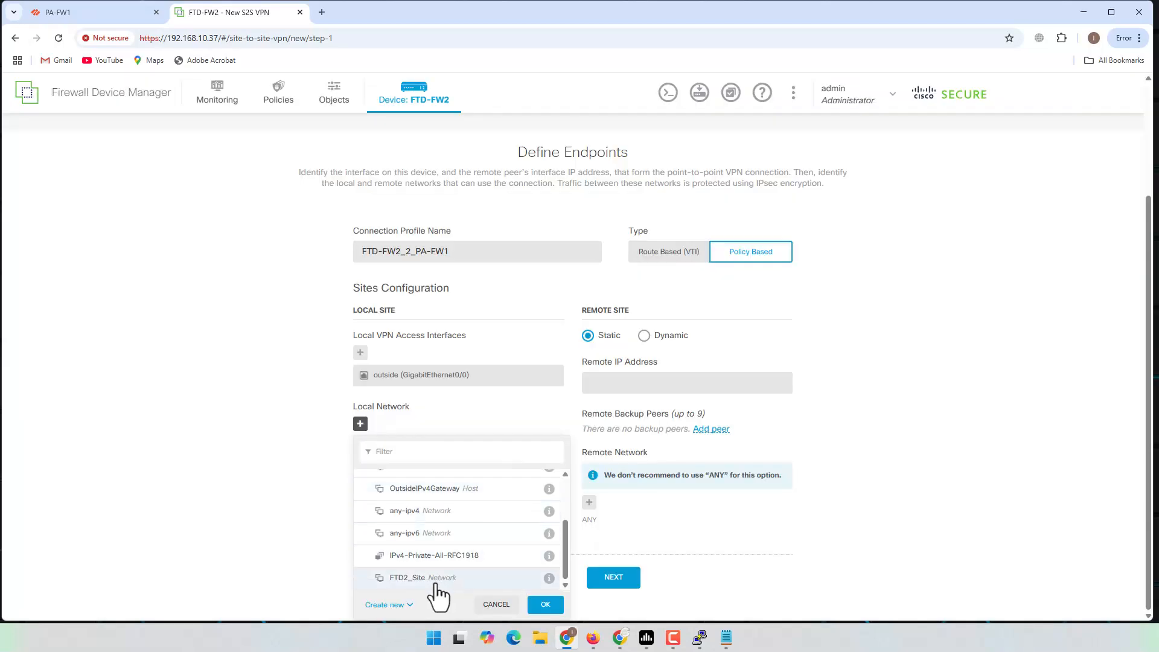
left_click(435, 580)
left_click(543, 604)
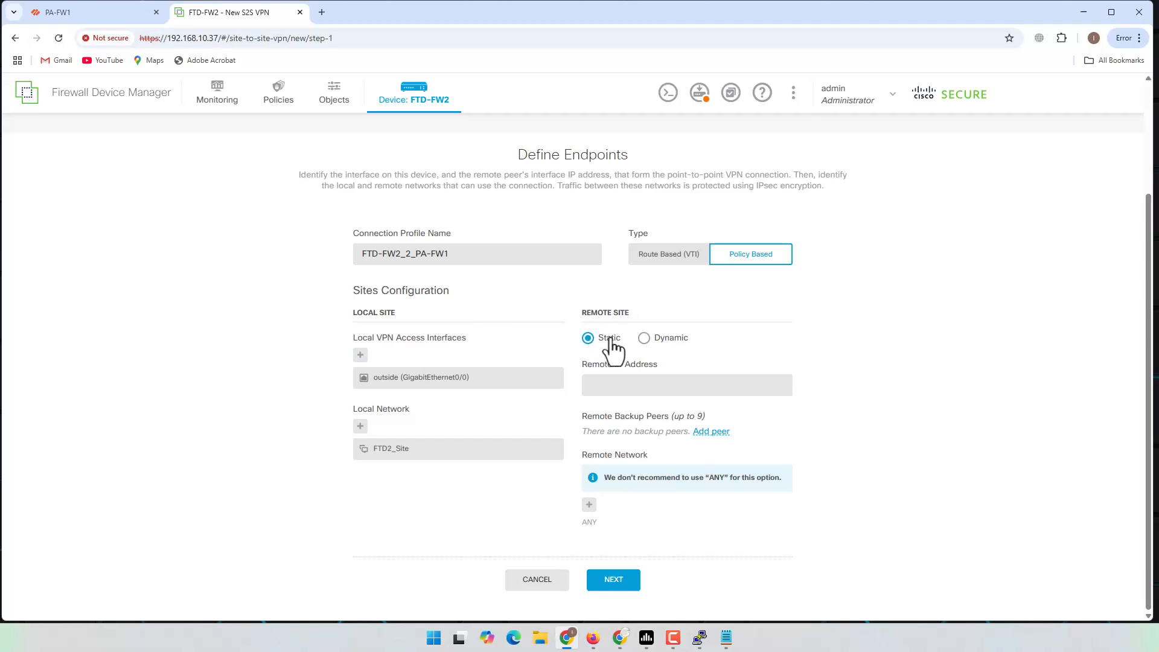
Step: Enter 192.168.100.2 as the static remote peer IP address
left_click(619, 383)
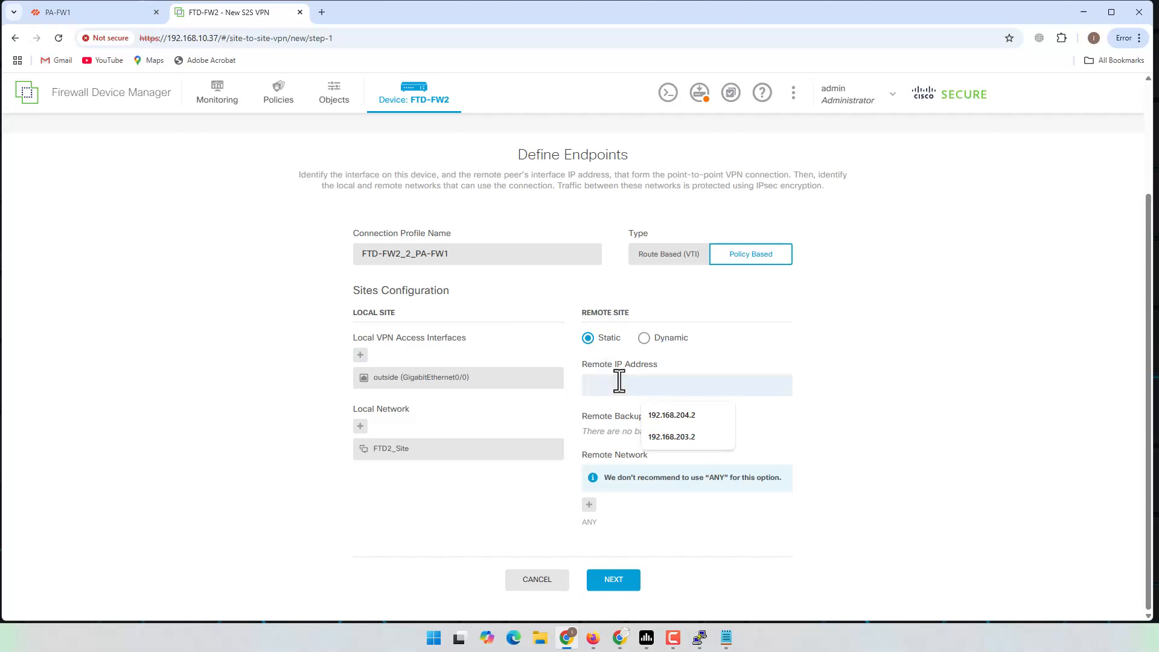
type("192.168.100.2")
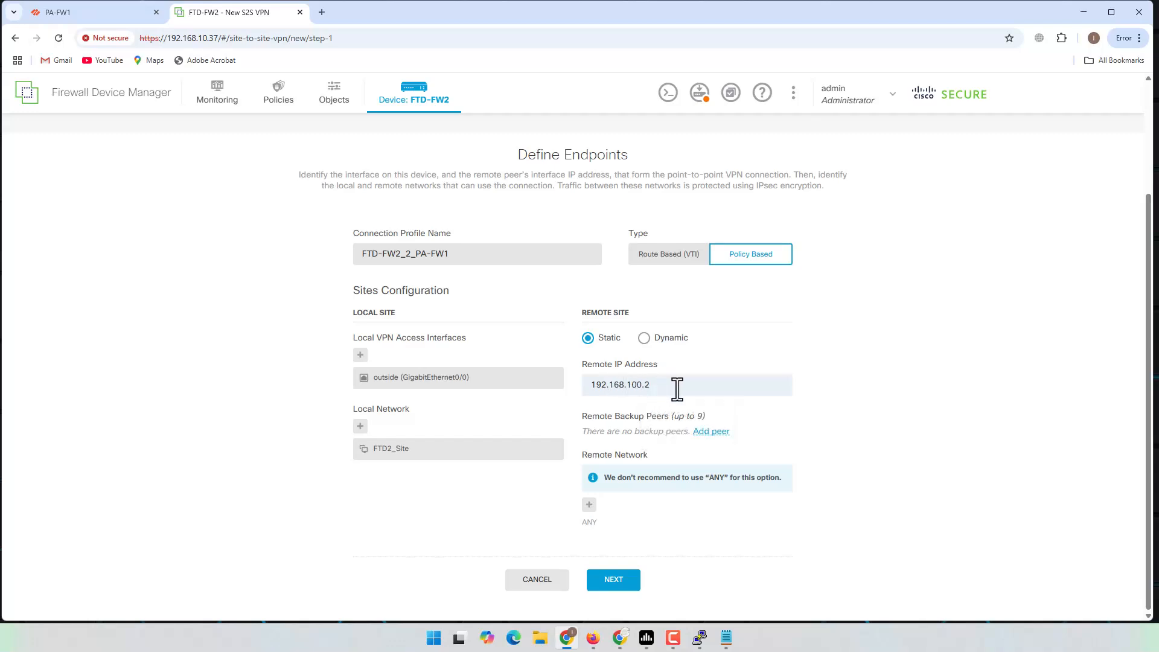
left_click_drag(680, 385, 606, 387)
left_click(929, 378)
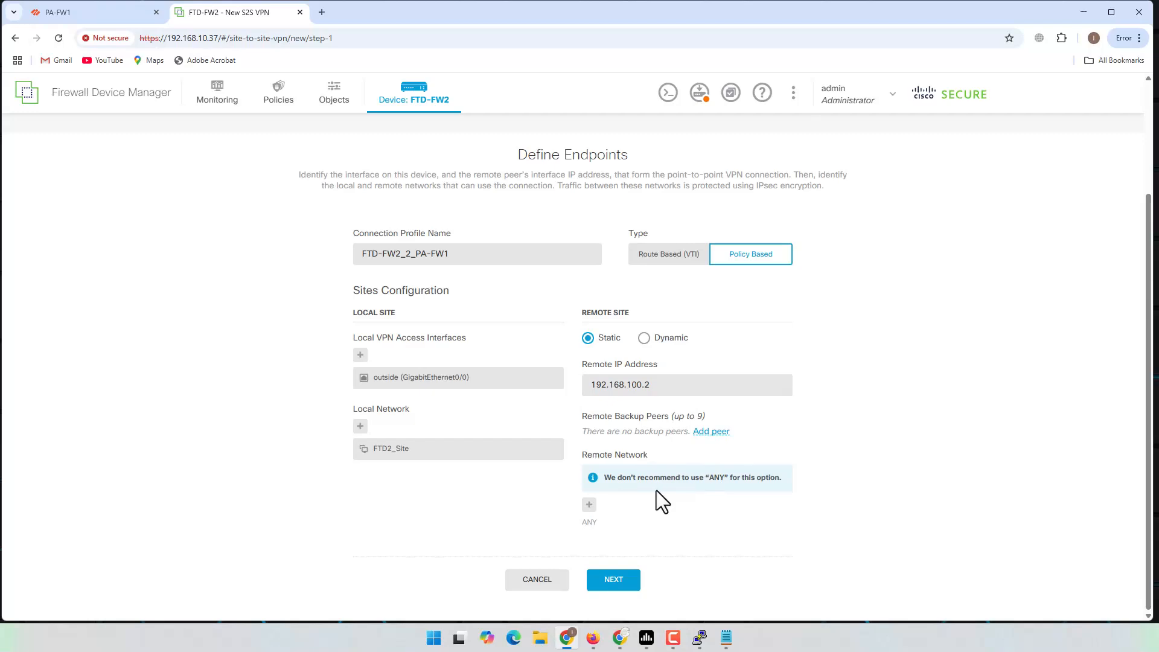
Step: Create network object HQ with 10.10.0.0/24 and select it as the remote network
left_click_drag(710, 481, 678, 503)
left_click(589, 504)
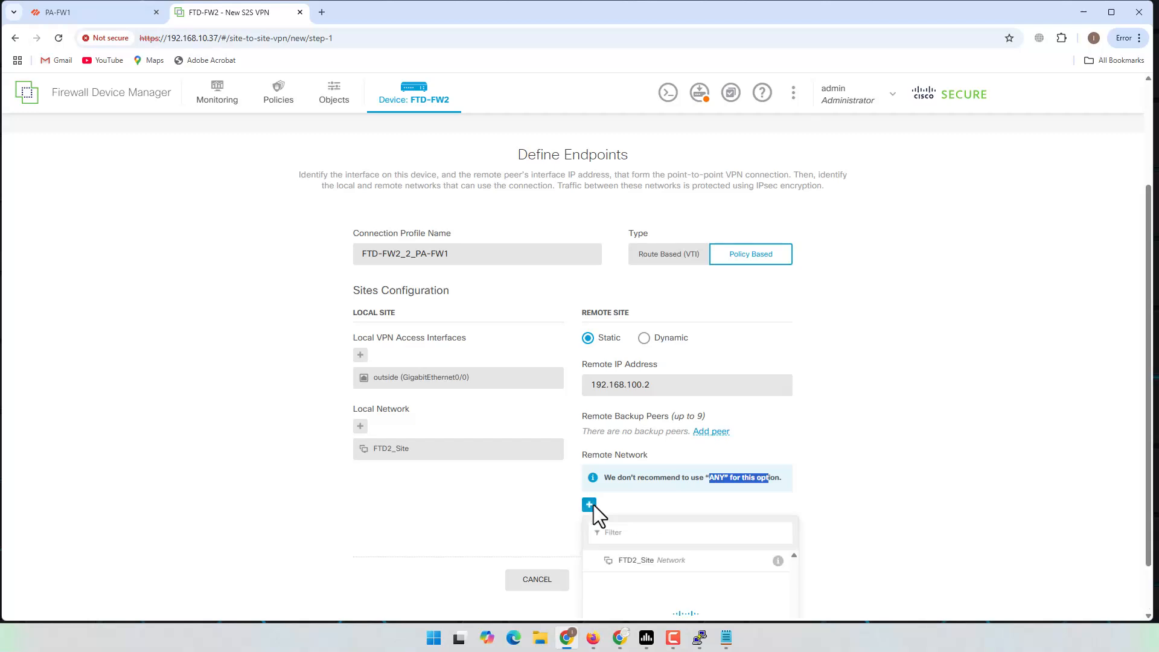
scroll(727, 552, "down", 3)
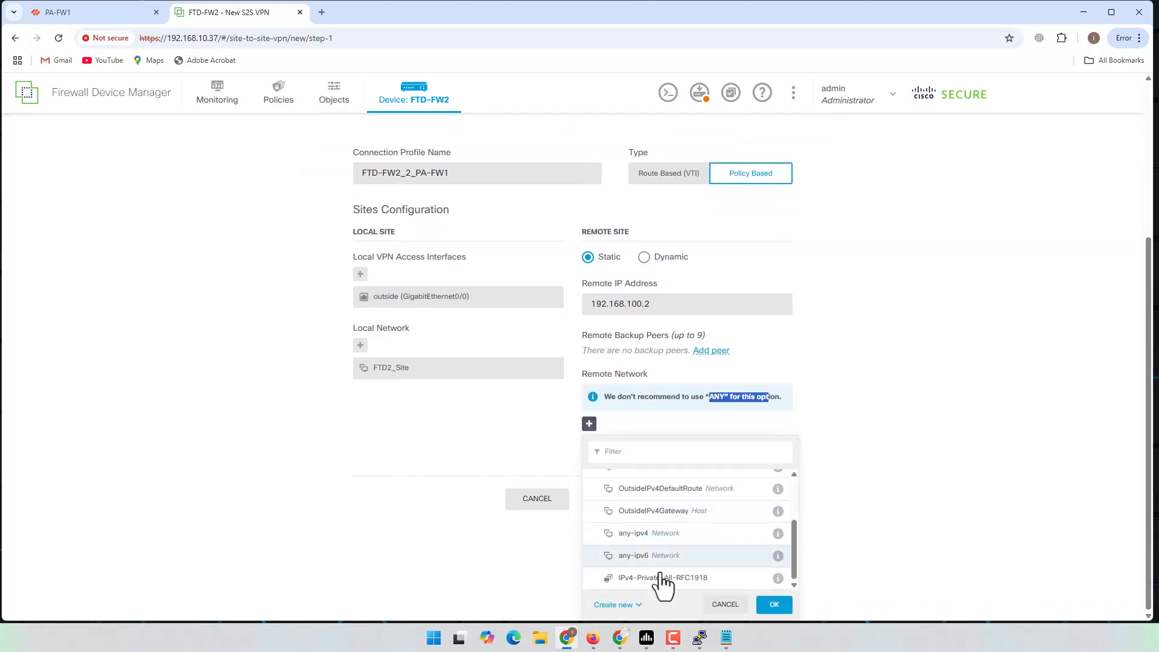
left_click(617, 606)
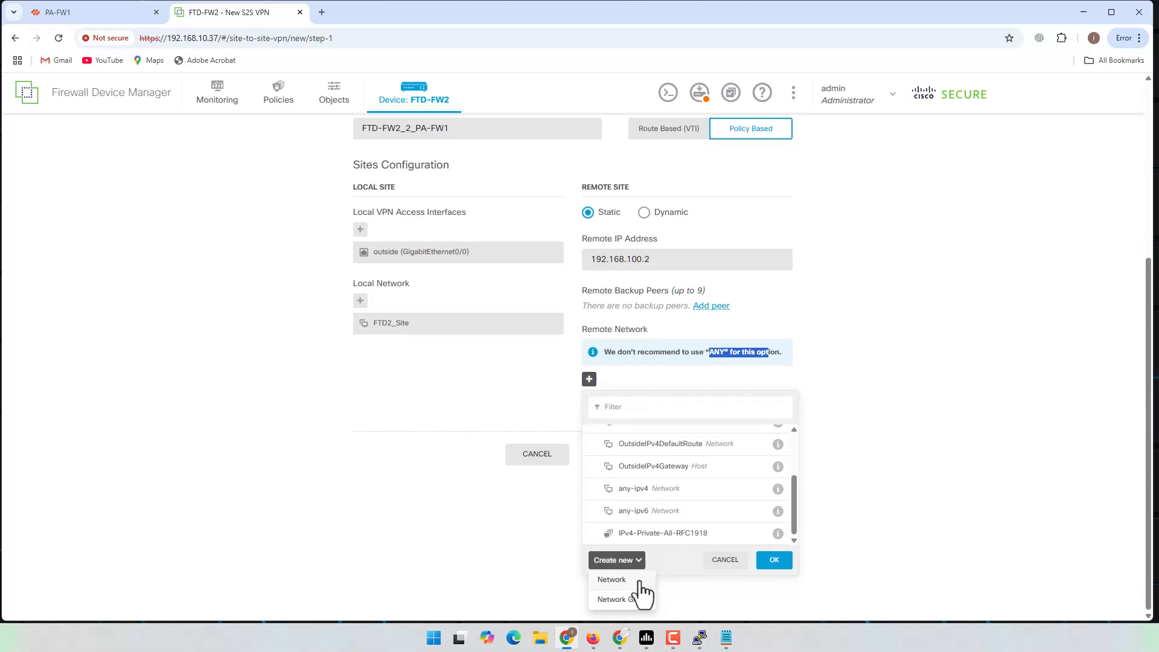
left_click(610, 578)
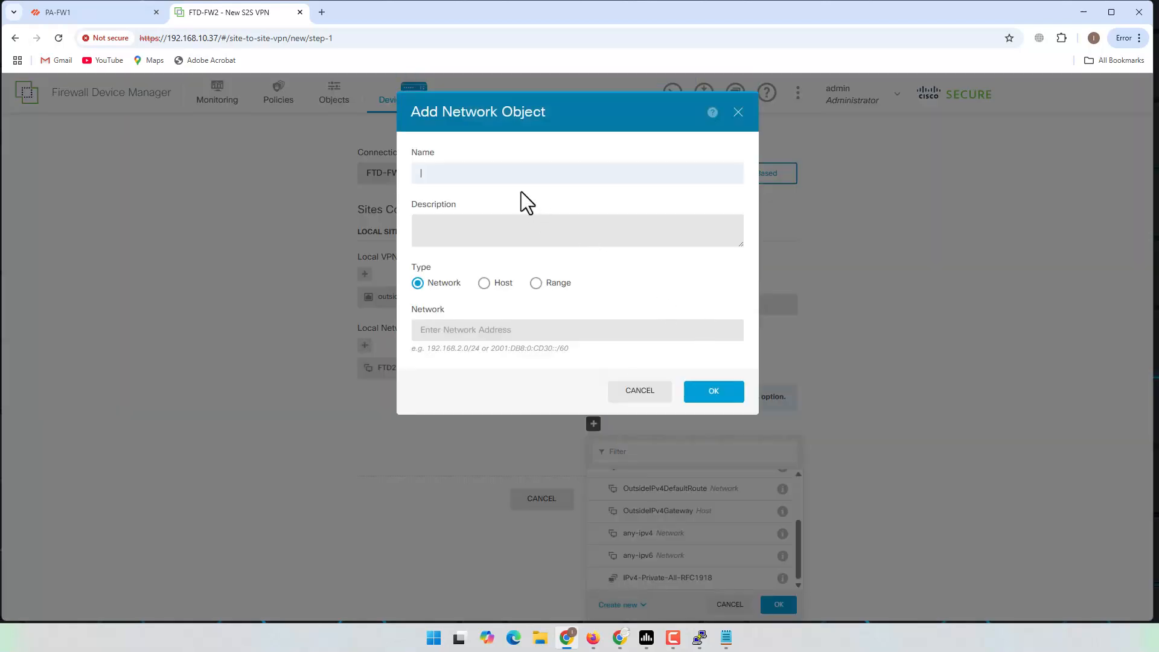
type("HQ")
left_click(527, 329)
type("10.10.0.0")
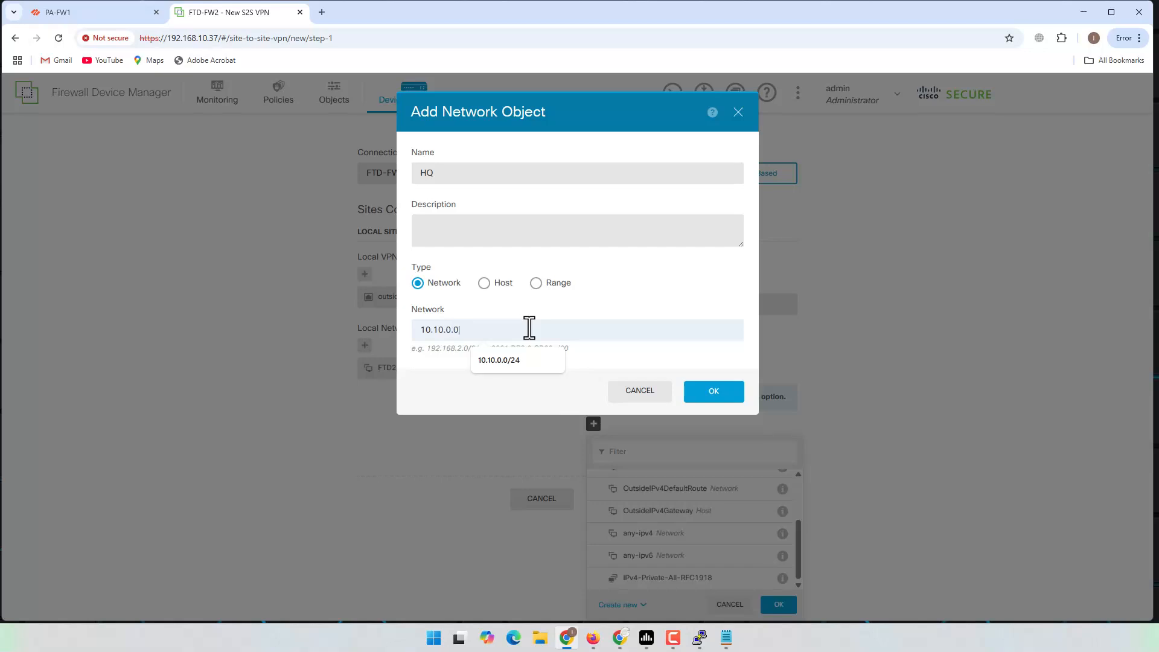
type("/24")
left_click(710, 394)
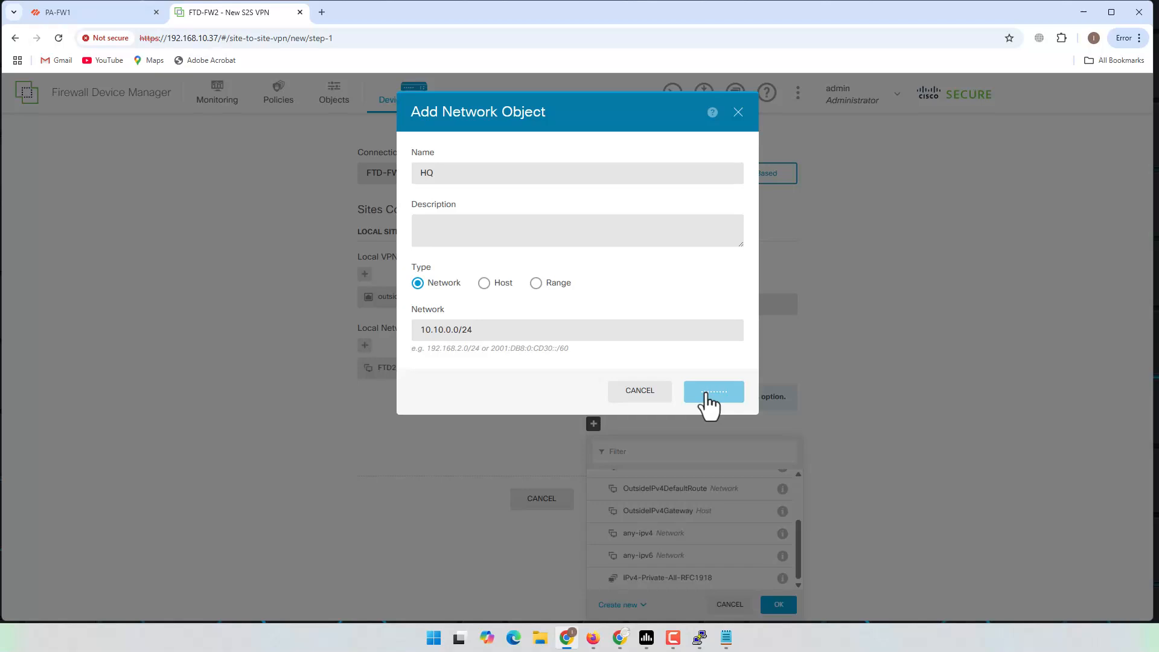
scroll(746, 512, "down", 1)
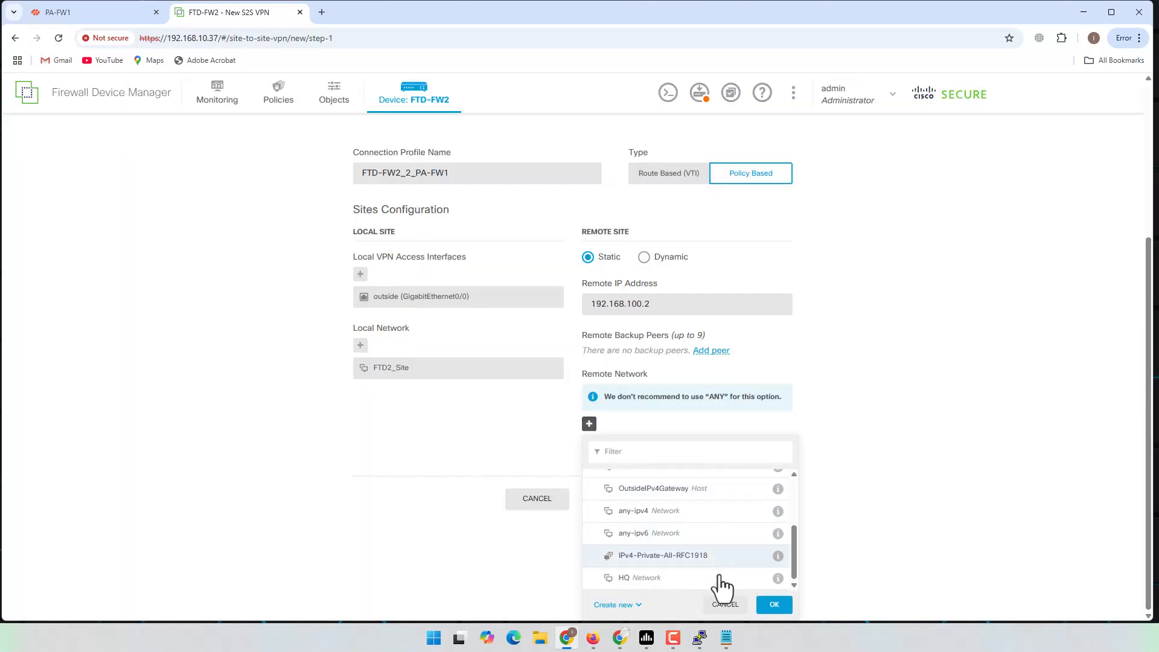
left_click(656, 581)
left_click(774, 605)
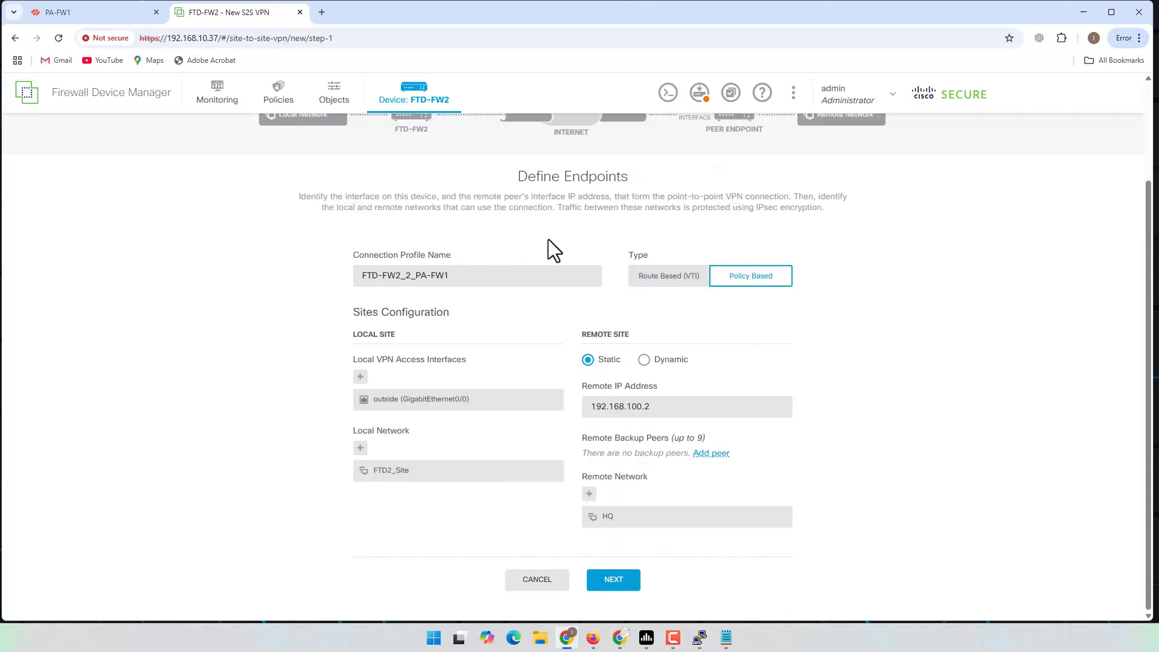
left_click_drag(447, 276, 328, 280)
left_click(309, 332)
left_click_drag(703, 406, 567, 405)
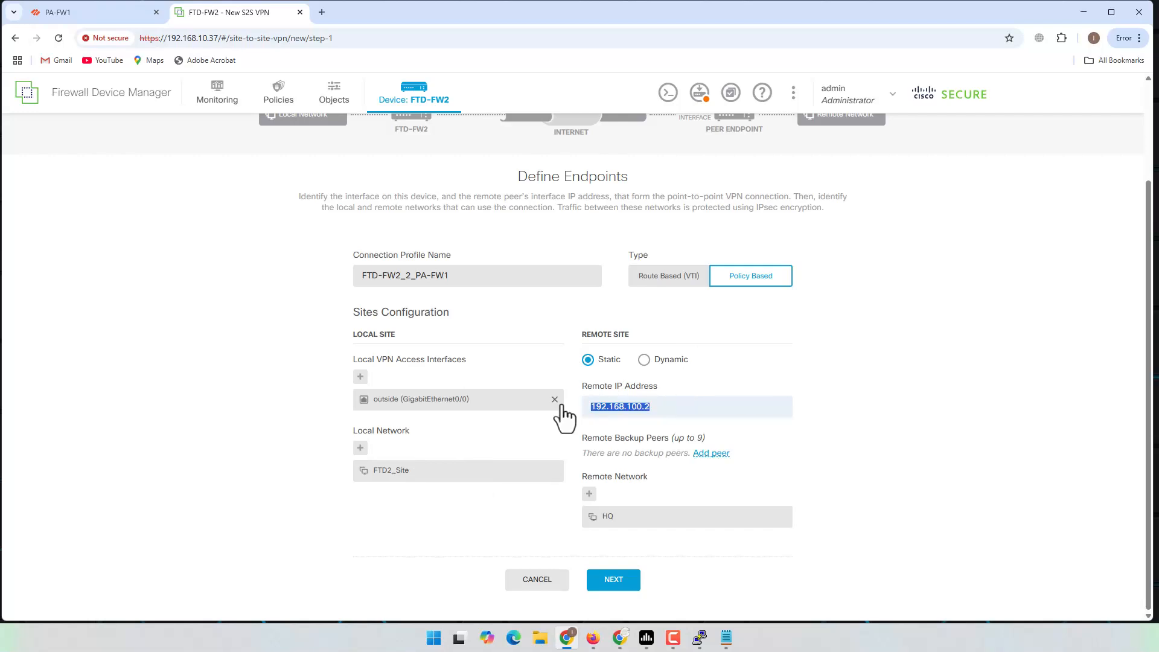
left_click(907, 415)
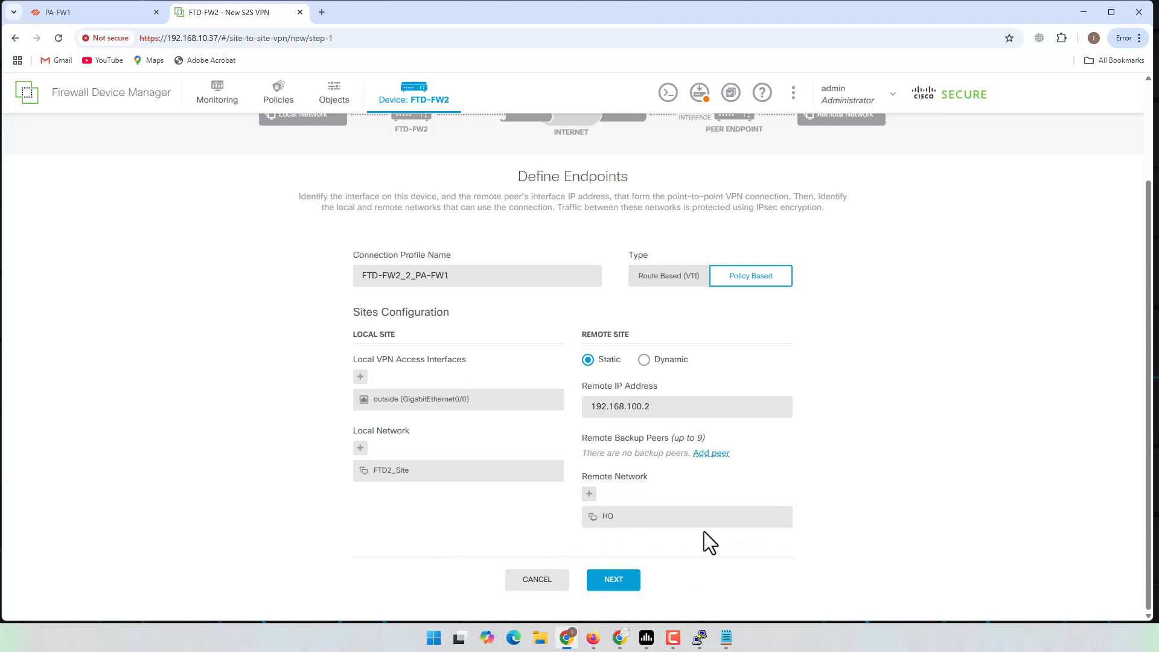
left_click(617, 581)
left_click(537, 596)
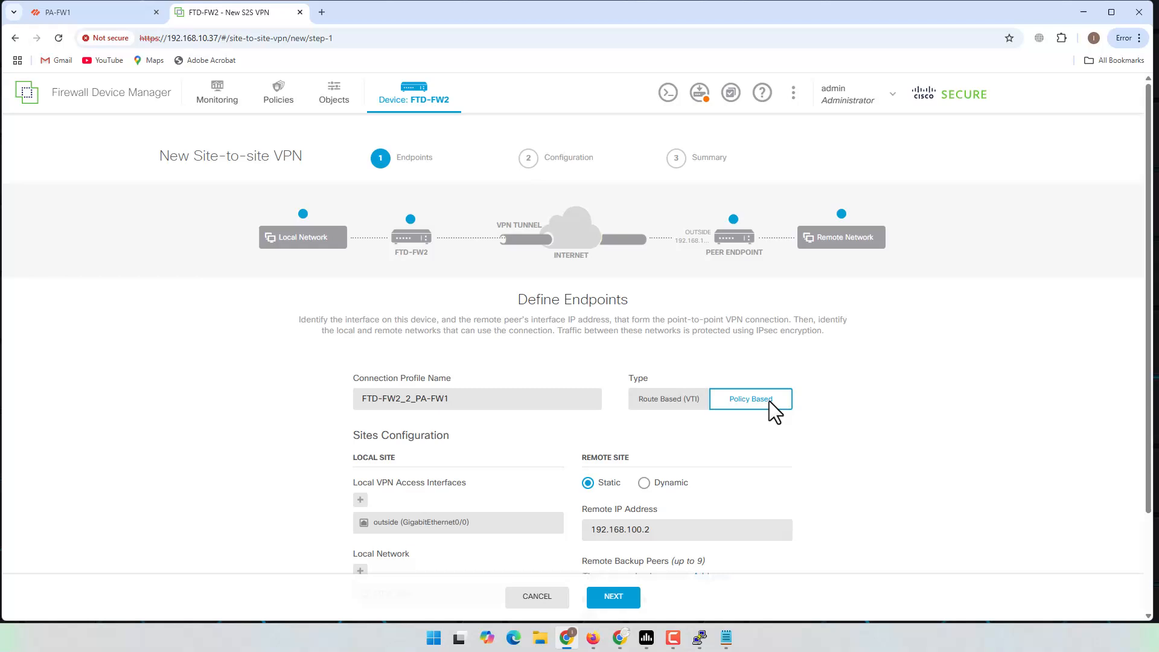
scroll(719, 332, "down", 2)
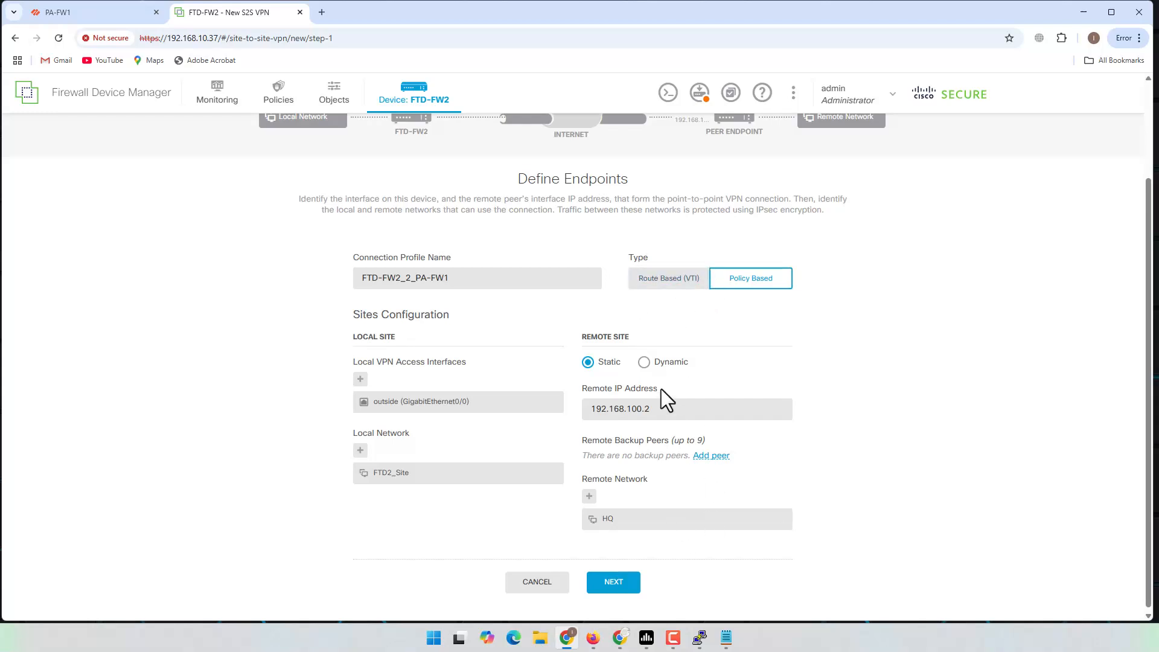
Step: Advance to Privacy Configuration and begin an enabled IKEv2 policy named FTD-IKEv2
left_click(614, 583)
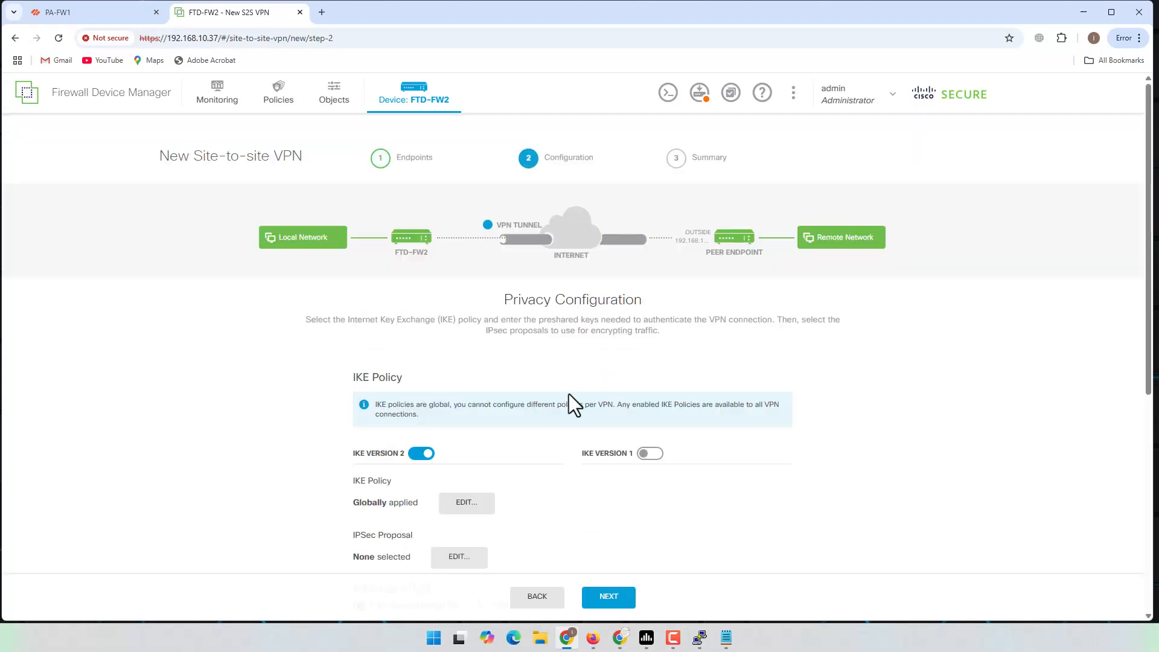
scroll(551, 386, "down", 3)
scroll(567, 299, "up", 1)
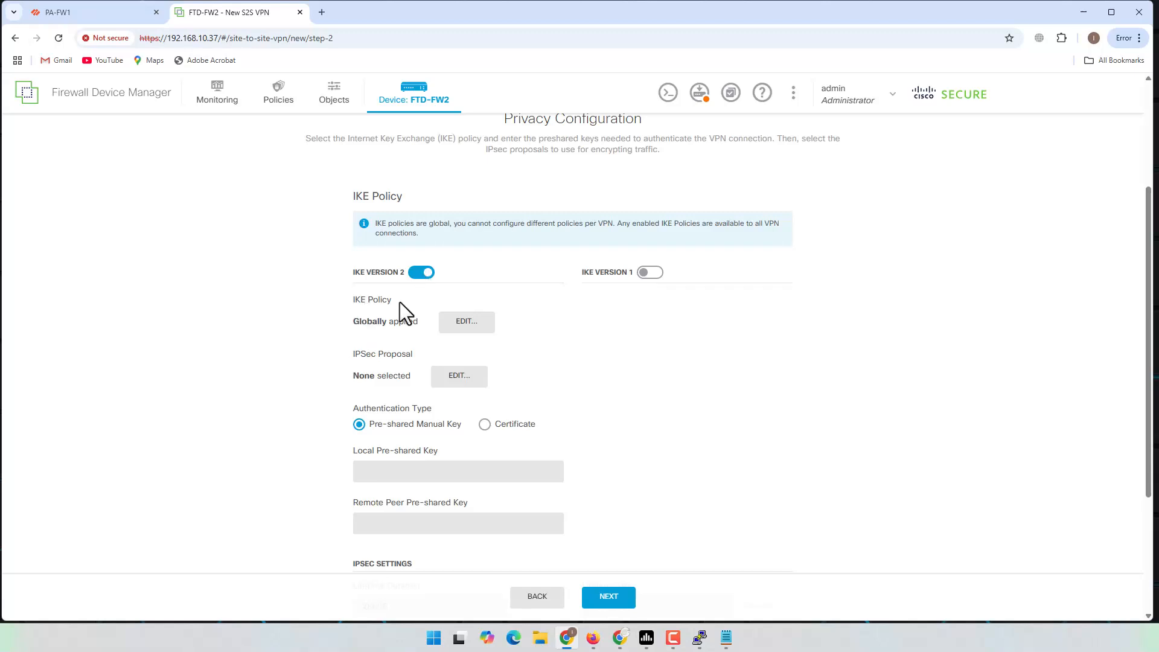
left_click(468, 326)
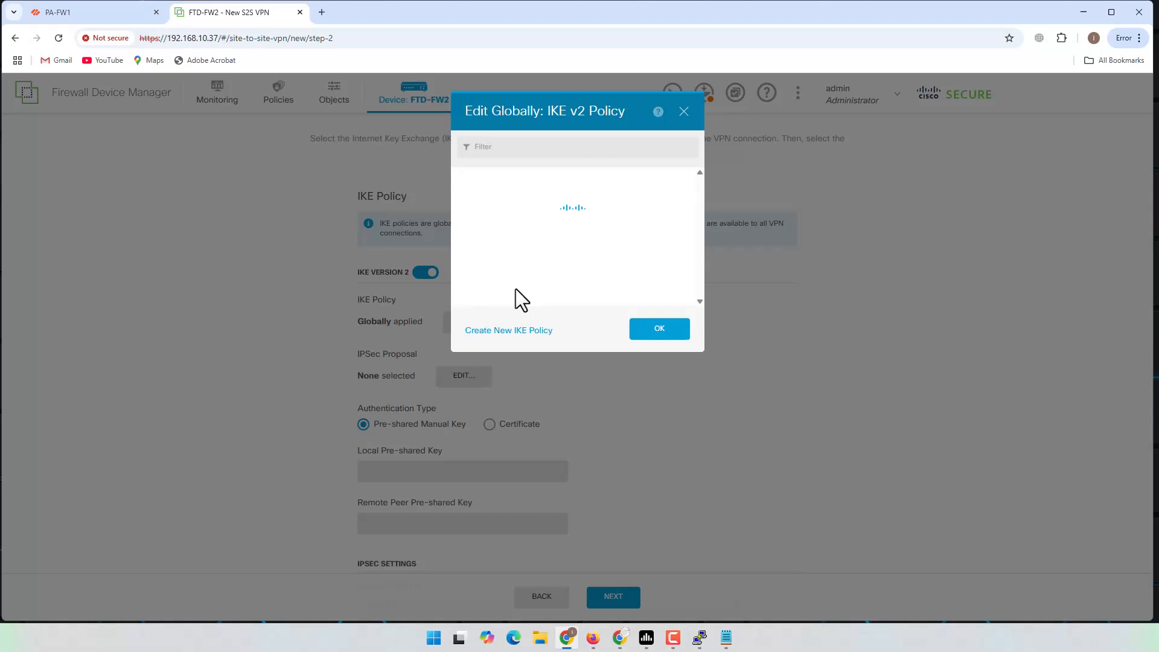
left_click(529, 332)
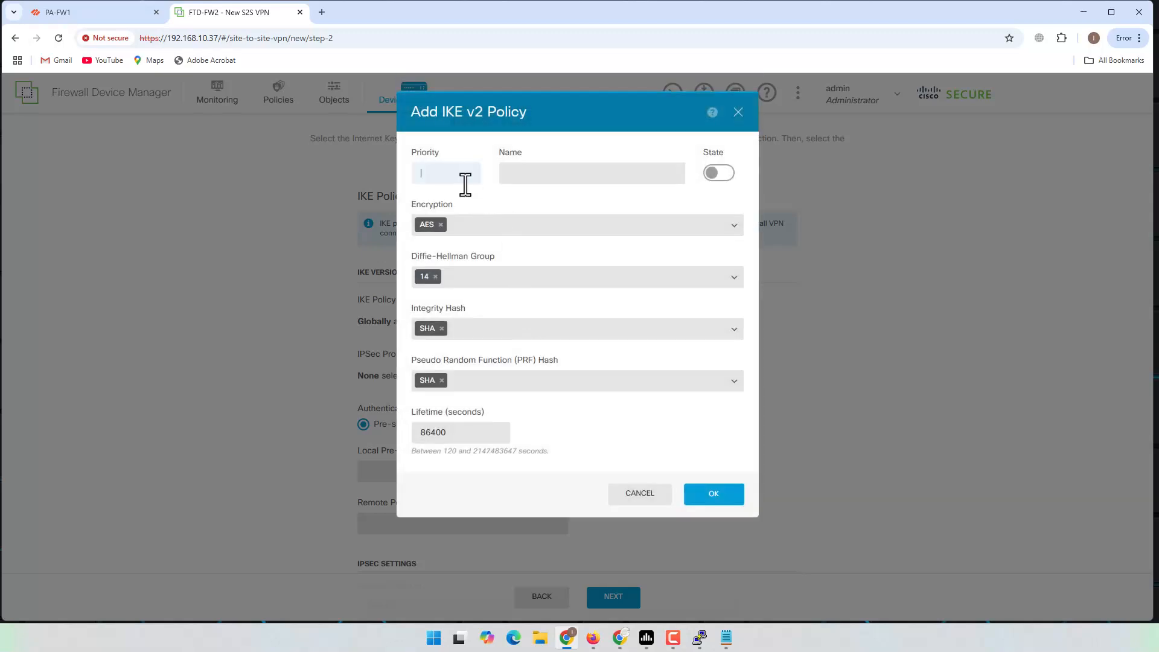
type("100")
left_click(540, 172)
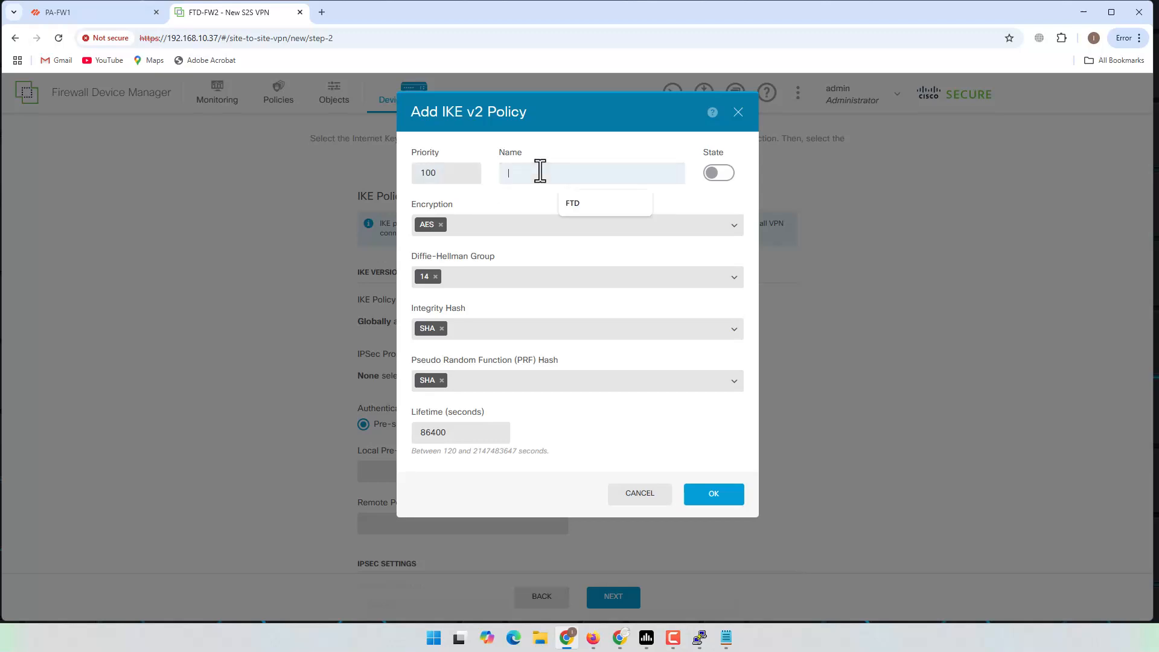
type("FTD-IKEv2")
left_click(718, 175)
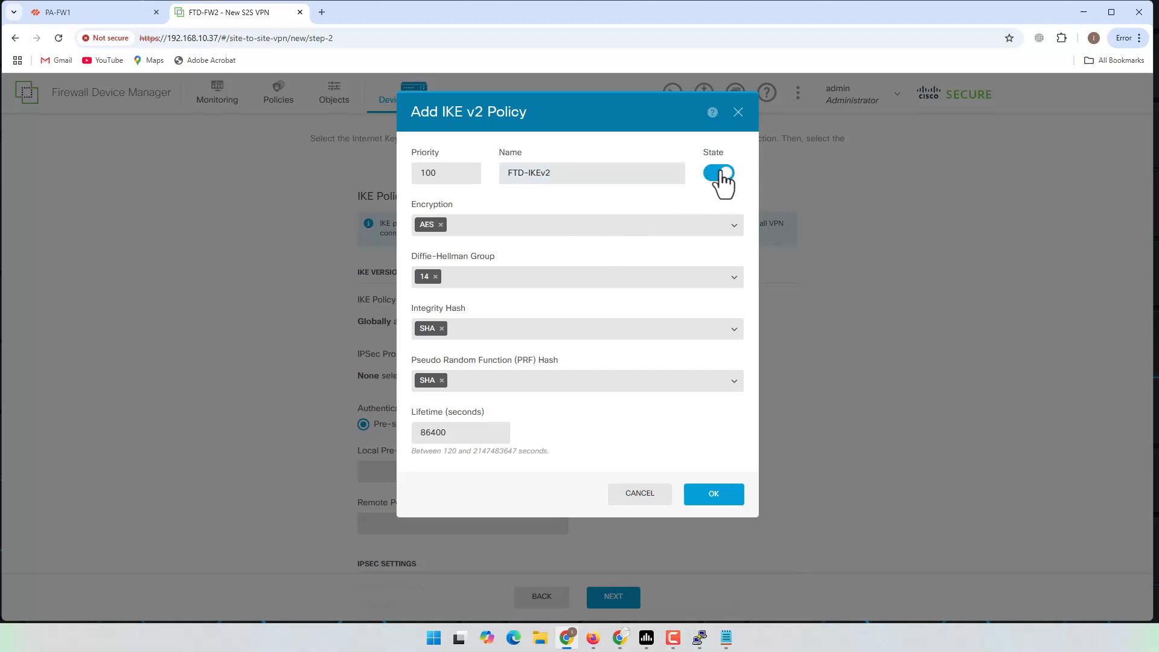
Step: Replace AES with DES encryption, change the priority to 105, and save the FTD-IKEv2 policy
left_click(441, 224)
left_click(738, 227)
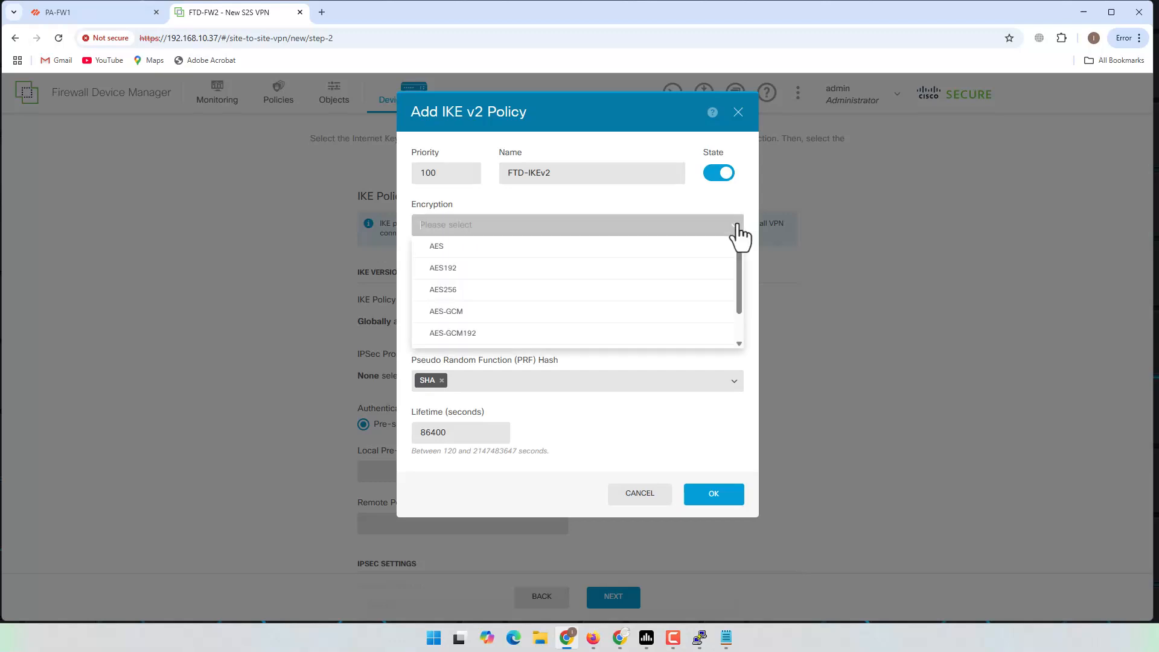
scroll(535, 248, "down", 5)
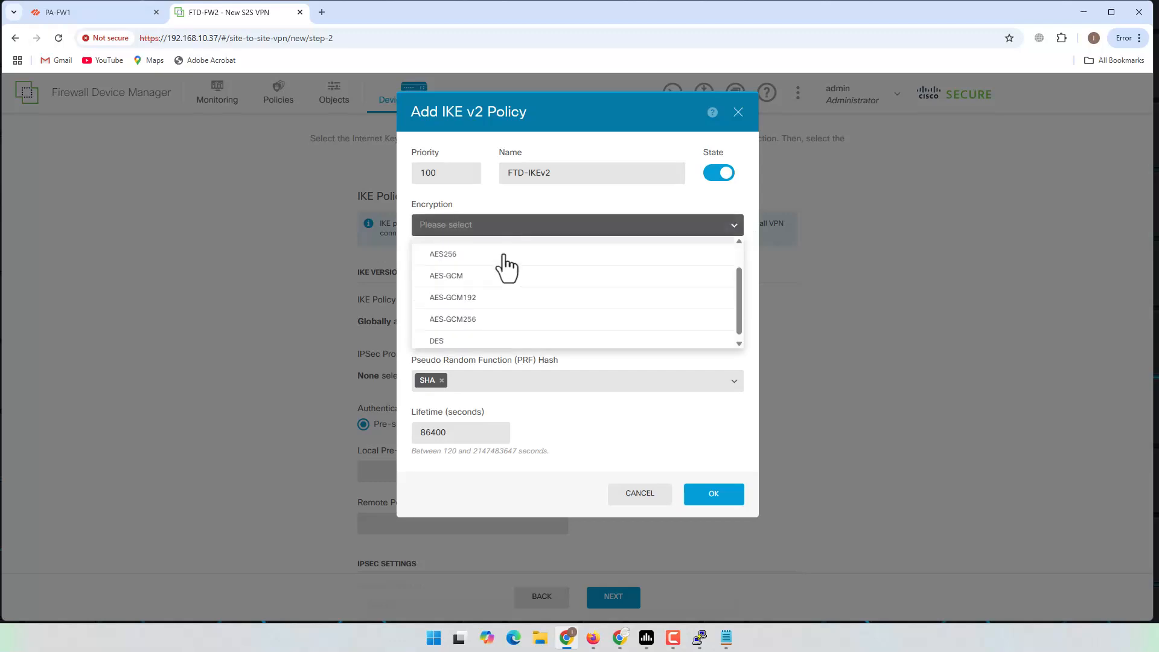
left_click(460, 334)
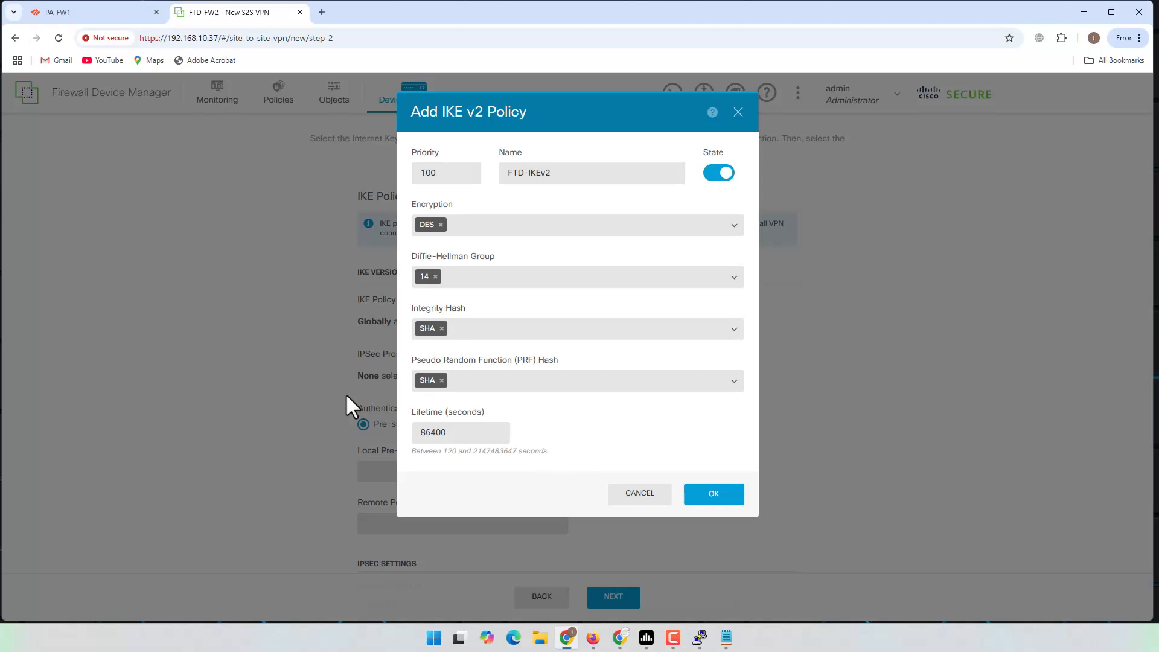
left_click(707, 498)
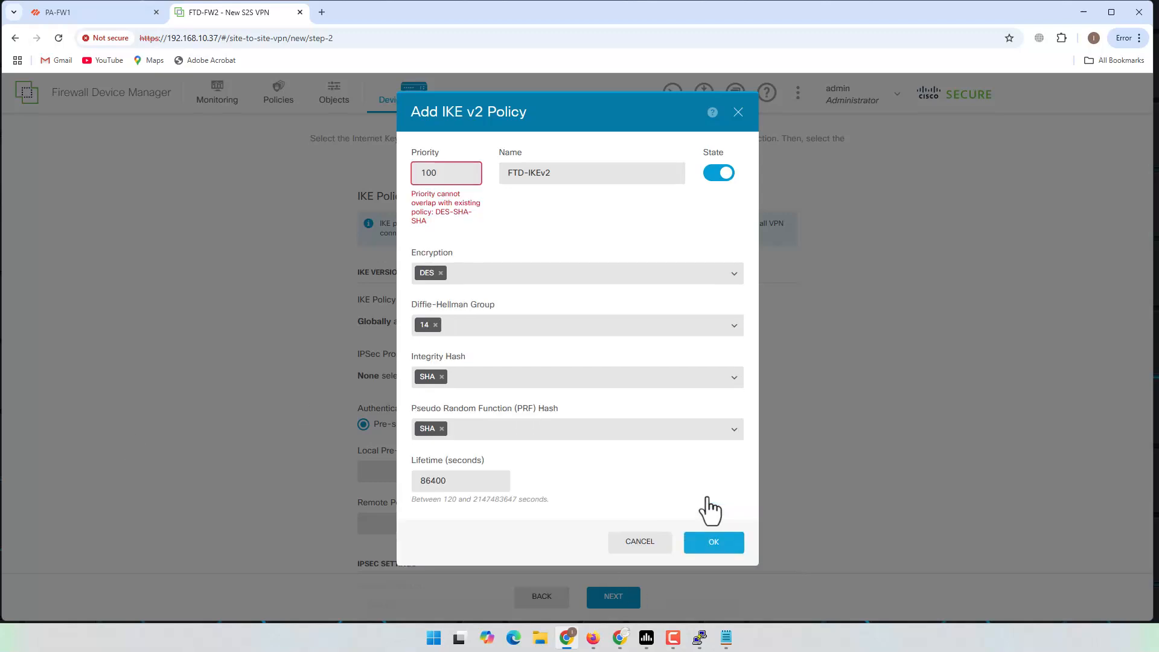
double_click(455, 175)
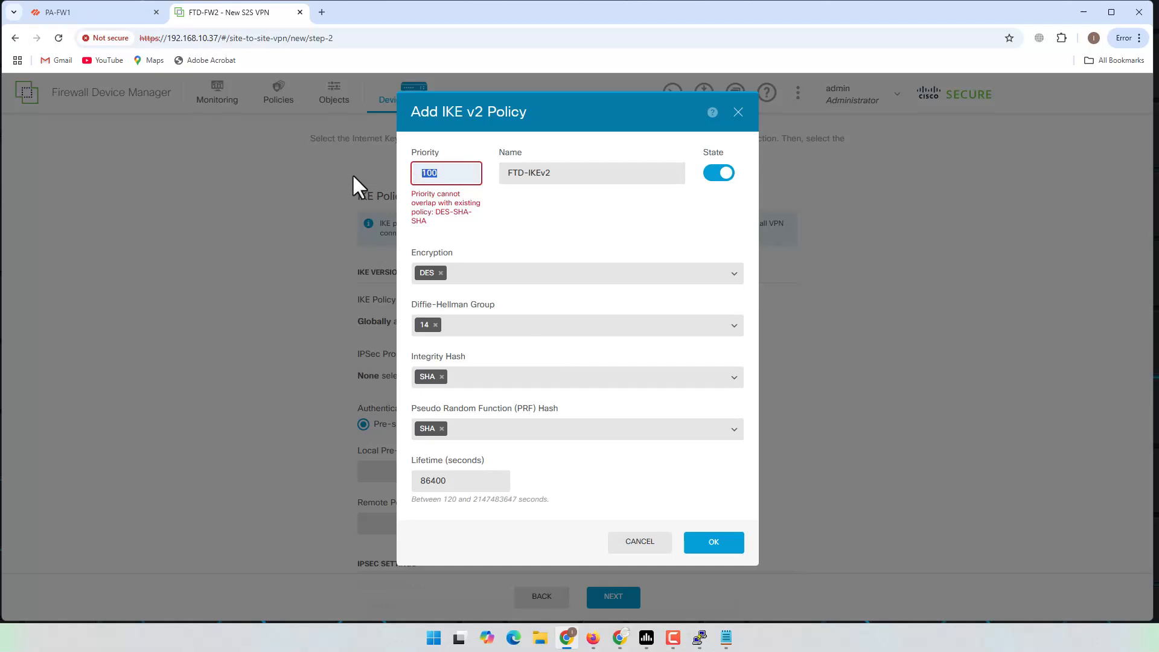
type("105")
left_click(716, 546)
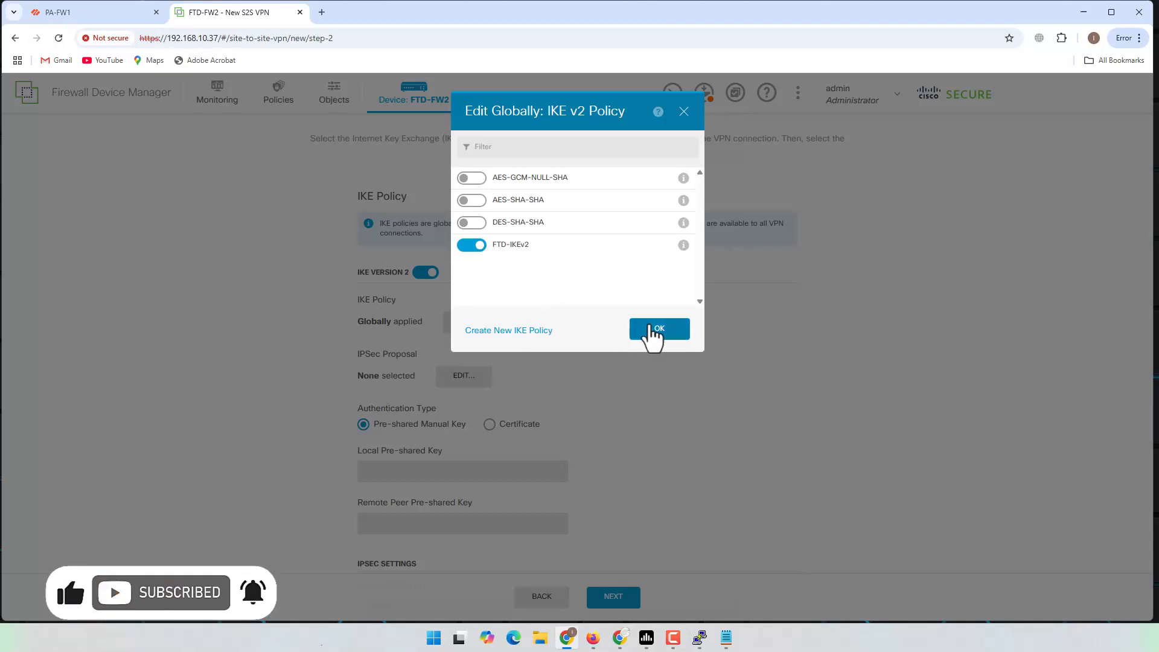
left_click(651, 328)
left_click(462, 378)
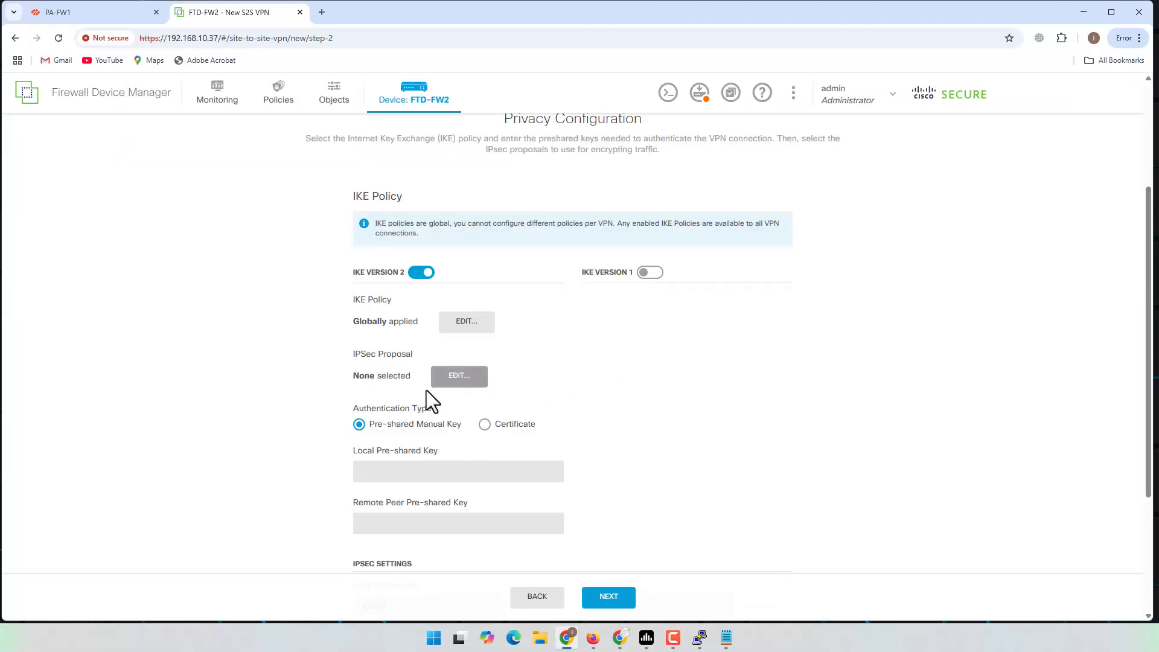
Step: Create a new IPSec proposal FTD_IPSec using DES encryption instead of AES
left_click(444, 385)
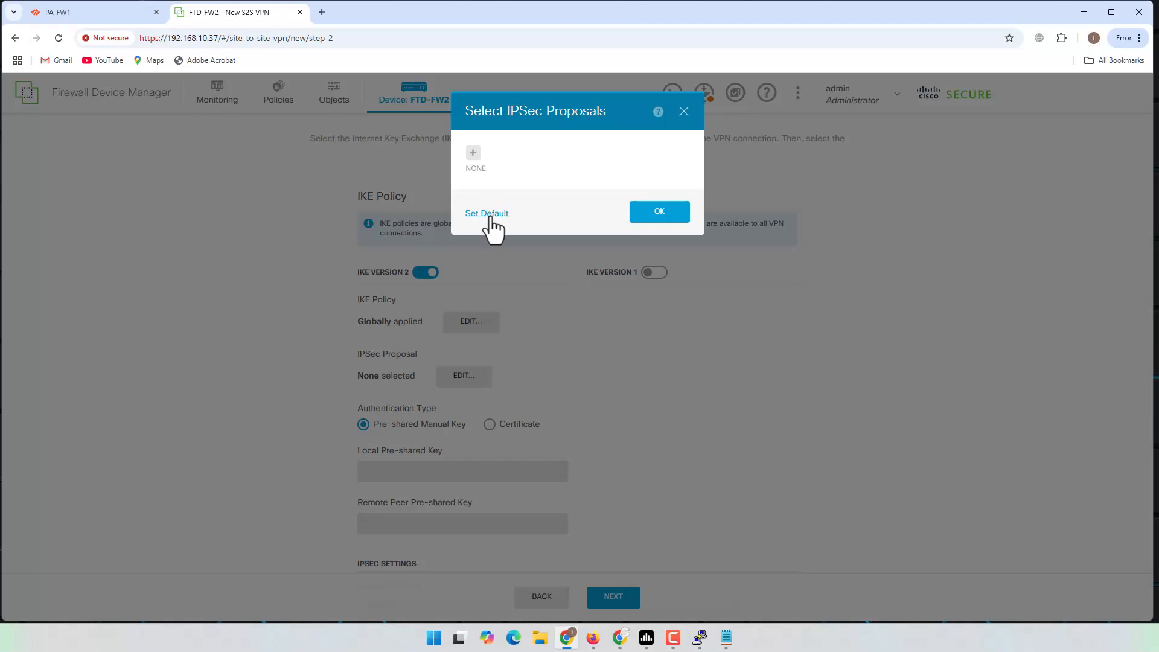
left_click(473, 154)
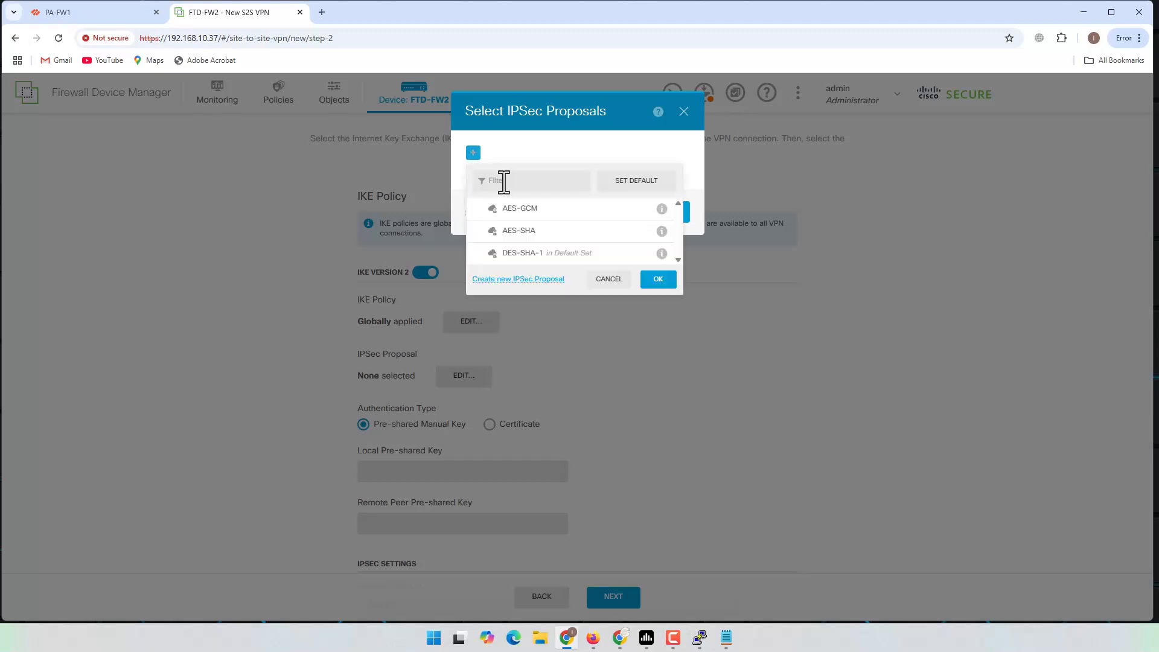
left_click(529, 281)
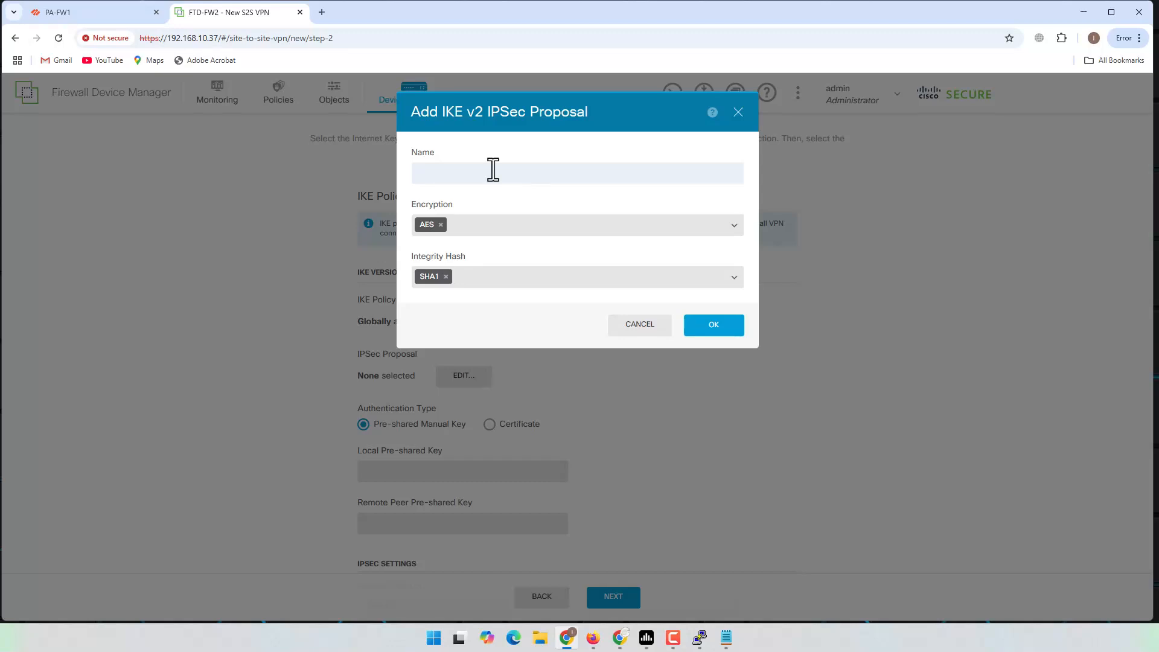
type("FTD_IPSec")
left_click(441, 225)
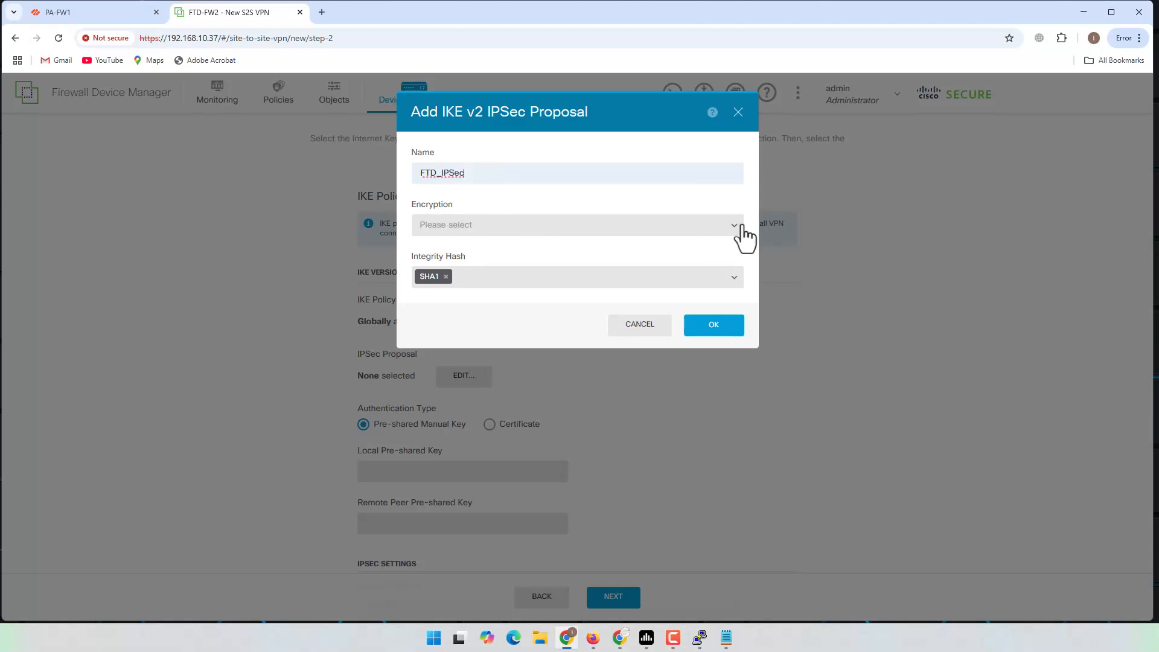
left_click(727, 228)
scroll(497, 298, "down", 3)
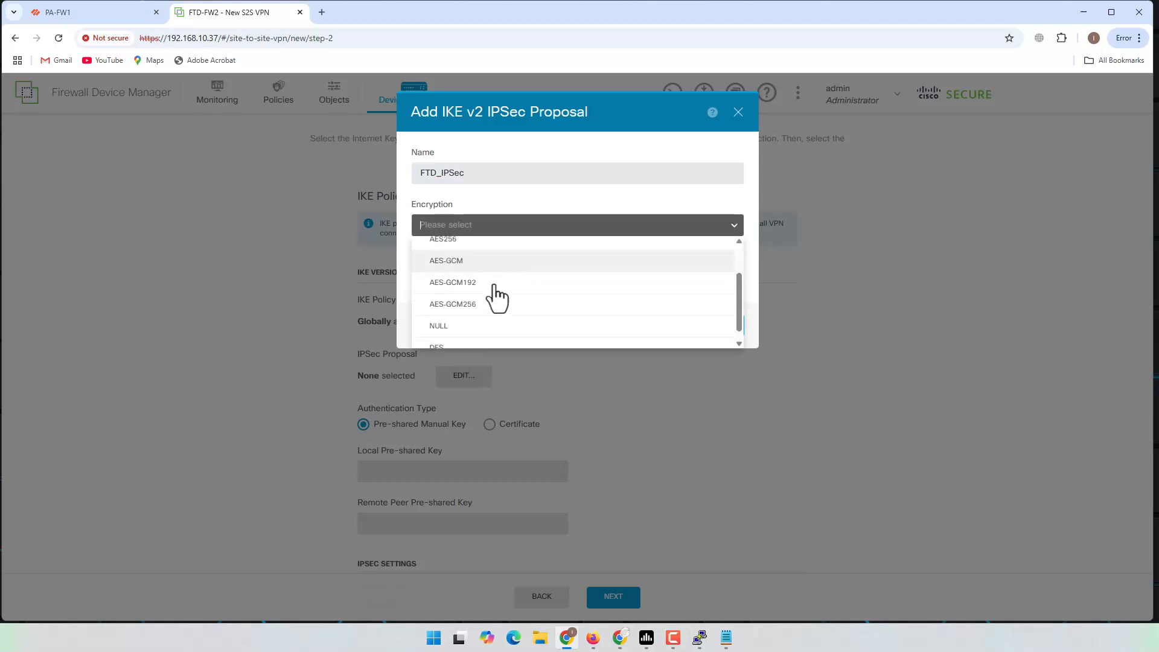
left_click(445, 336)
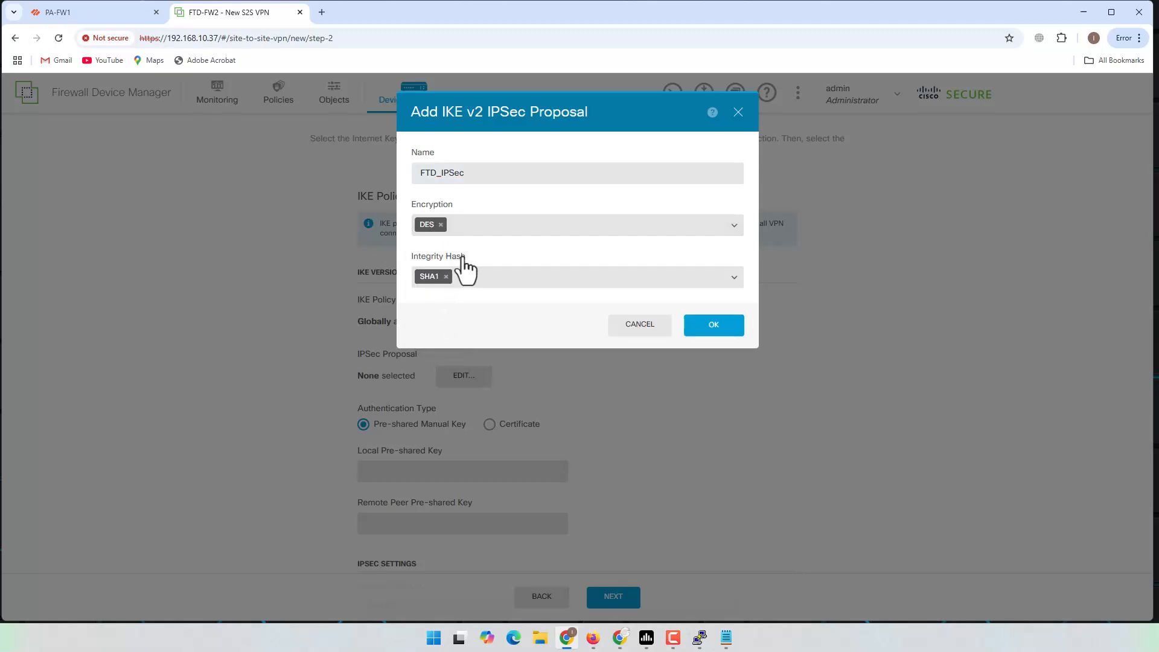
left_click(717, 329)
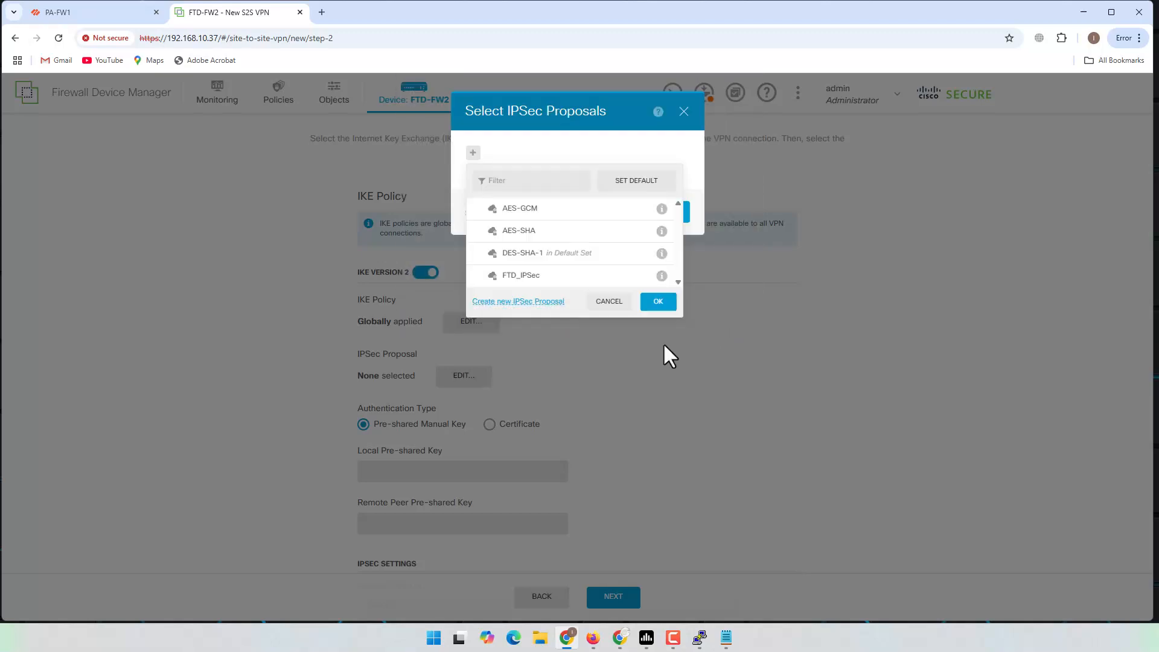
Step: Select FTD_IPSec and apply it as the VPN's IPSec proposal
left_click(547, 279)
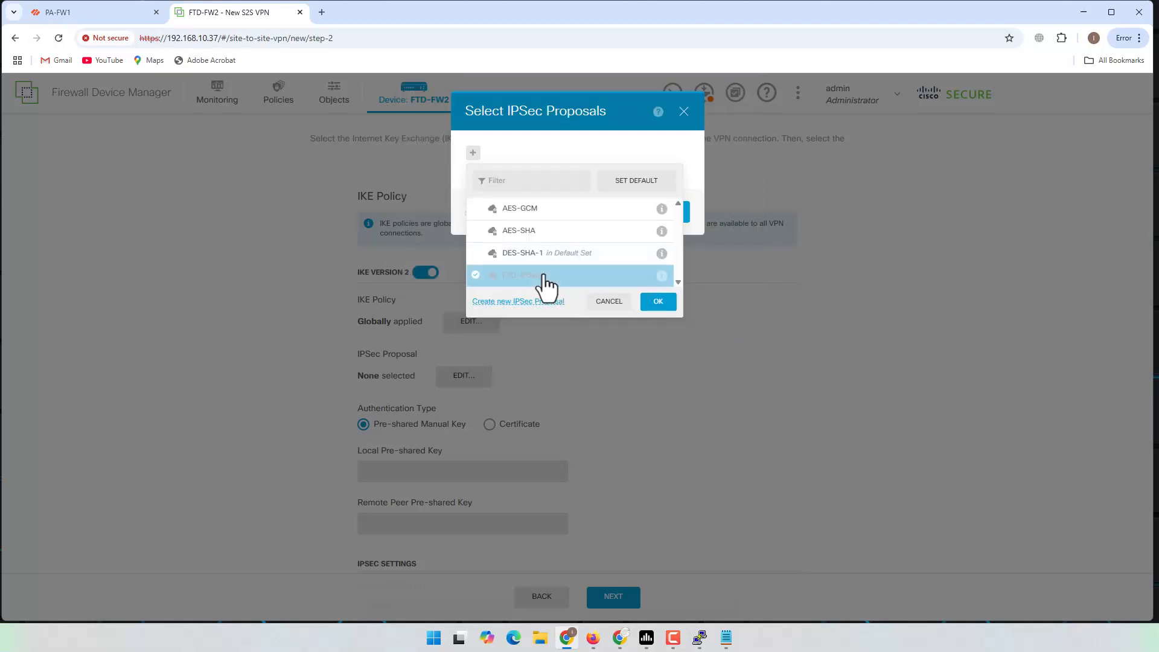
left_click(658, 301)
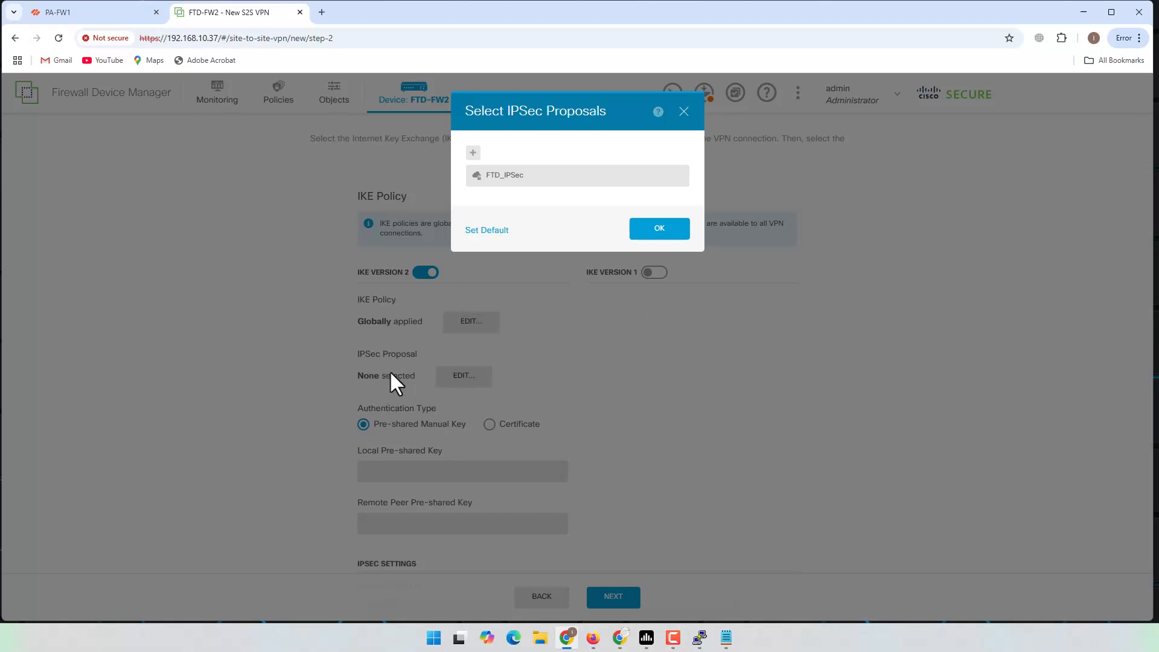
left_click(658, 233)
Step: Enter the local and remote peer pre-shared keys
scroll(646, 389, "down", 2)
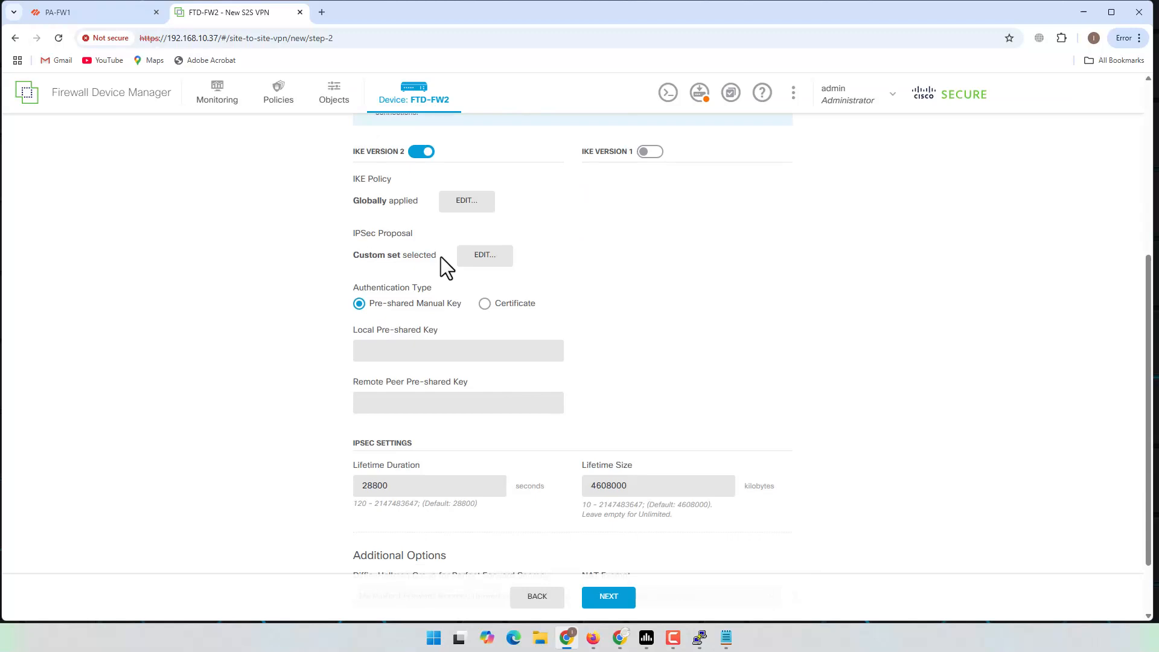
double_click(414, 255)
left_click(646, 296)
left_click(418, 349)
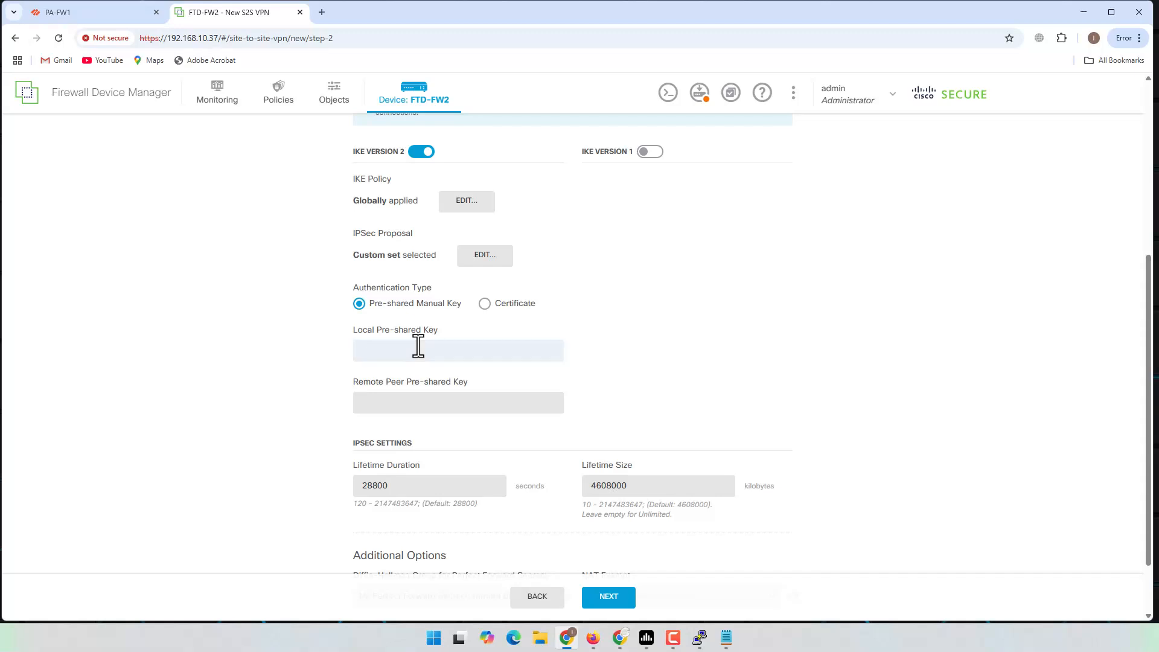
key("Tab")
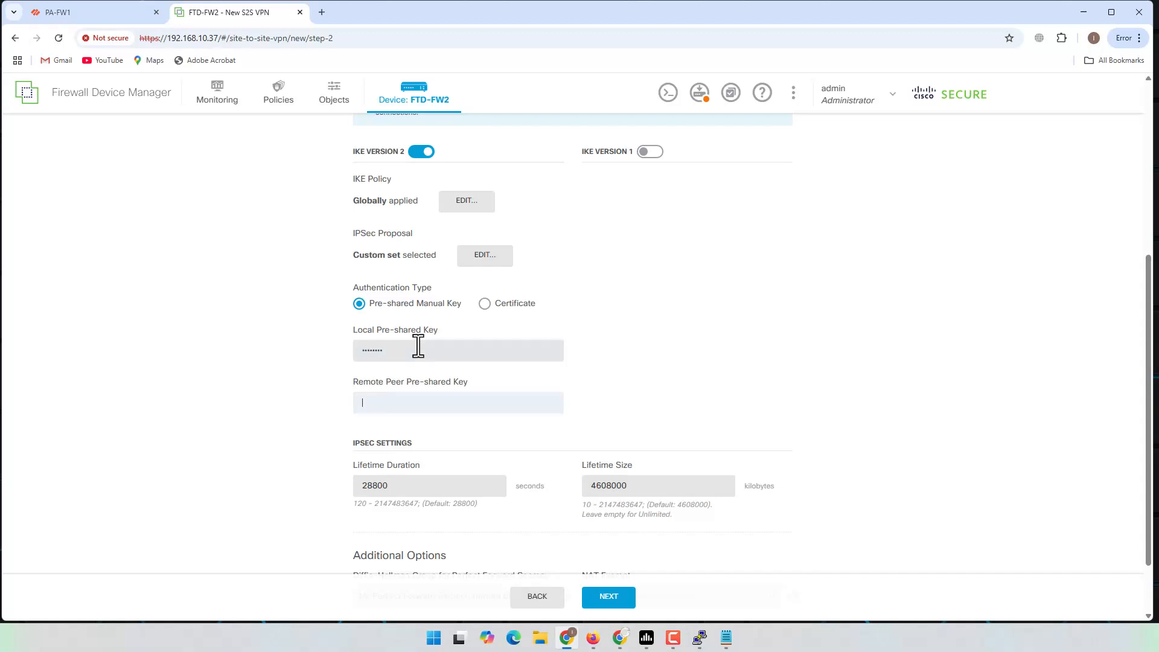
type("cis")
Step: Set NAT Exempt to the inside (GigabitEthernet0/1) interface
scroll(716, 350, "down", 2)
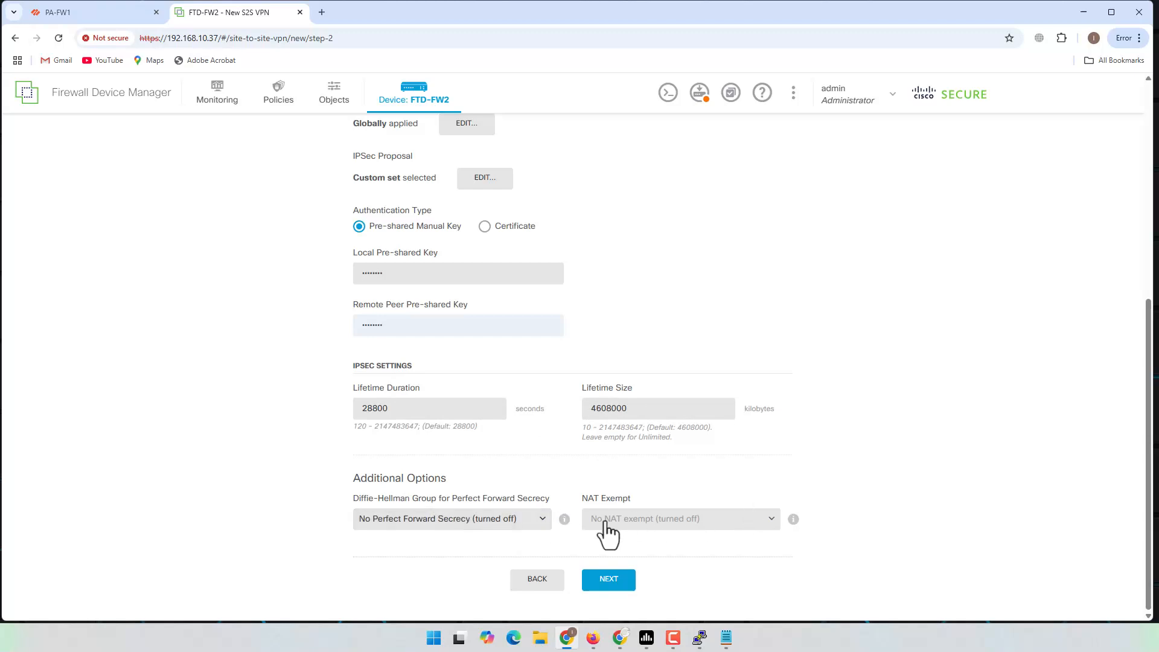
left_click(675, 522)
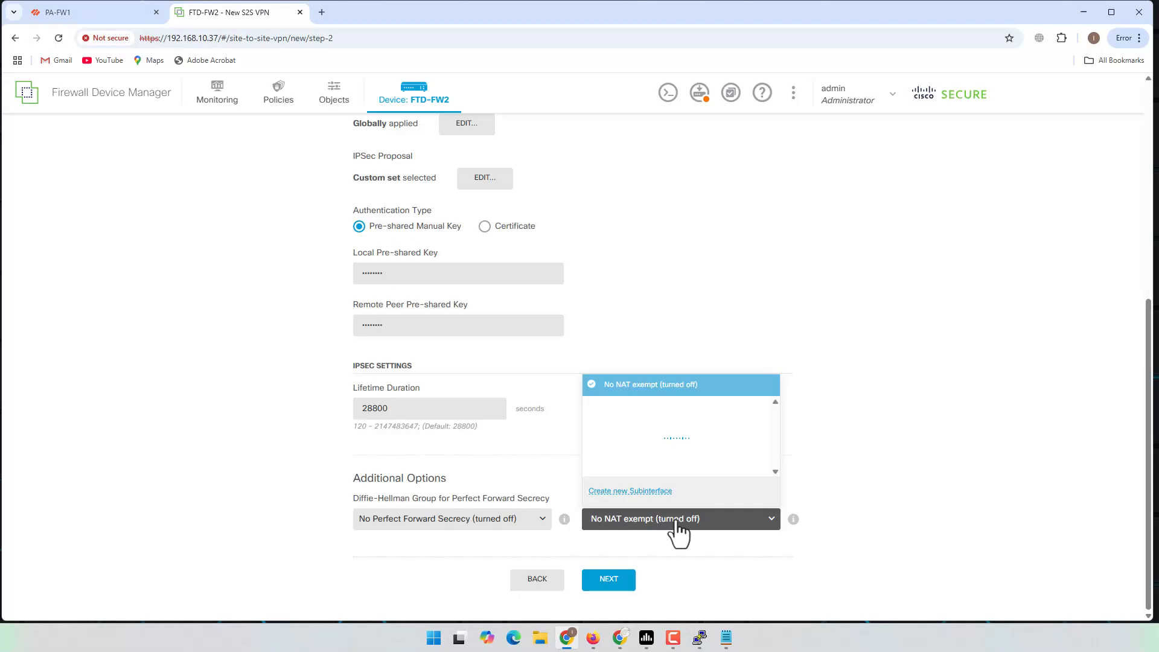
left_click(688, 557)
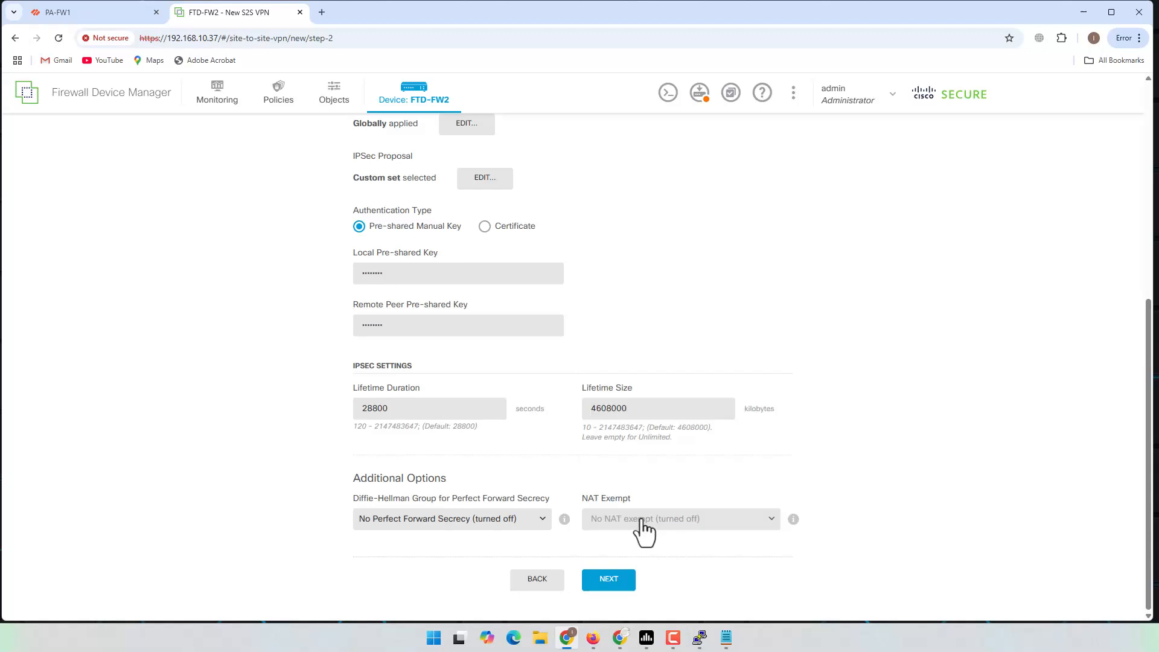
left_click(644, 528)
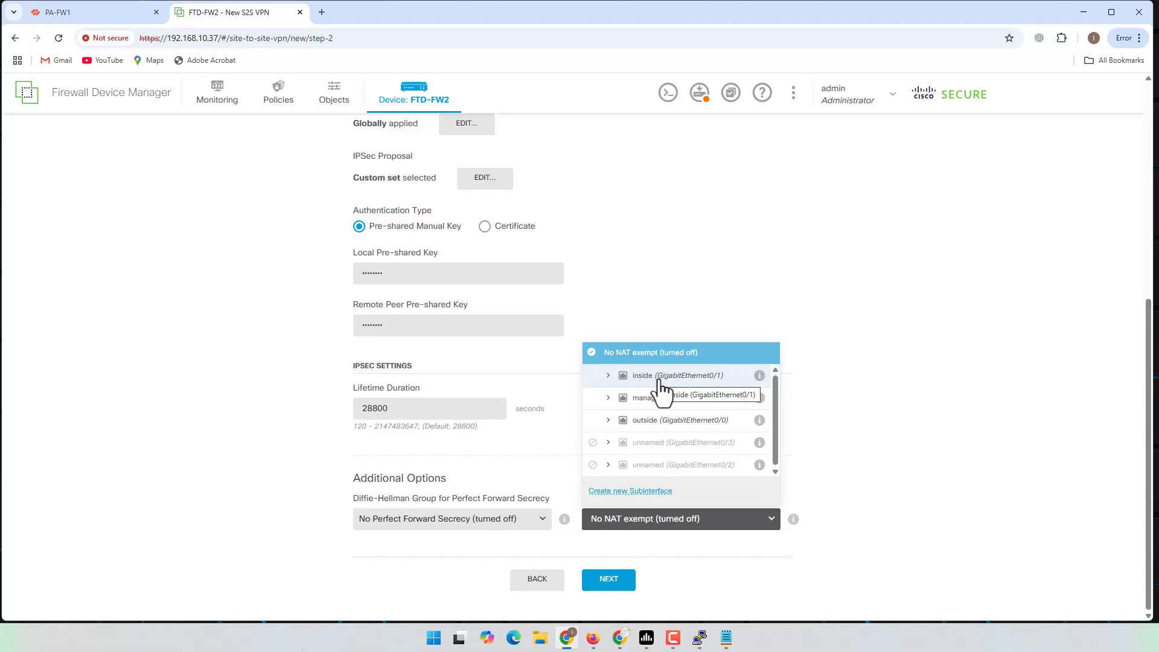
left_click(664, 376)
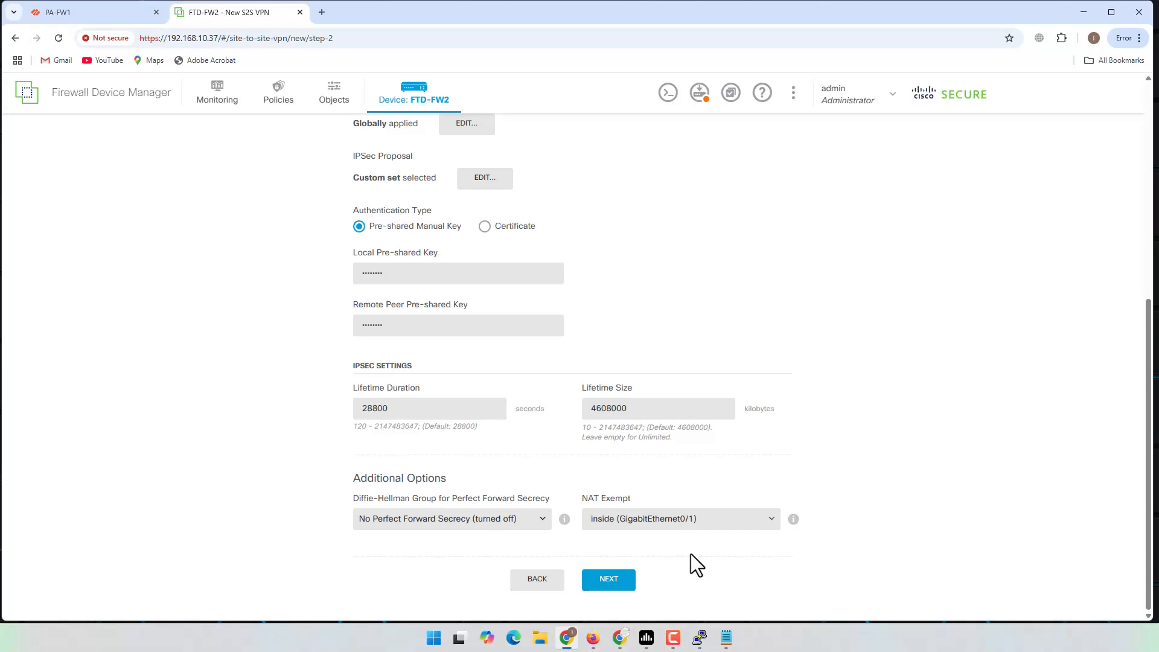
Step: Review the summary and finish, adding FTD-FW2_2_PA-FW1 (FTD2_Site to HQ) to the VPN list
left_click(610, 581)
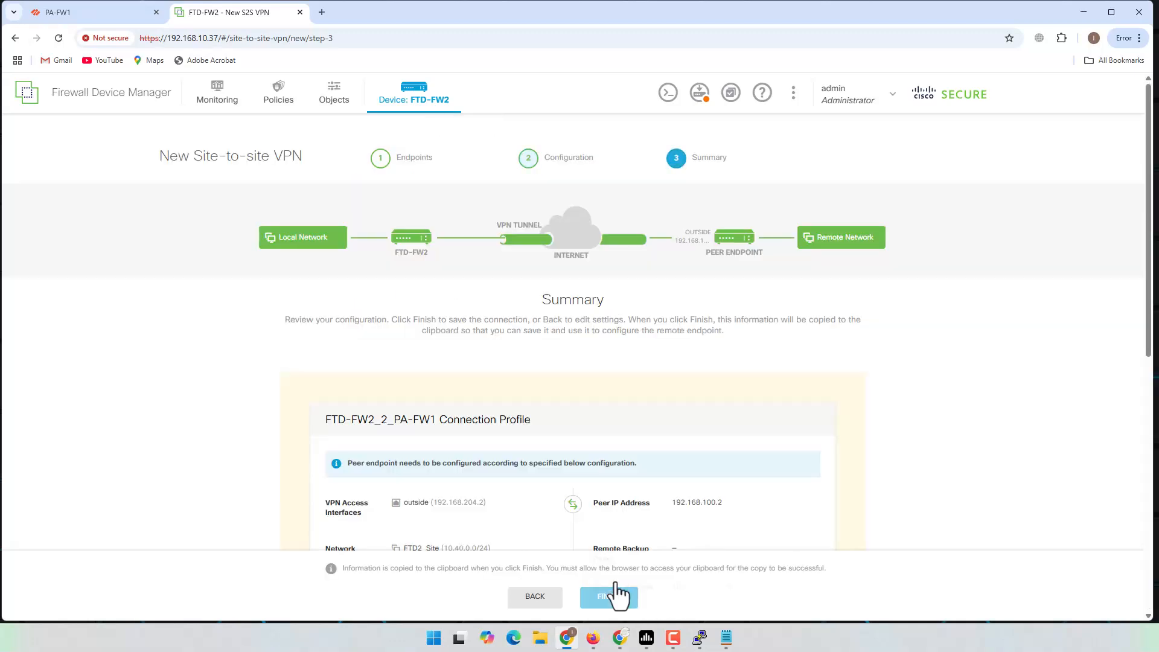
scroll(711, 461, "down", 10)
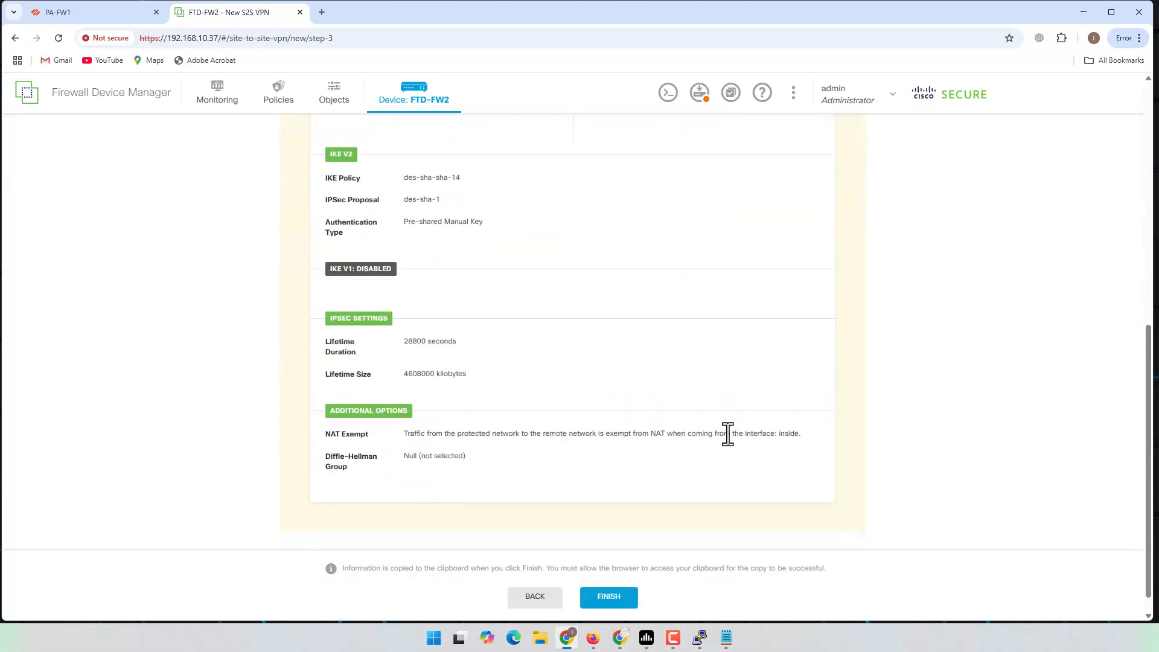
left_click(610, 586)
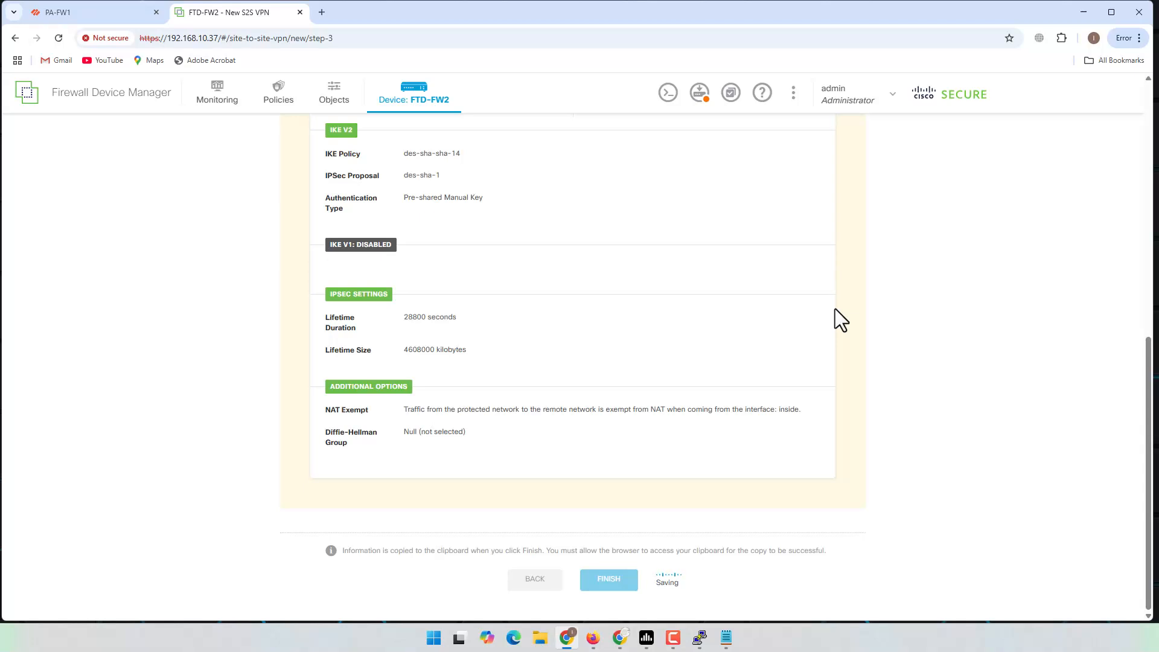
scroll(651, 385, "up", 3)
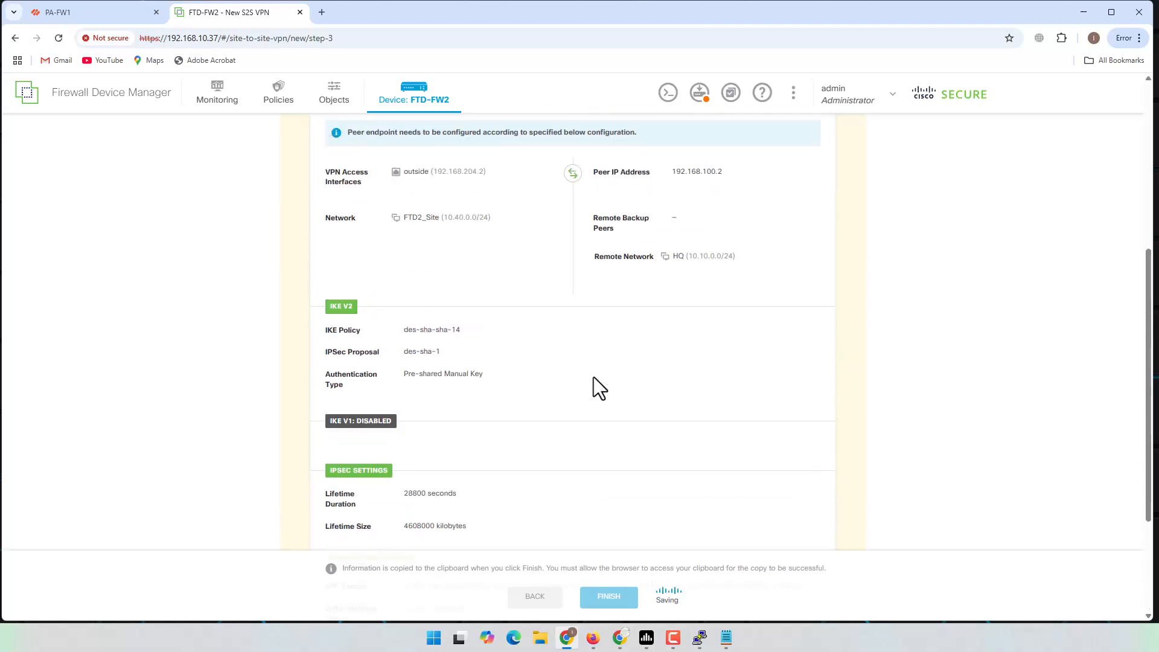
scroll(532, 209, "up", 1)
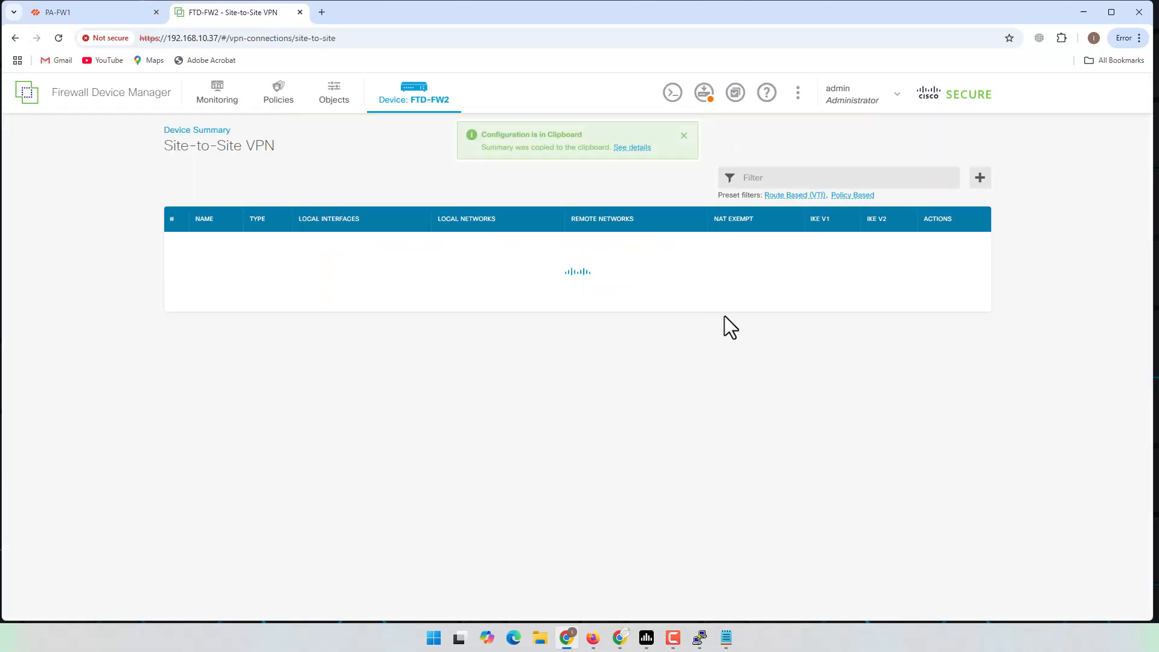
left_click(639, 149)
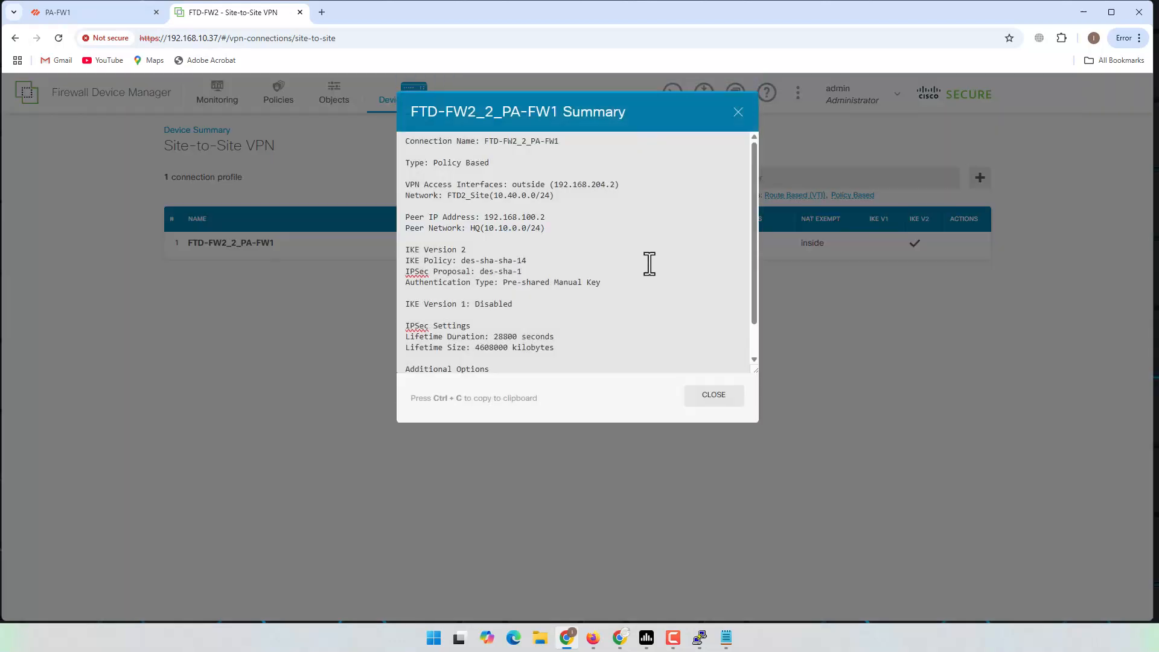
scroll(622, 224, "down", 1)
scroll(623, 224, "down", 1)
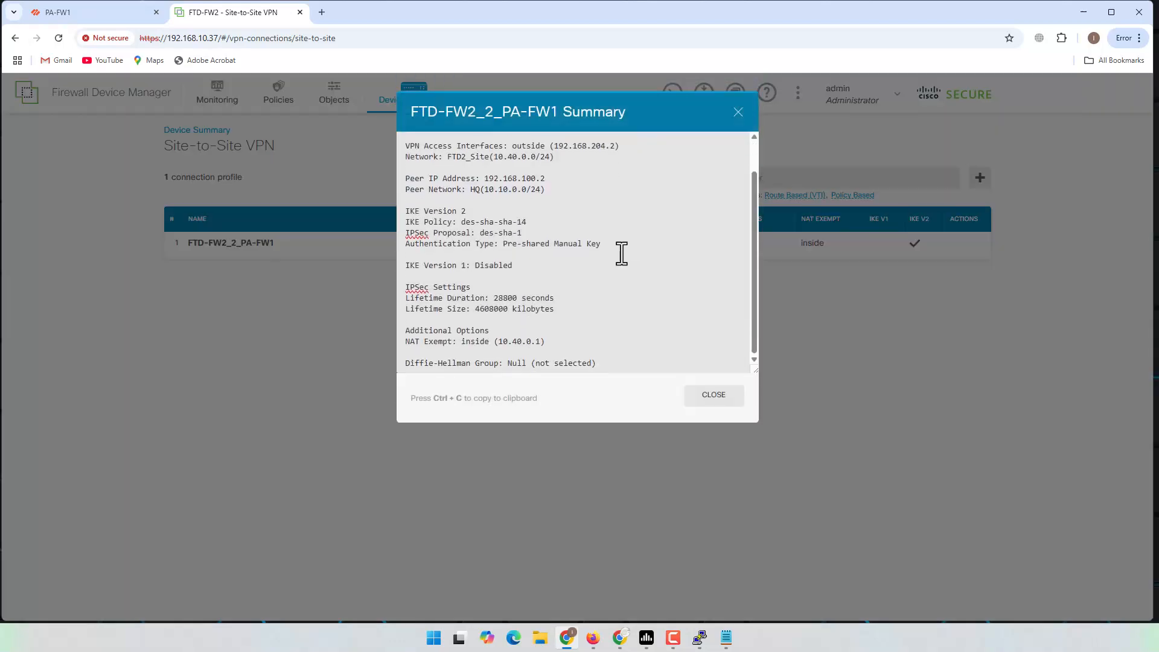
scroll(624, 286, "up", 2)
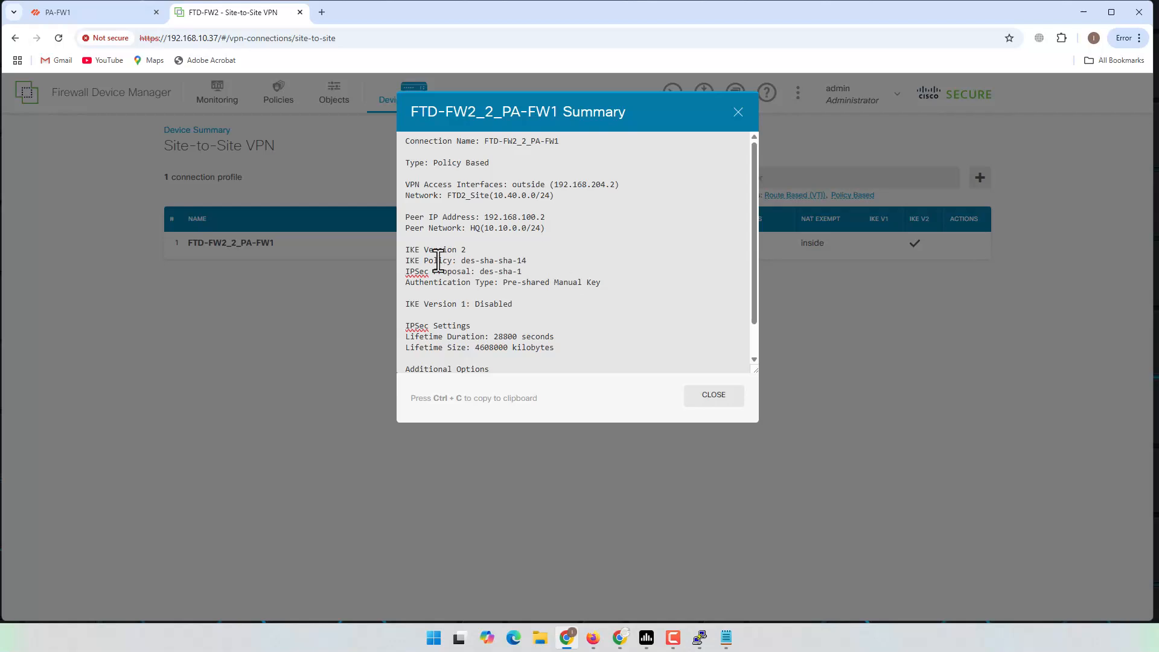
key("ctrl+a")
left_click(496, 266)
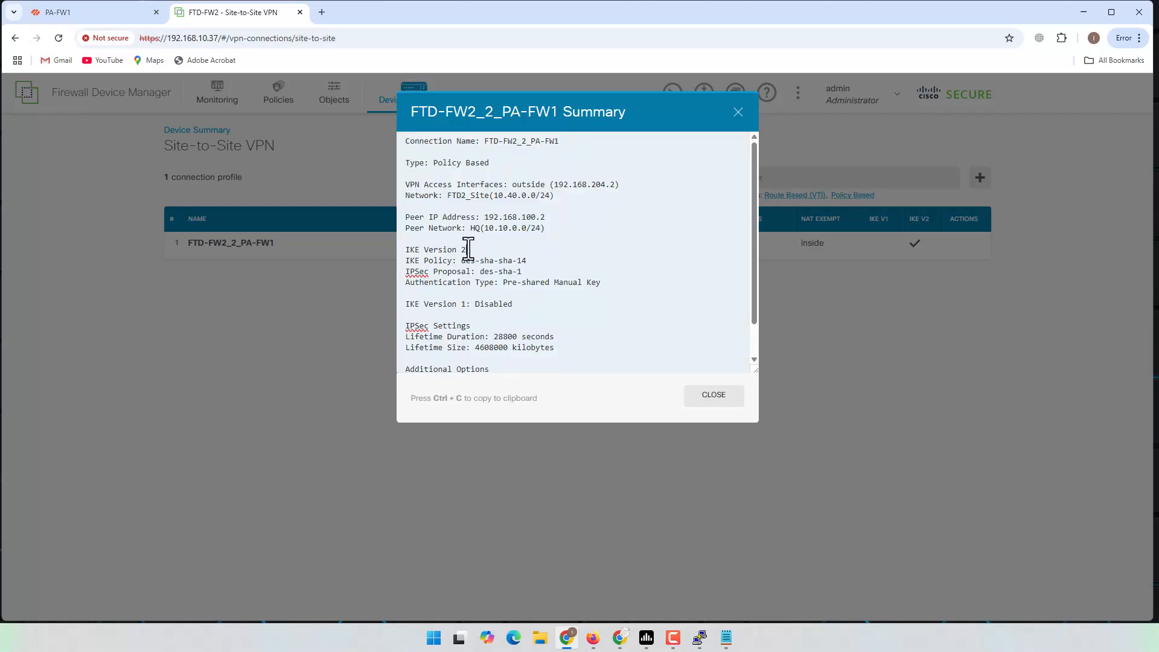
left_click_drag(429, 260, 526, 260)
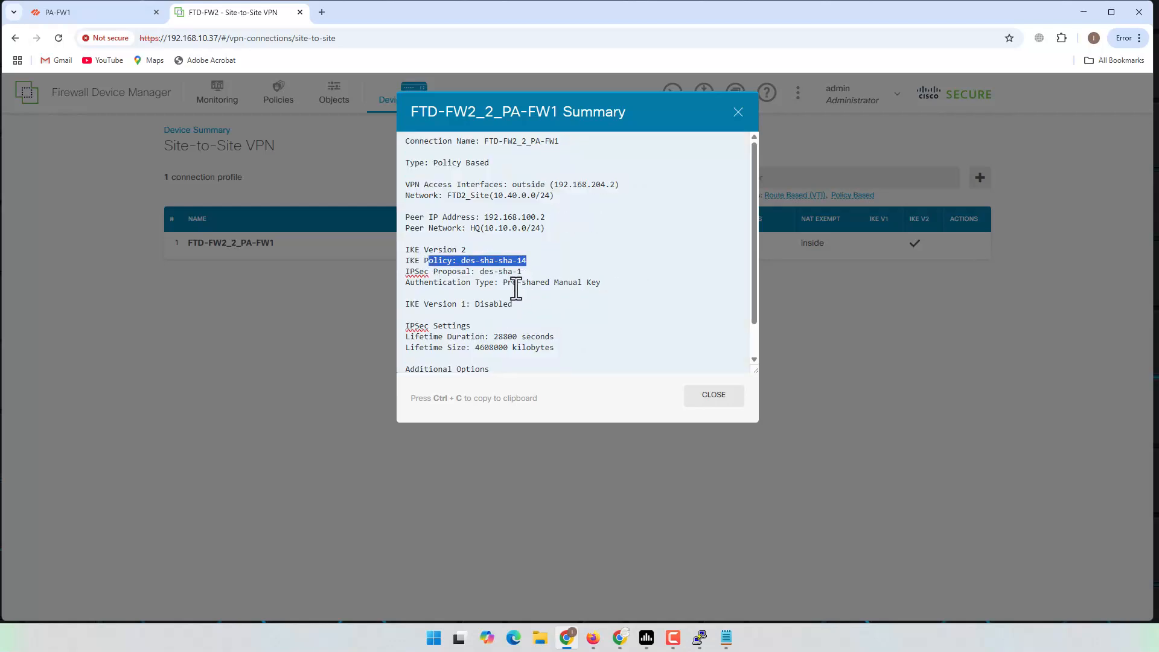
left_click_drag(429, 271, 529, 273)
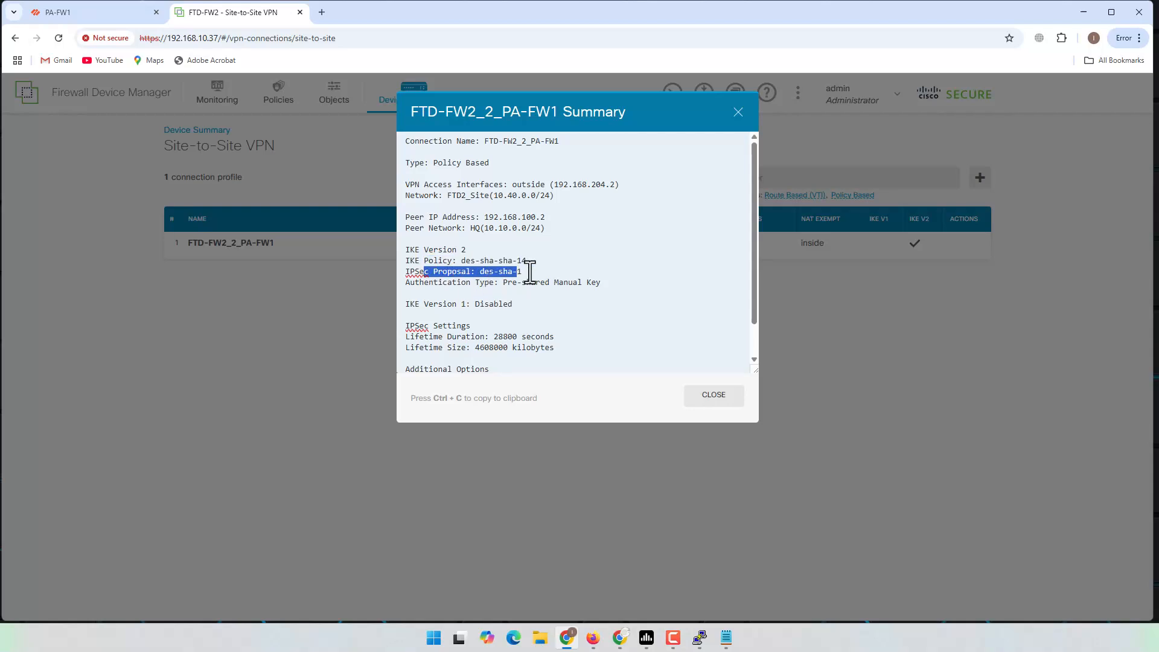
left_click(561, 283)
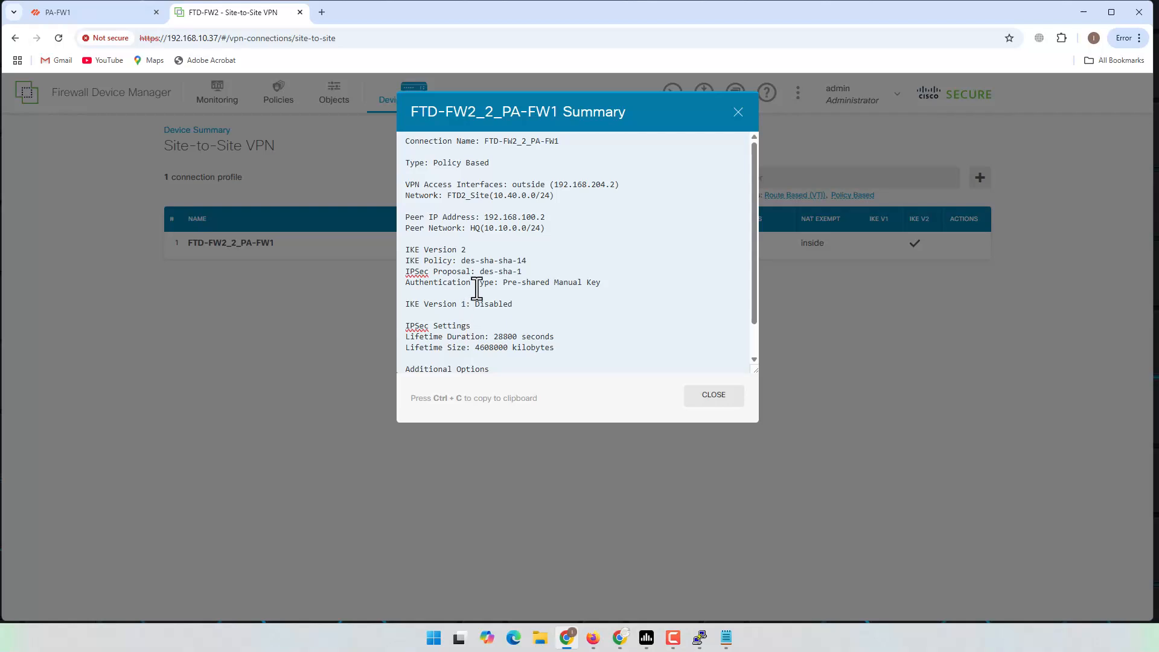
left_click_drag(512, 282, 597, 278)
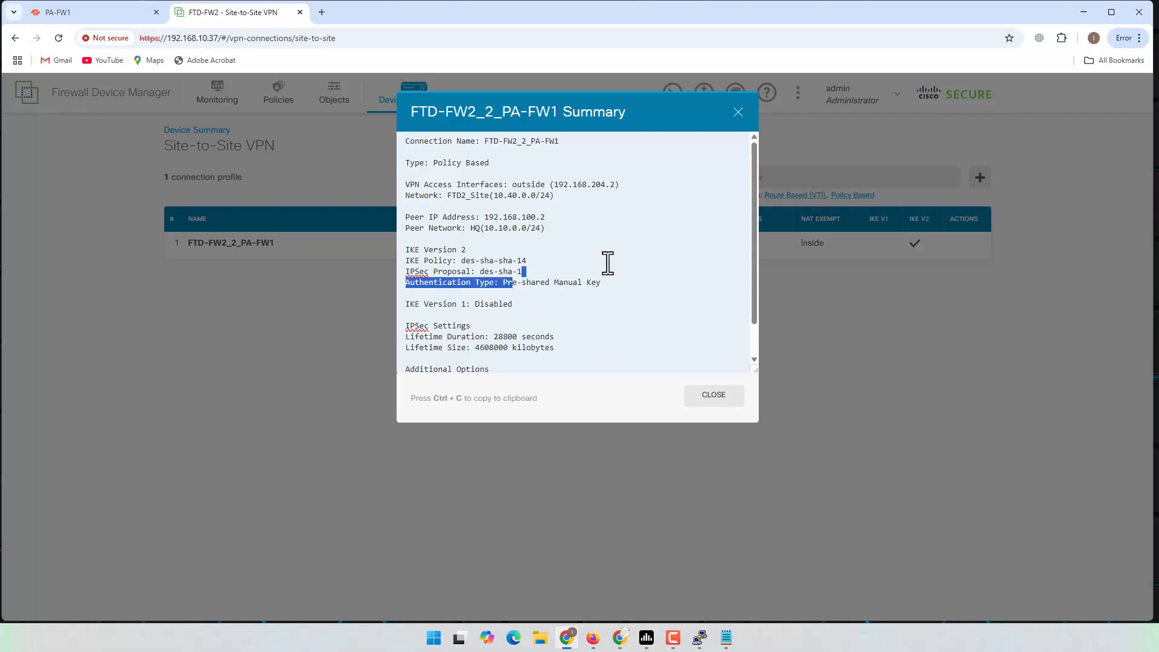
left_click_drag(458, 305, 514, 305)
scroll(534, 329, "down", 1)
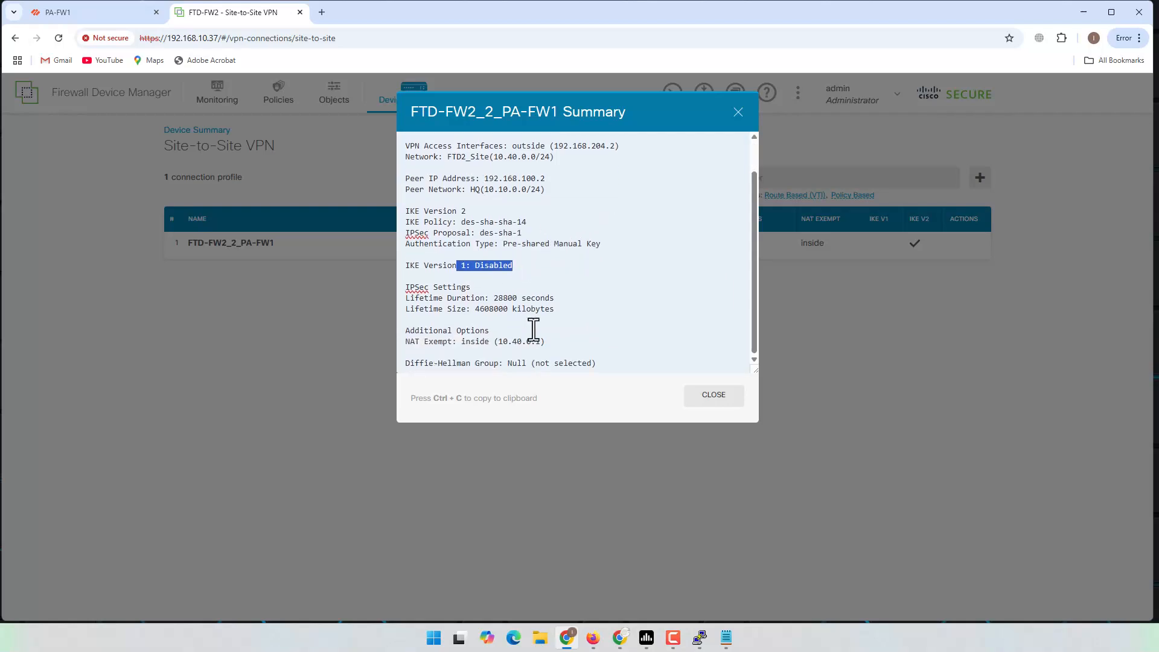
left_click(740, 400)
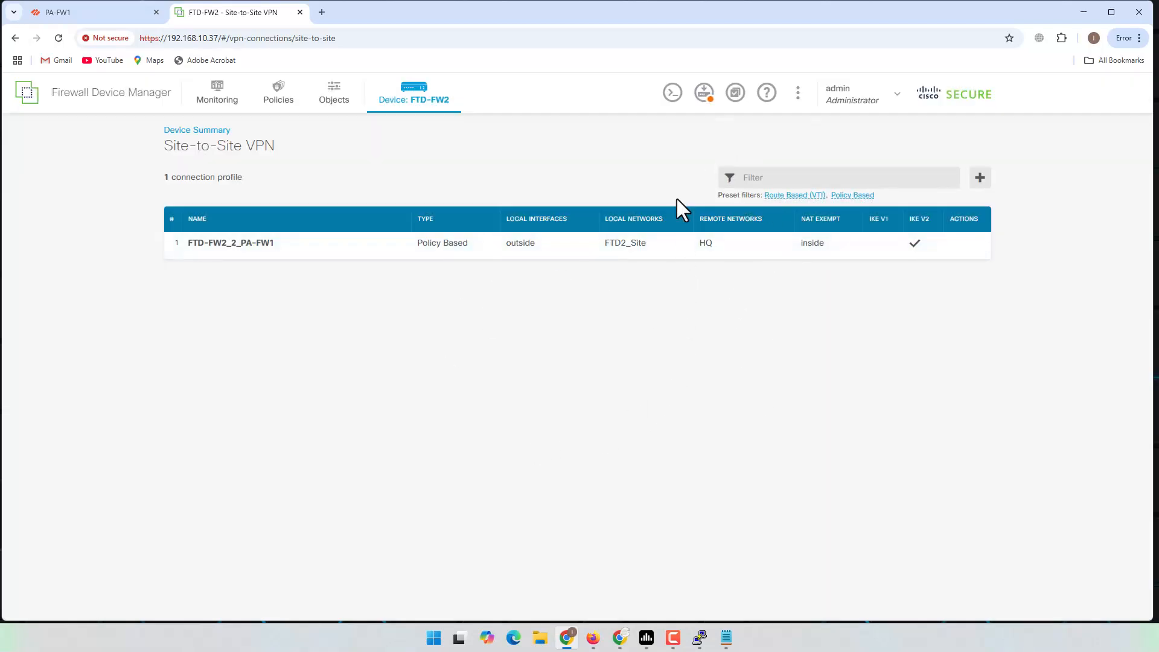
Step: Review FTD-FW2's pending VPN changes and deploy them now
left_click(699, 107)
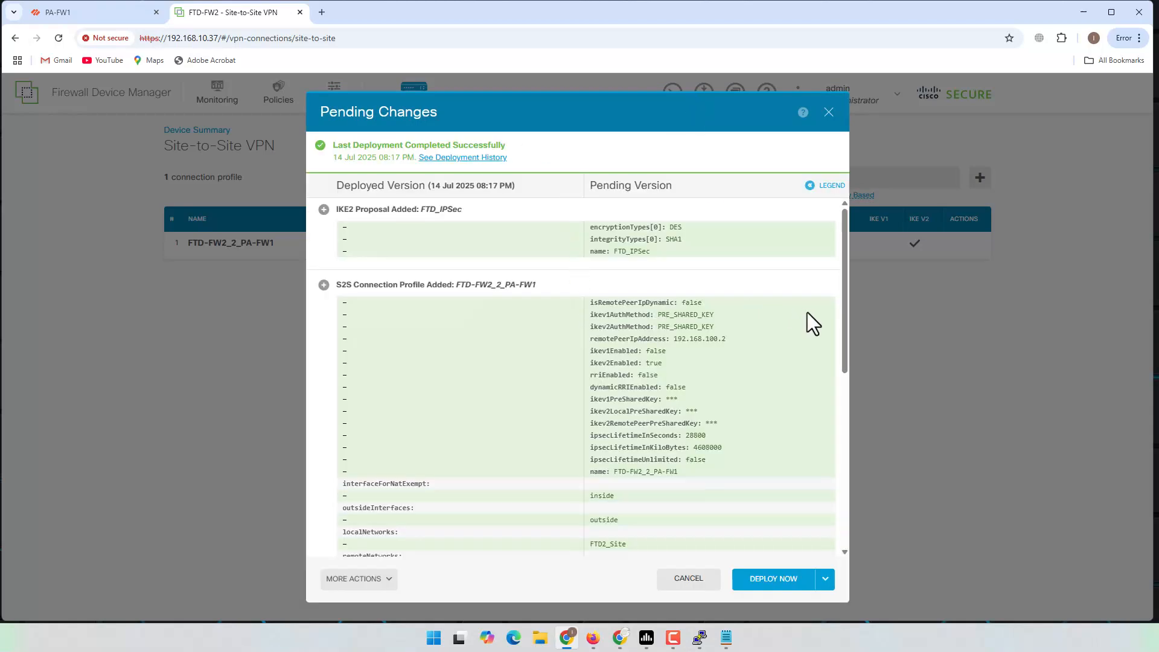
mouse_move(845, 248)
left_mouse_down()
mouse_move(861, 466)
mouse_move(853, 230)
left_mouse_up()
scroll(647, 363, "down", 10)
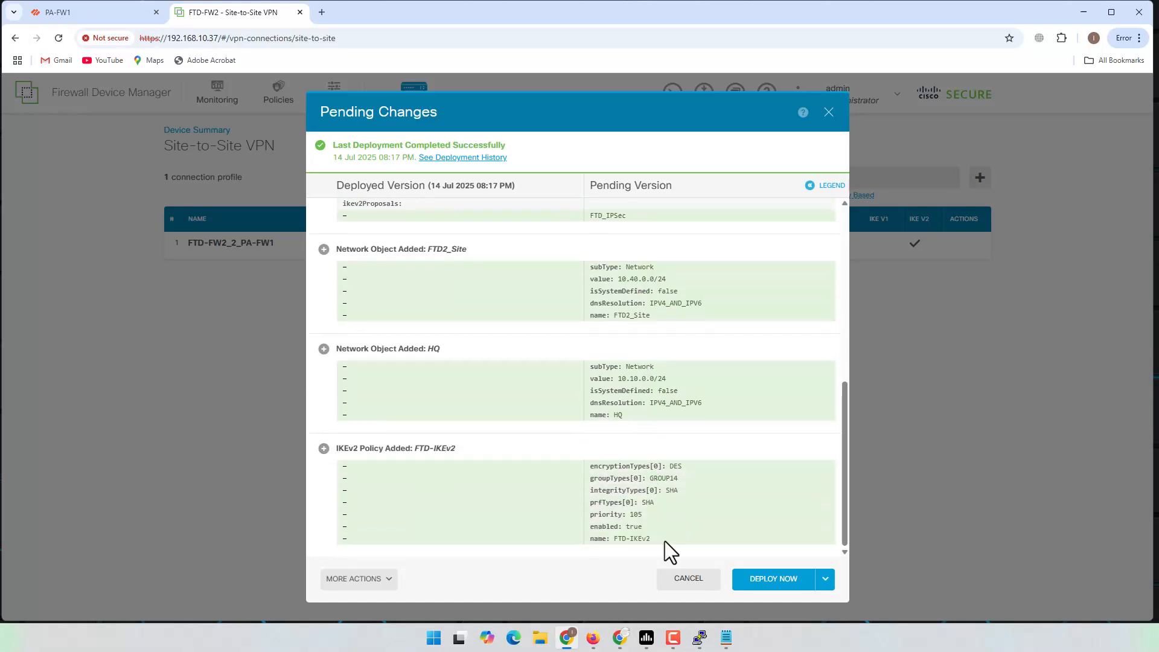
left_click(772, 581)
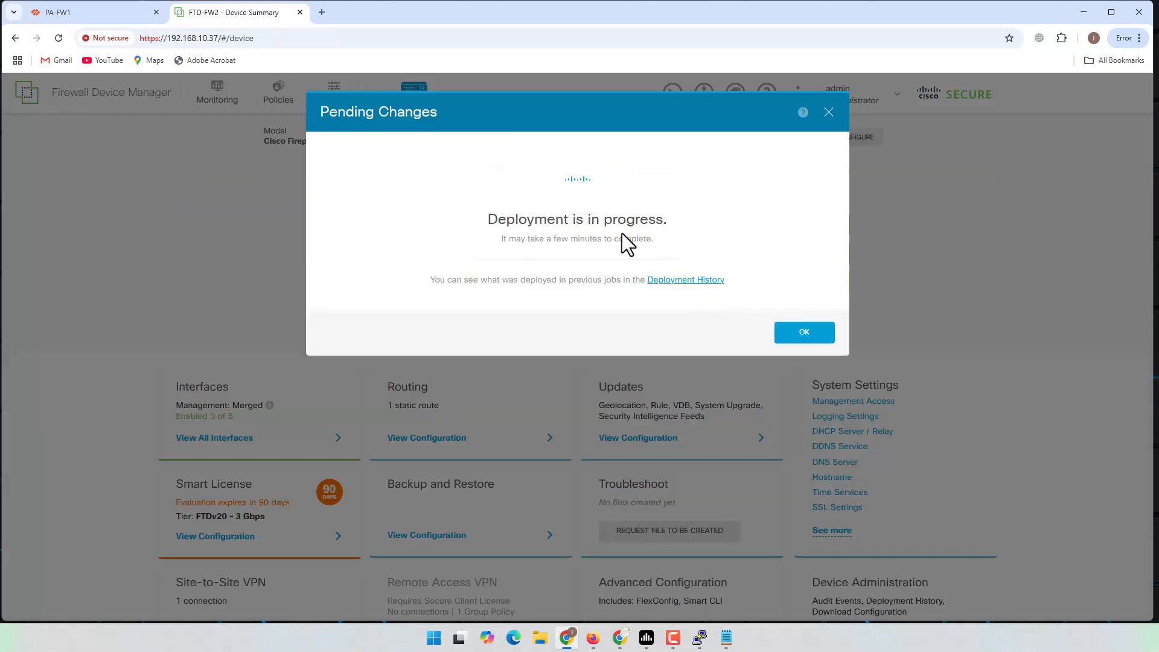
left_click(805, 332)
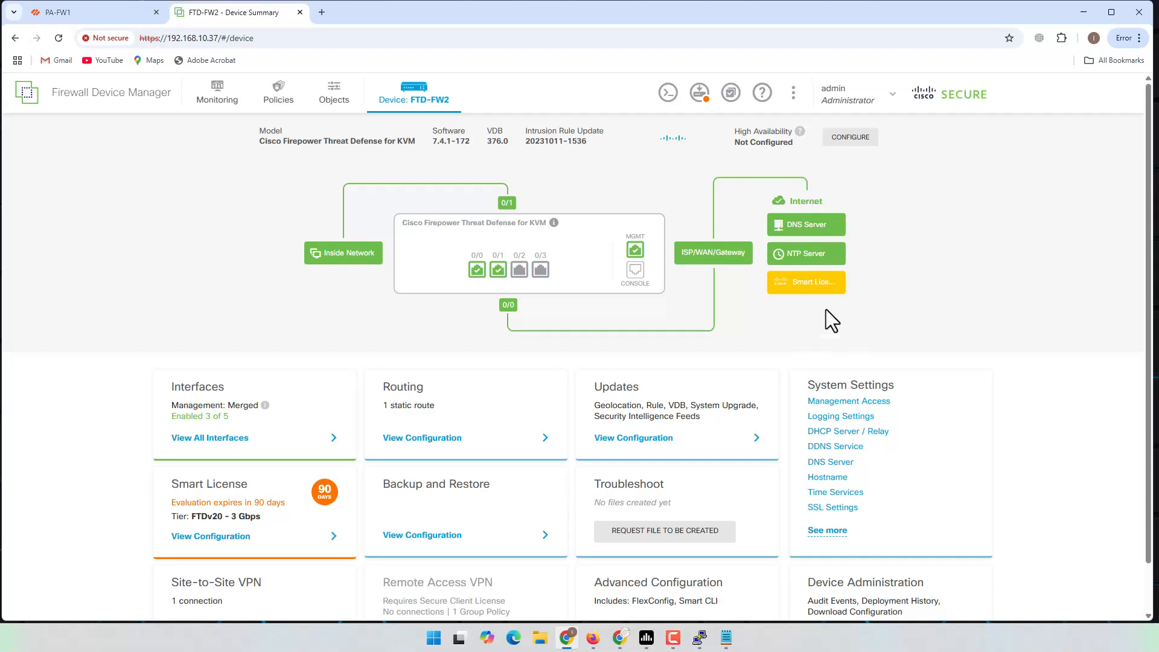
Step: Deploy the pending site-to-site VPN changes to FTD-FW2, then start a new Access Control rule
left_click(280, 102)
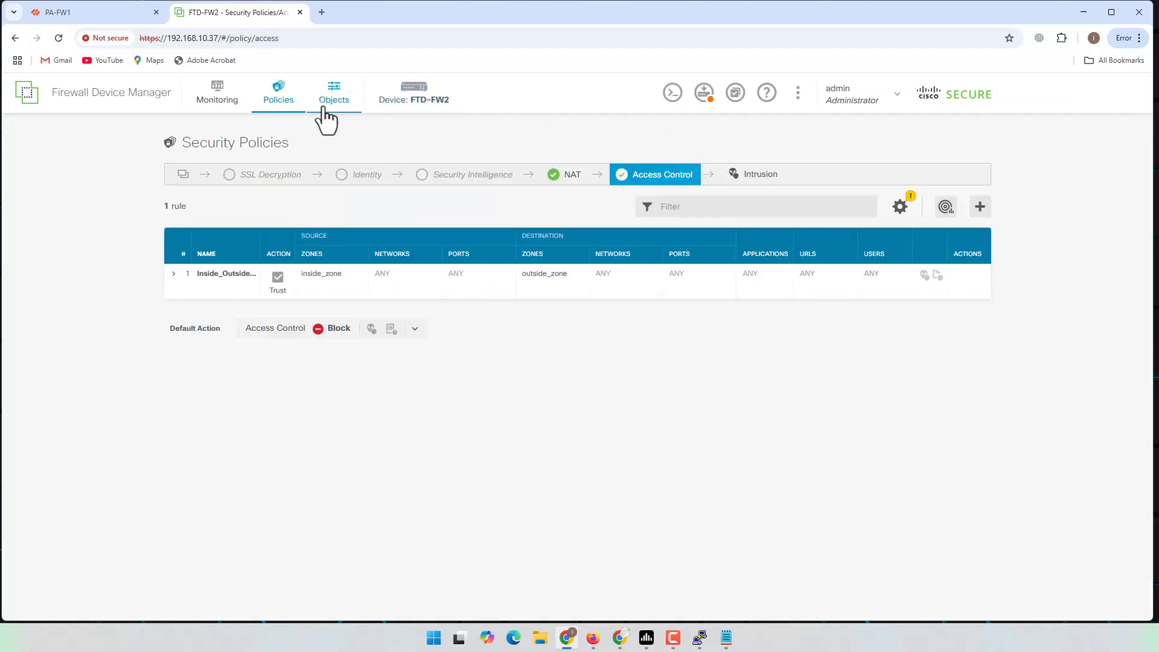
left_click(421, 109)
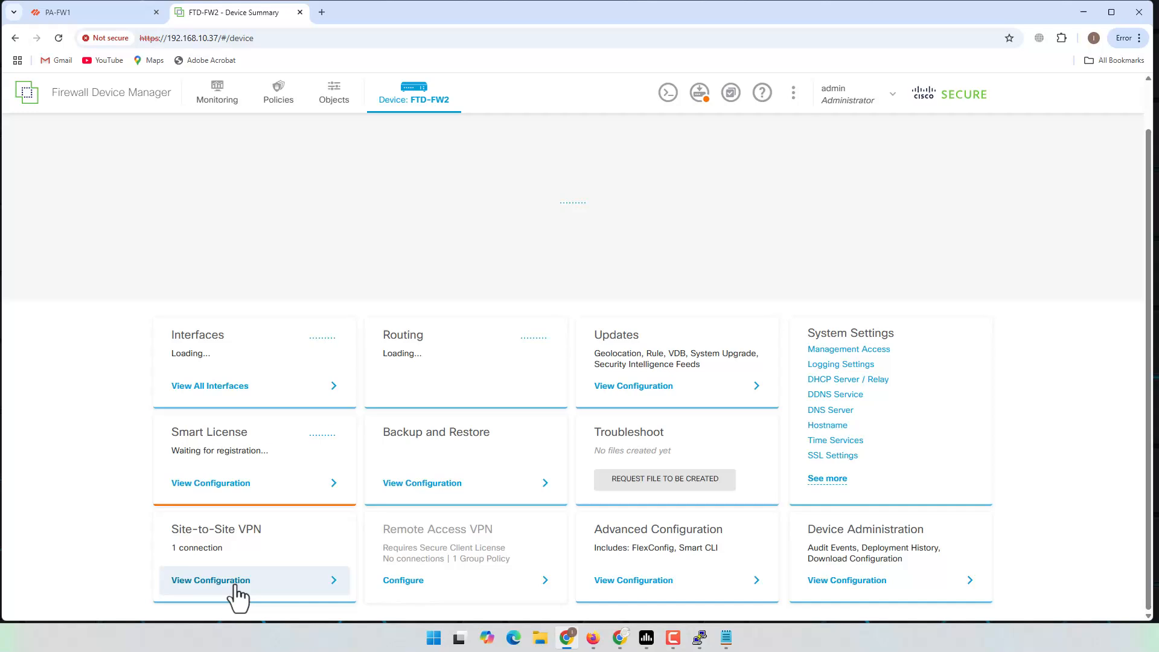
left_click(232, 589)
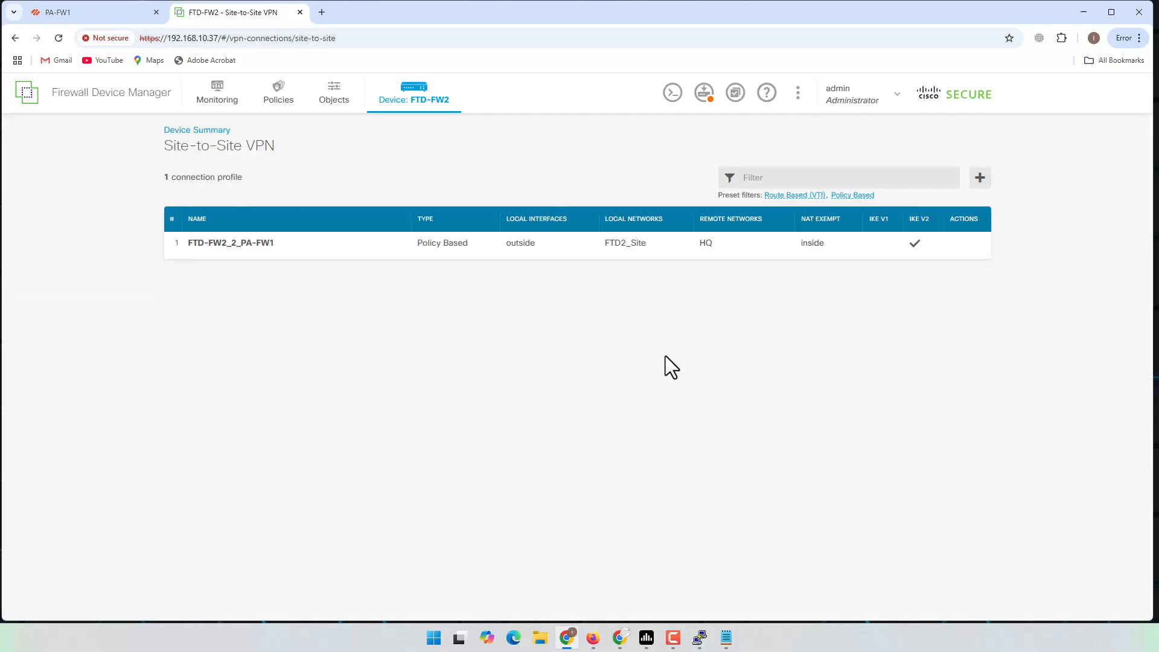
left_click(714, 102)
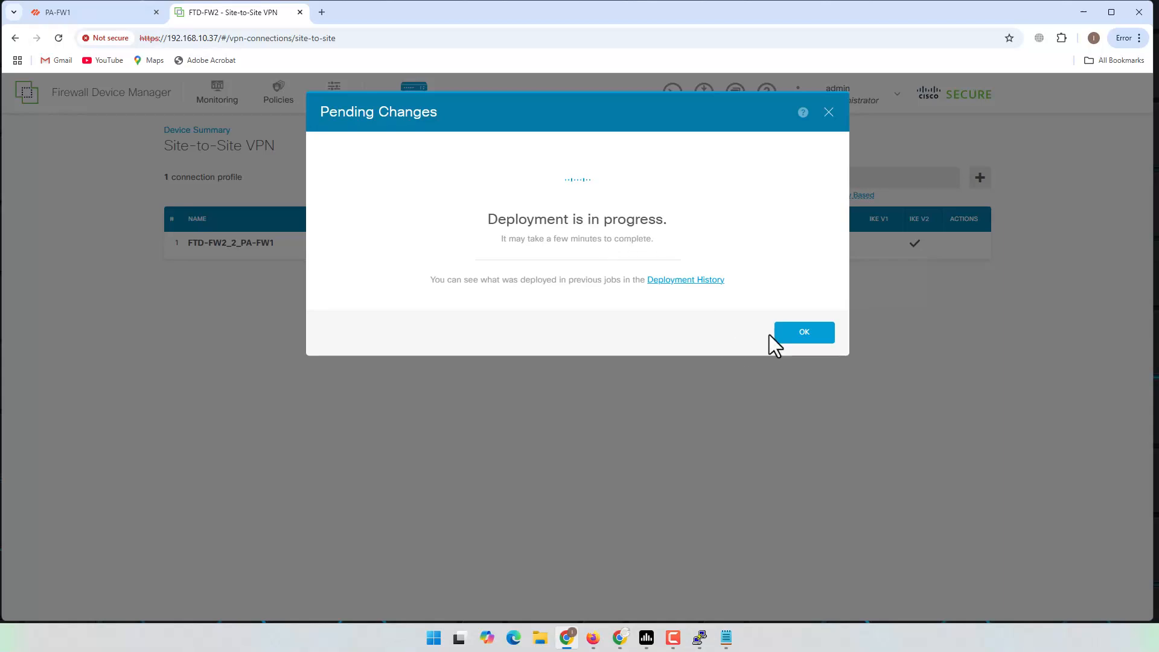
left_click(809, 334)
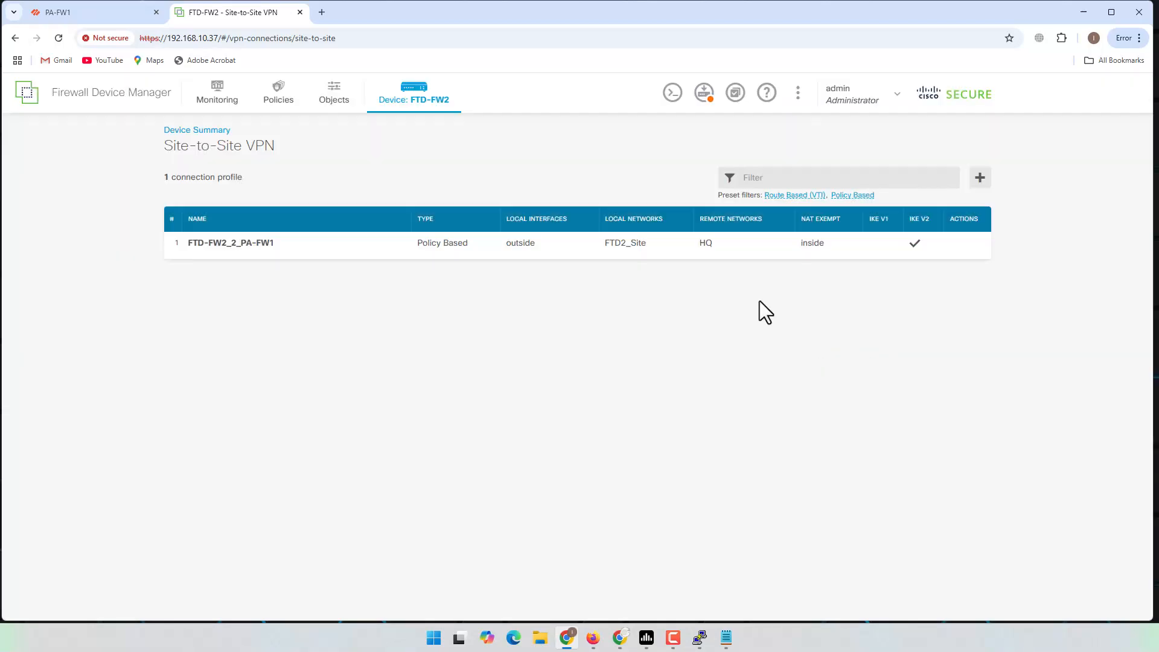
left_click(279, 99)
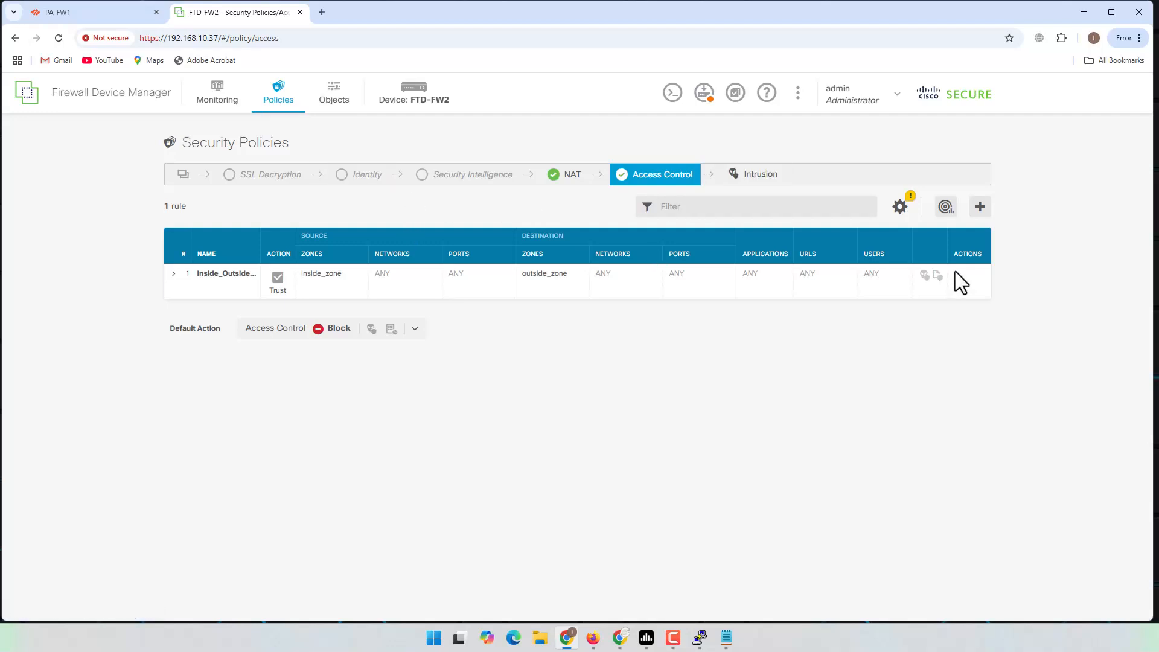
left_click(980, 216)
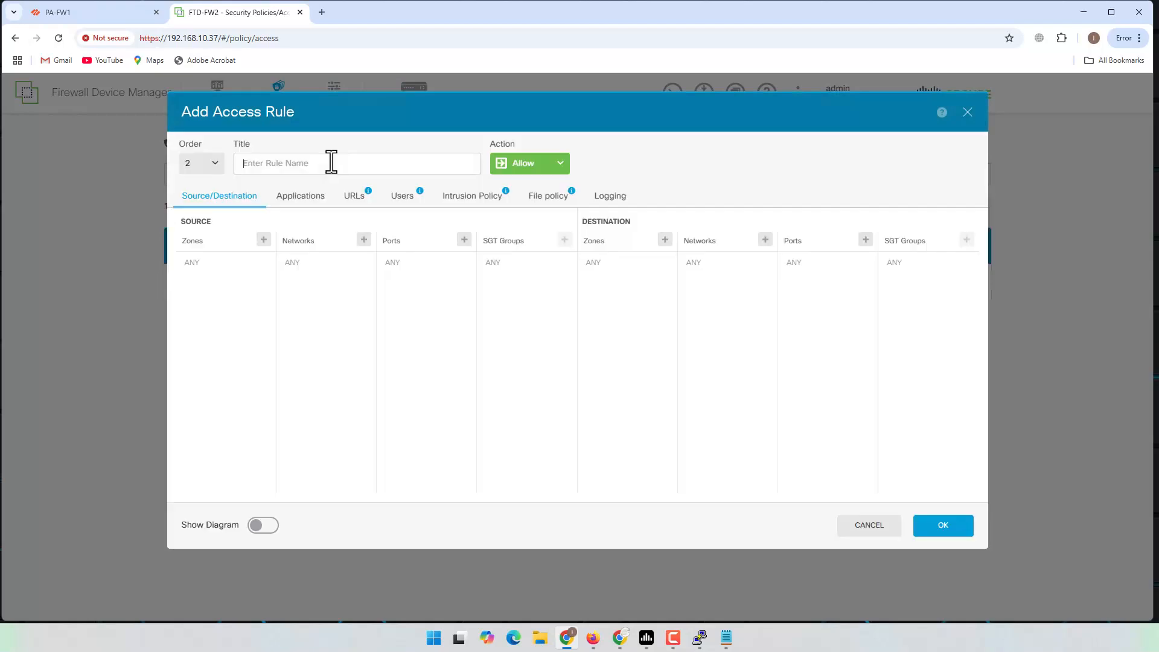
Step: Name the rule VPN_OUT with source zone inside_zone and source network FTD2_Site
left_click(315, 167)
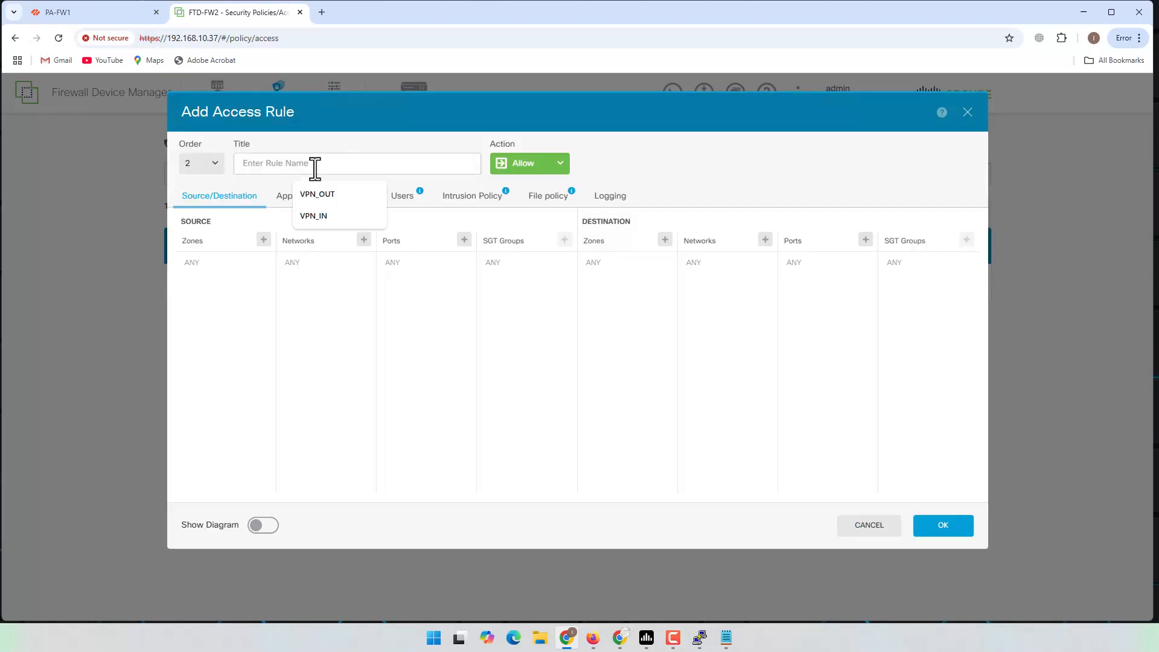
left_click(320, 196)
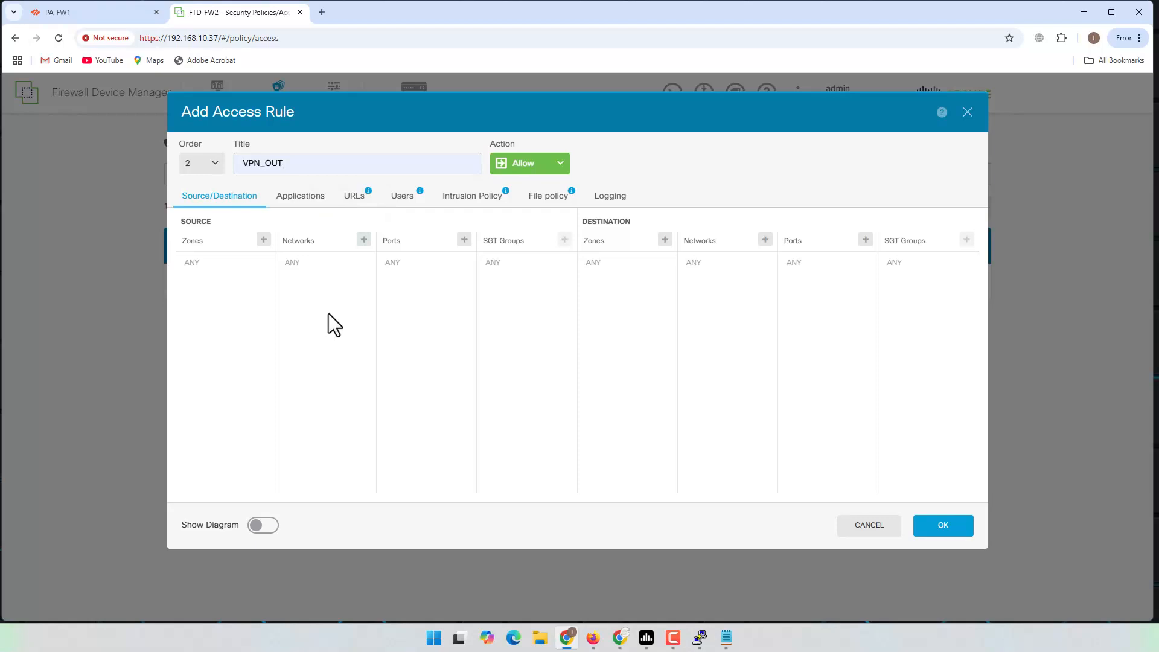
left_click(262, 241)
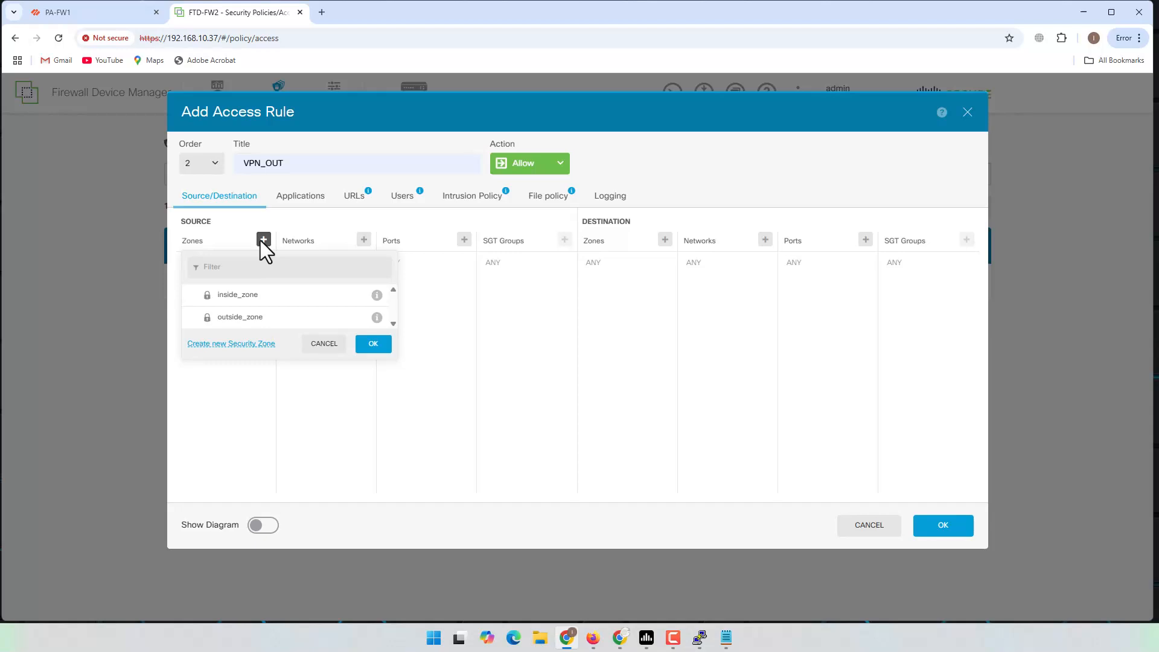
left_click(242, 305)
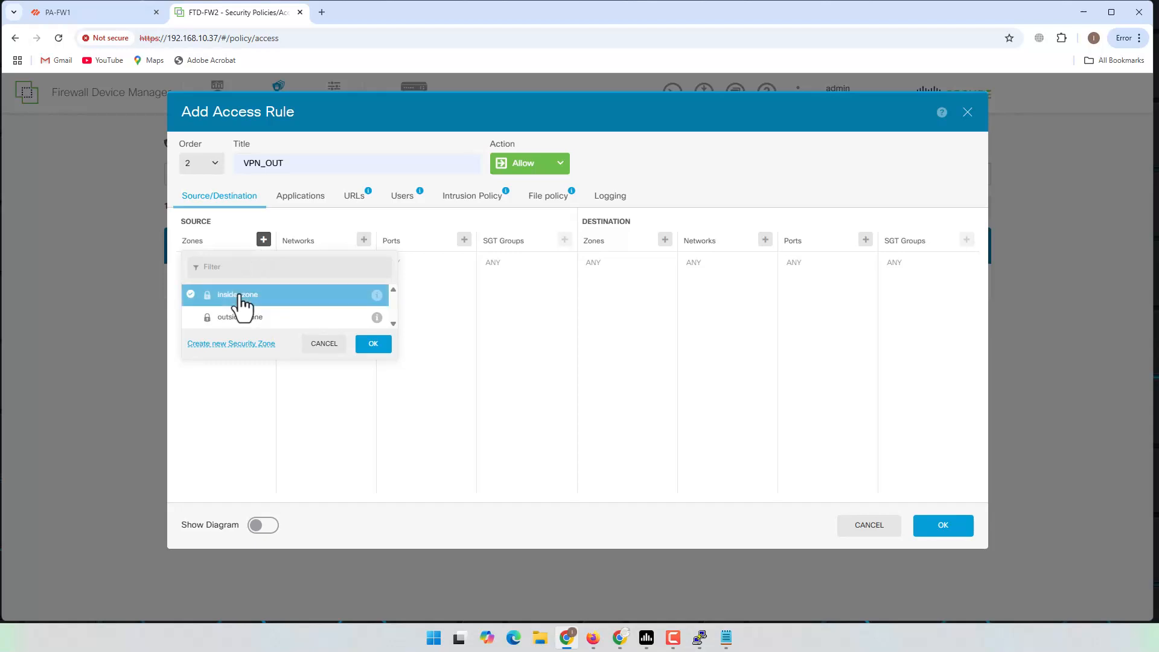
left_click(367, 345)
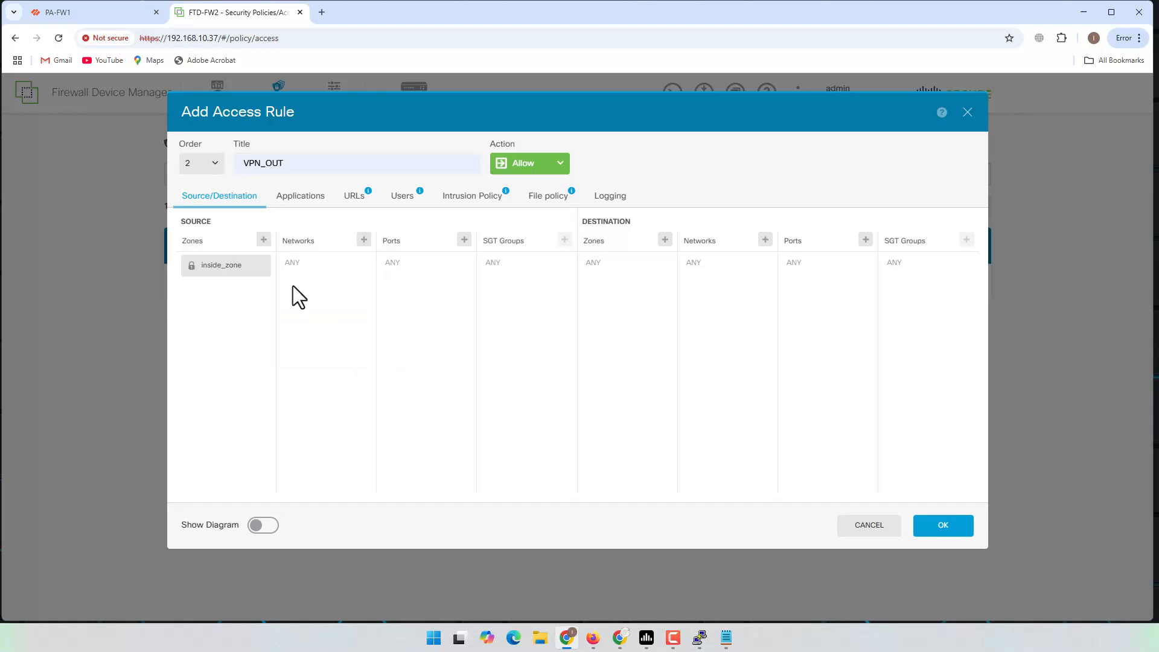
left_click(364, 241)
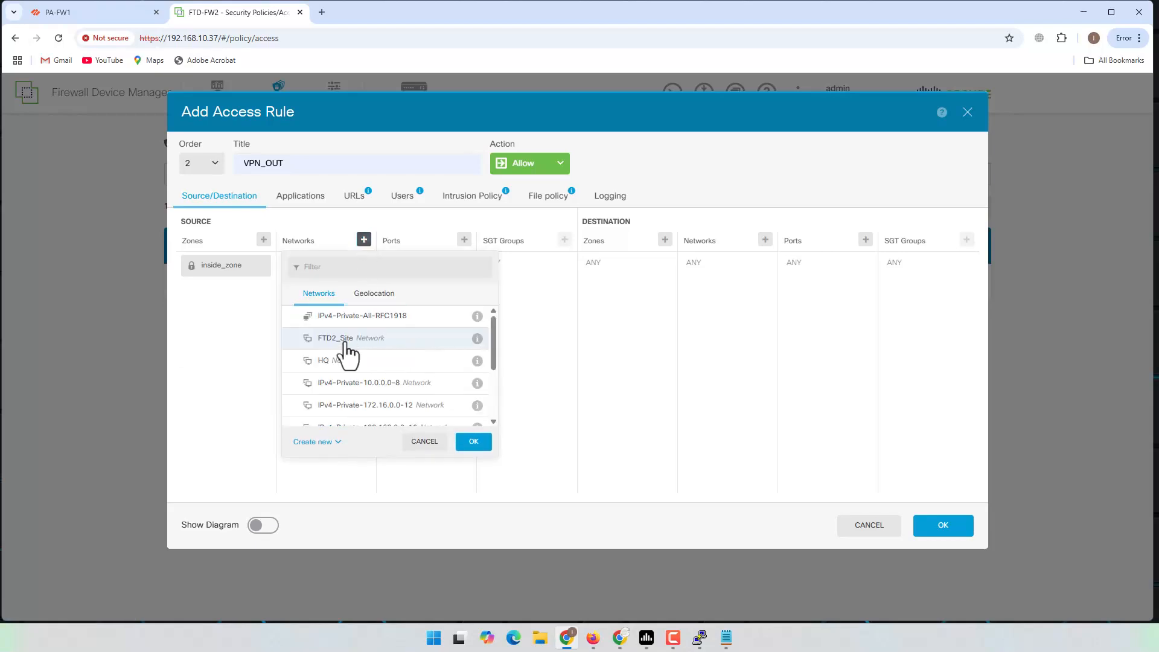
left_click(354, 340)
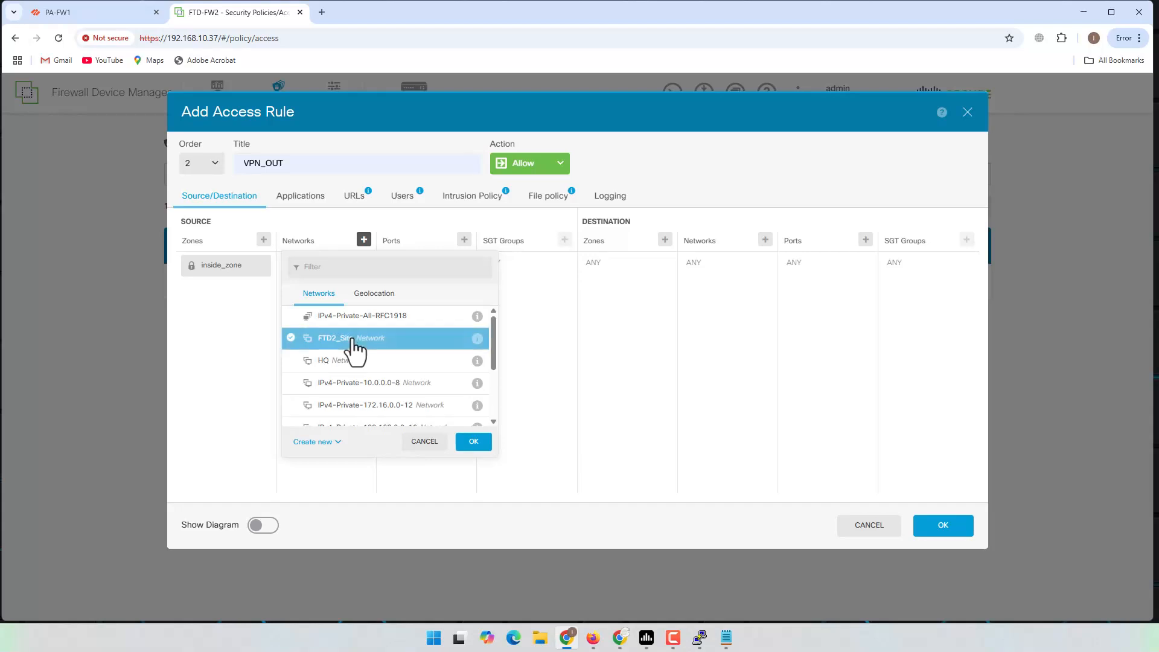
left_click(474, 442)
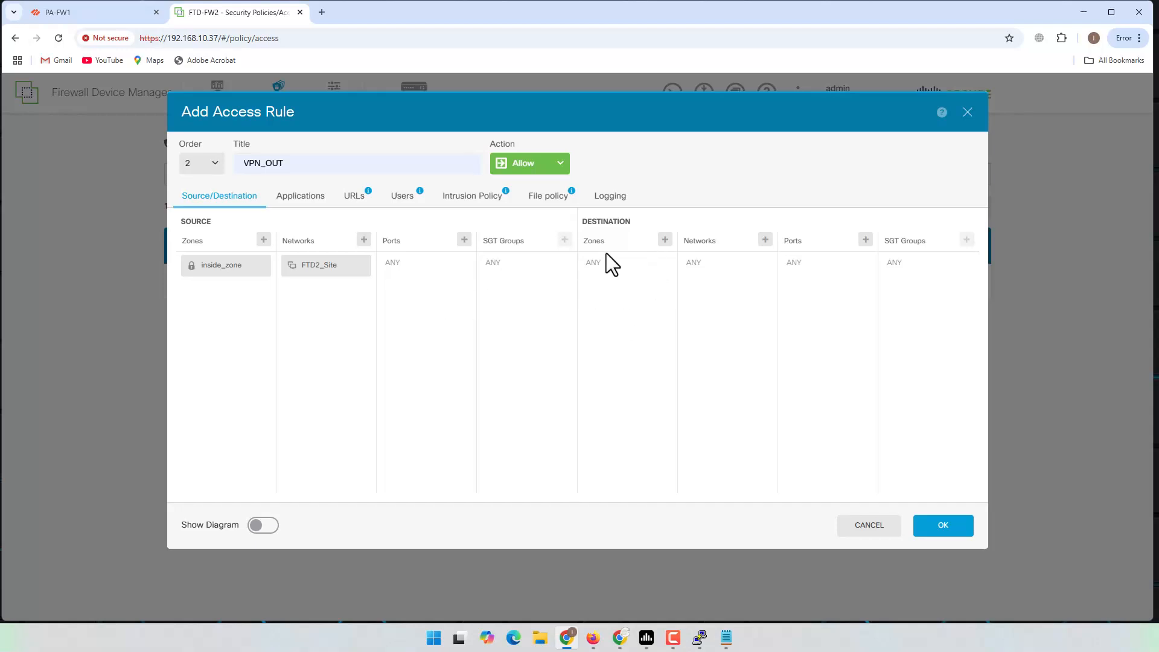
Step: Set the rule's destination to zone outside_zone and network HQ
left_click(665, 240)
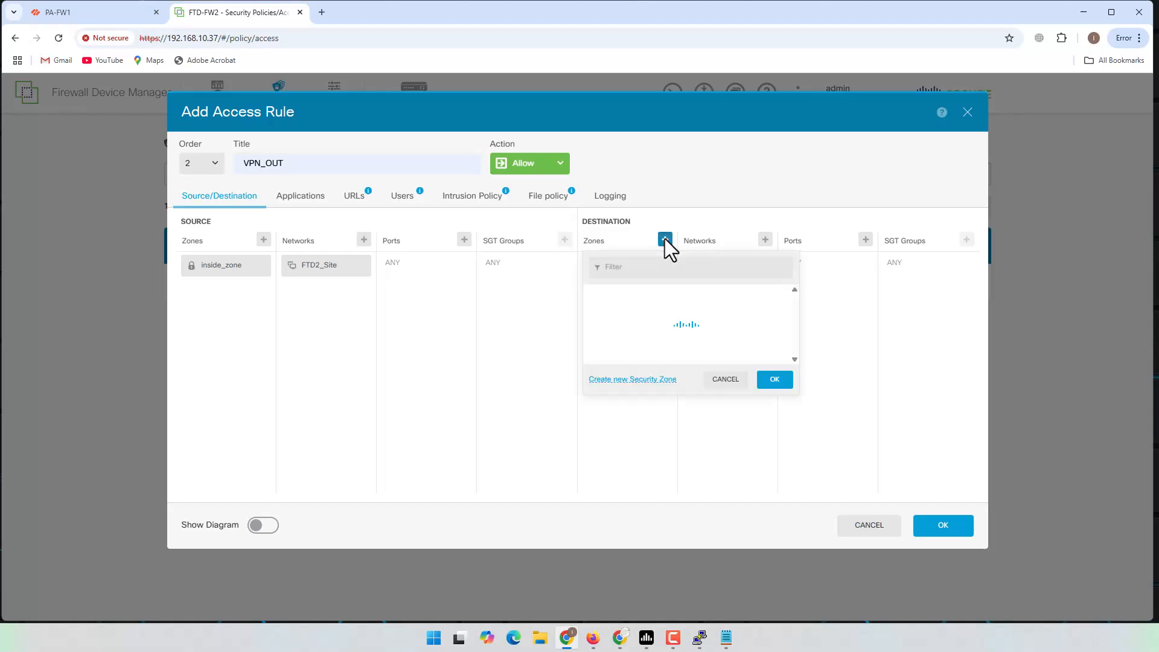
left_click(654, 316)
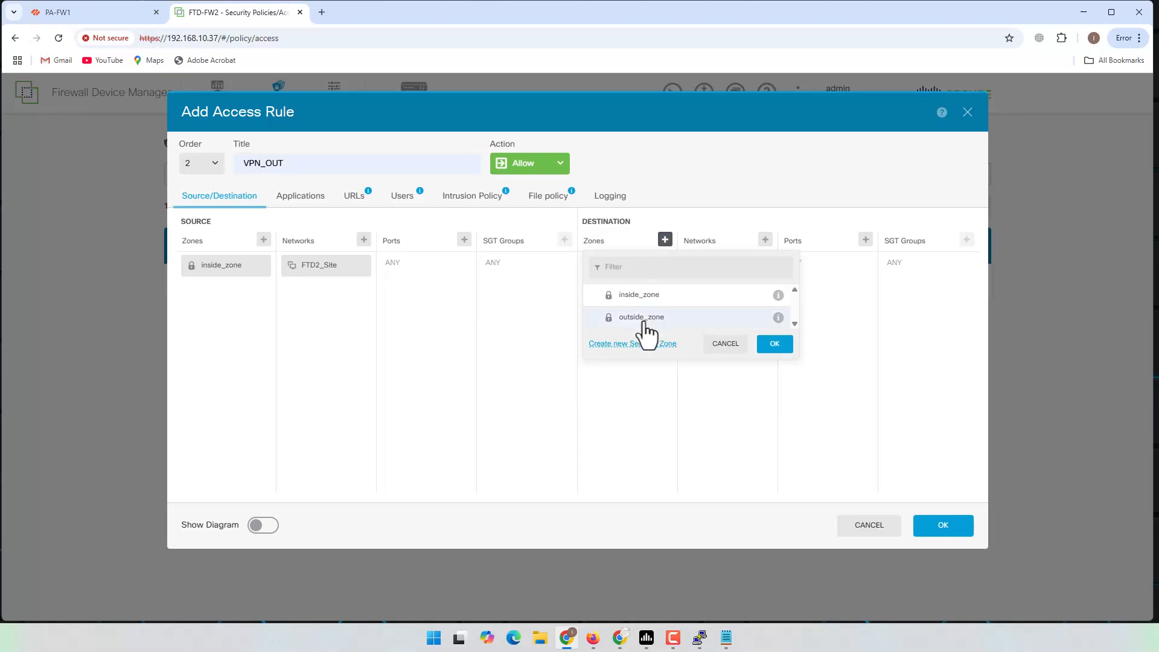
left_click(762, 343)
left_click(766, 240)
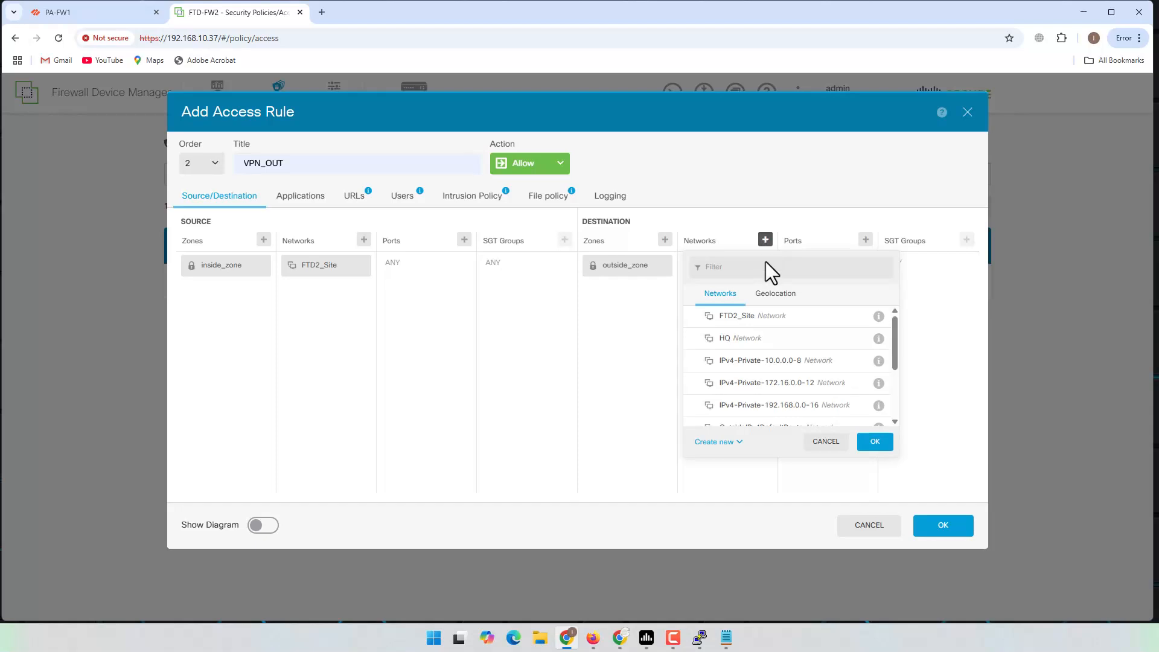
left_click(746, 342)
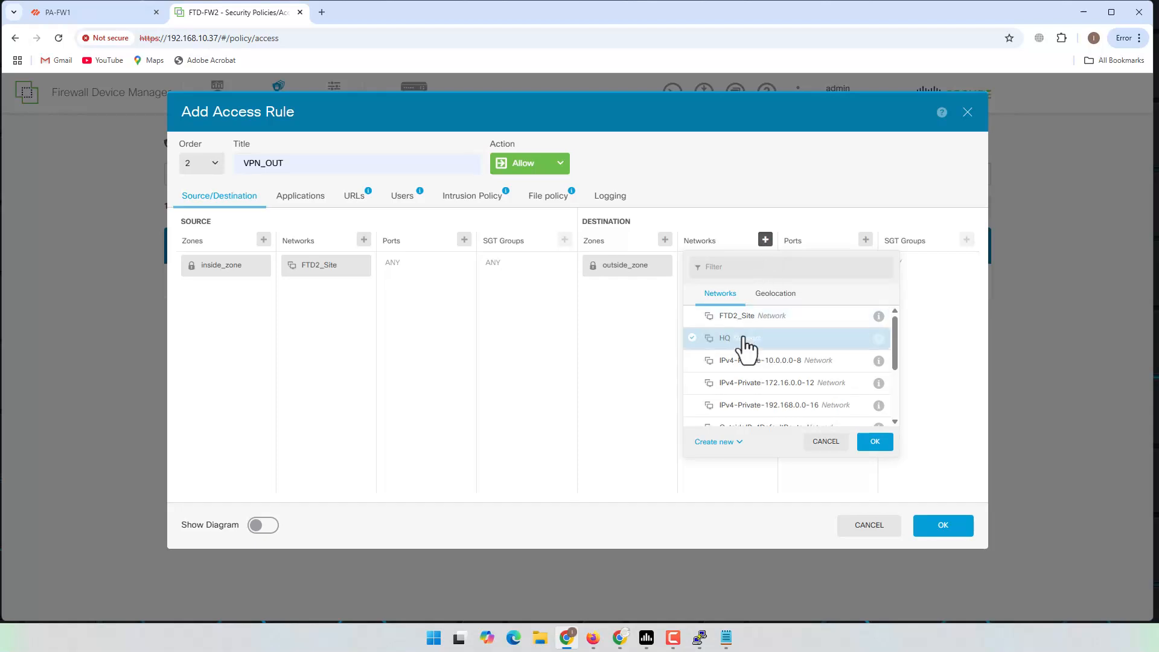
left_click(875, 441)
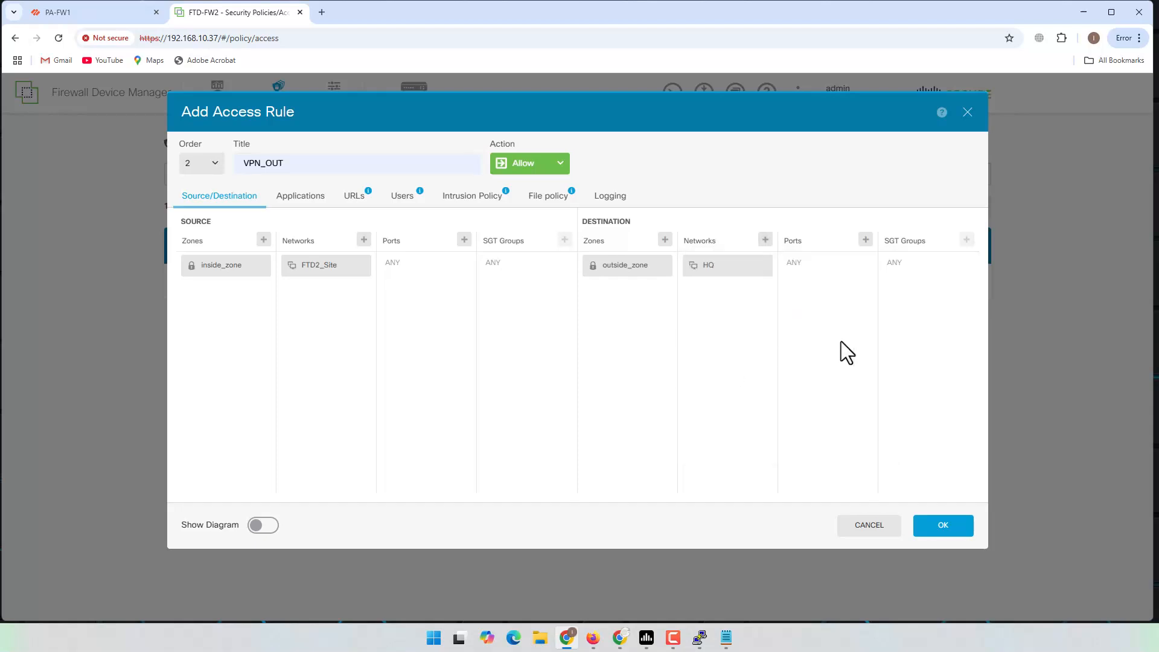
left_click(300, 201)
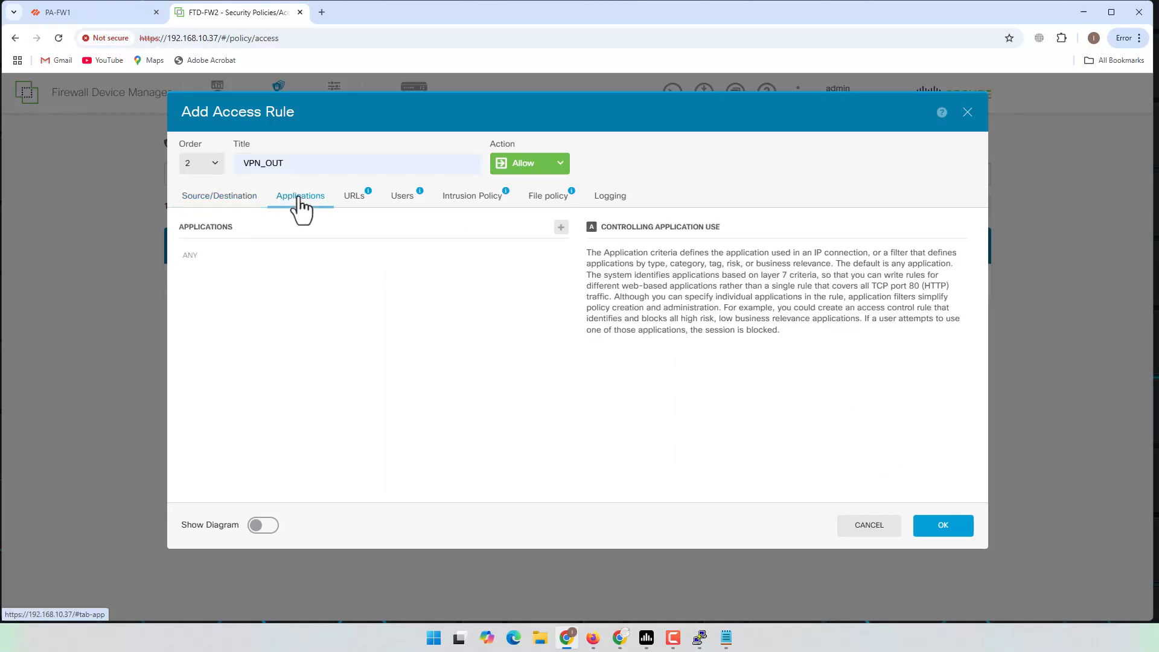
Step: Log VPN_OUT connections At End of Connection and save the rule
left_click(360, 203)
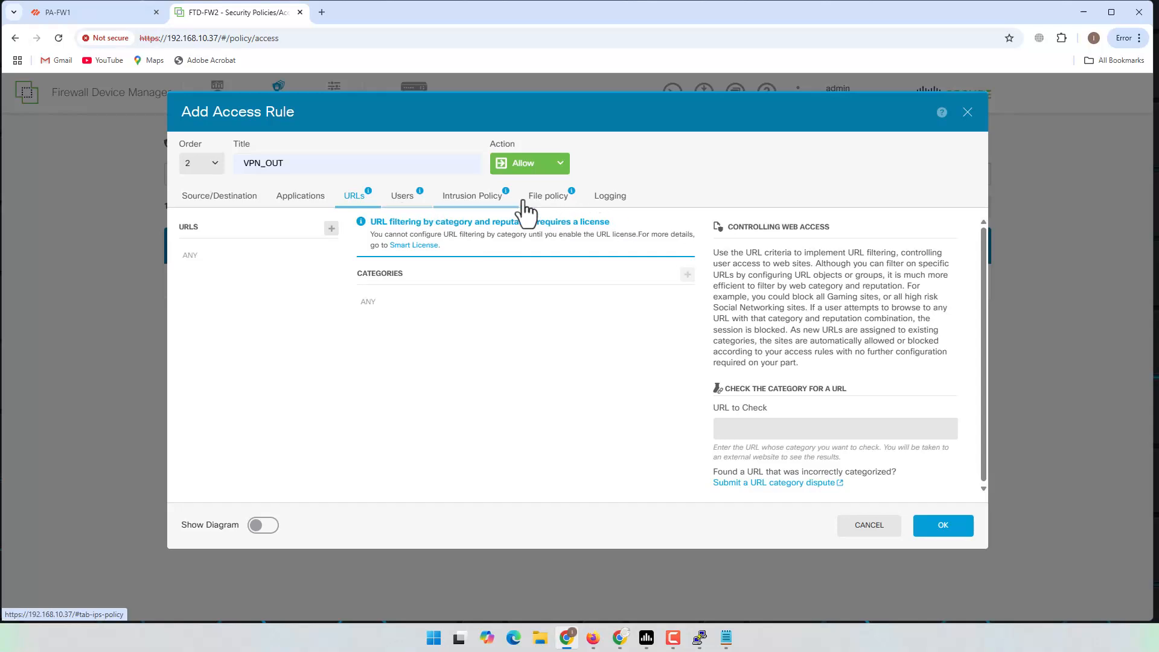
left_click(607, 199)
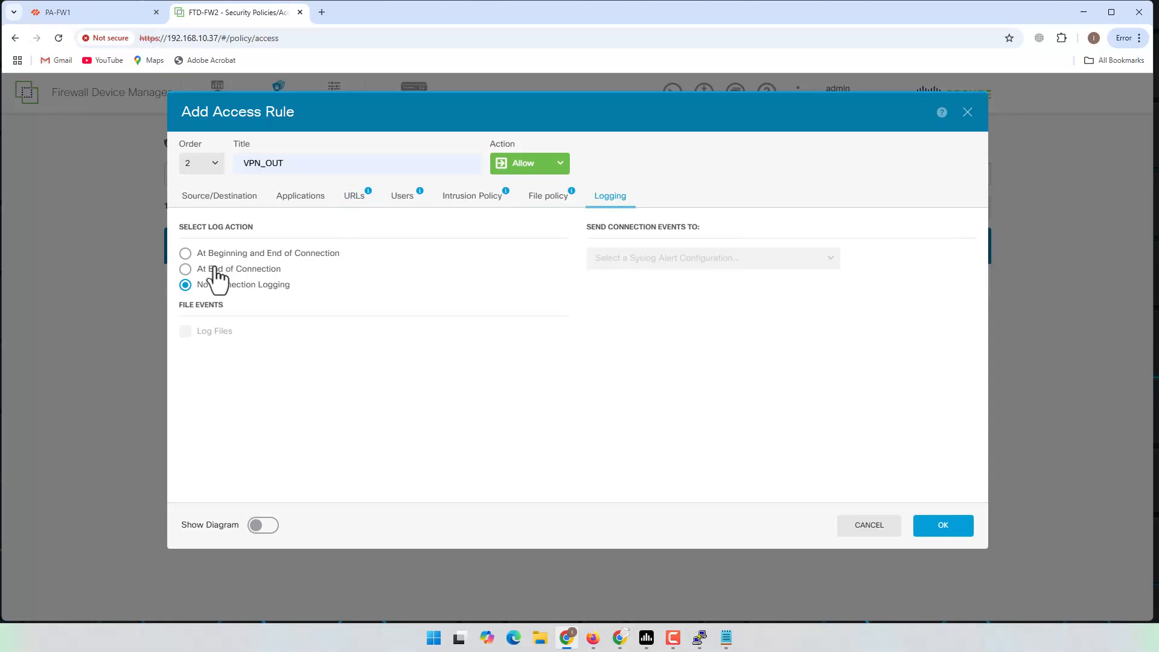
left_click(187, 269)
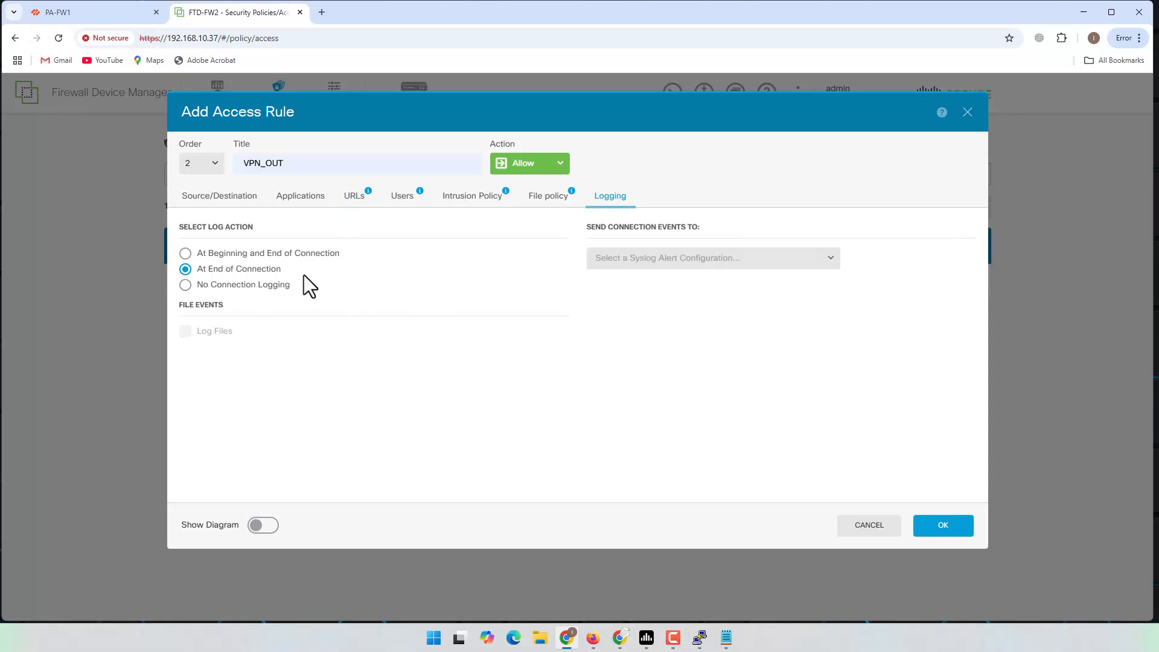
left_click(941, 526)
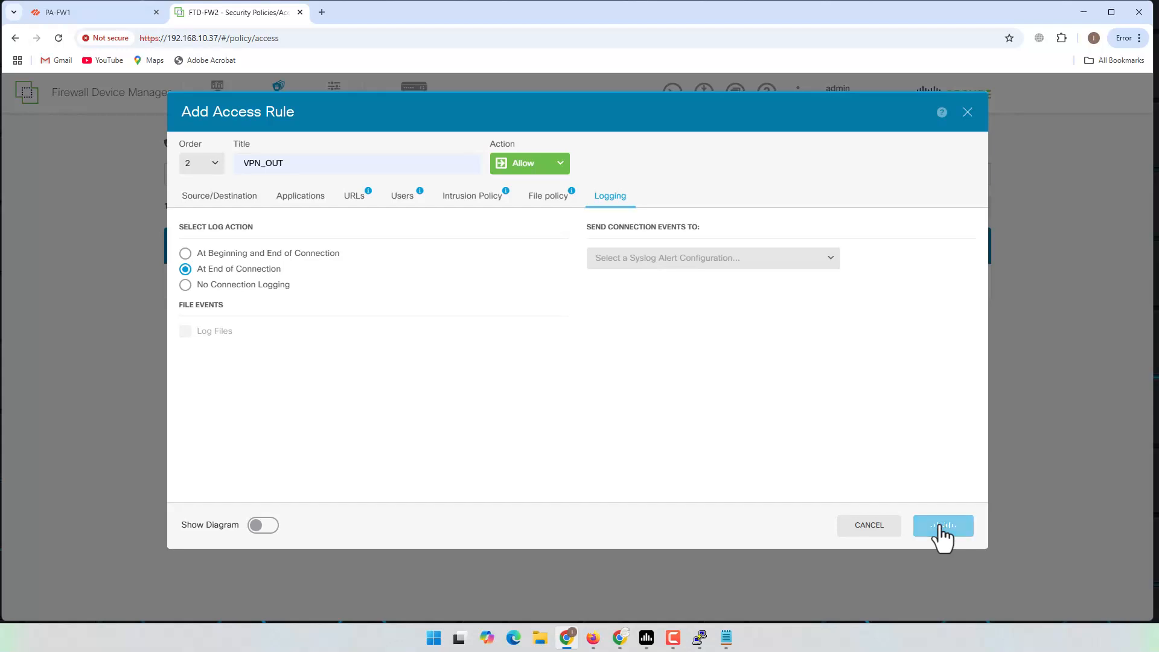
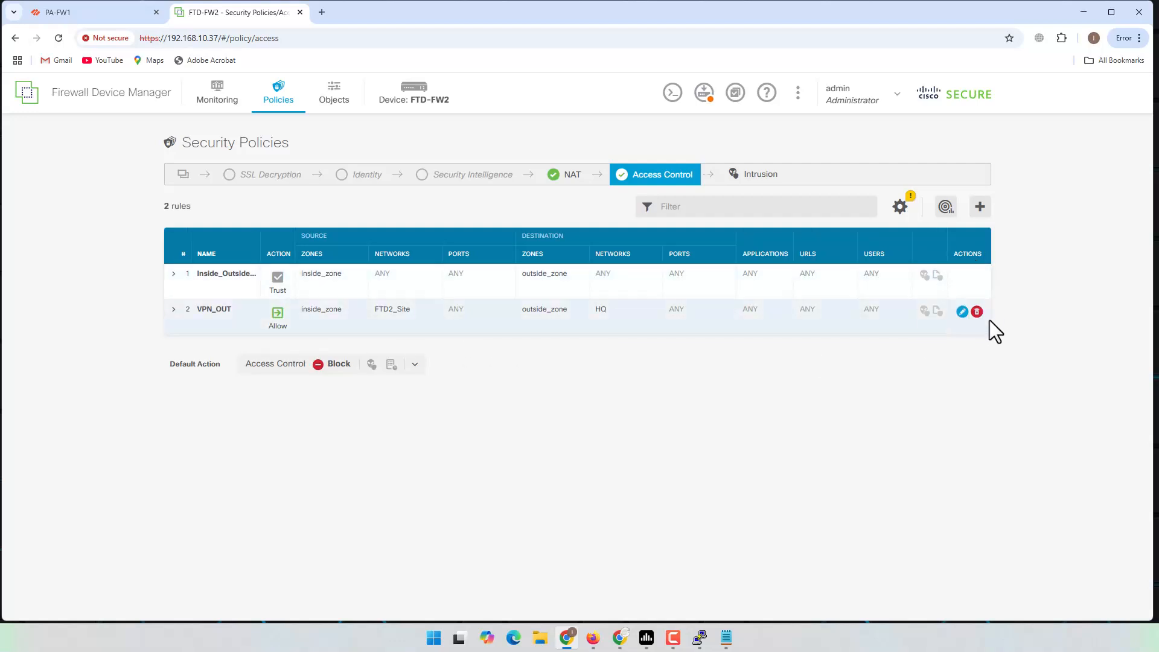
Step: Reopen the VPN_OUT rule, review its traffic diagram, and save it unchanged
left_click(964, 312)
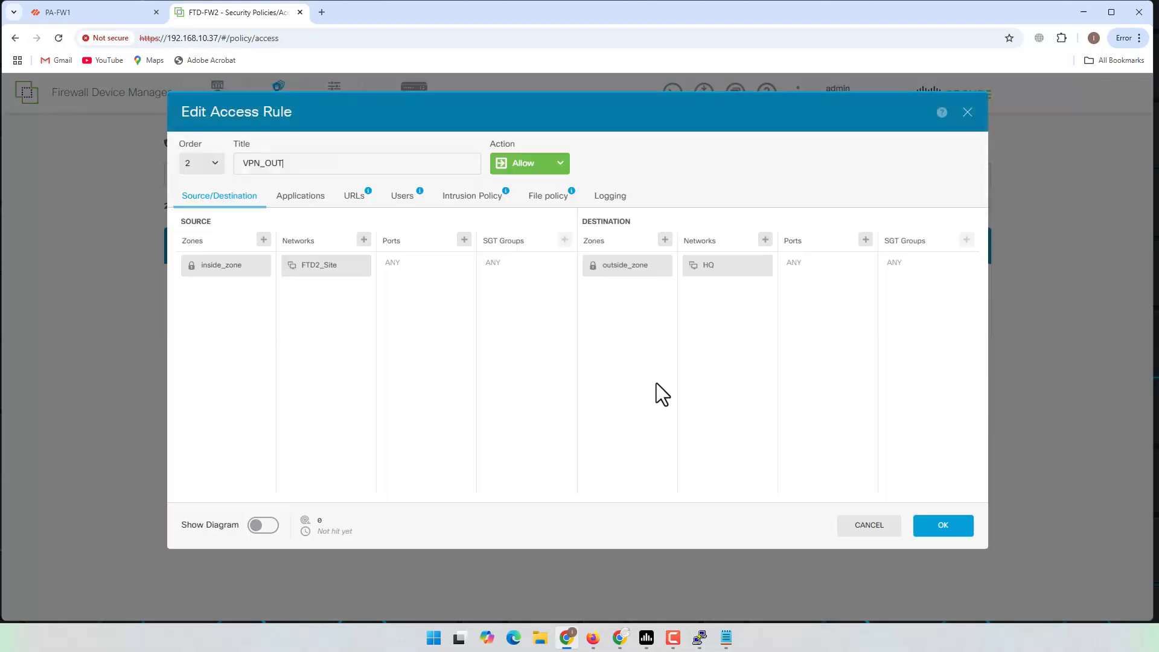
left_click(270, 526)
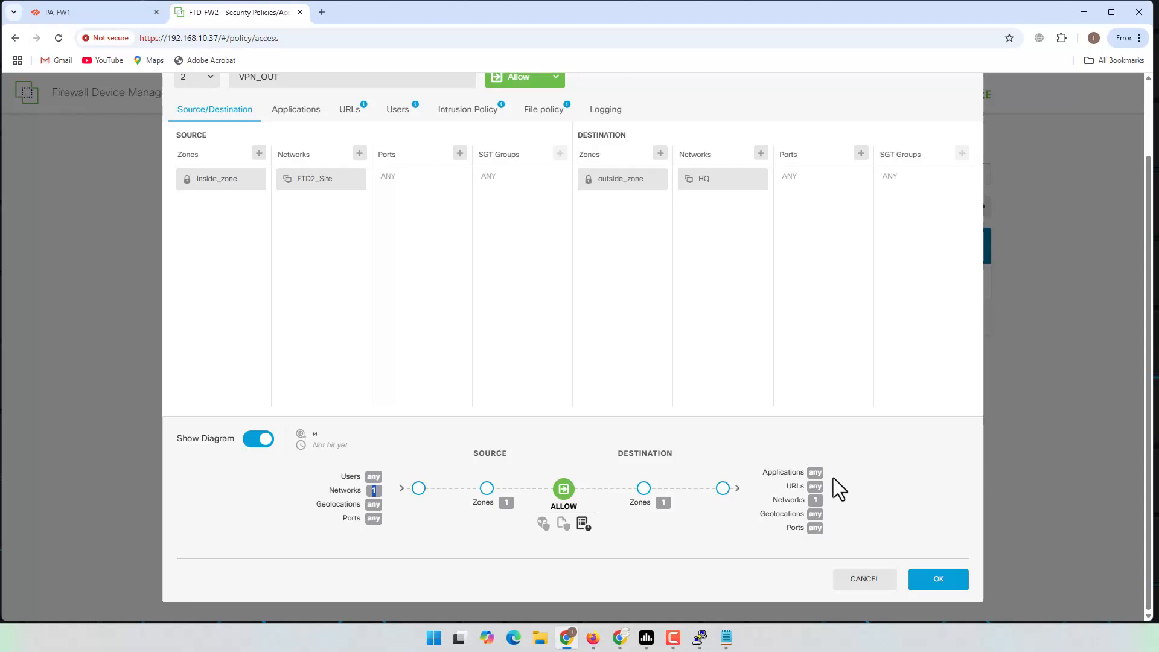
double_click(817, 501)
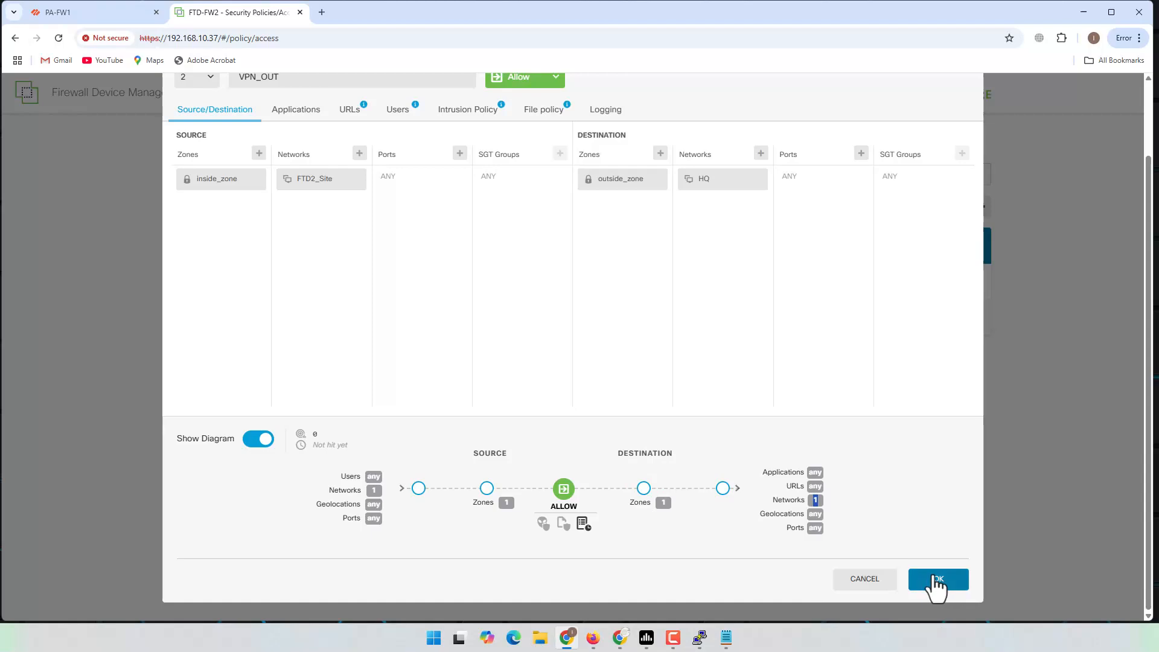
left_click(937, 578)
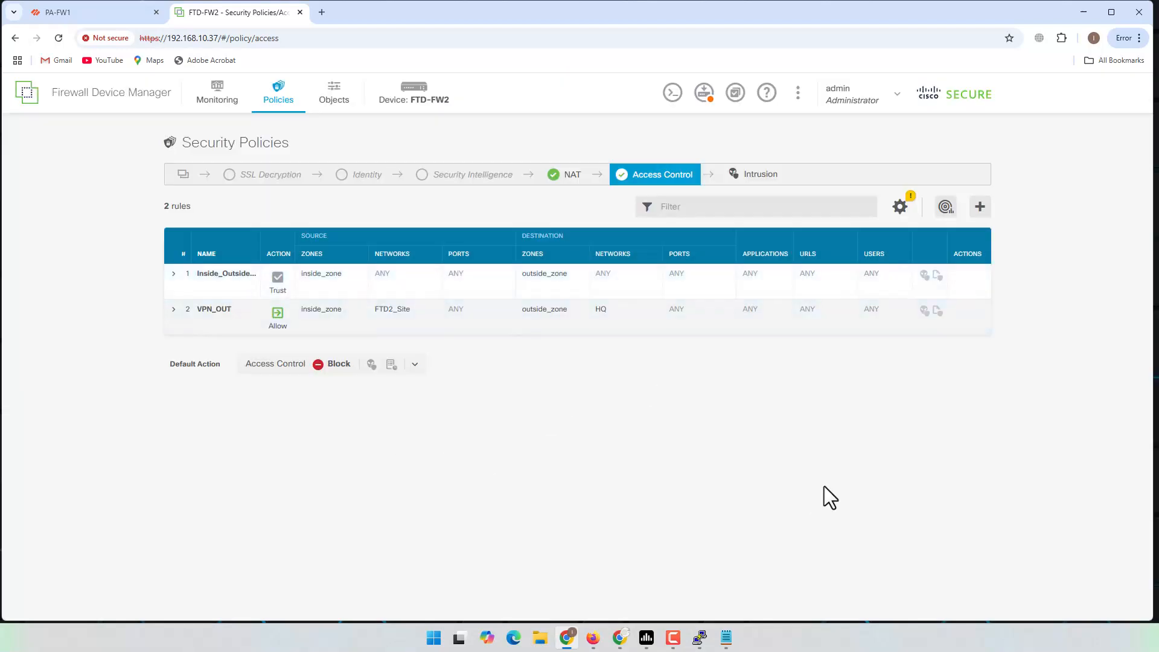
Step: Add a new access rule named VPN_IN with source zone outside_zone and source network HQ
left_click(980, 207)
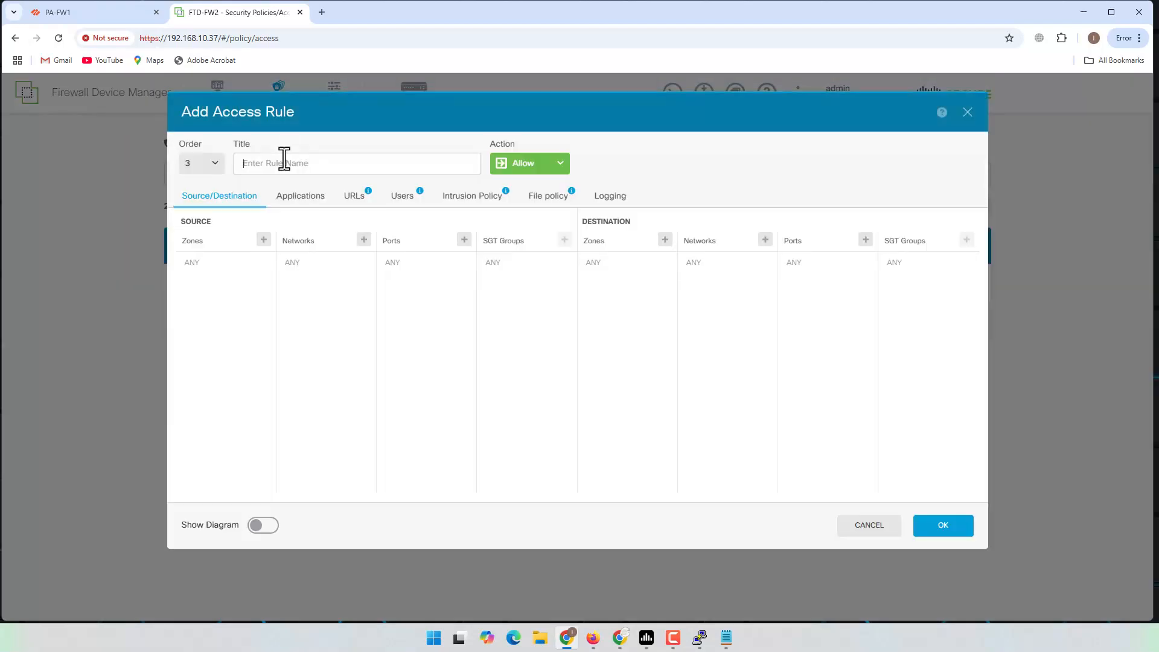
left_click(275, 161)
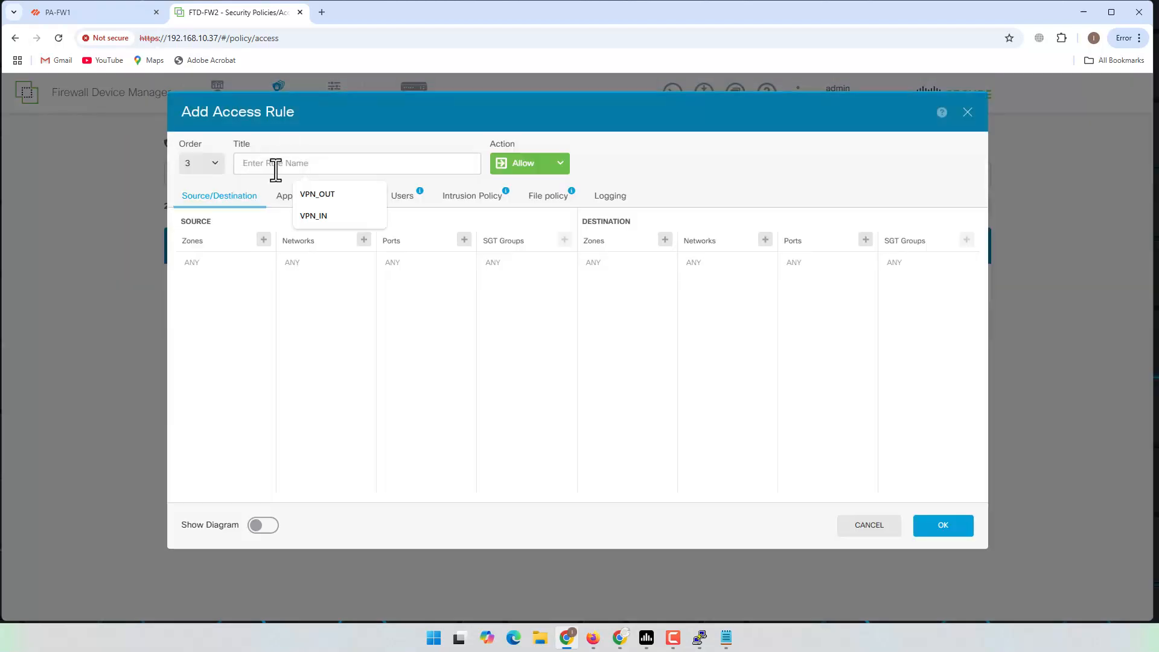
left_click(331, 216)
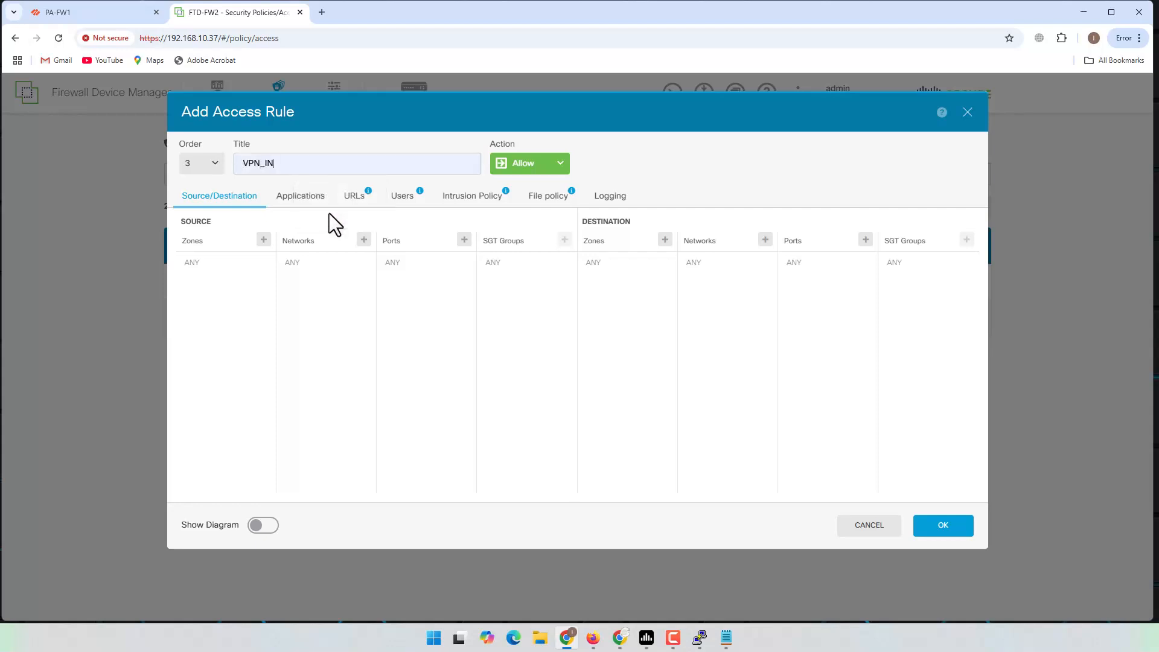
left_click(263, 240)
left_click(246, 319)
left_click(373, 344)
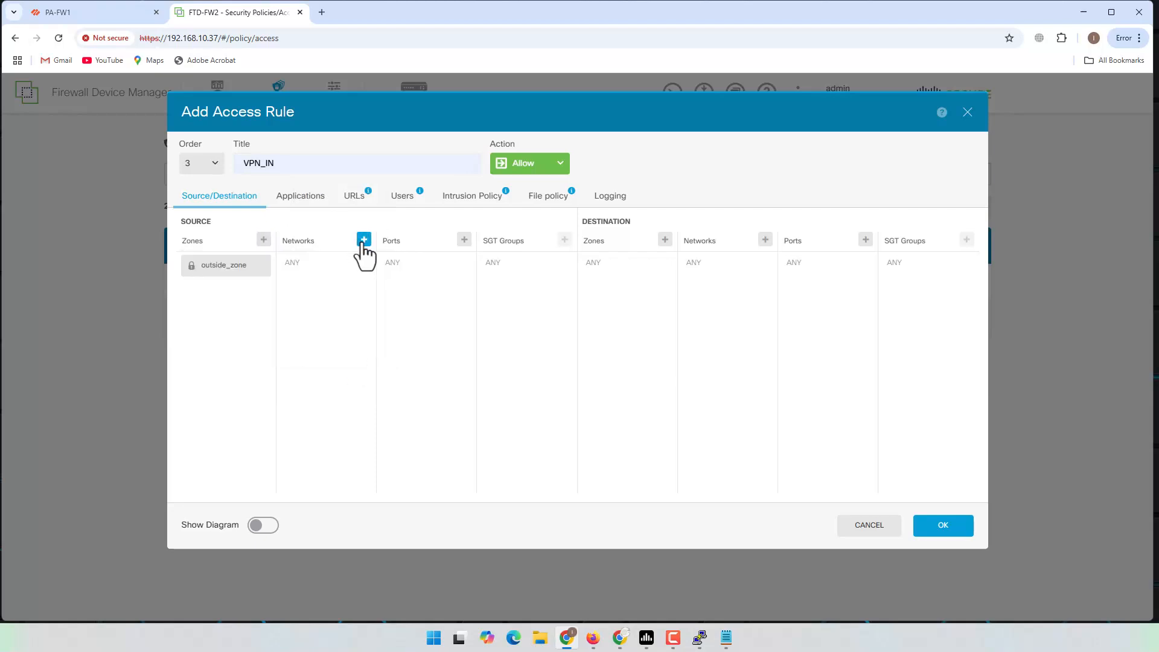
left_click(364, 240)
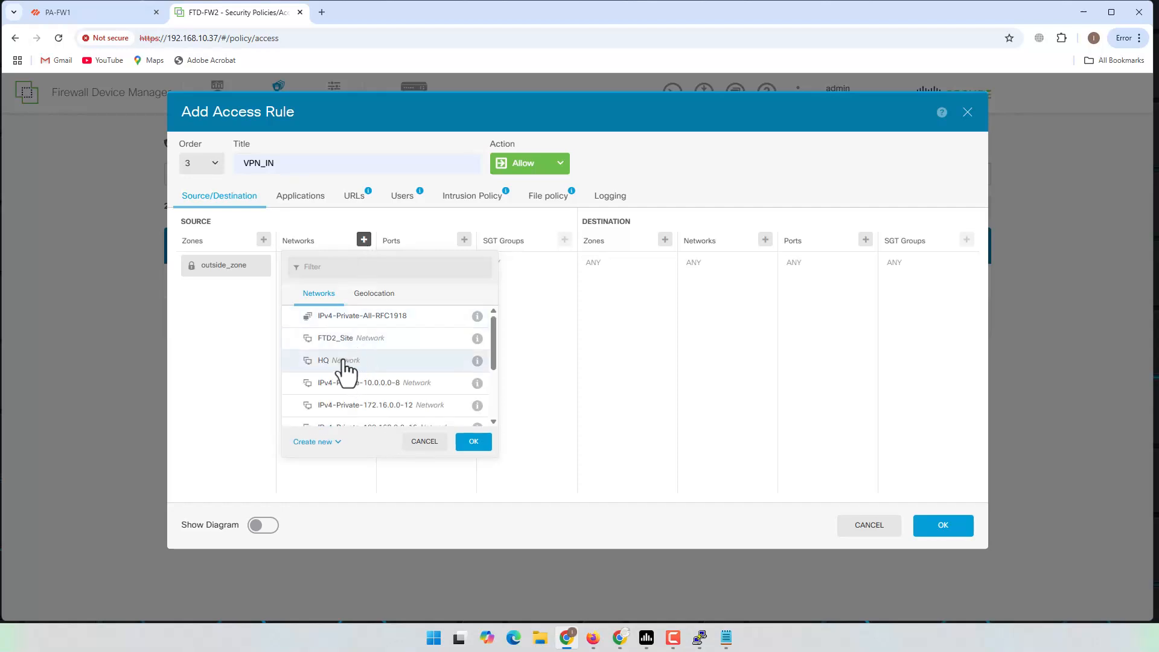
left_click(346, 363)
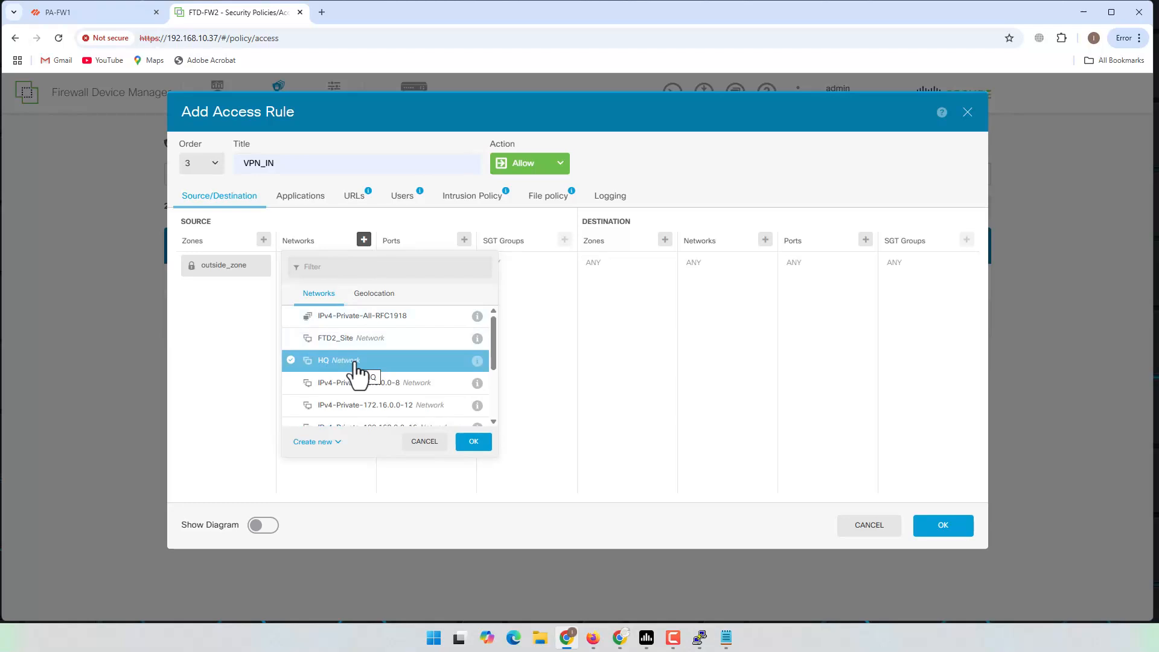
left_click(473, 441)
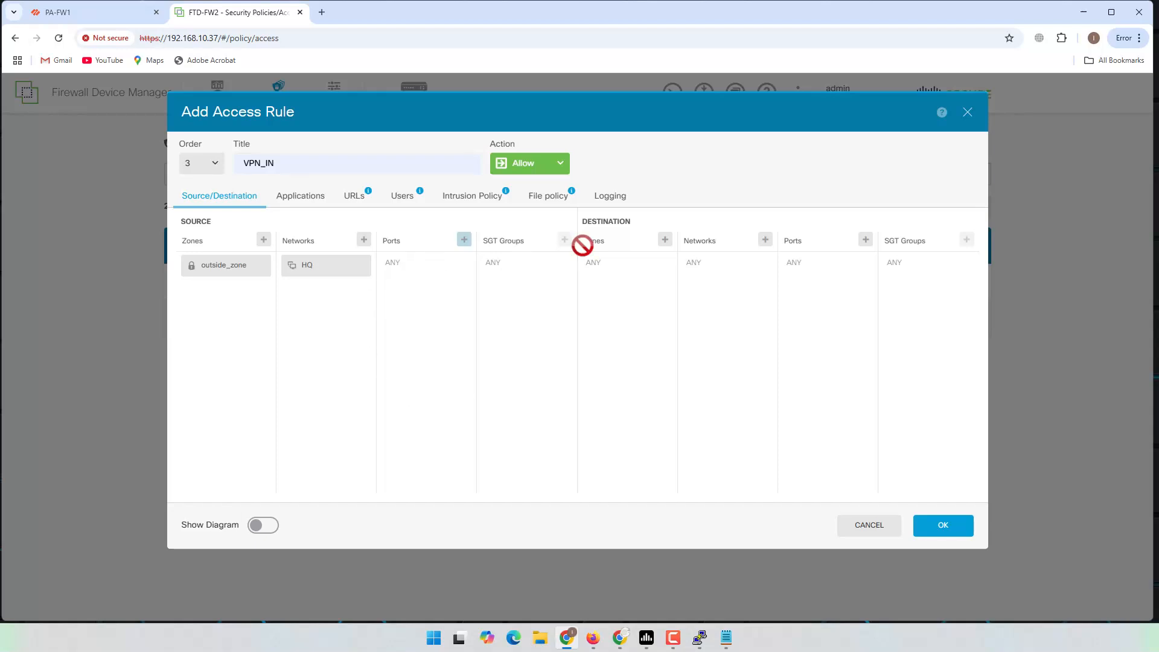
Step: Set VPN_IN's destination to zone inside_zone and network FTD2_Site
left_click(665, 239)
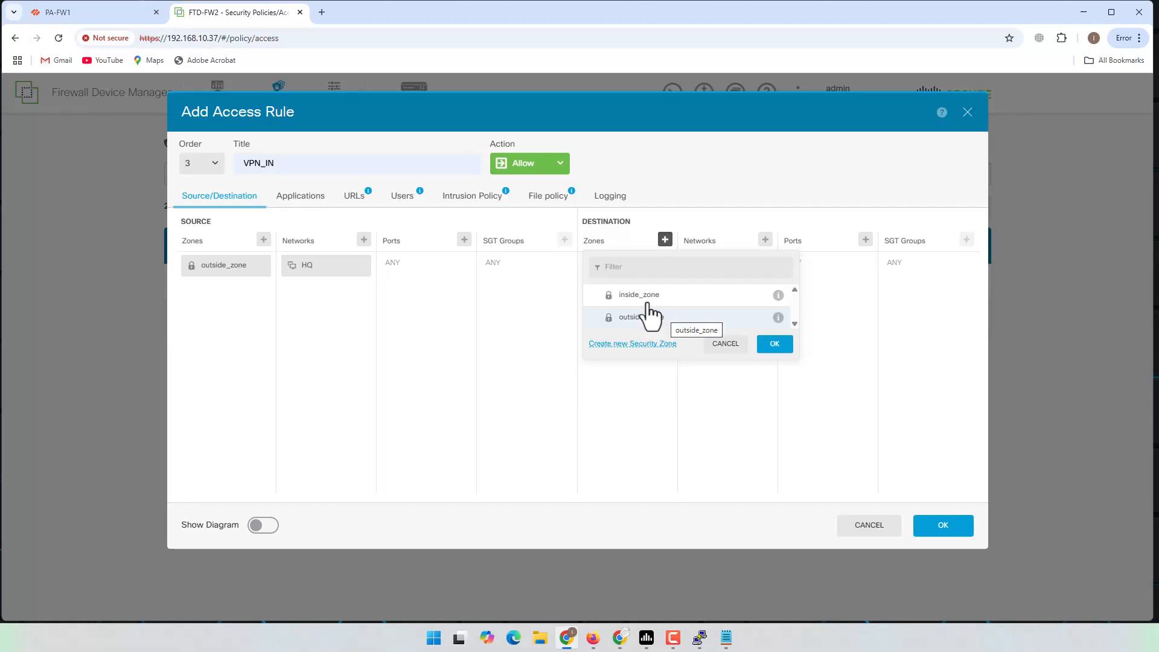
left_click(646, 295)
left_click(762, 344)
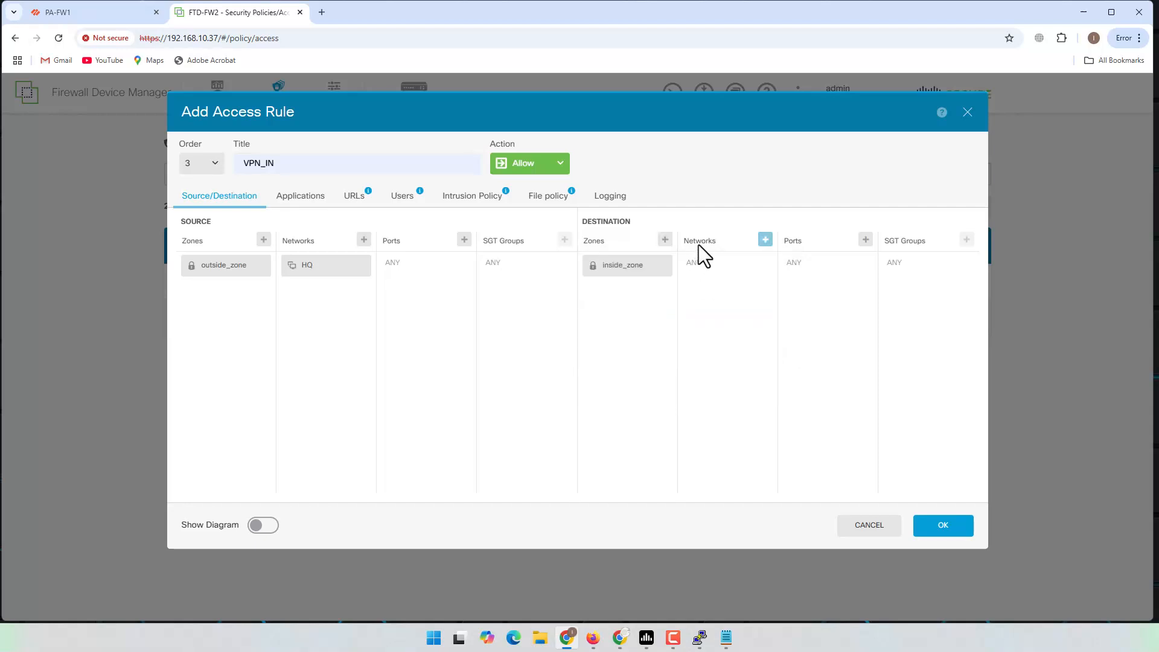
left_click(765, 241)
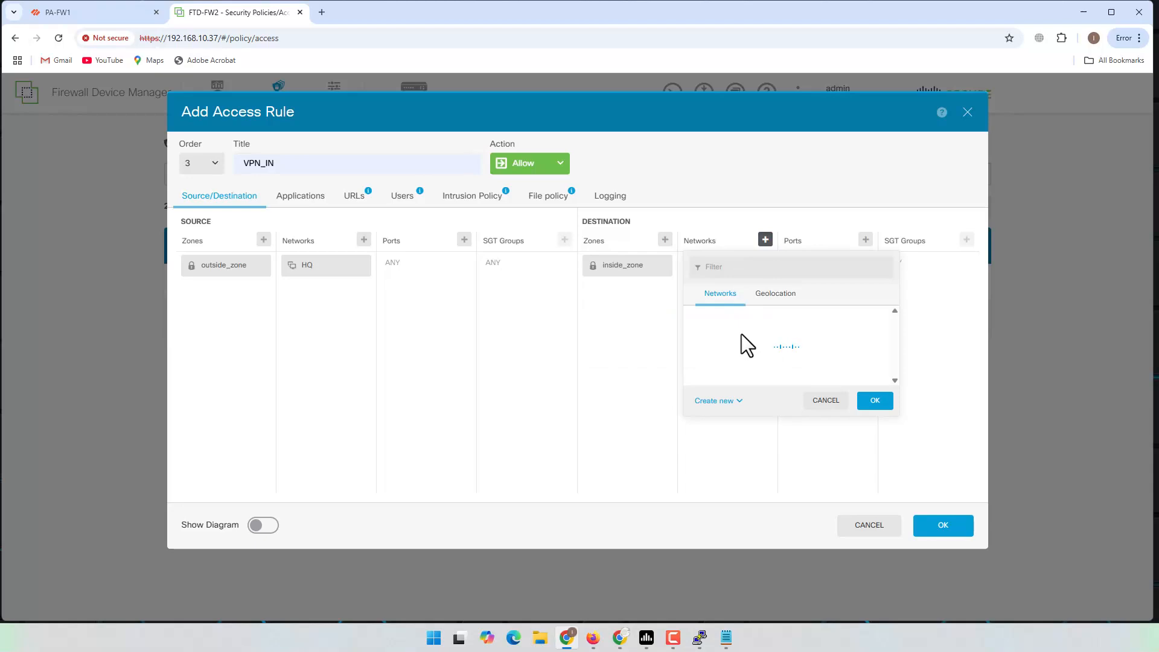
left_click(756, 341)
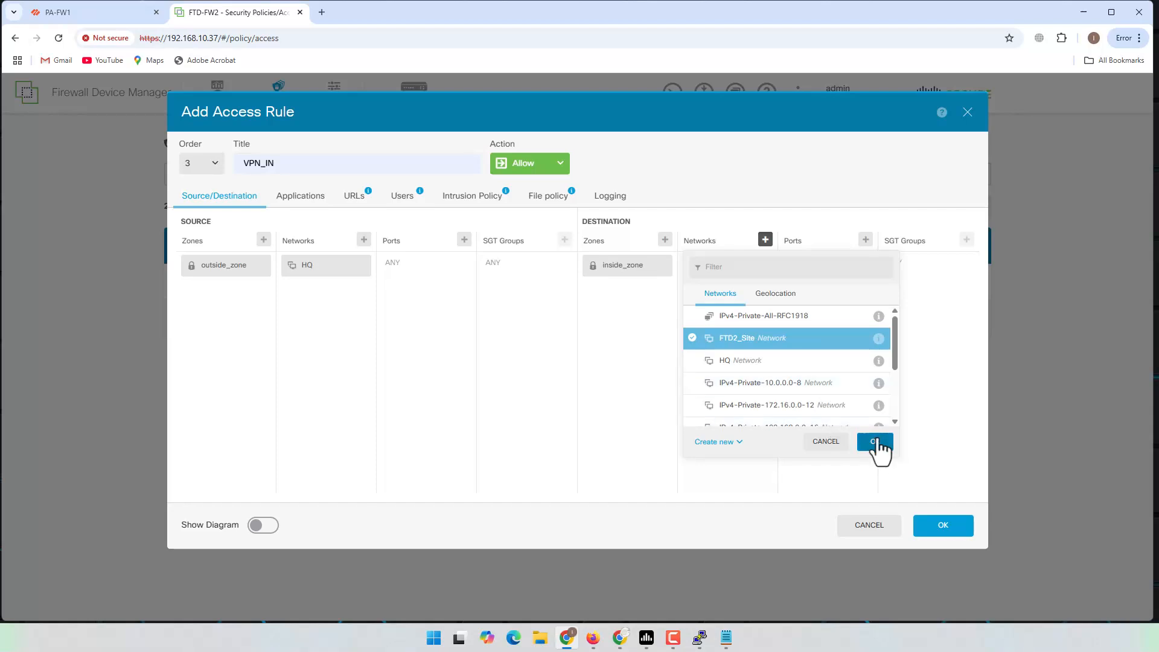
left_click(875, 443)
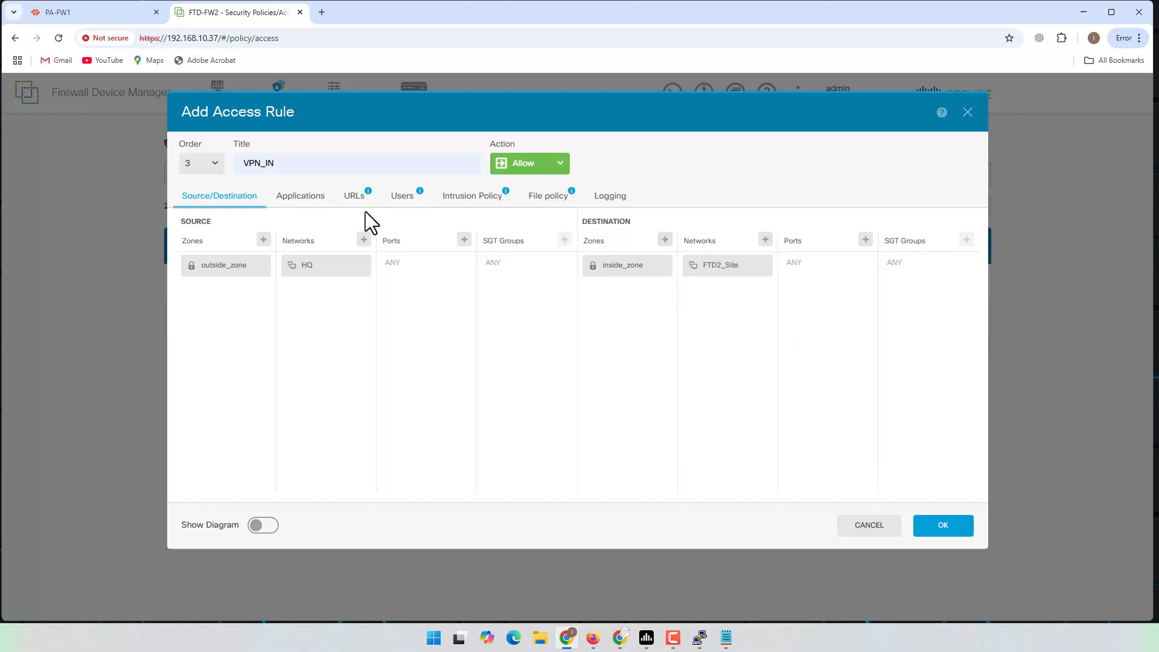
left_click(305, 202)
Step: Review VPN_IN's URL, user and intrusion tabs, then set logging to At End of Connection
left_click(357, 202)
left_click(400, 199)
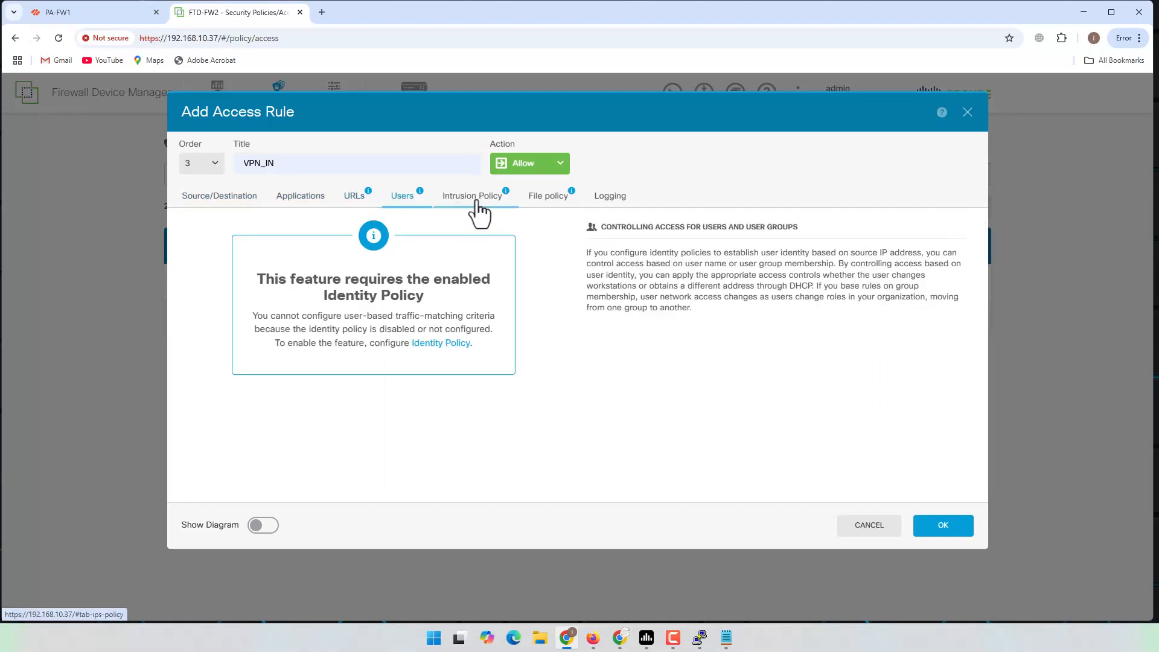
left_click(474, 201)
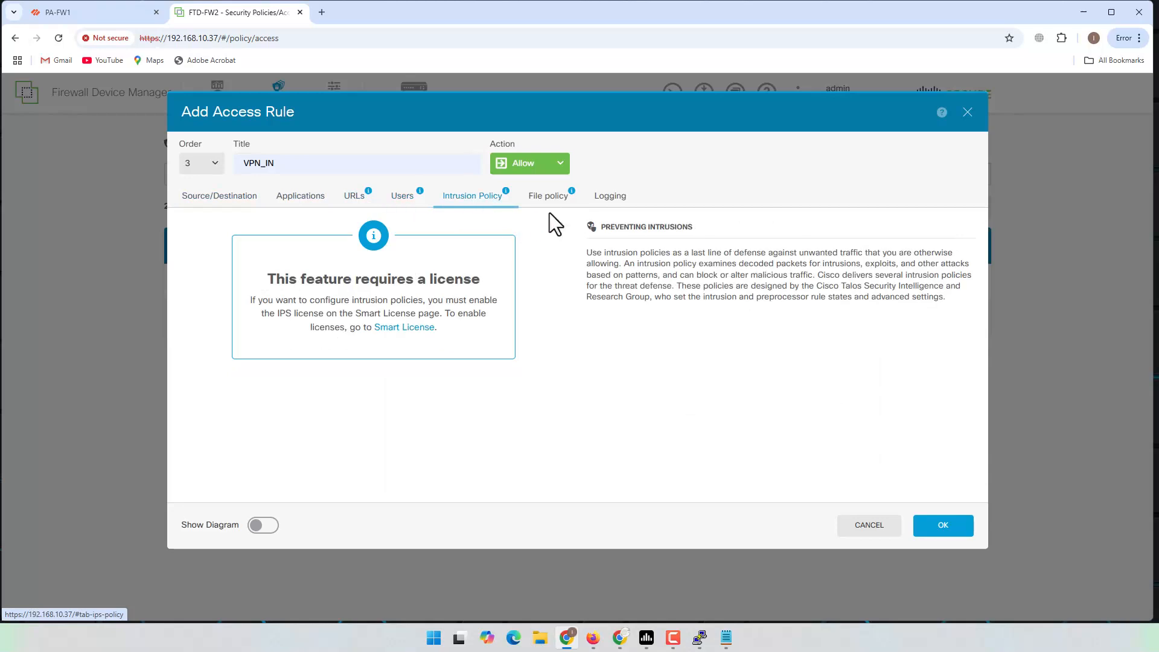
left_click(621, 202)
left_click(192, 270)
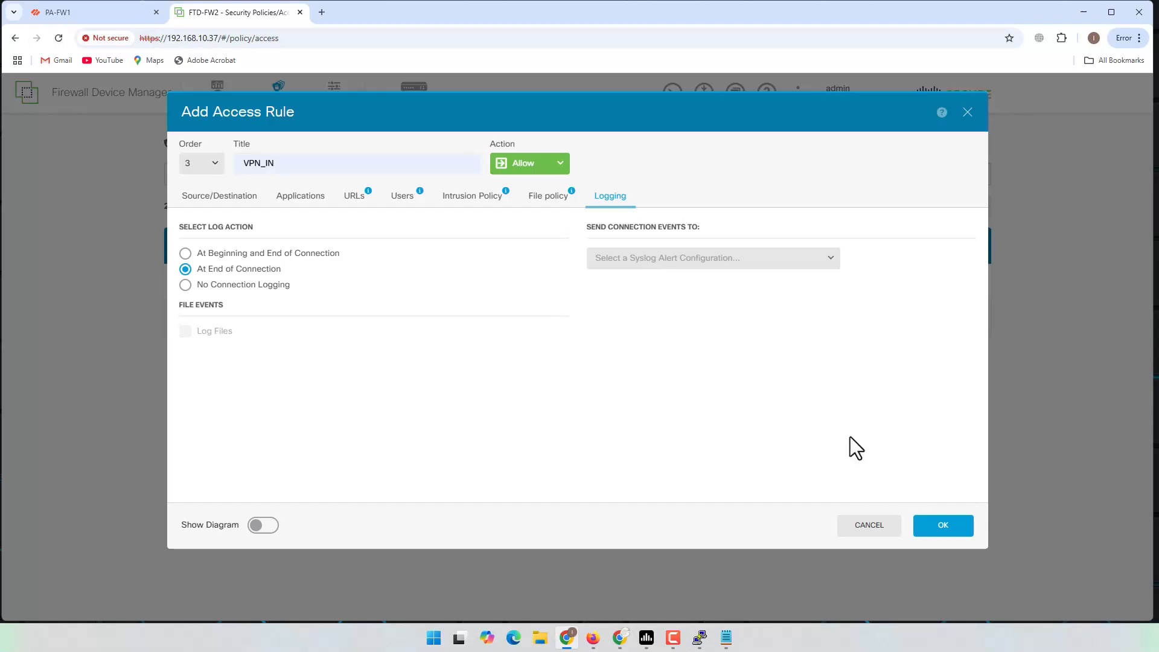
left_click(832, 259)
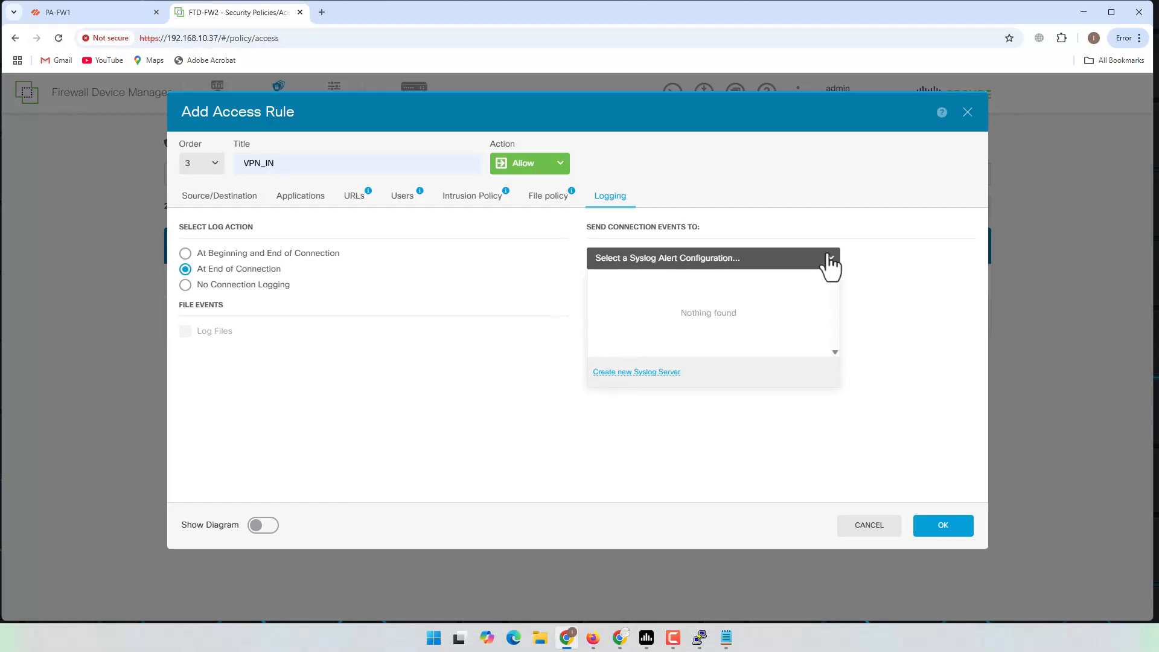
left_click(829, 258)
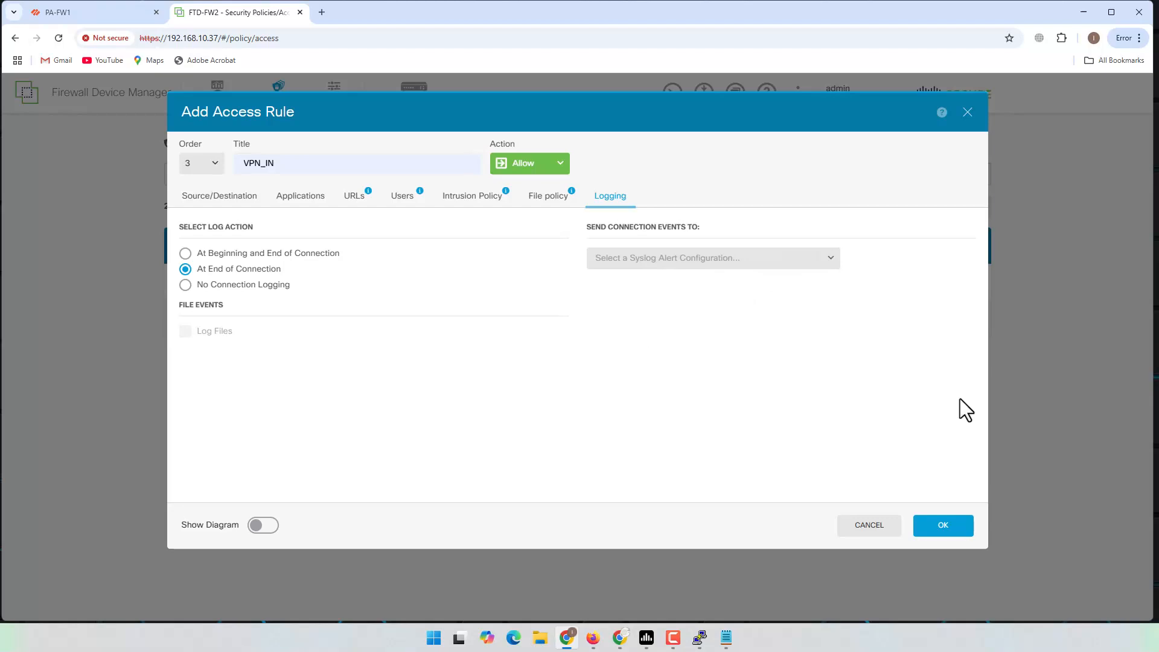
Step: Check VPN_IN's traffic diagram and save it as rule 3
left_click(263, 526)
scroll(605, 415, "down", 2)
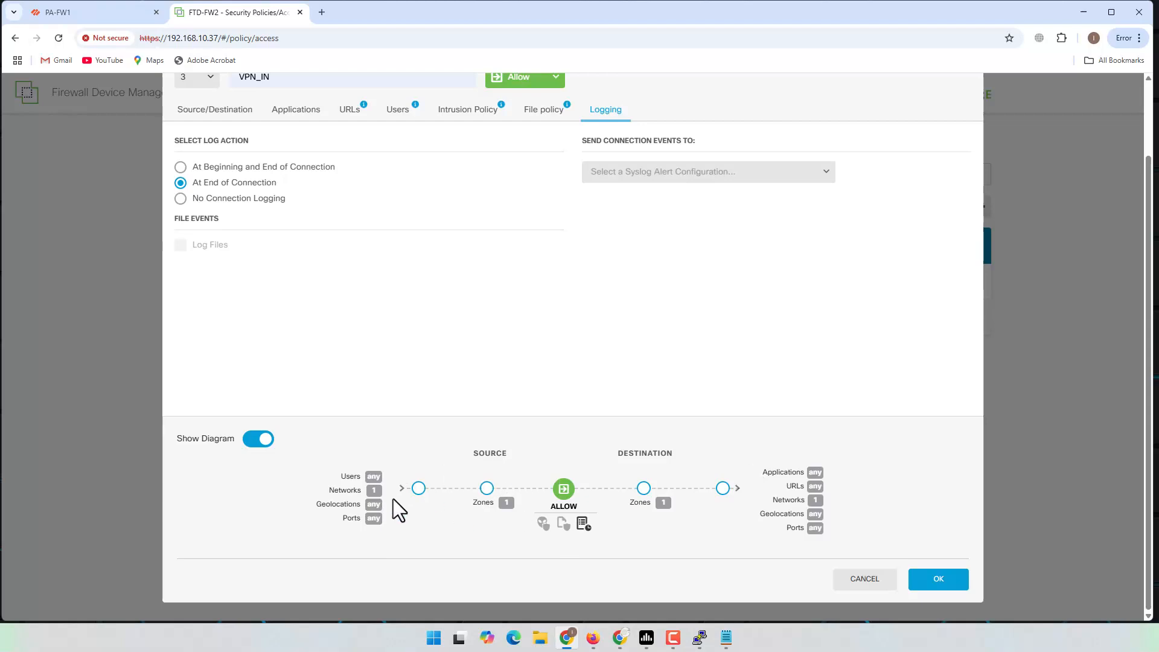
left_click_drag(378, 492, 362, 491)
double_click(818, 500)
left_click(935, 581)
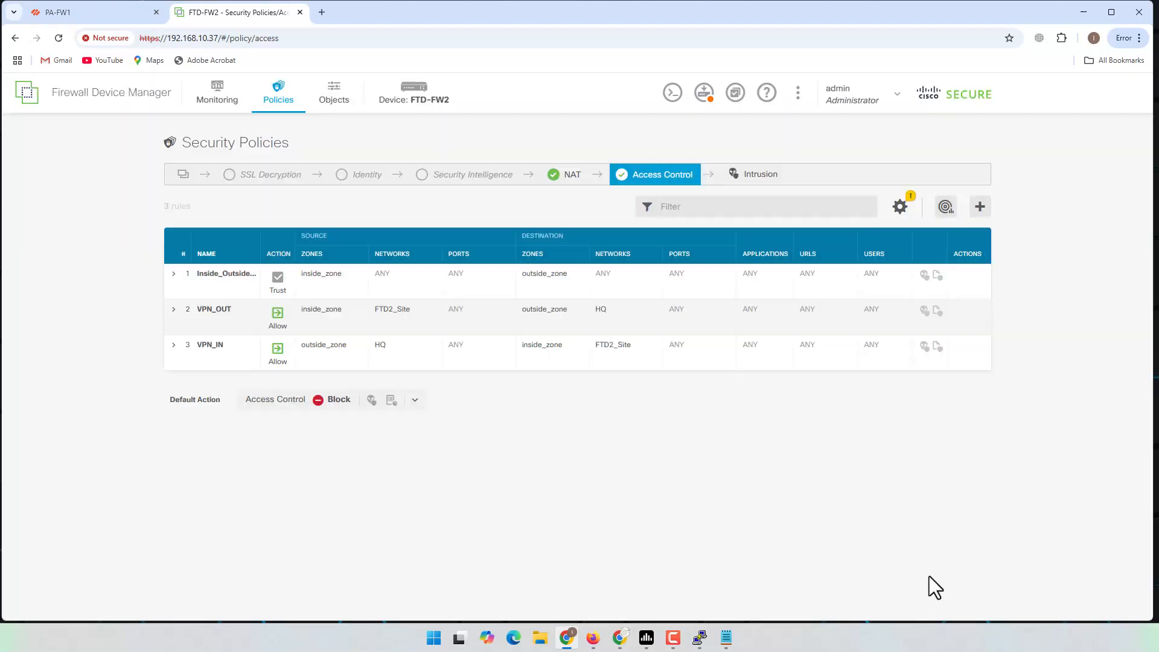
Step: Deploy the pending VPN_IN and VPN_OUT changes to FTD-FW2 and minimize Chrome
left_click(704, 96)
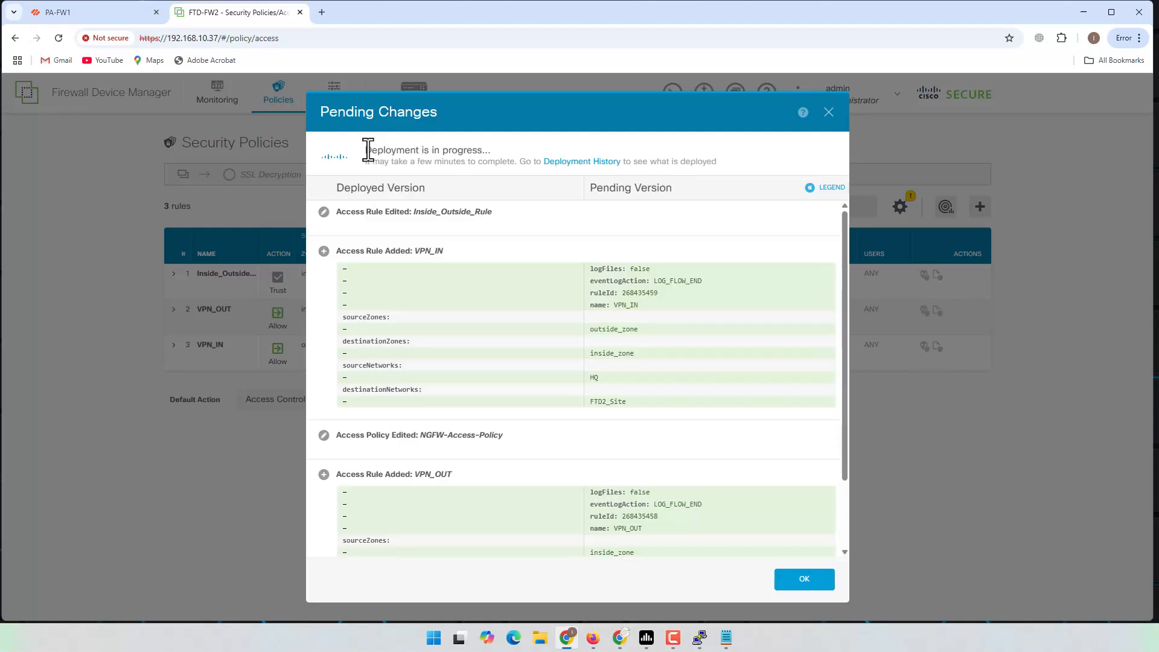
left_click_drag(365, 151, 502, 151)
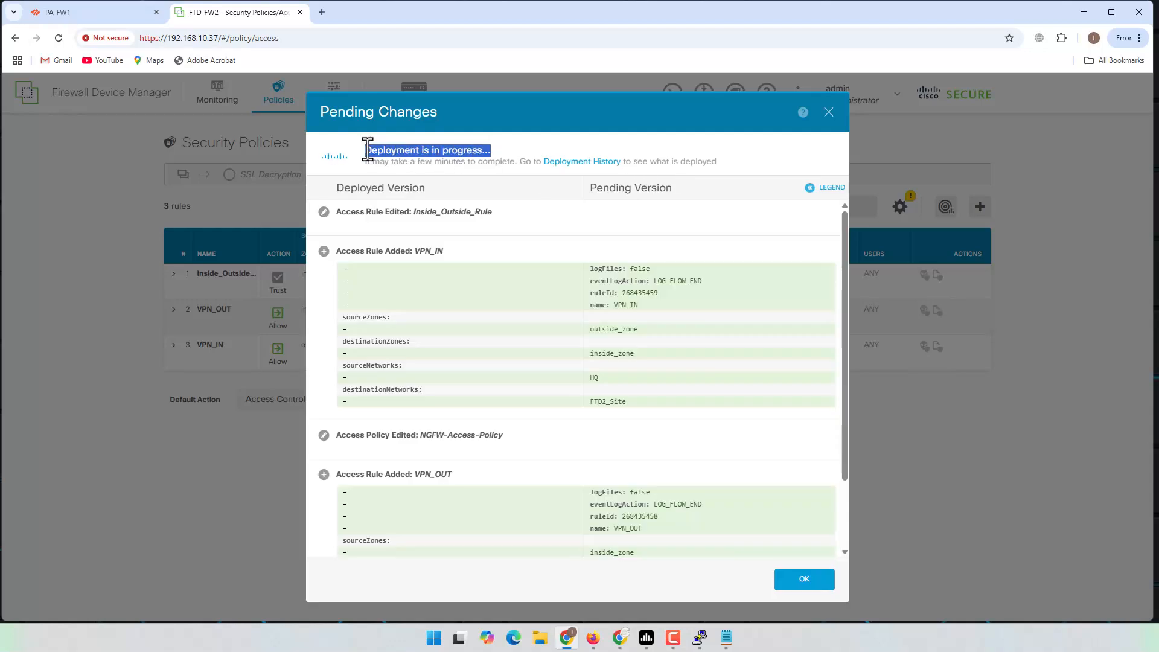
left_click(486, 152)
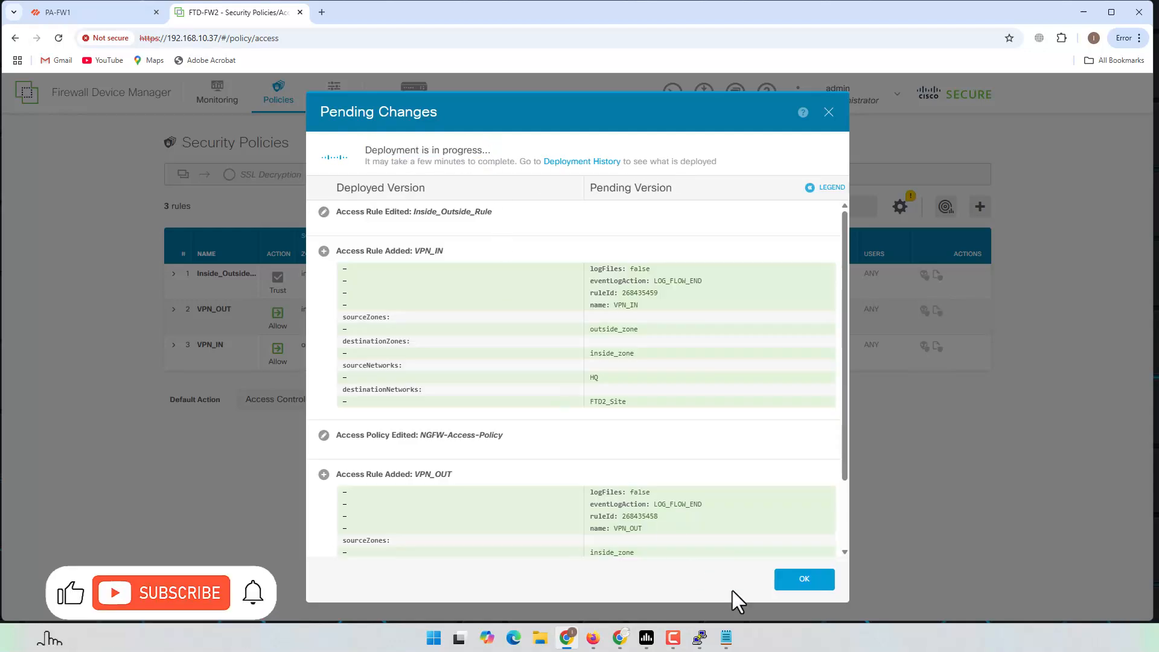
scroll(735, 371, "down", 2)
scroll(731, 397, "up", 2)
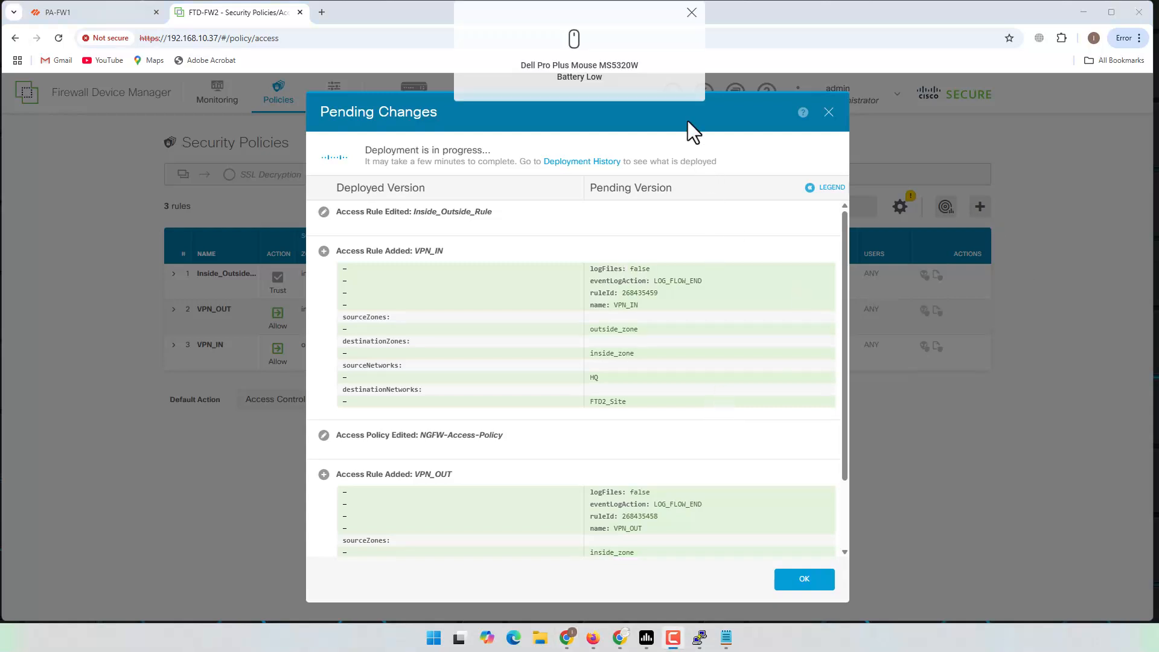
left_click(693, 13)
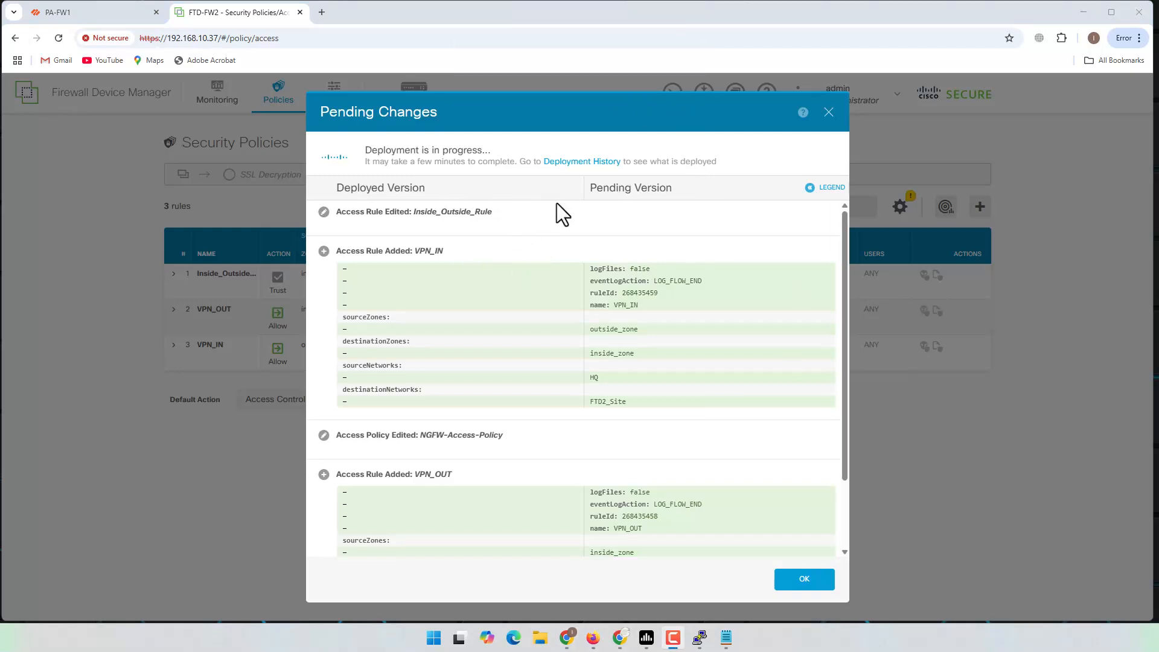
left_click(1084, 12)
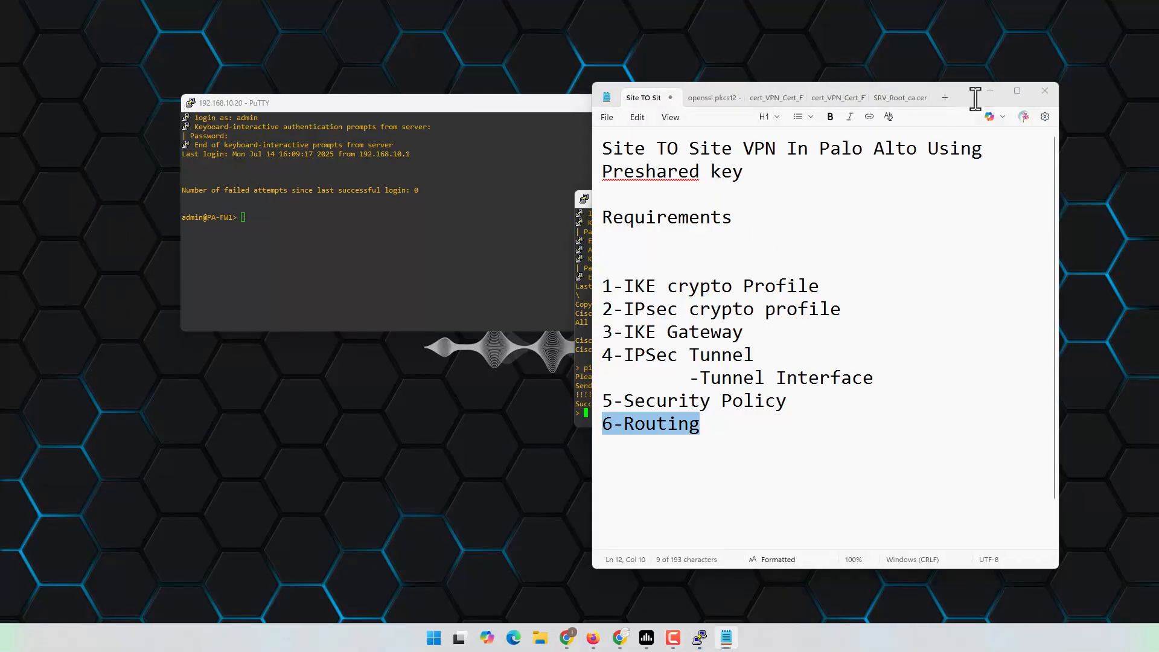
Step: Start the VPN-FTD-VLAN204 host in the EVE lab topology
left_click(990, 91)
left_click(593, 638)
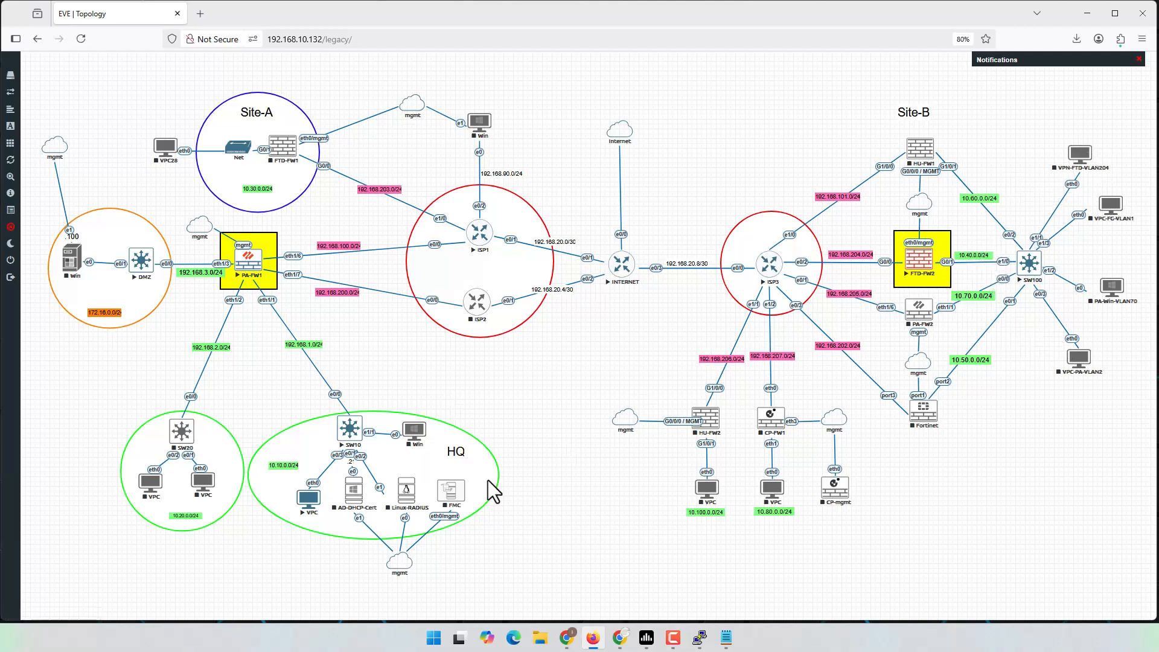
right_click(1070, 160)
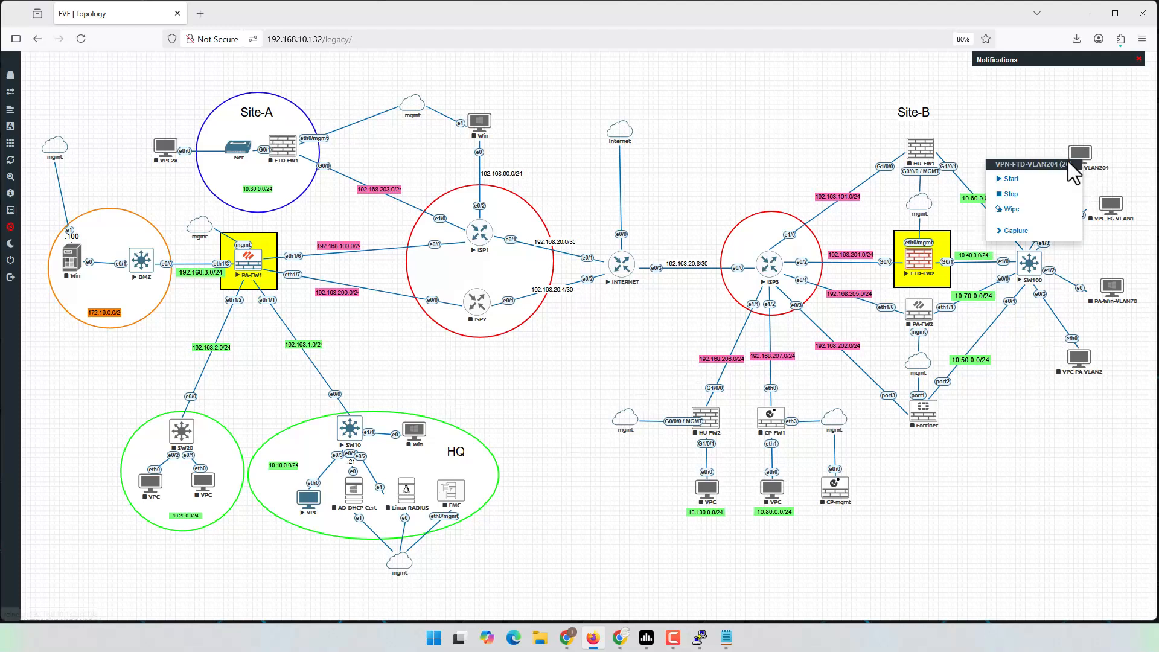
left_click(1025, 179)
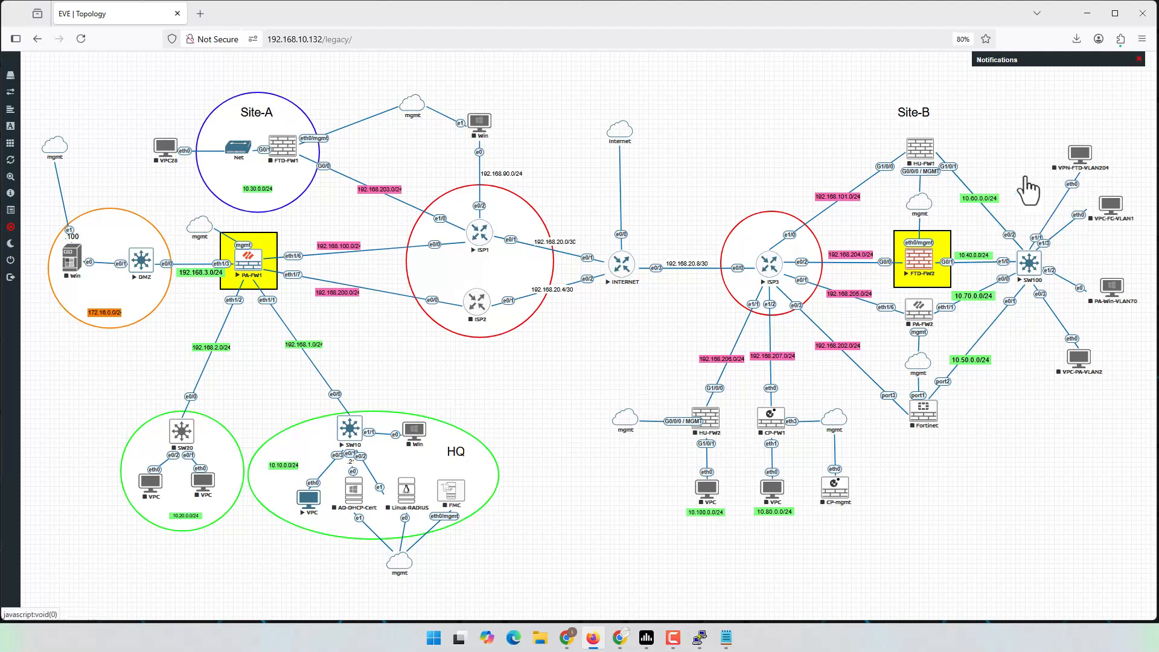
Step: Open the HQ VPC console, find it unresponsive, and close it
left_click(309, 504)
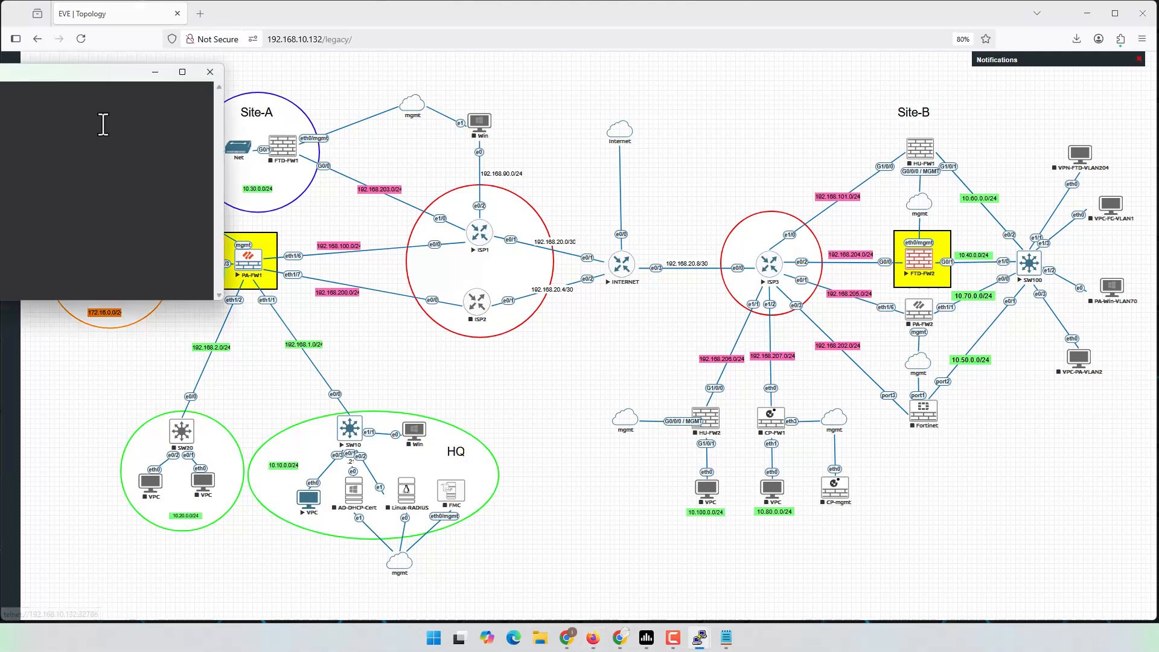
left_click_drag(85, 75, 574, 193)
key("Return")
key("Return")
key("Return")
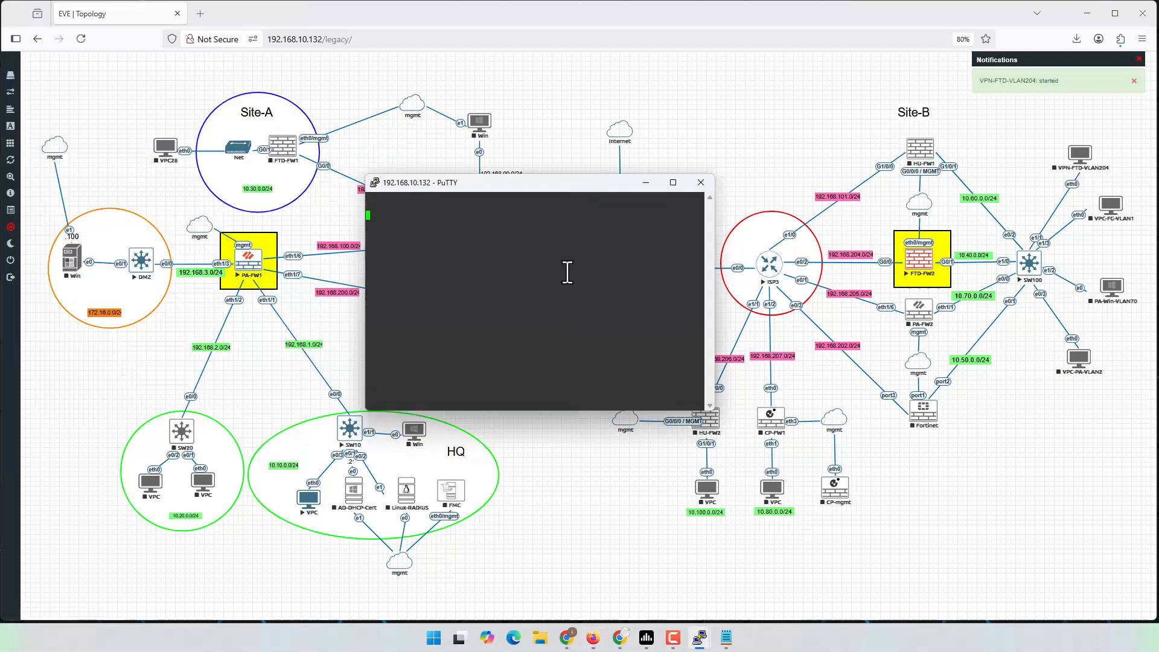
left_click(701, 183)
left_click(600, 360)
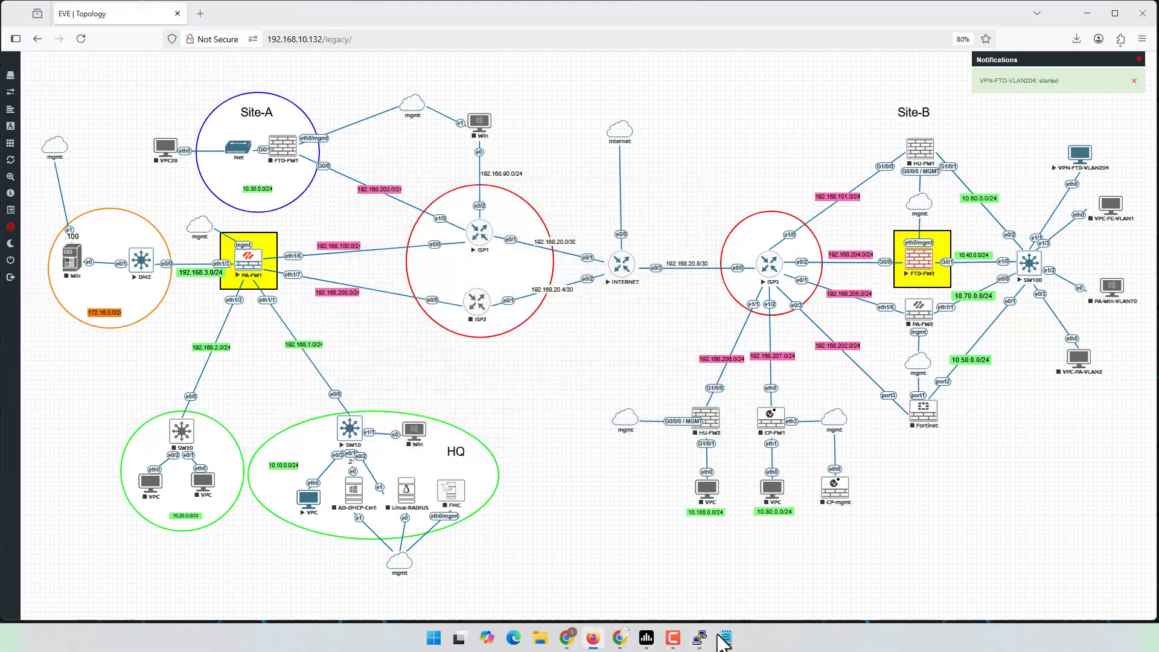
Step: Stop and restart the HQ VPC, then open its console
mouse_move(699, 638)
mouse_move(661, 595)
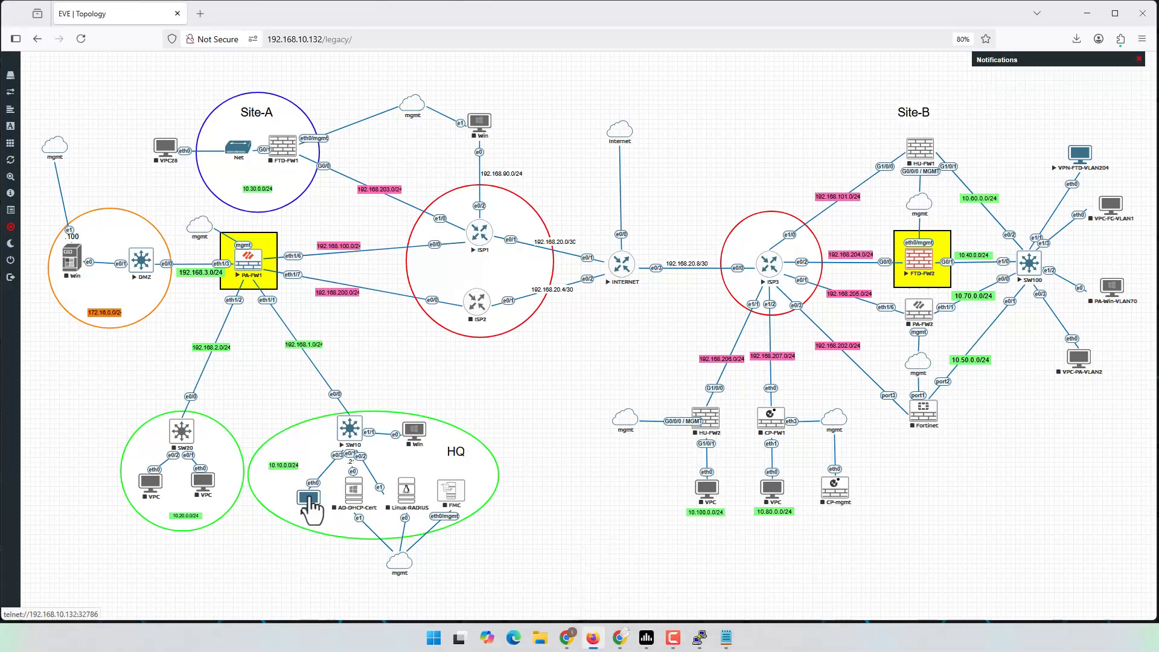
right_click(314, 499)
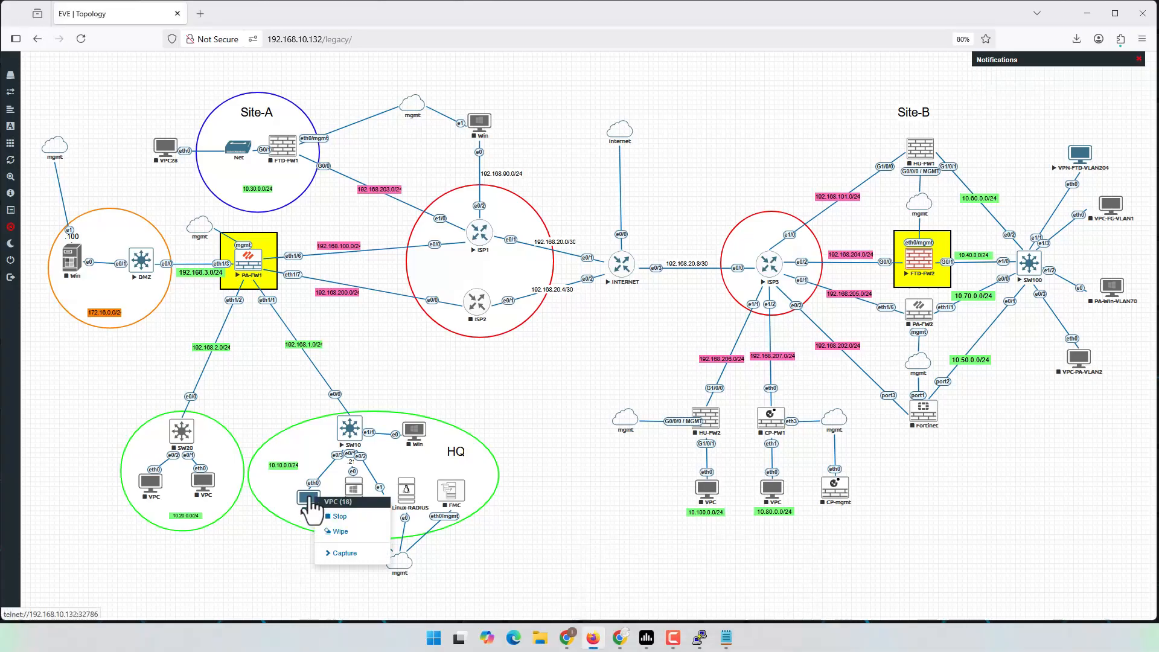
left_click(336, 516)
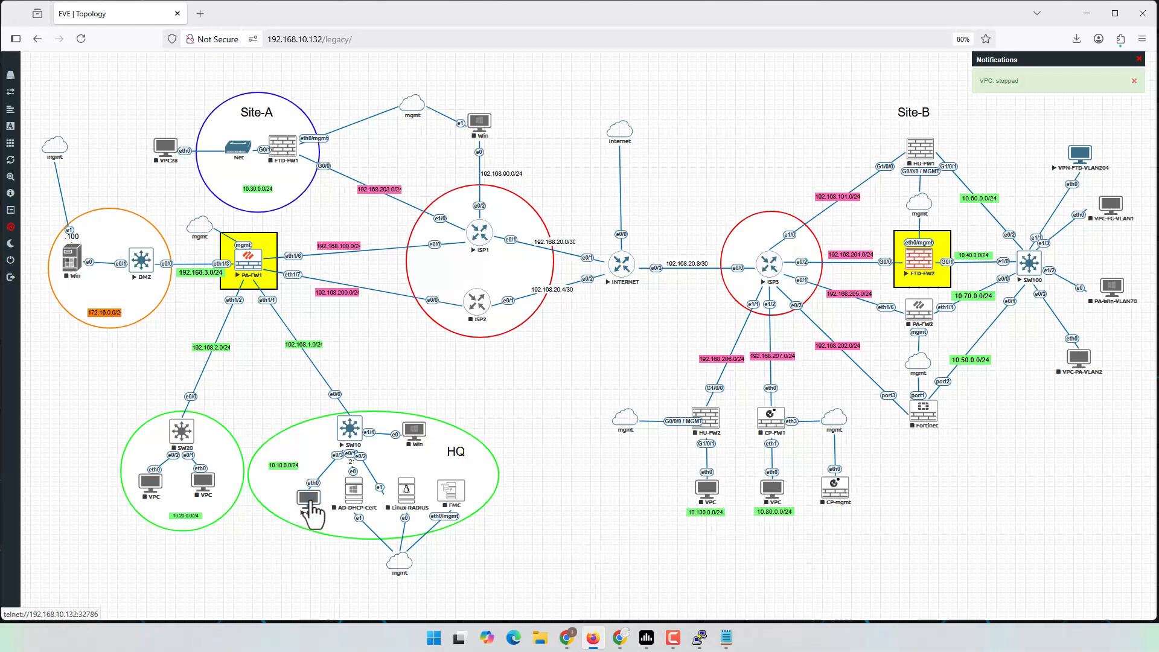
right_click(313, 513)
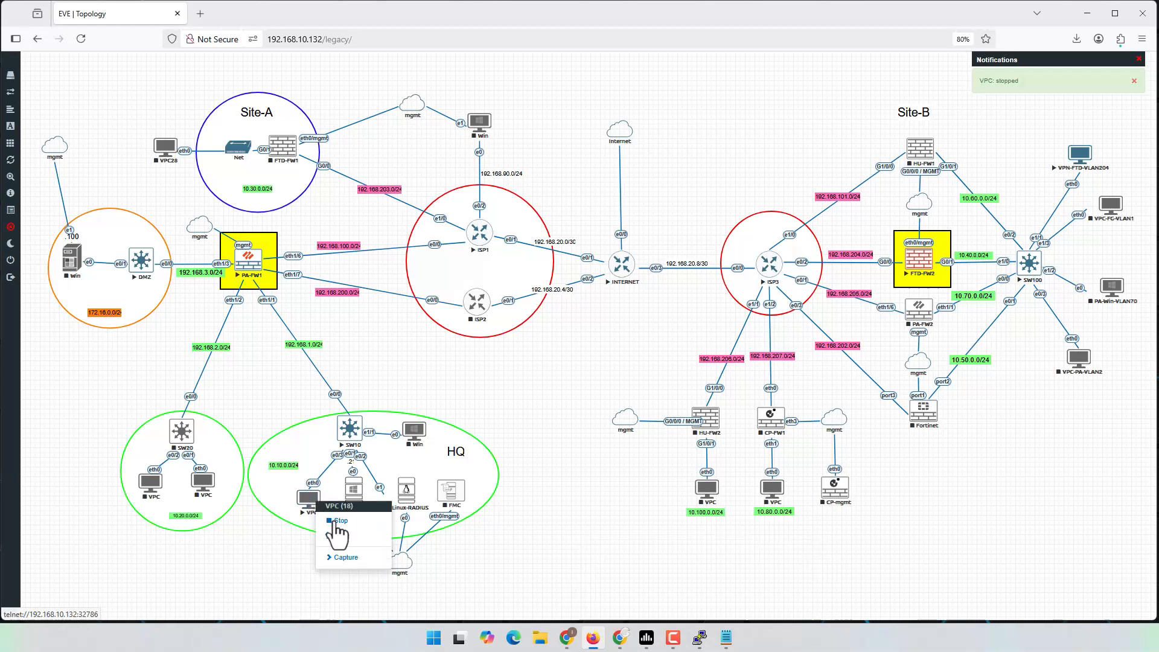
left_click(295, 532)
right_click(309, 500)
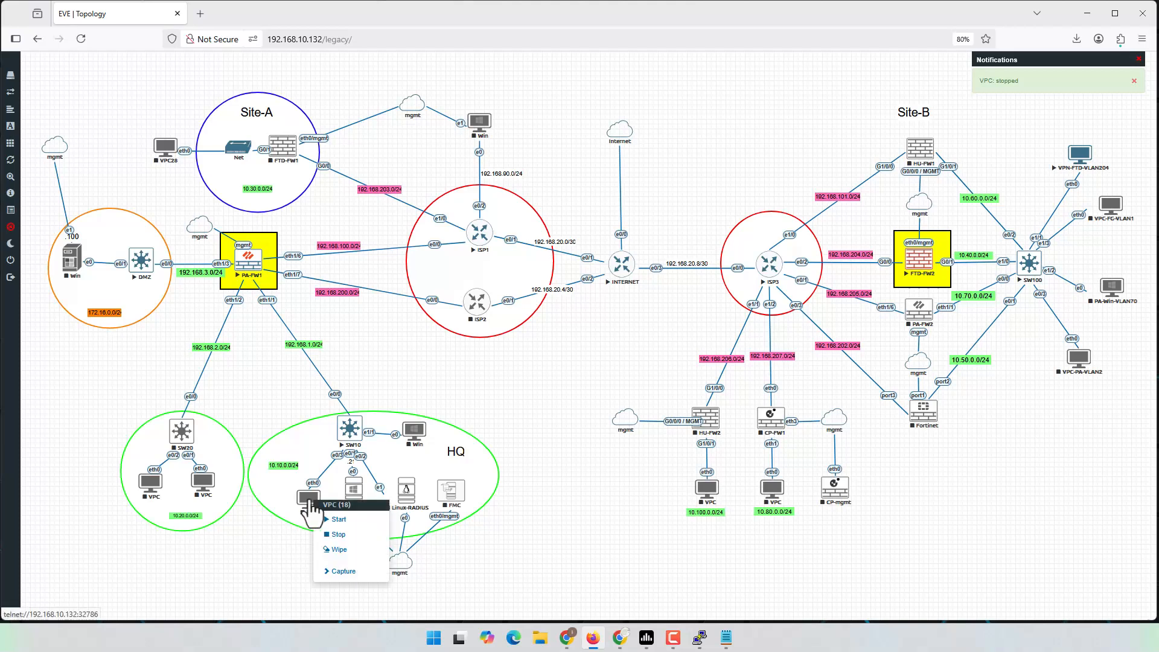
left_click(342, 522)
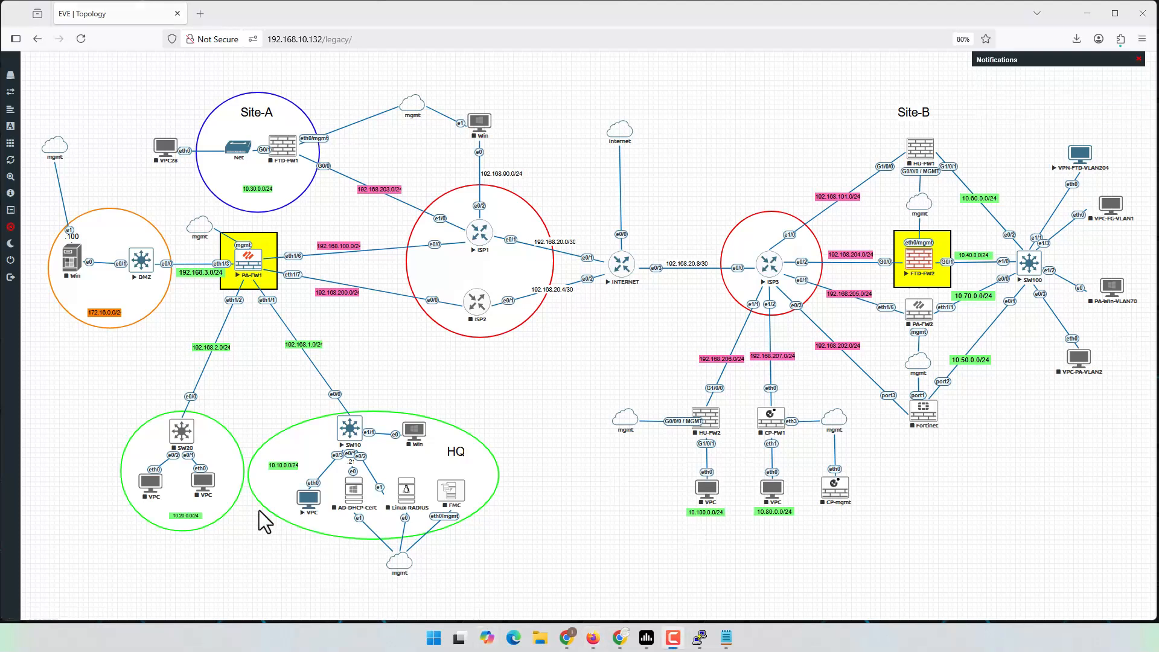
left_click(313, 504)
Step: Run 'ip dhcp' on the HQ VPC, which gets 10.10.0.51
left_click_drag(86, 87, 677, 150)
type("ip dhcp")
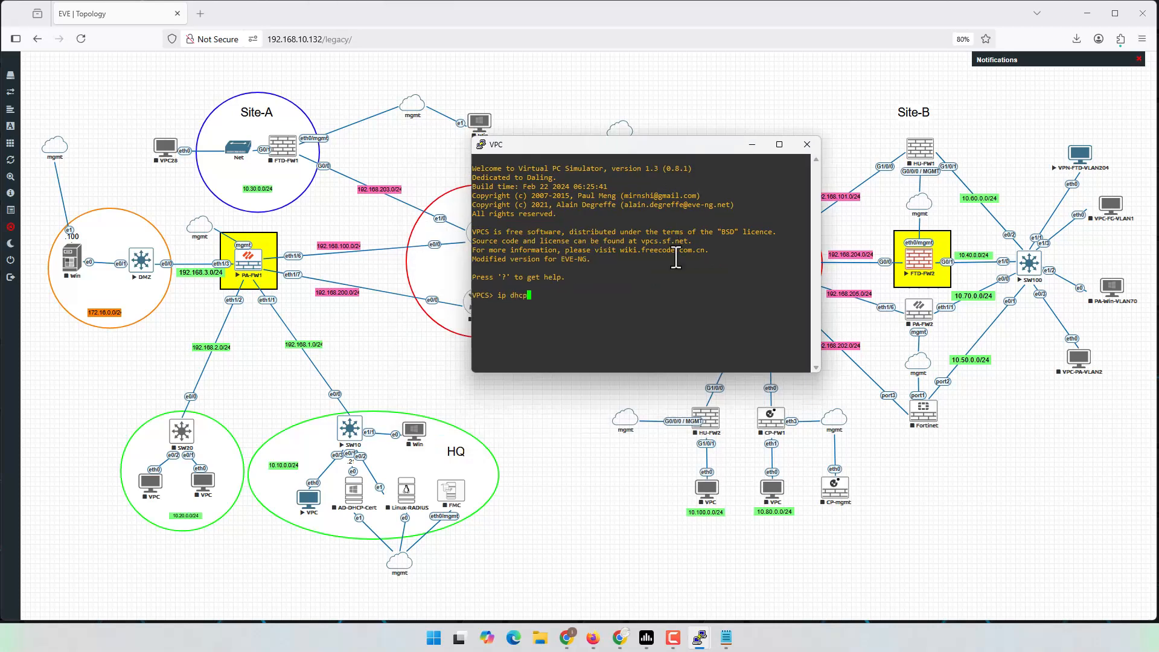
key("Return")
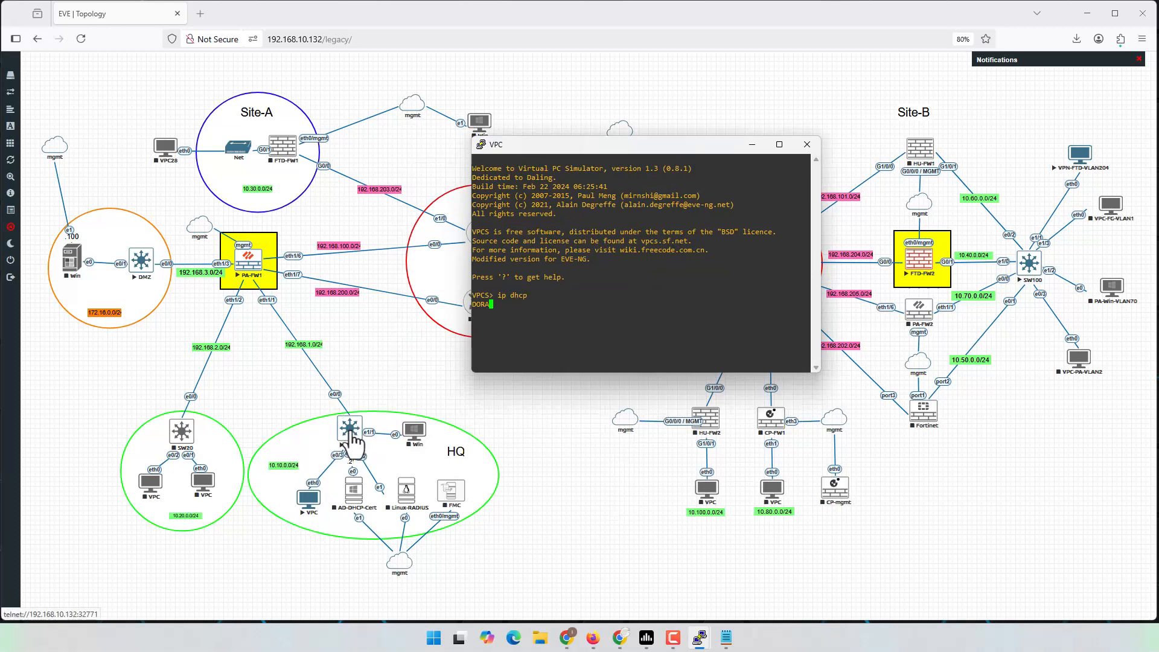
triple_click(541, 308)
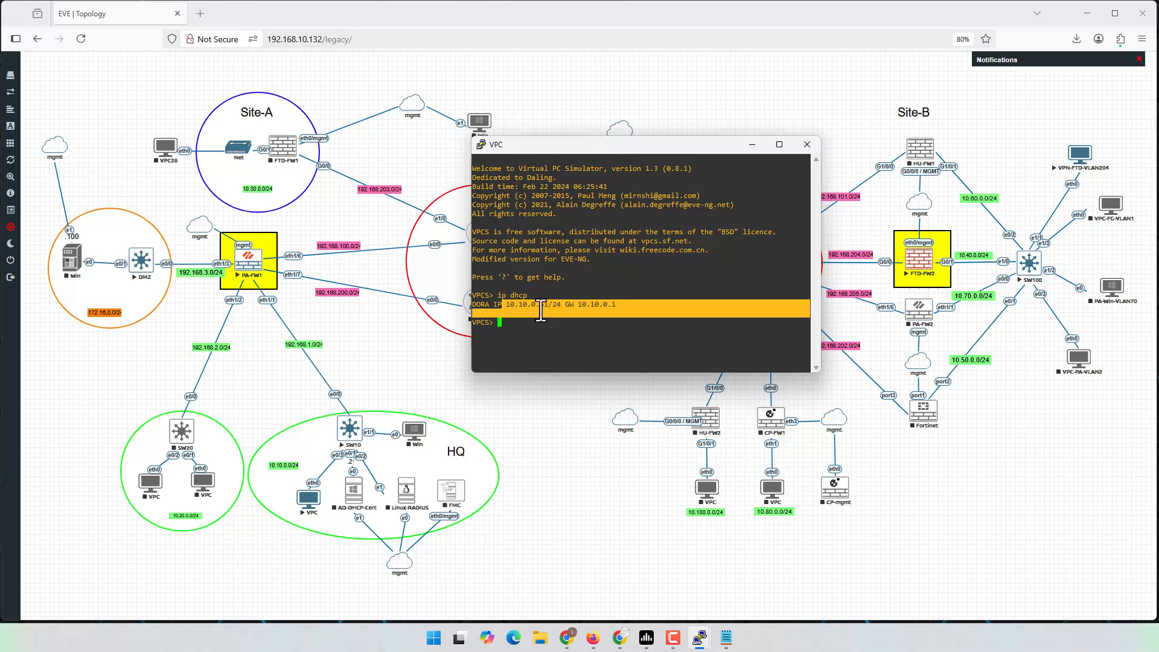
left_click(1079, 430)
Step: Run 'ip dhcp' on VPN-FTD-VLAN204, which gets 10.40.0.11
left_click(1079, 159)
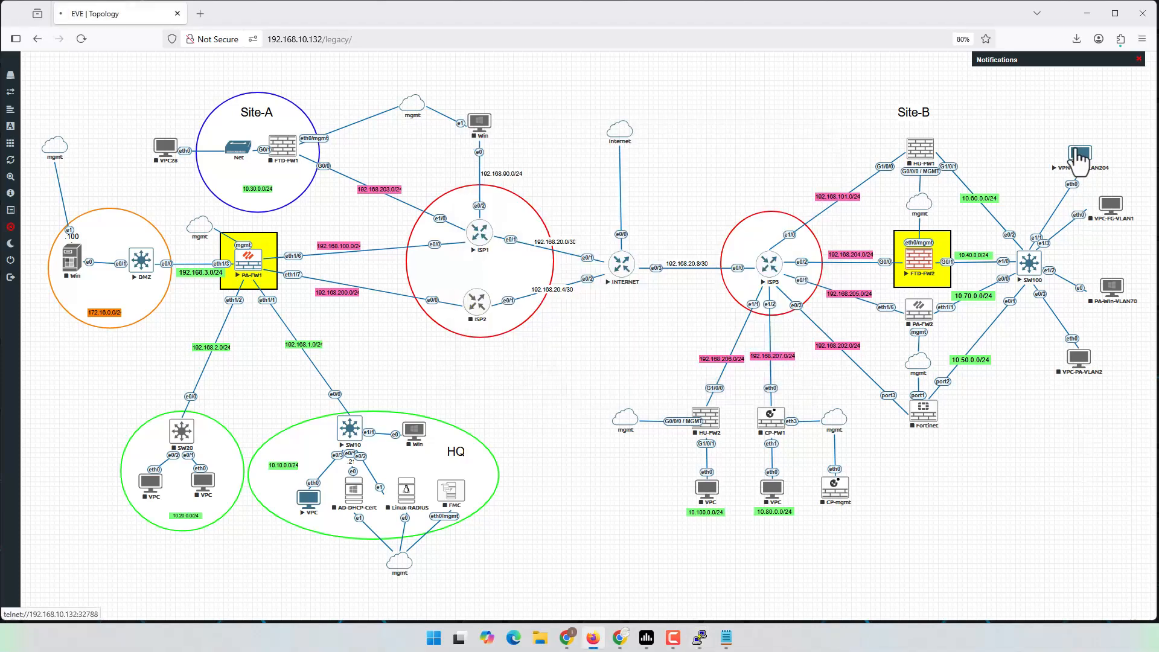
left_click_drag(665, 160, 683, 142)
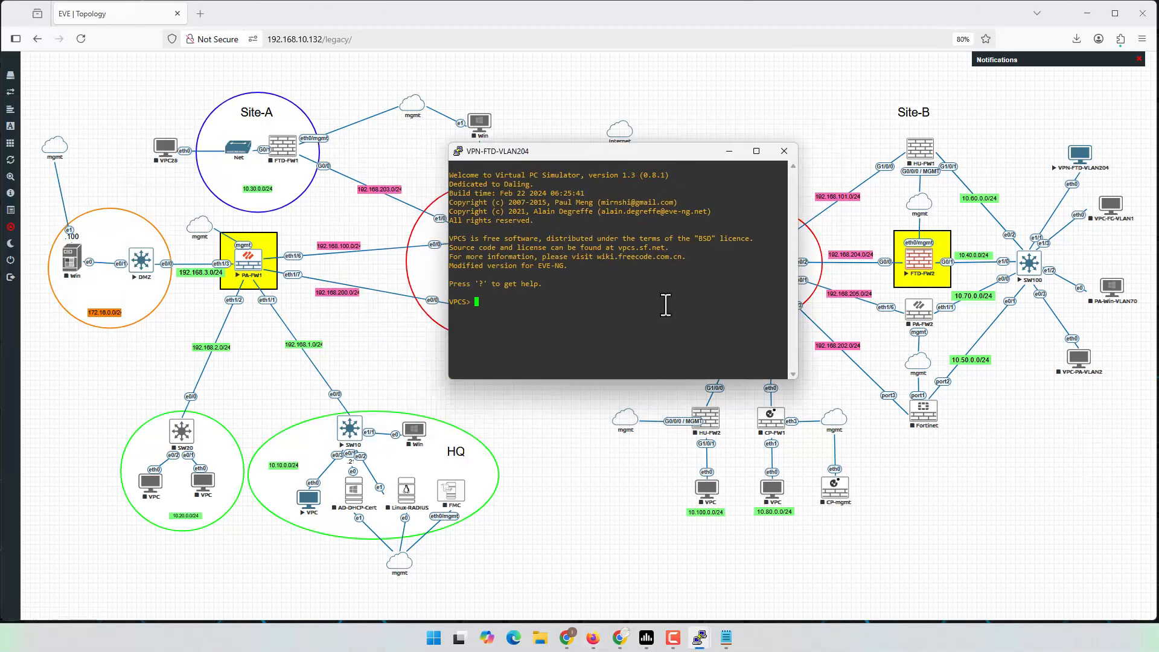
type("ip dhcp")
key("Return")
left_click_drag(480, 311, 525, 314)
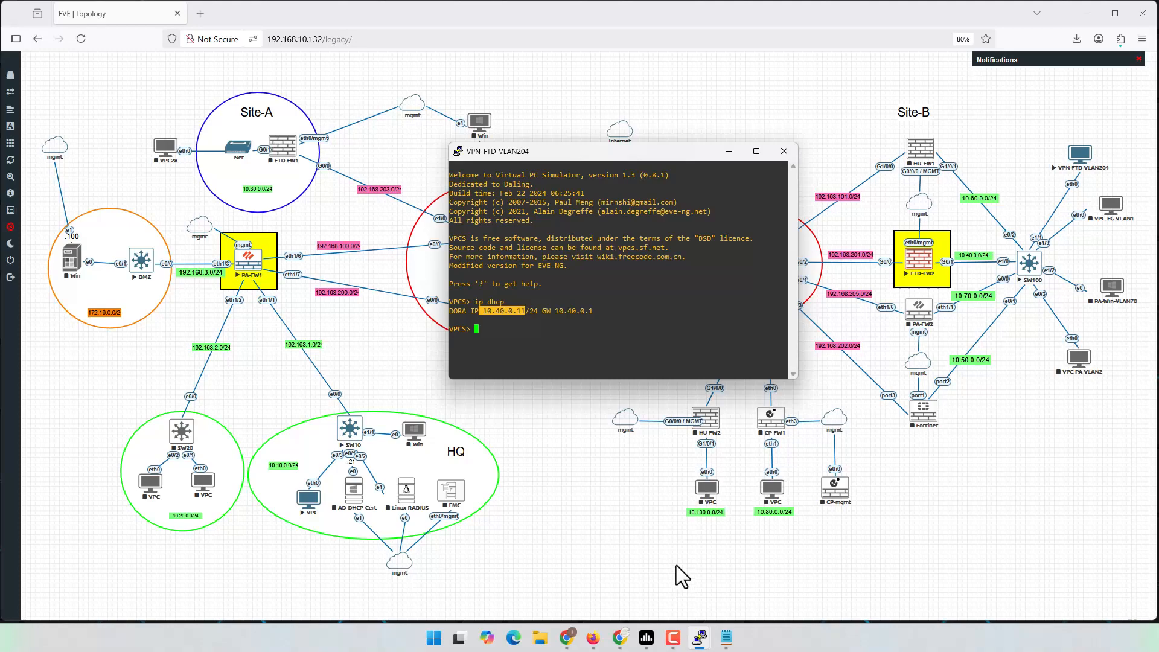
left_click(567, 637)
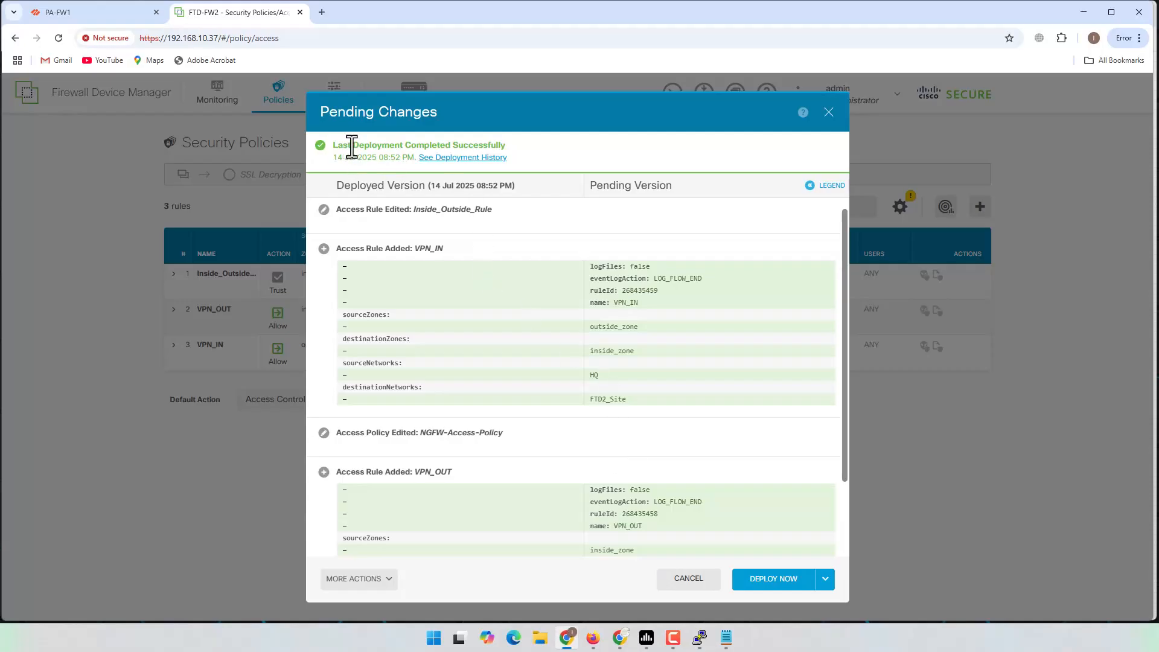
Step: Deploy the remaining pending changes to FTD-FW2 and return to the EVE topology
left_click_drag(348, 145, 454, 146)
scroll(762, 531, "down", 2)
left_click(773, 586)
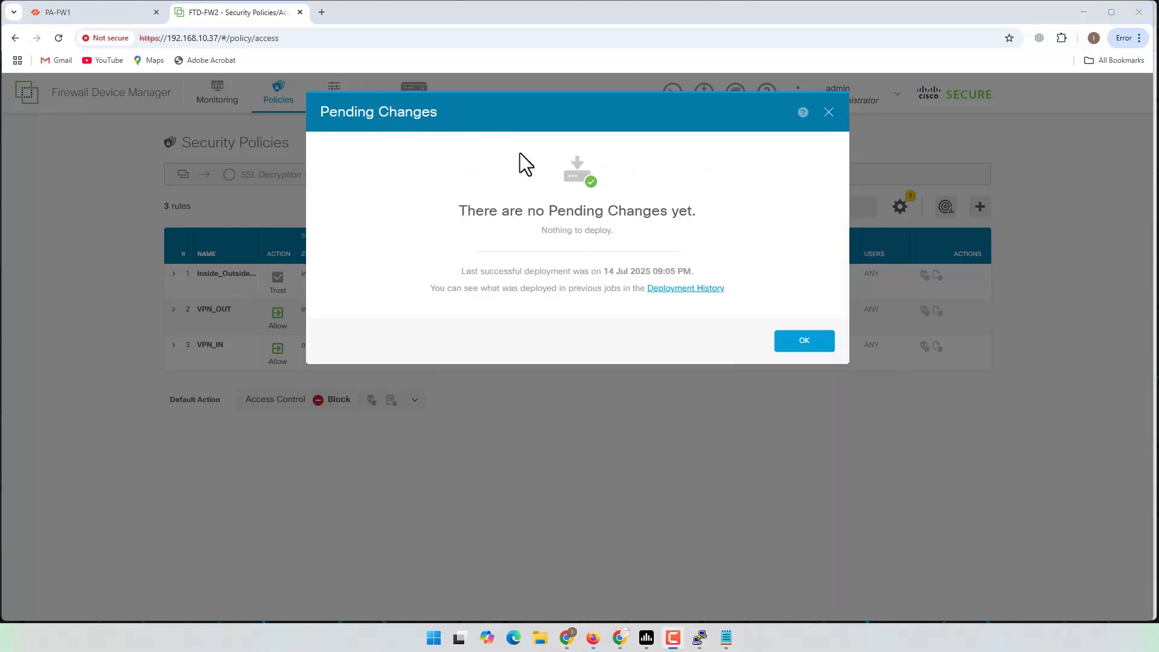
left_click(791, 351)
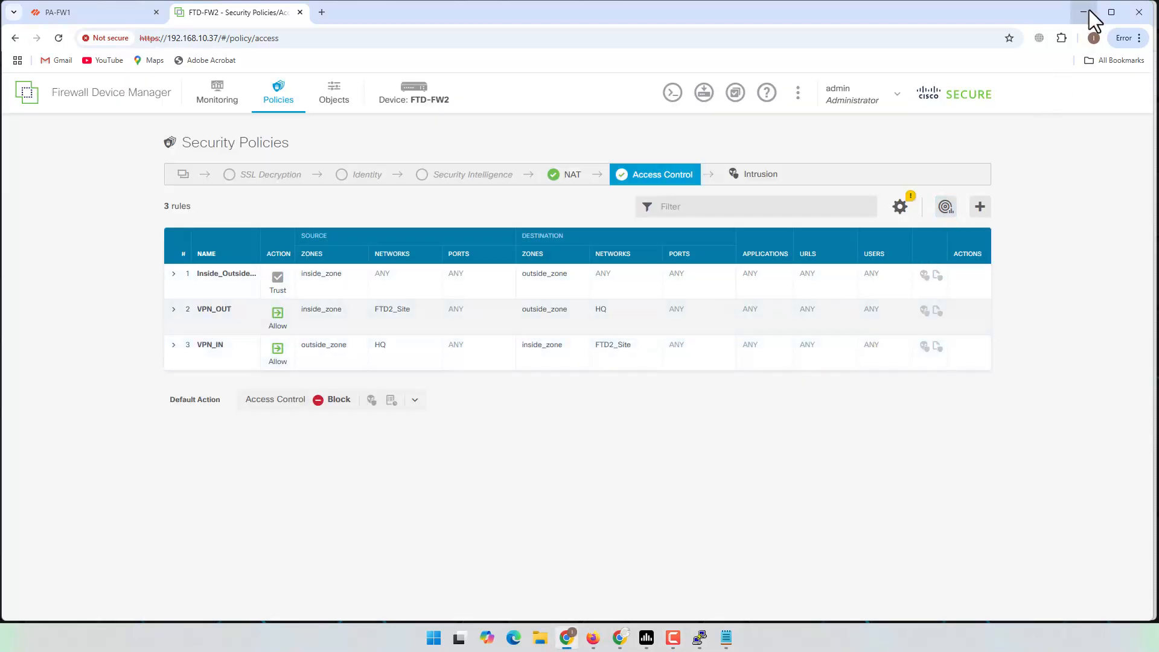
left_click(1085, 12)
left_click(950, 58)
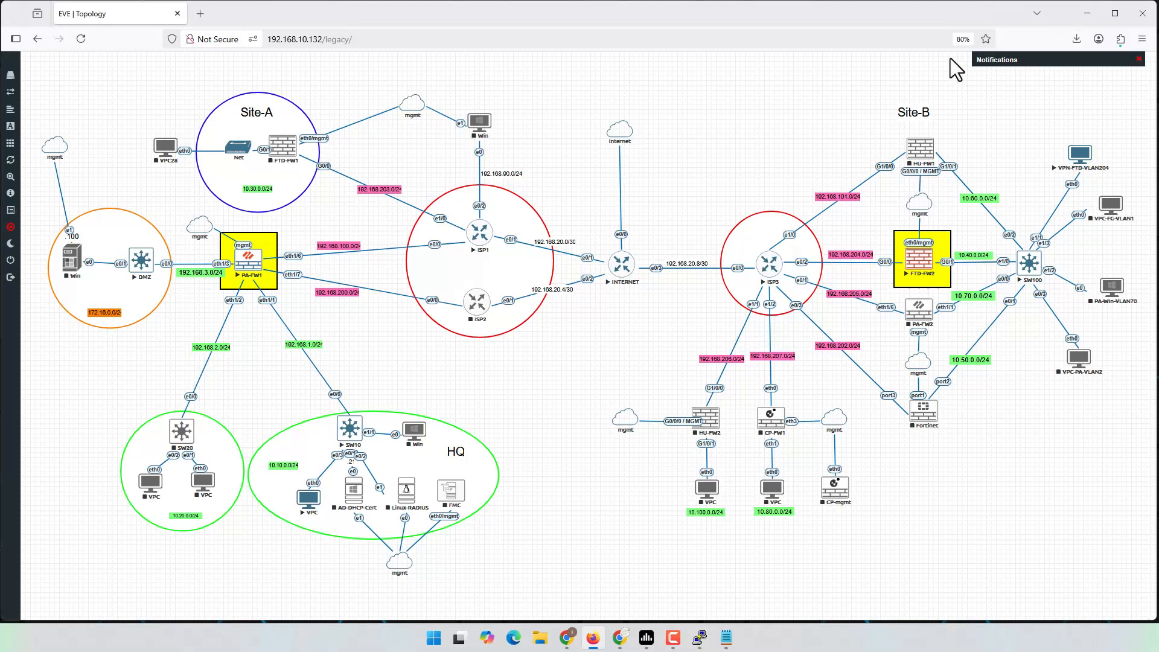
Step: Arrange the HQ VPC and VPN-FTD-VLAN204 consoles side by side
left_click(1087, 12)
left_click(913, 102)
left_click_drag(659, 150, 989, 141)
left_click_drag(612, 148, 237, 126)
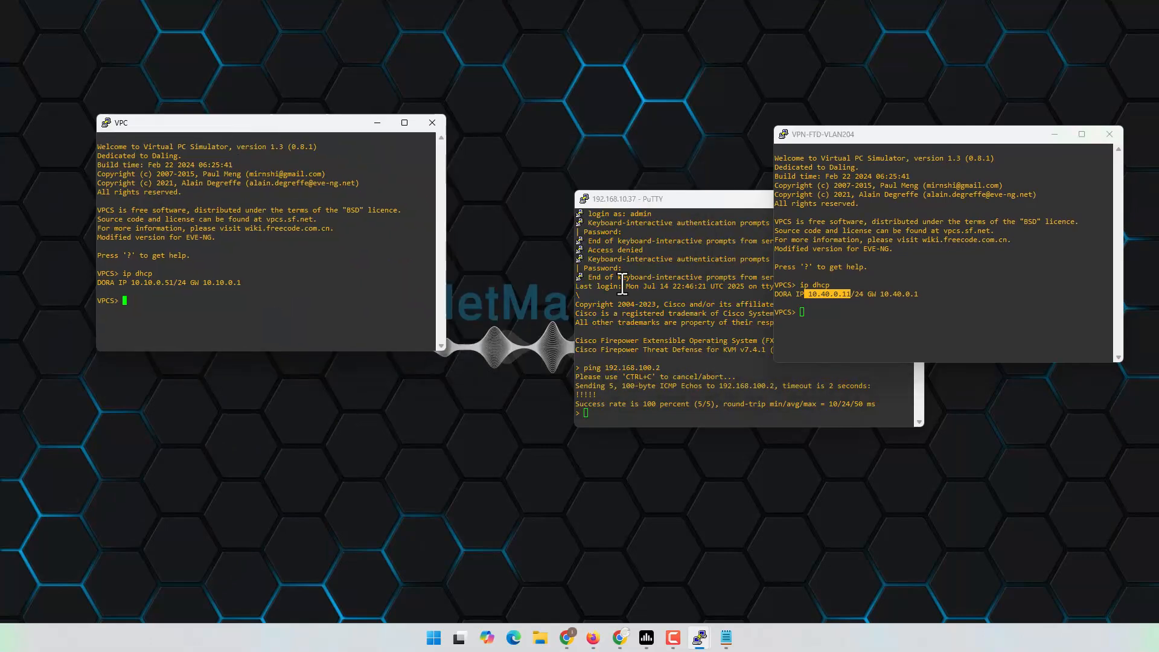
left_click(623, 284)
left_click(853, 199)
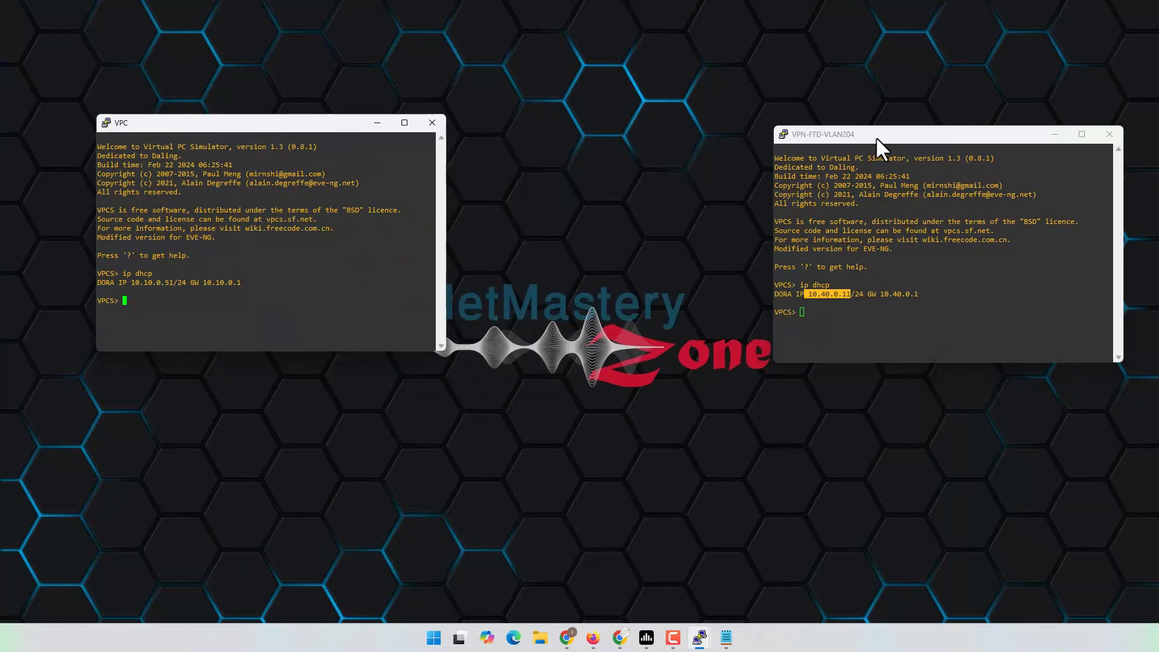
left_click_drag(879, 147, 841, 148)
left_click(839, 306)
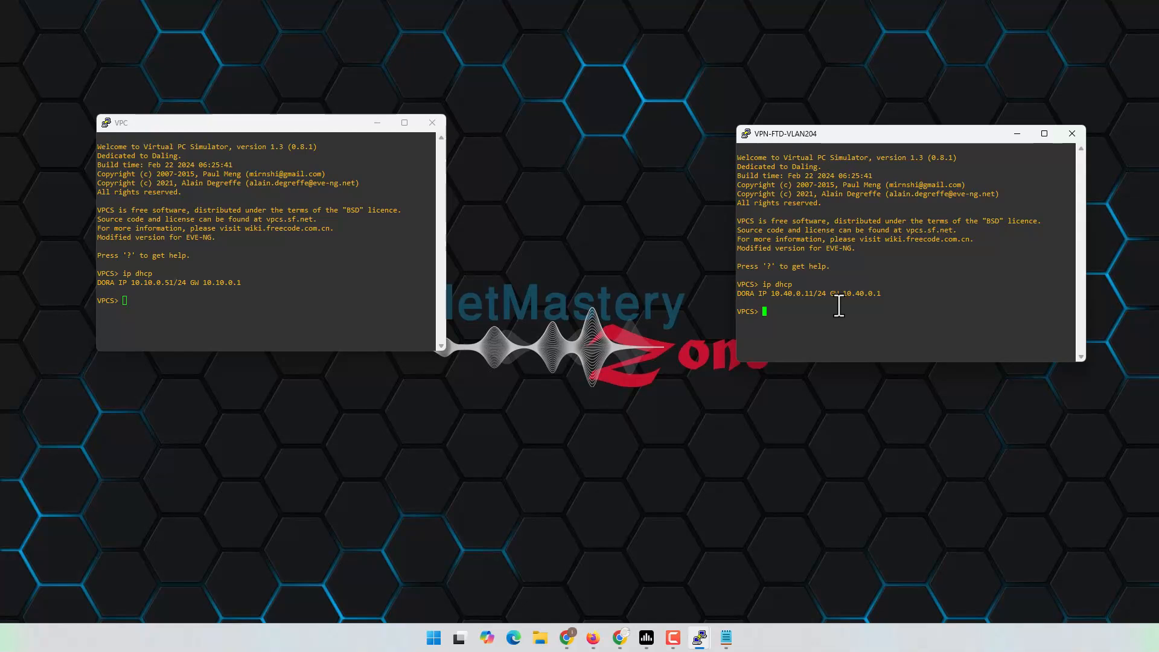
Step: Start continuous pings: 10.10.0.51 from VPN-FTD-VLAN204 and 10.40.0.11 from the HQ VPC
type("ping 10.10.0.51")
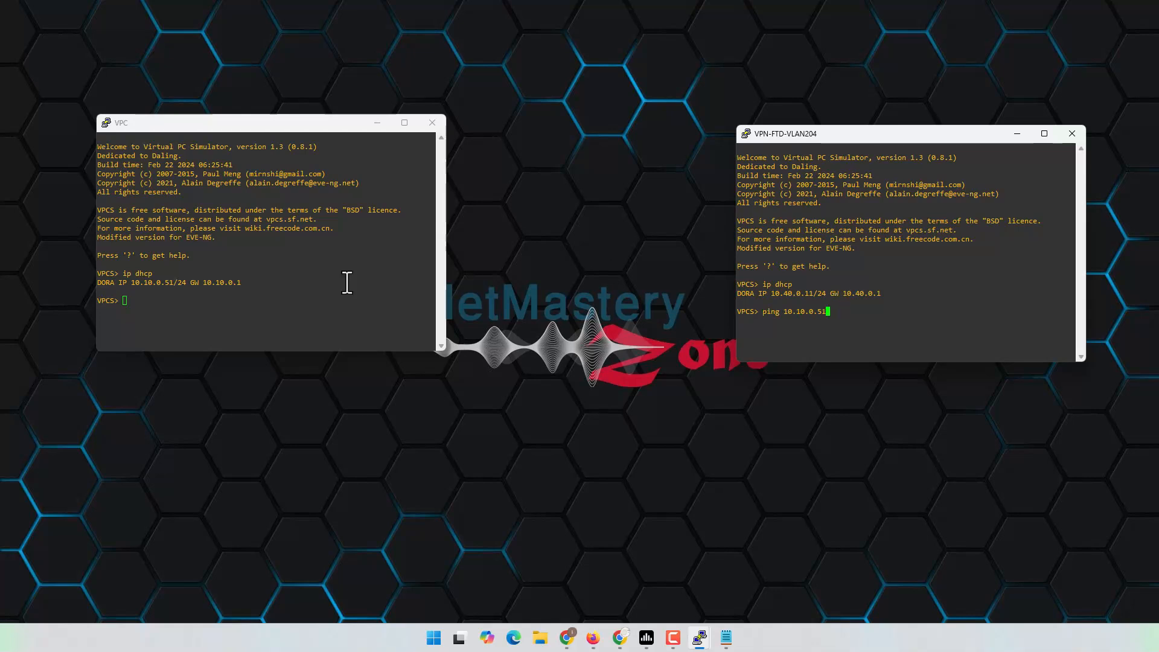
double_click(156, 281)
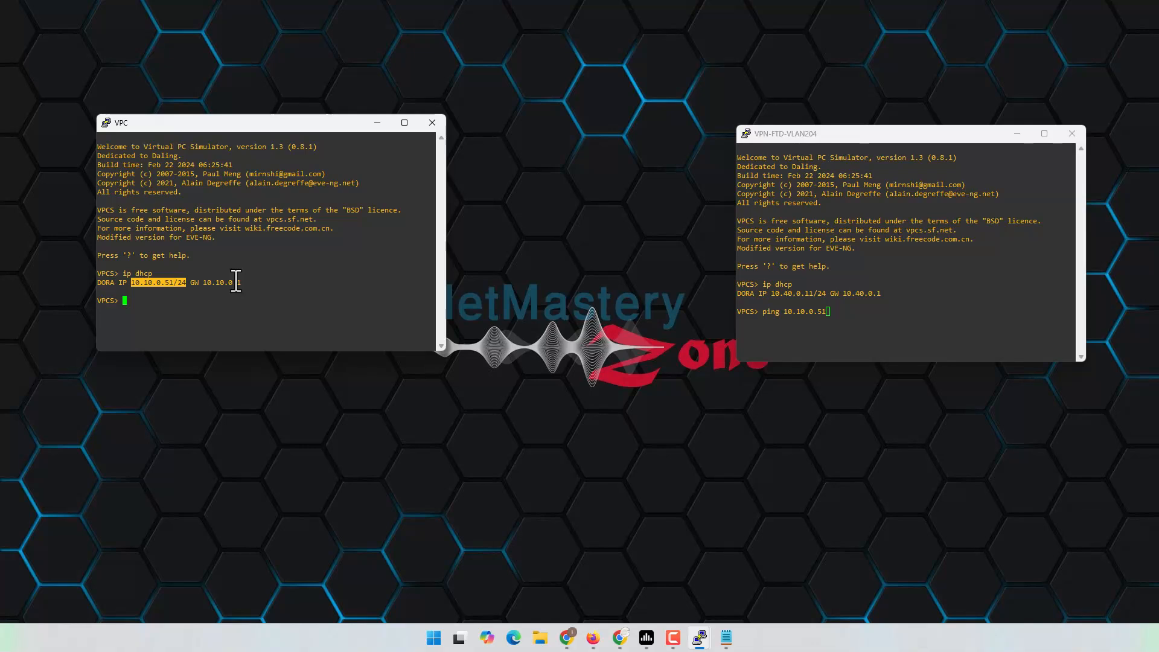
left_click(898, 253)
type("-t")
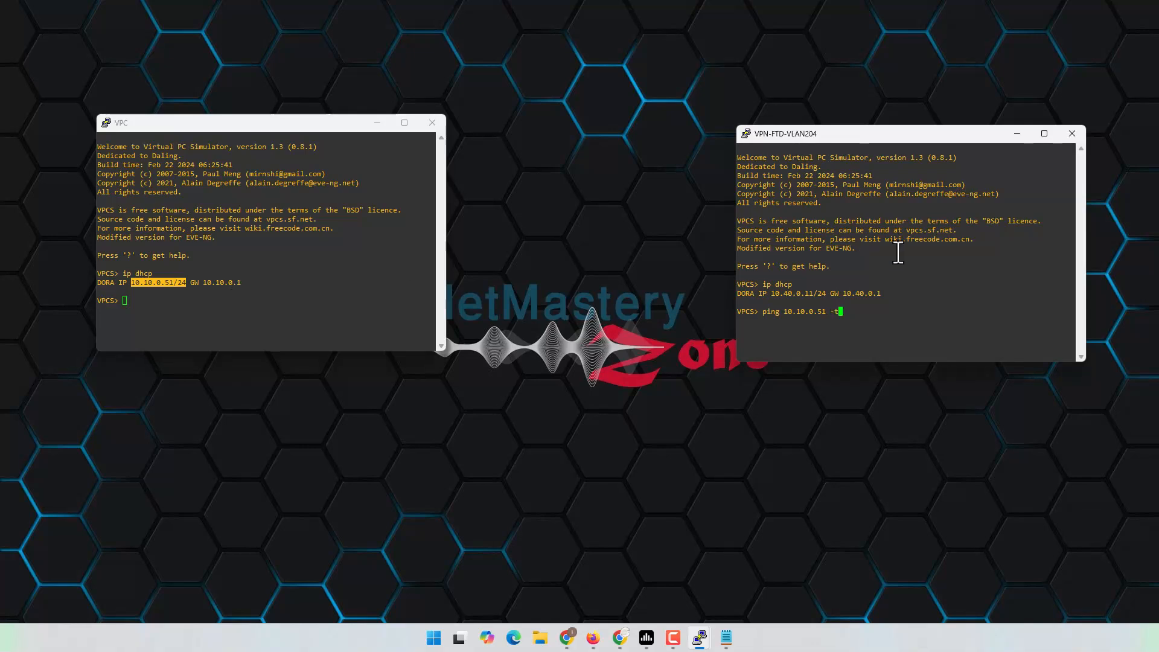
key("Return")
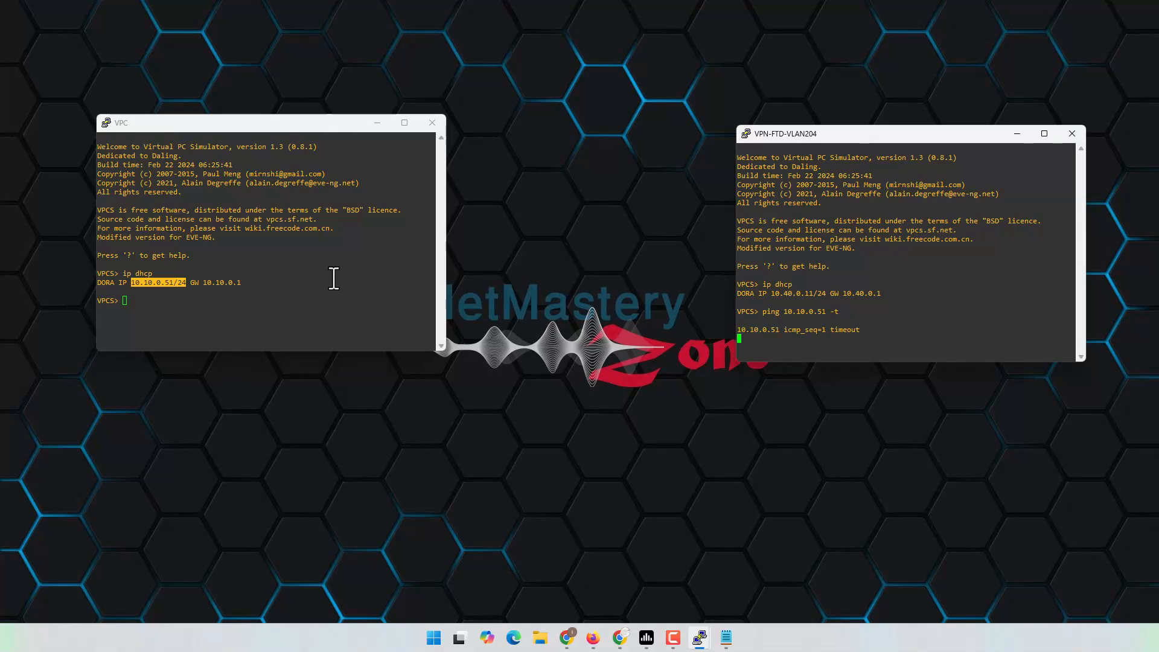
left_click(334, 278)
type("ping ")
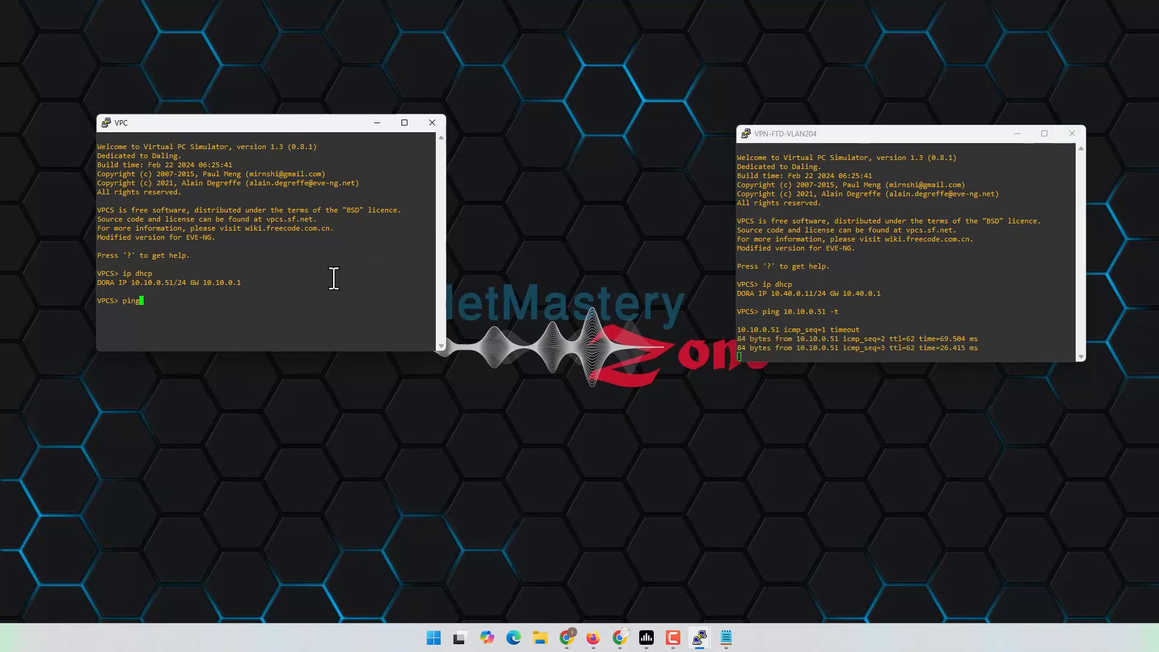
type("1")
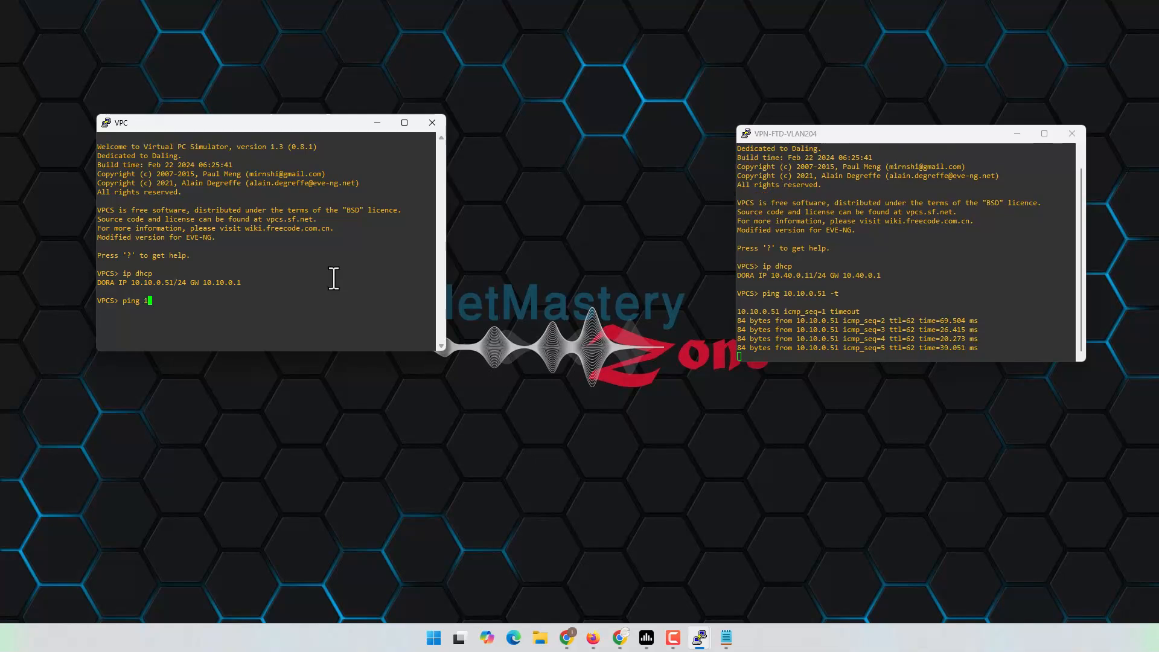
type("0.40.0.")
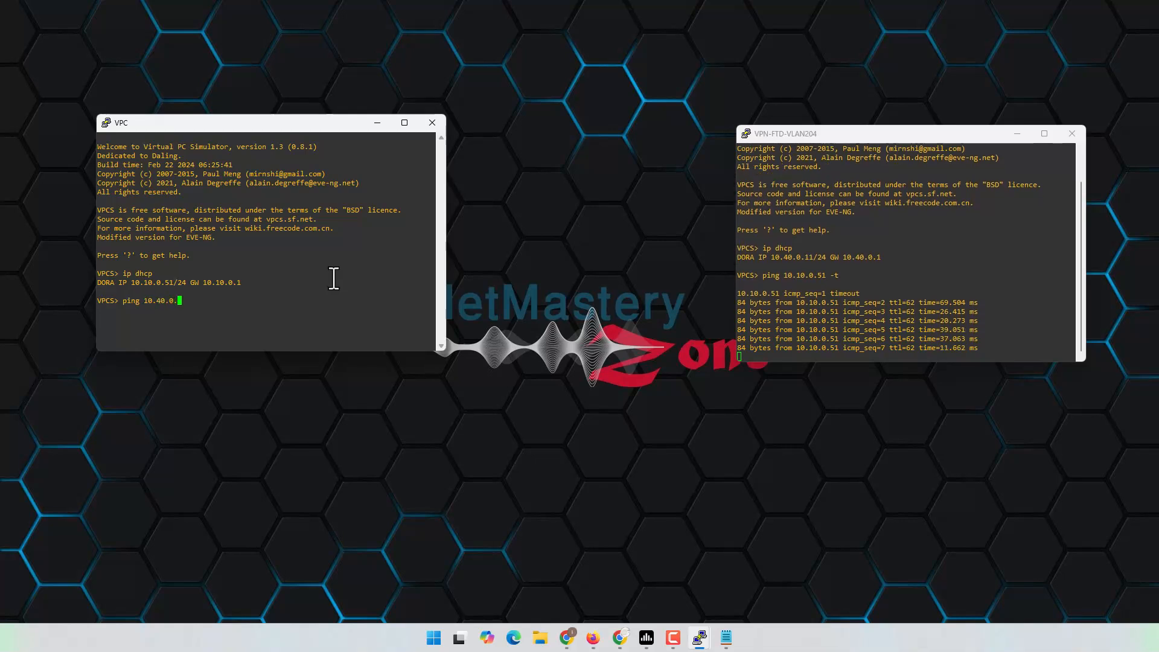
type("11 -t")
key("Return")
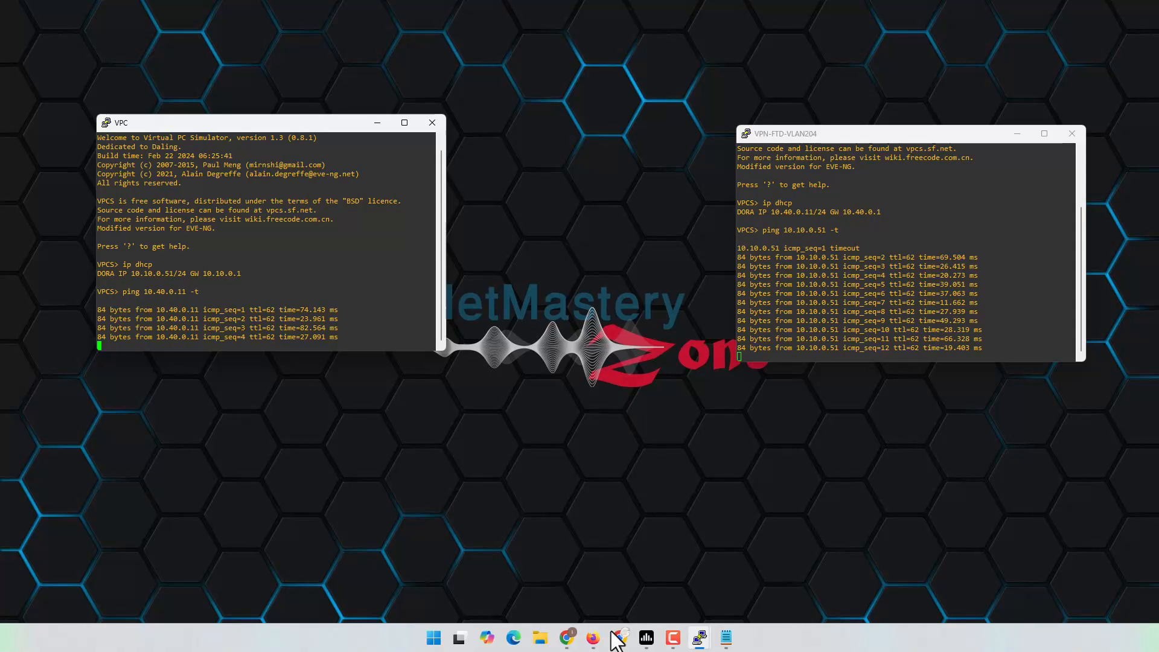
Step: Glance at the EVE topology, then return to the ping consoles and browser
mouse_move(593, 637)
left_click(593, 592)
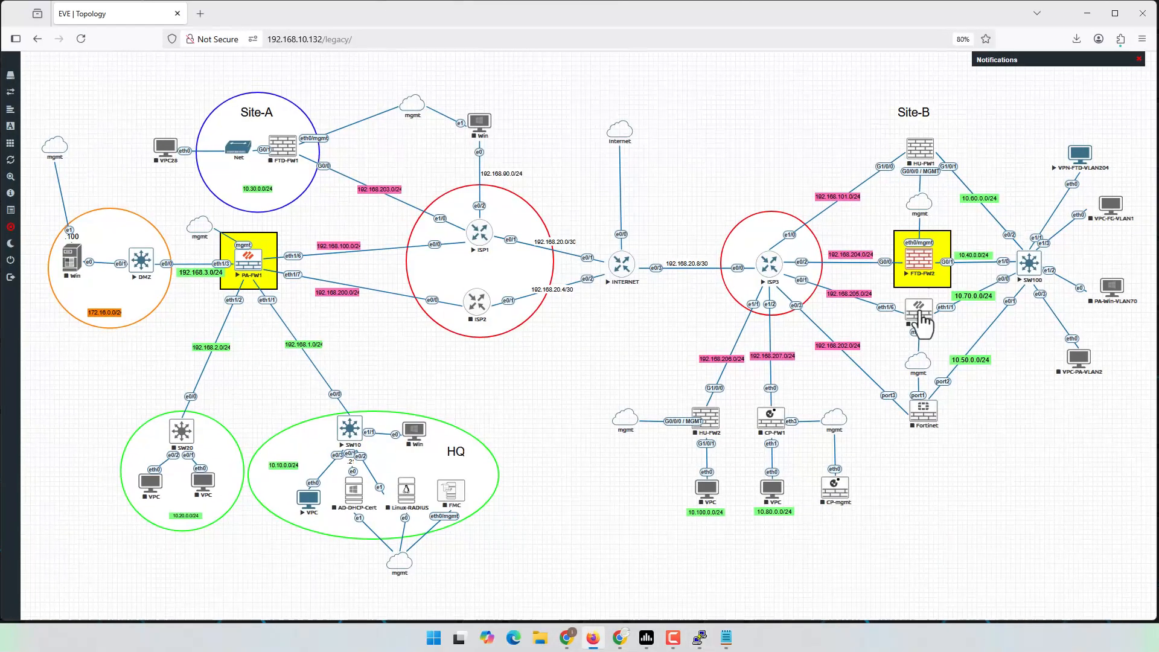
left_click(1085, 9)
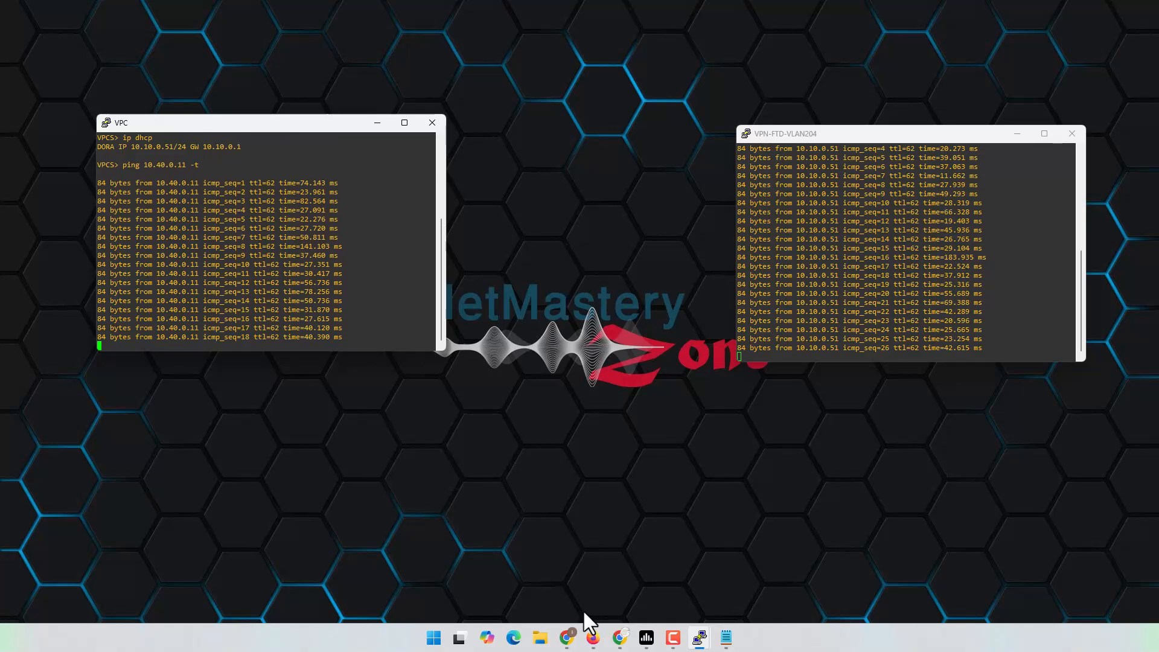
left_click(576, 631)
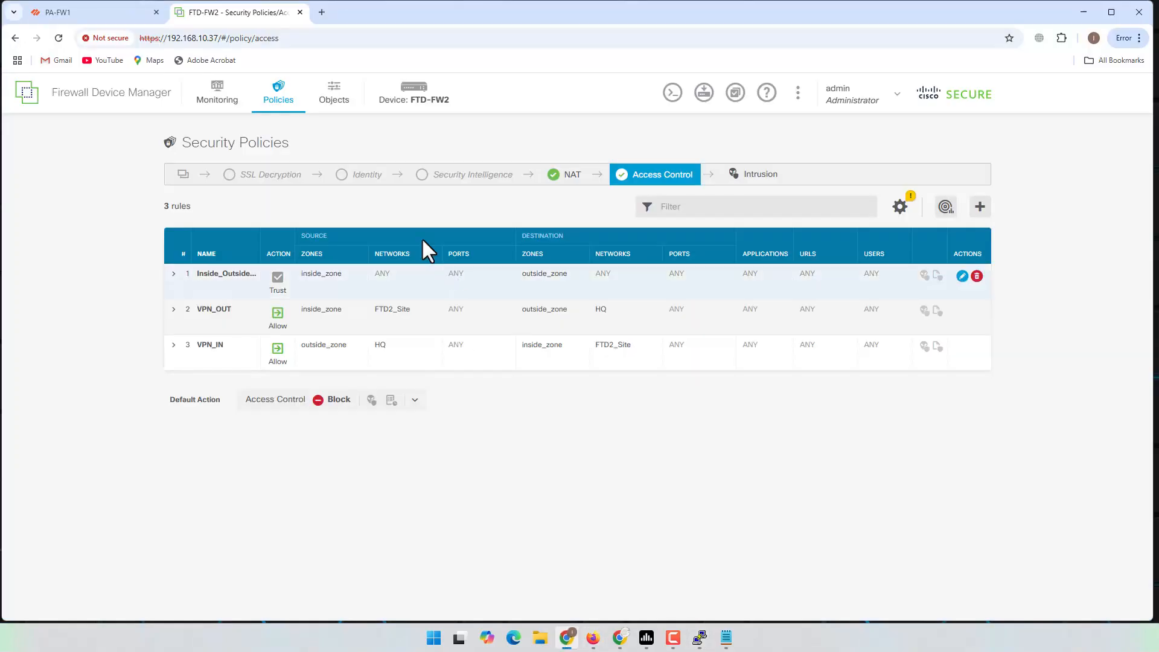
Step: Dismiss the commit status on PA-FW1 and list the IPSec tunnels
left_click(76, 11)
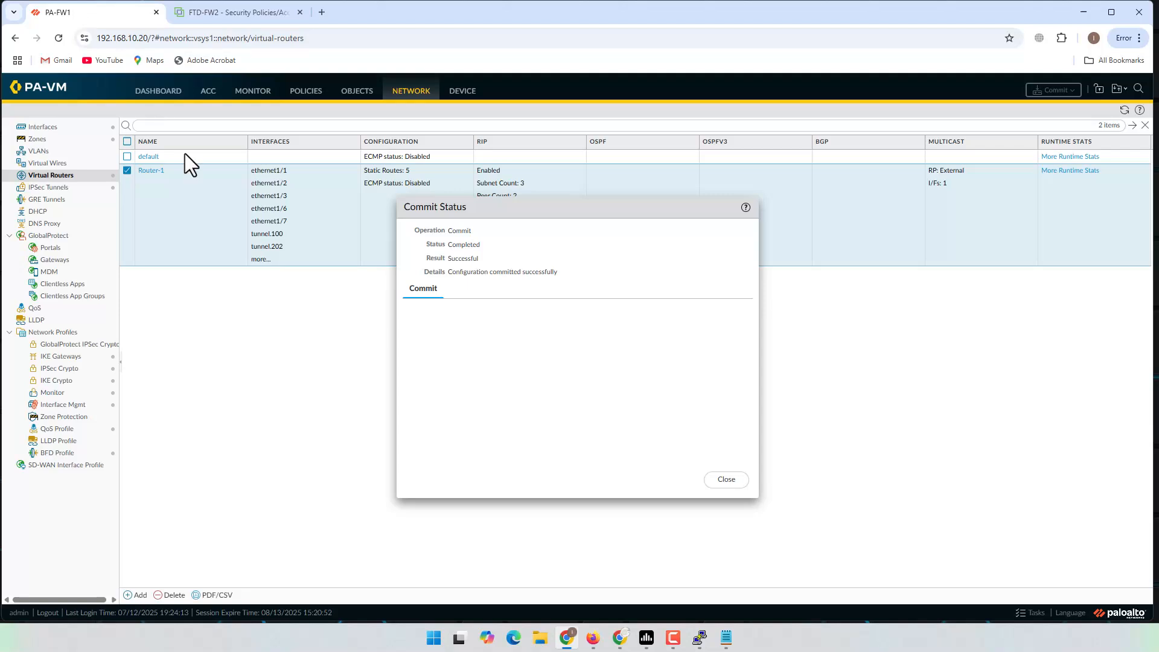
left_click(734, 478)
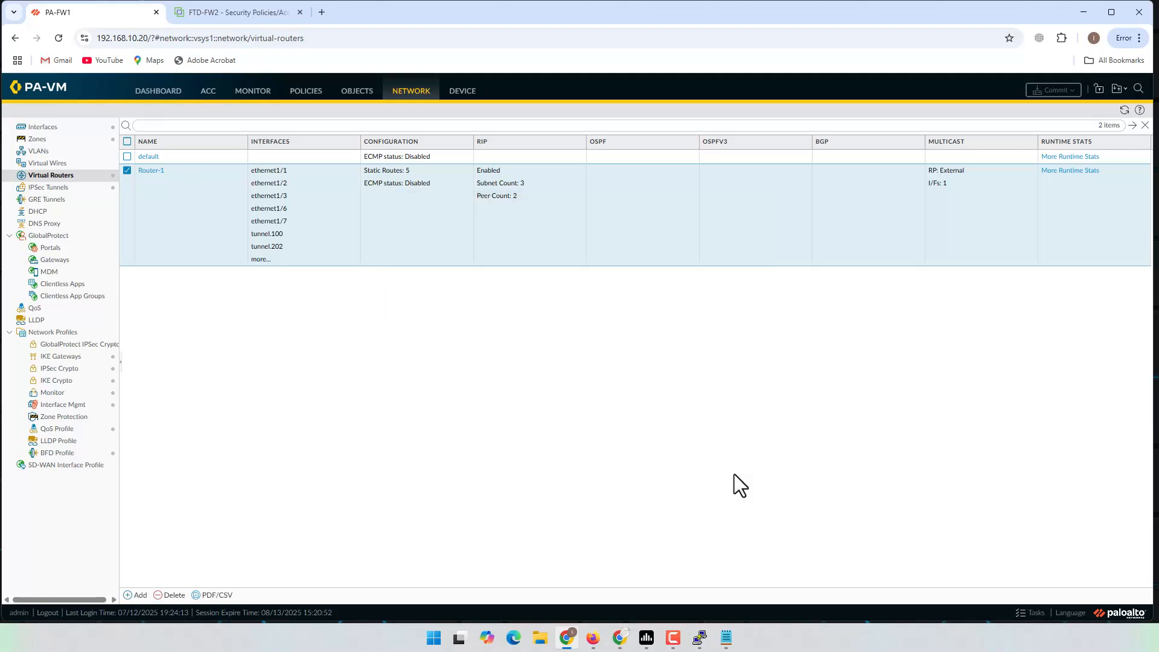
left_click(413, 104)
left_click(51, 188)
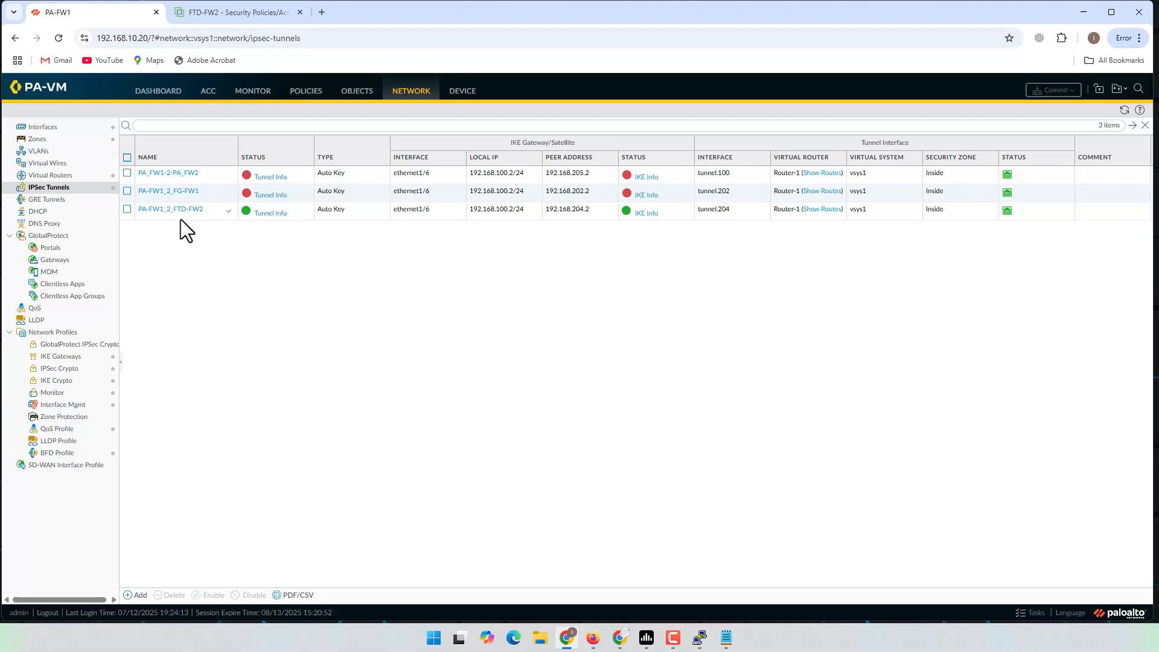
Step: Check Tunnel Info and IKE Info for PA-FW1_2_FTD-FW2, confirming both are up
left_click(271, 213)
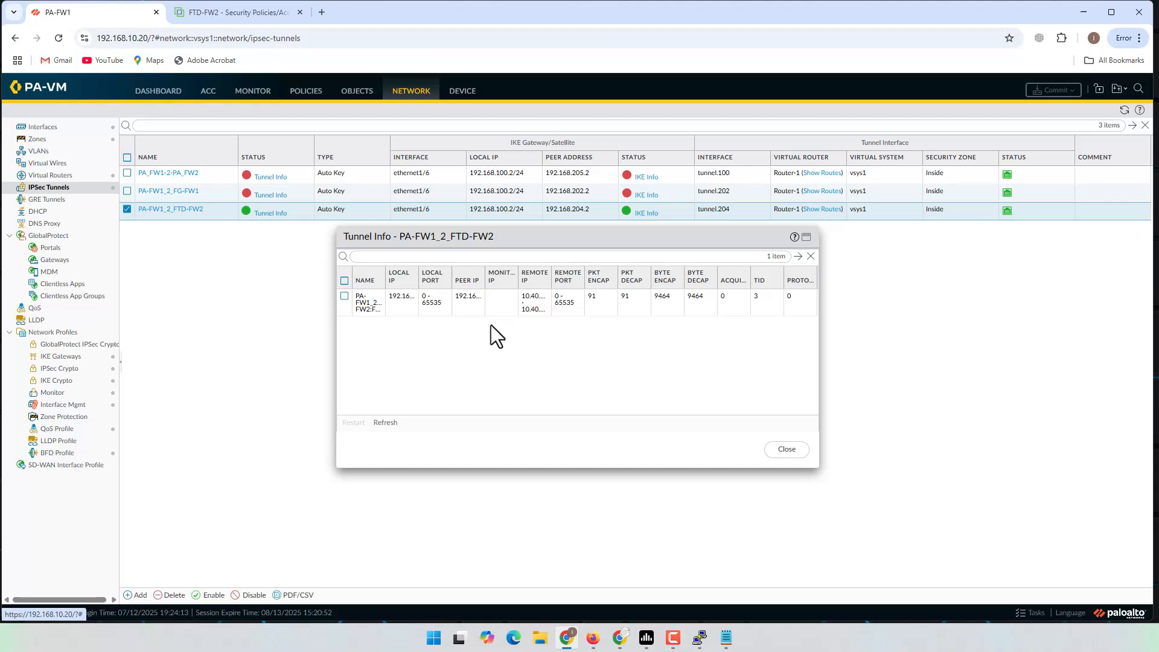
left_click(788, 449)
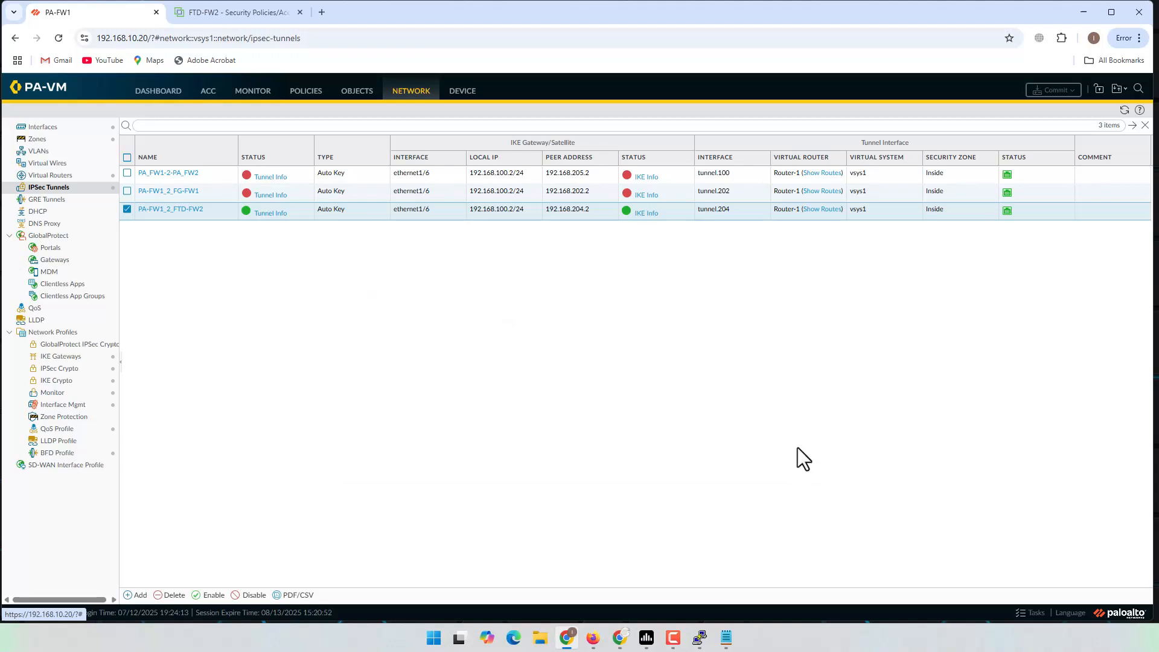
left_click(647, 214)
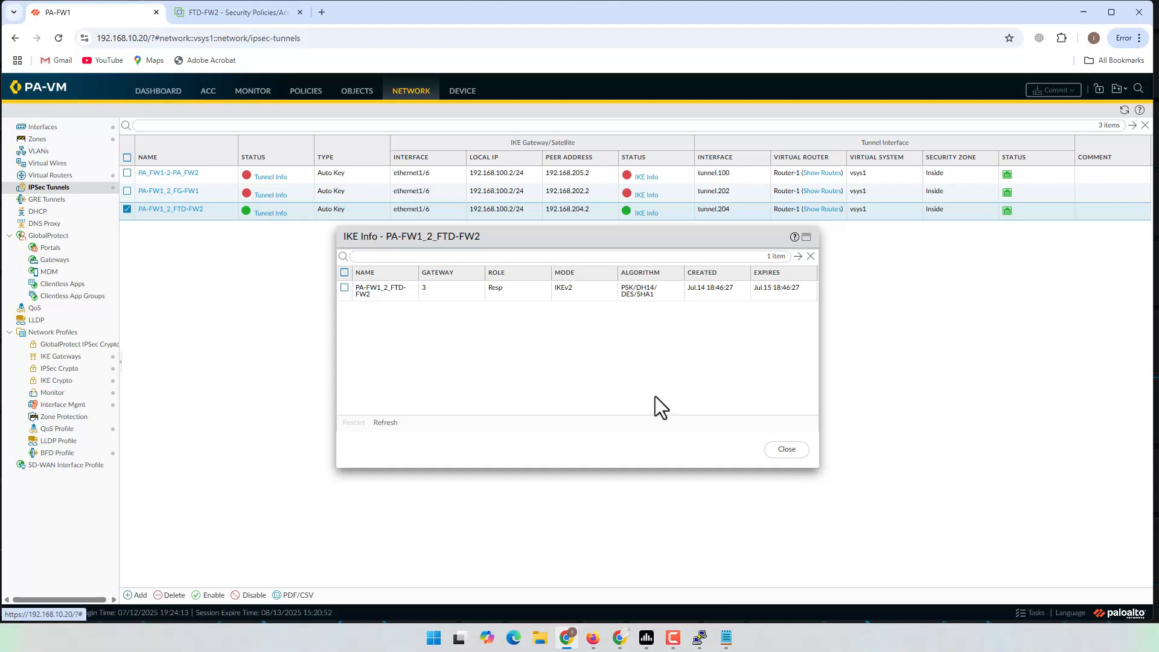
left_click(787, 449)
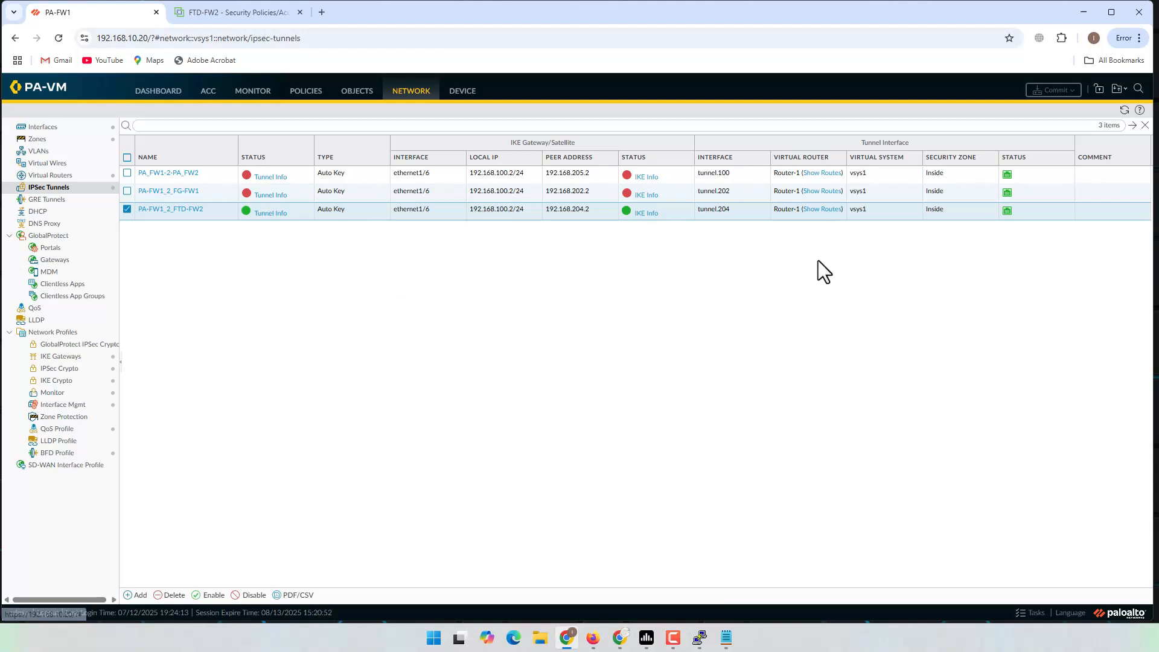
Step: Confirm in Router-1's routes that 10.40.0.0/24 goes through tunnel.204
left_click(822, 210)
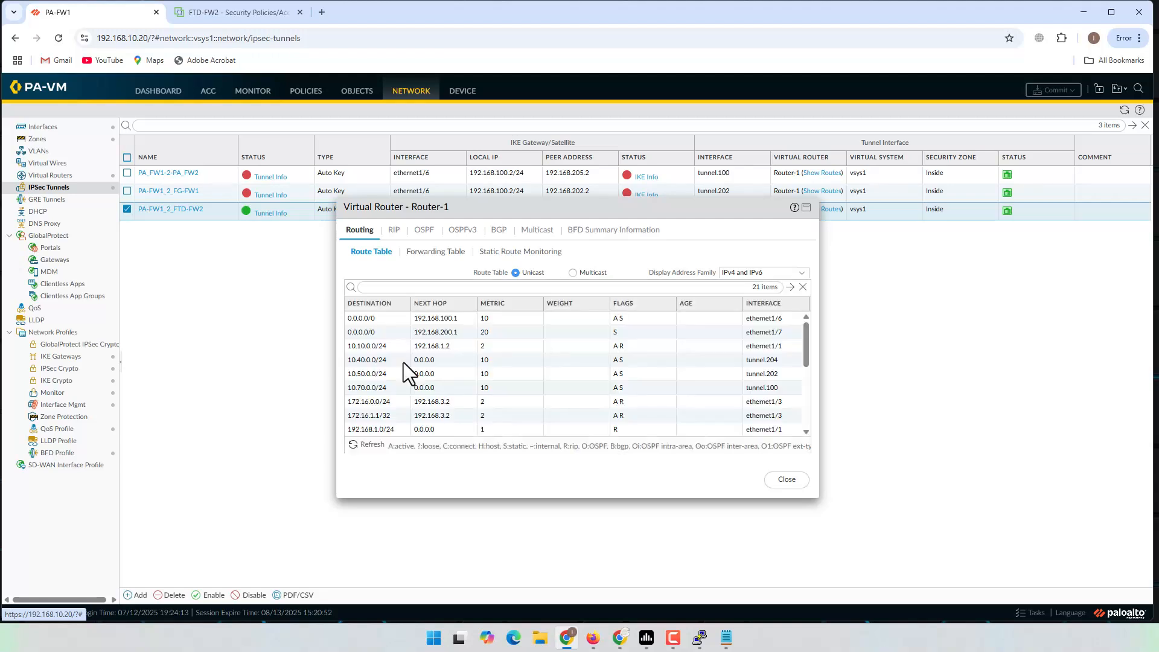
left_click(367, 360)
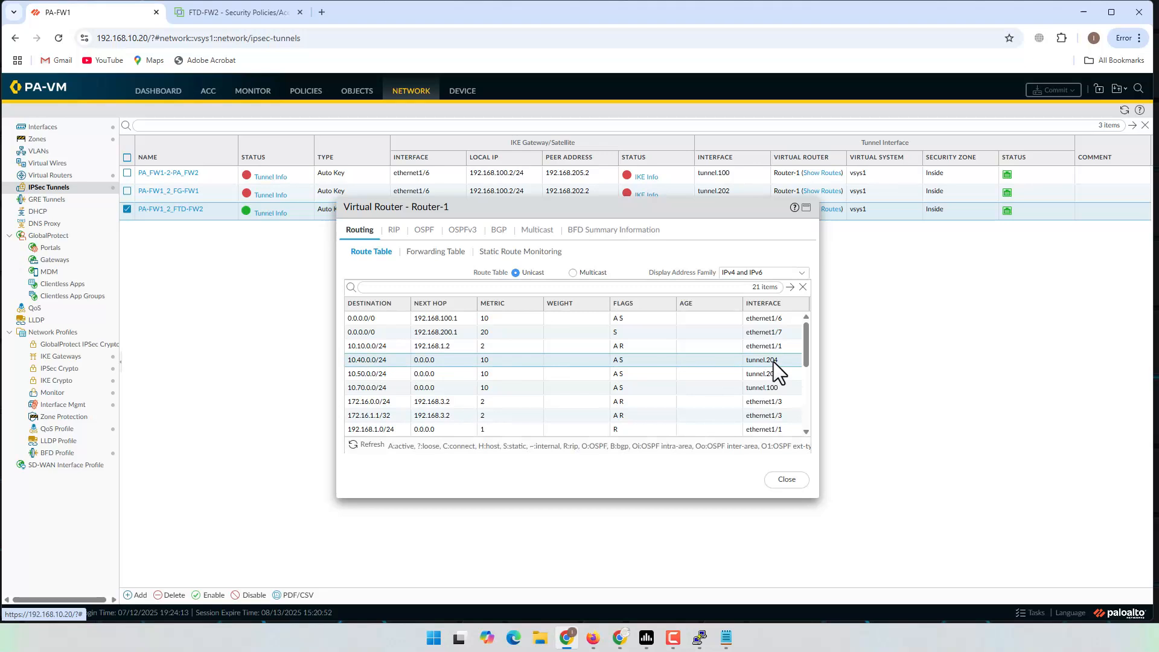
left_click(786, 481)
left_click(236, 13)
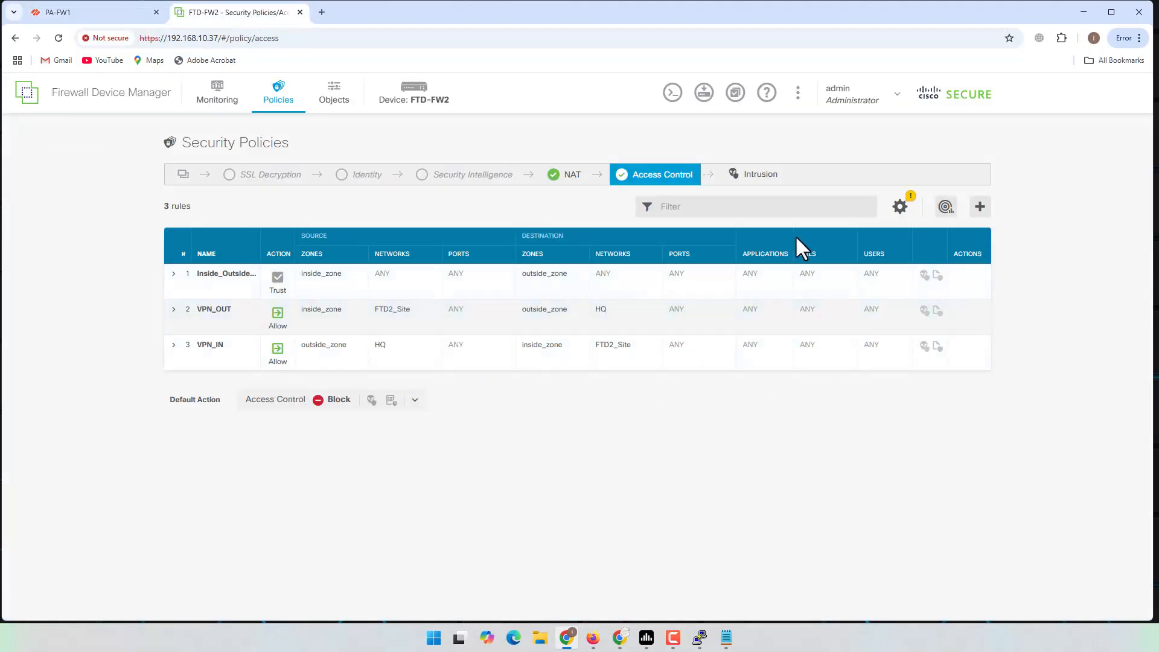
Step: Open Site-to-Site VPN on FTD-FW2 and view the copied configuration summary
left_click(410, 108)
left_click(225, 581)
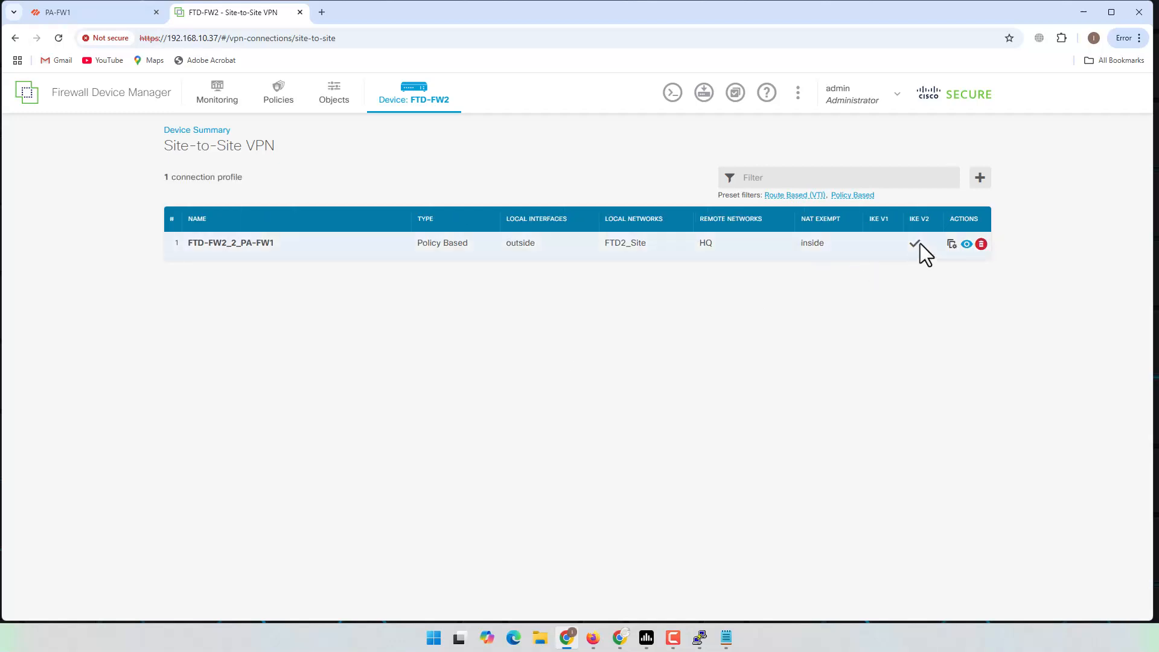
left_click(952, 244)
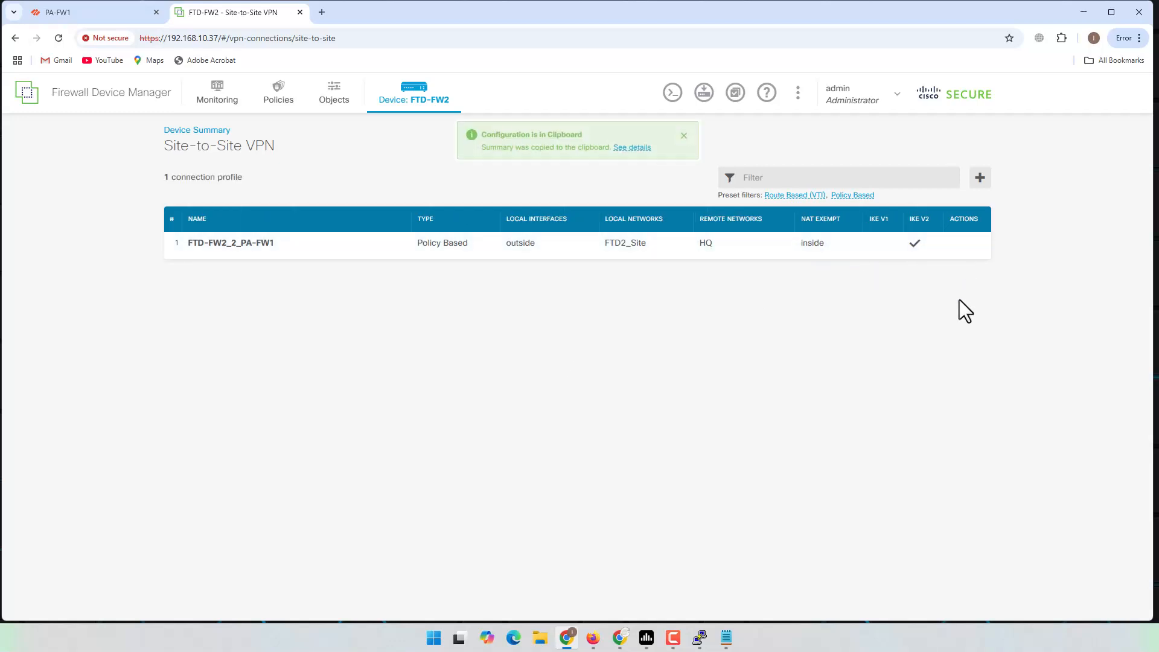
left_click(632, 148)
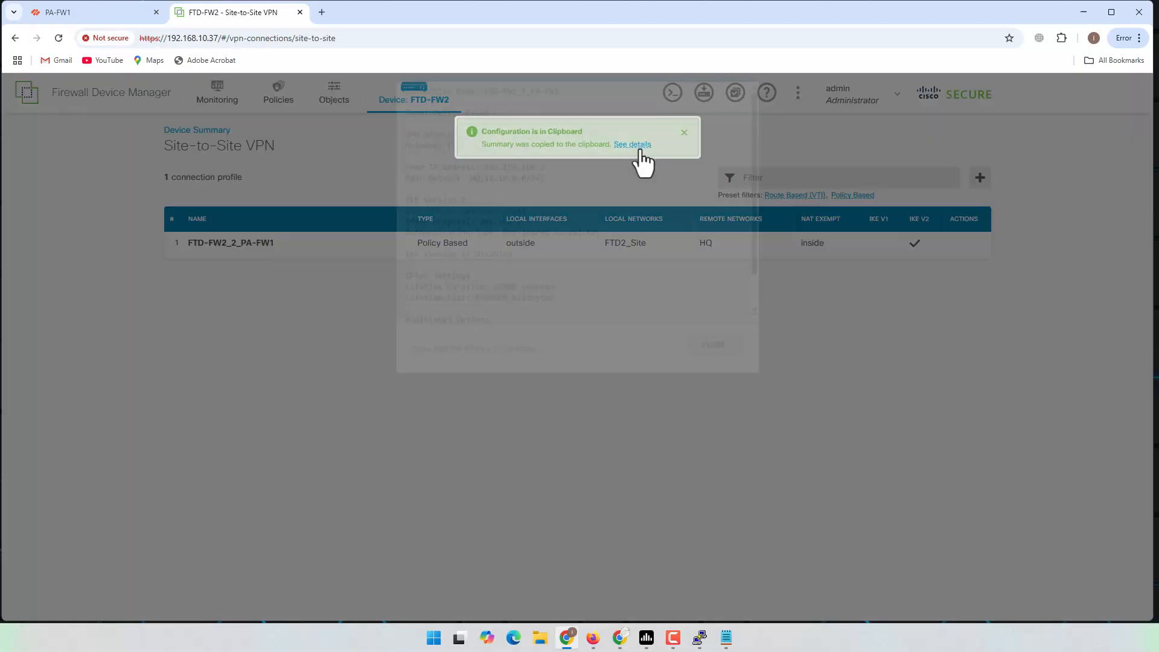
left_click(714, 395)
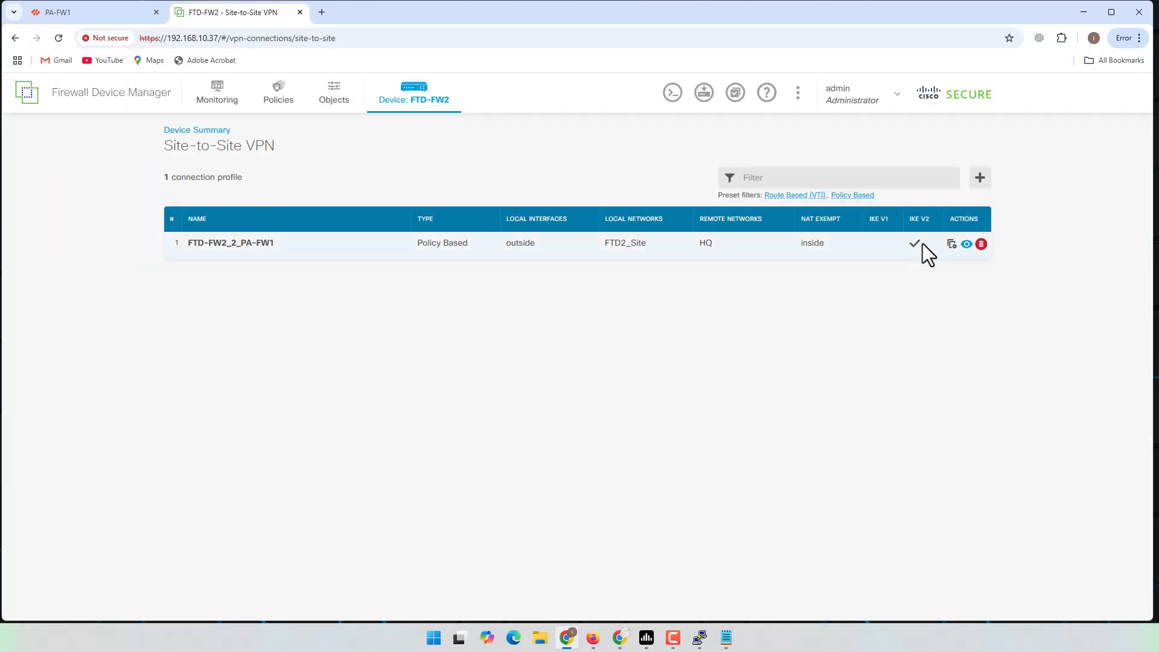
Step: Review the FTD-FW2_2_PA-FW1 profile's edit page, then return to the ping consoles
left_click(966, 244)
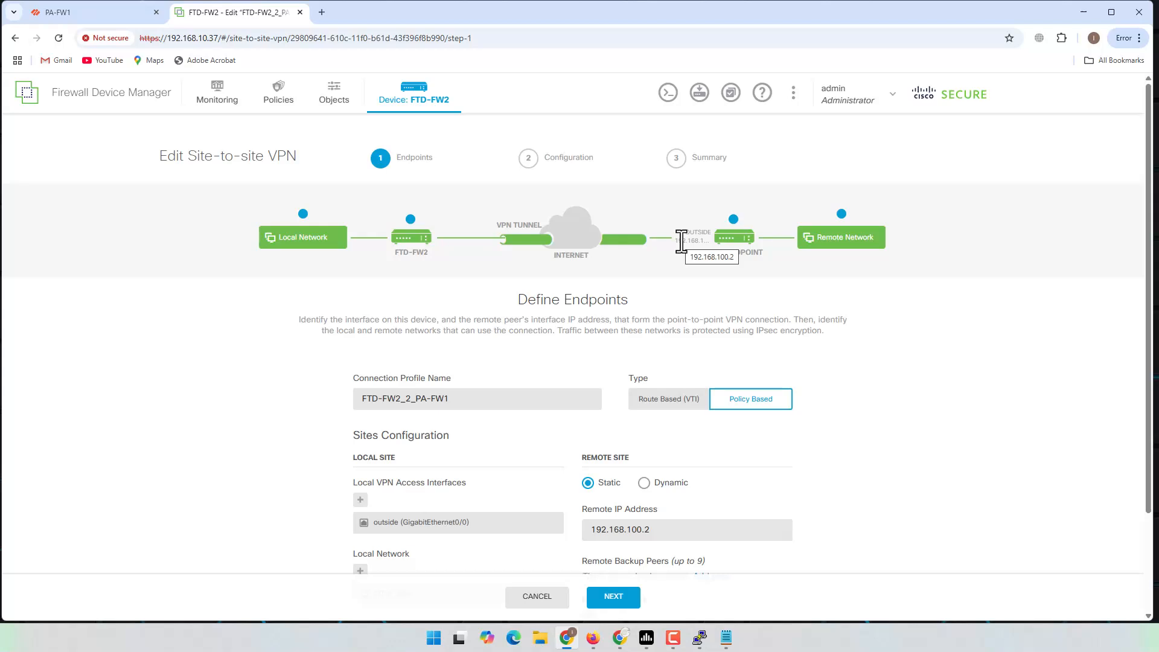
mouse_move(842, 238)
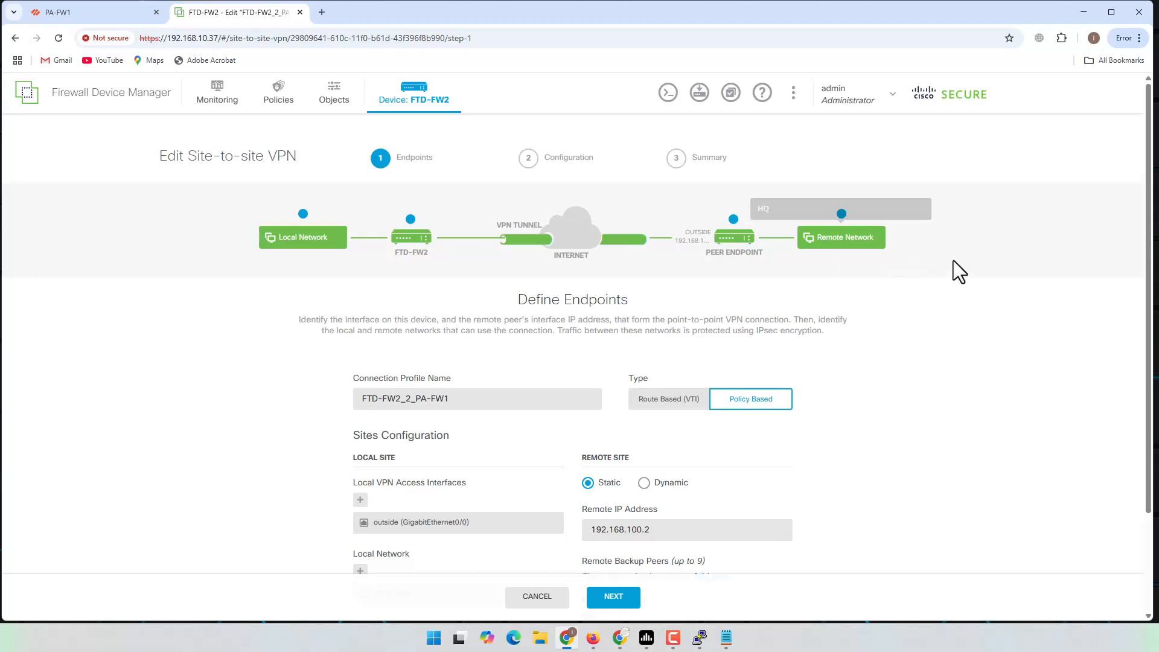
left_click(114, 17)
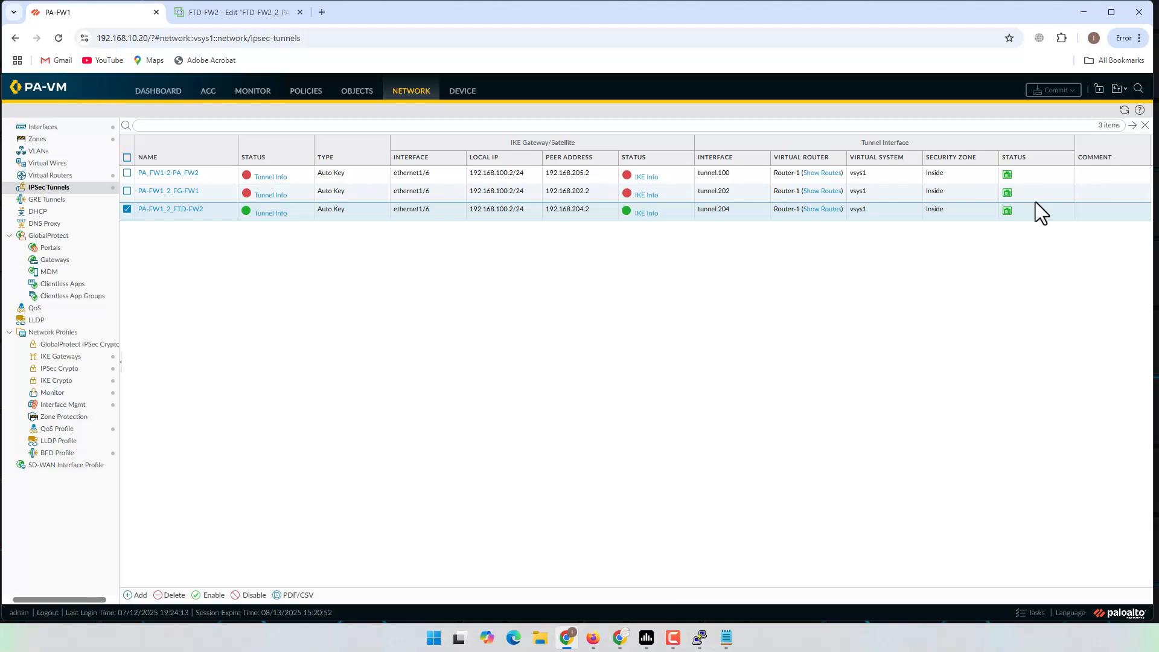
left_click(1083, 13)
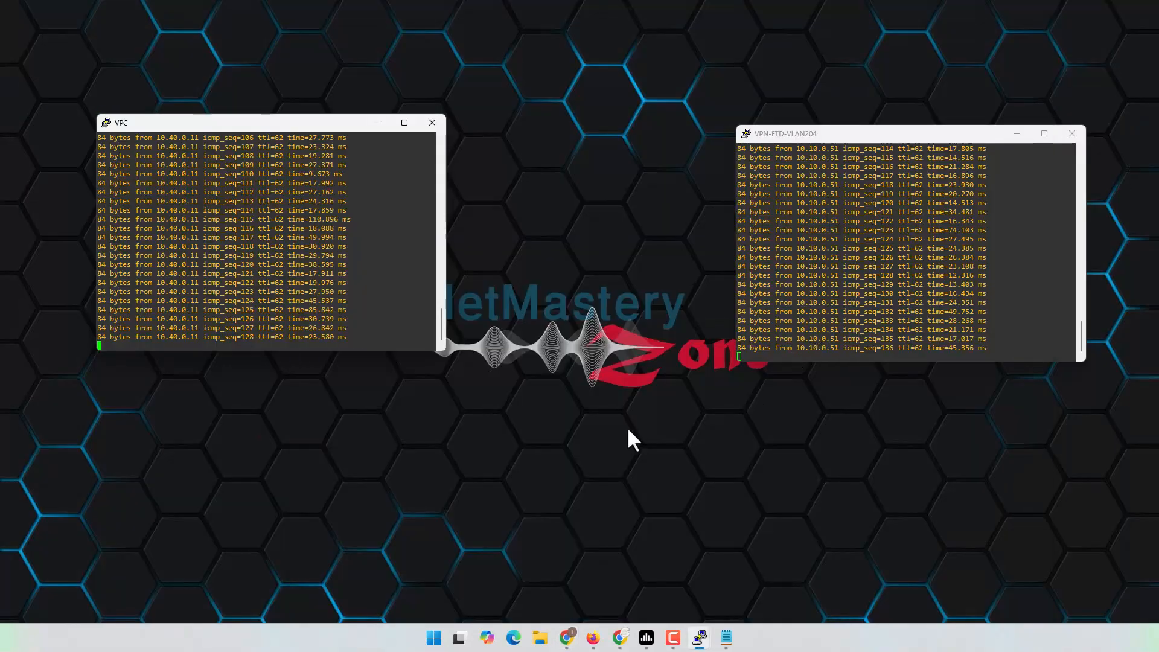